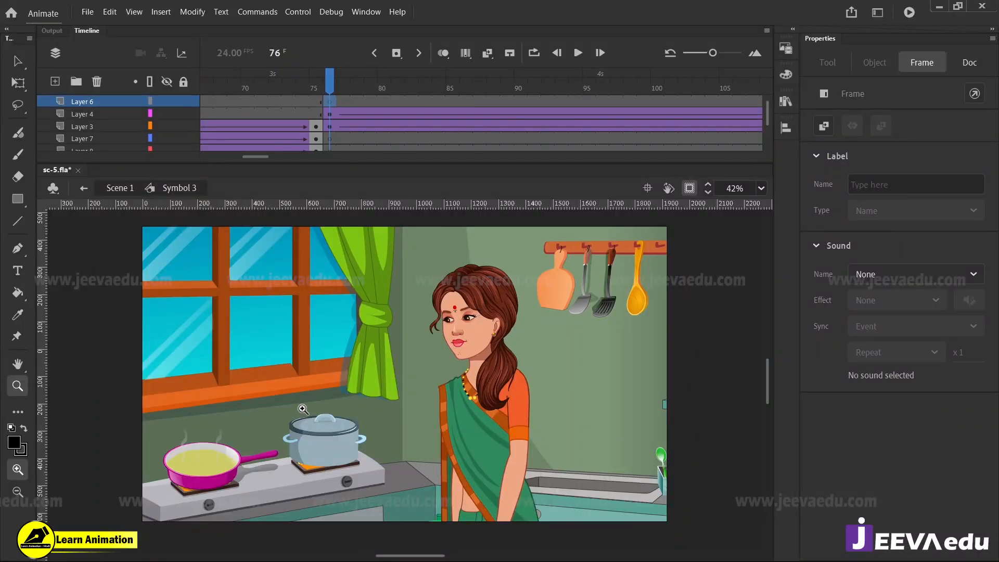
Examine the saucepan and its rising steam on the kitchen stove over frames 76 to 90
left_click(288, 402)
left_click_drag(379, 455, 353, 342)
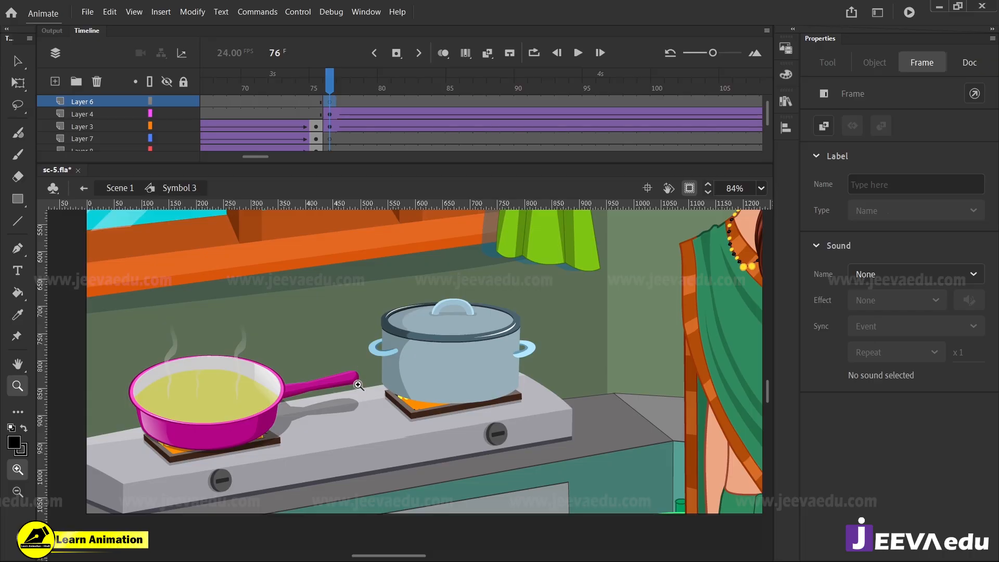
left_click_drag(342, 99, 362, 116)
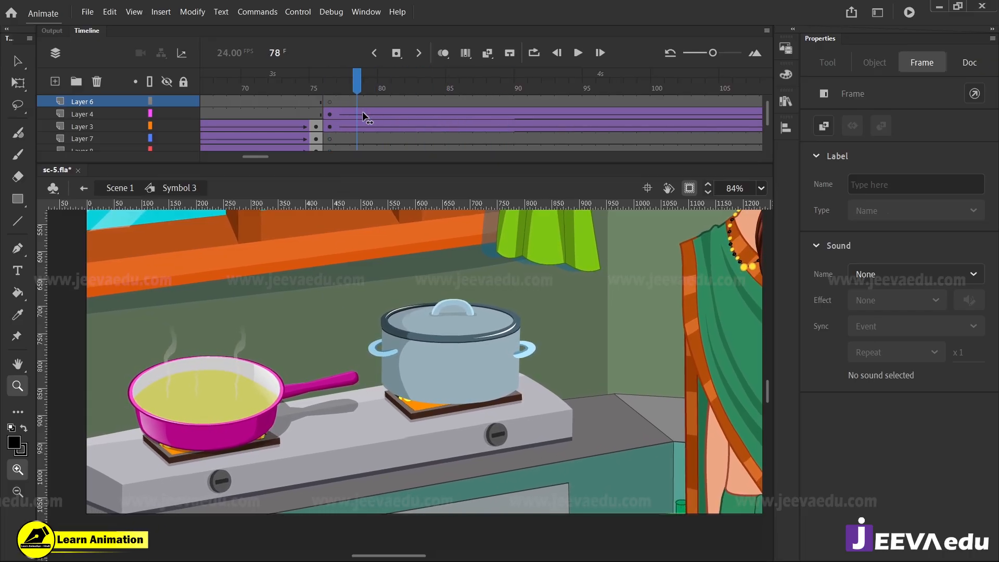
left_click(761, 188)
left_click(769, 207)
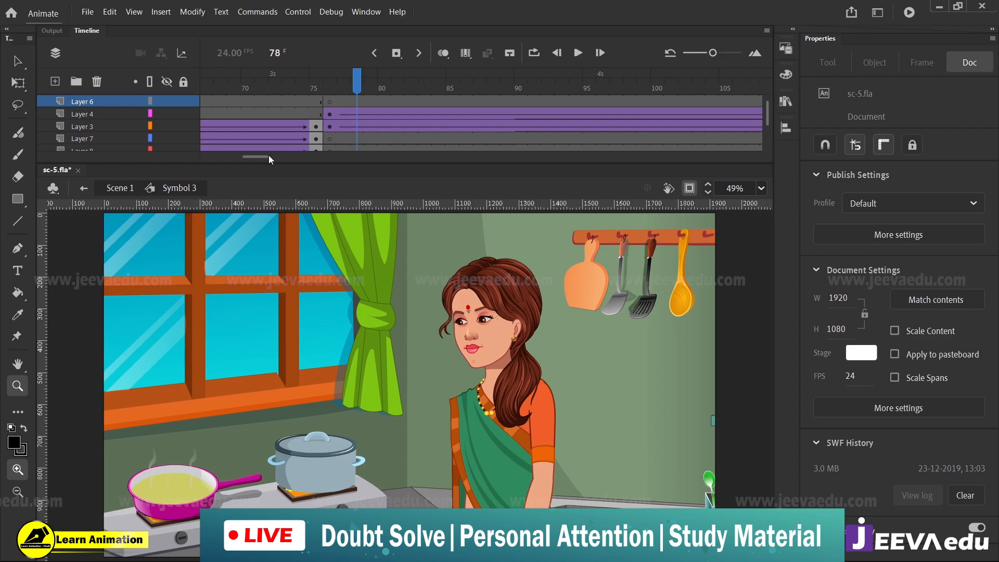
left_click(266, 452)
left_click(277, 456)
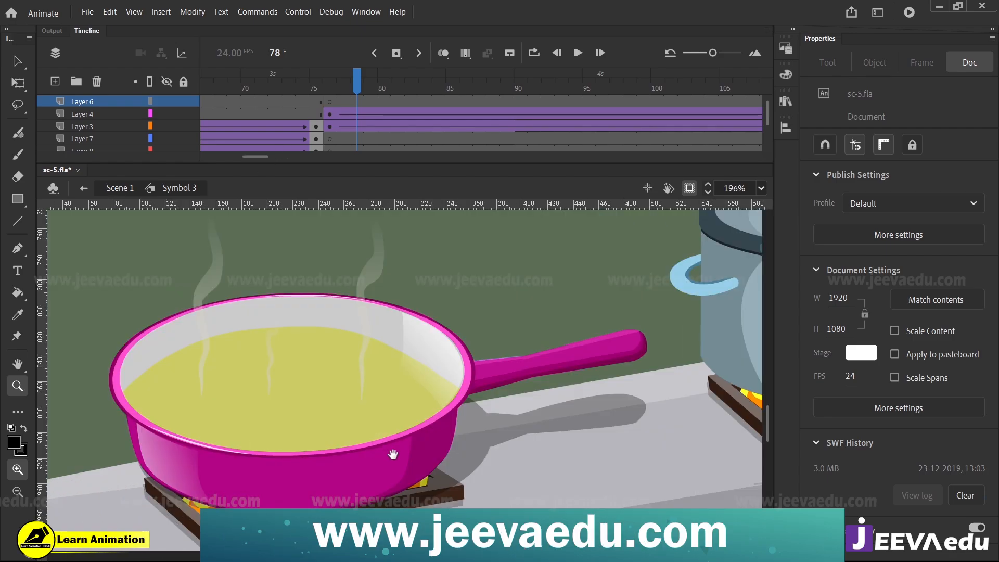
left_click_drag(406, 386, 458, 404)
left_click_drag(381, 92, 366, 124)
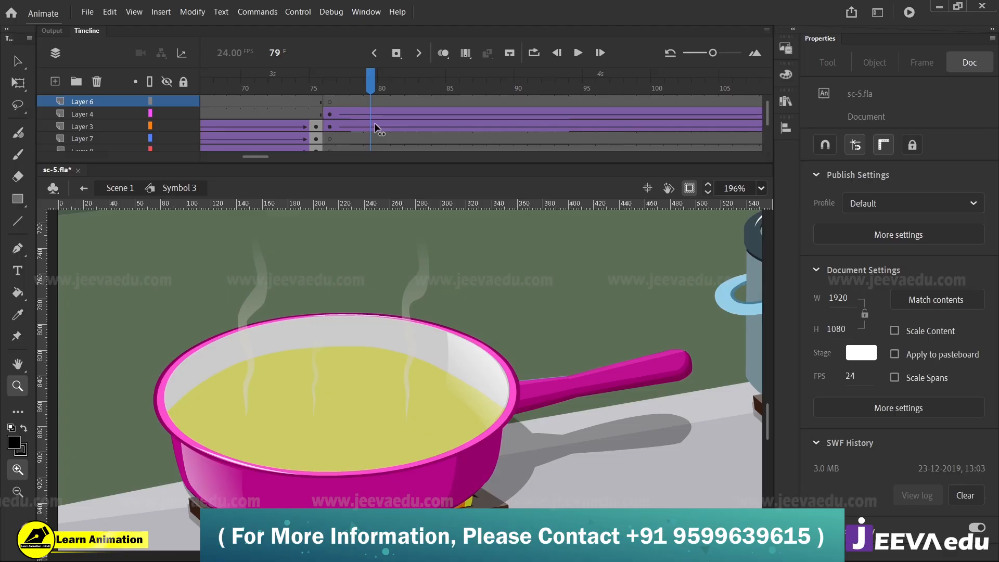
left_click_drag(375, 123, 516, 129)
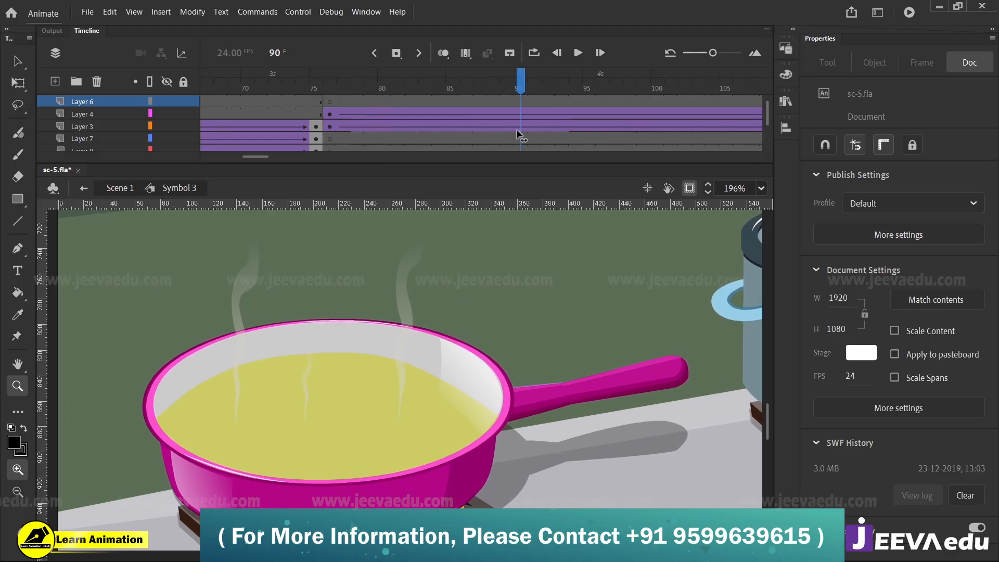
left_click(760, 187)
left_click(778, 205)
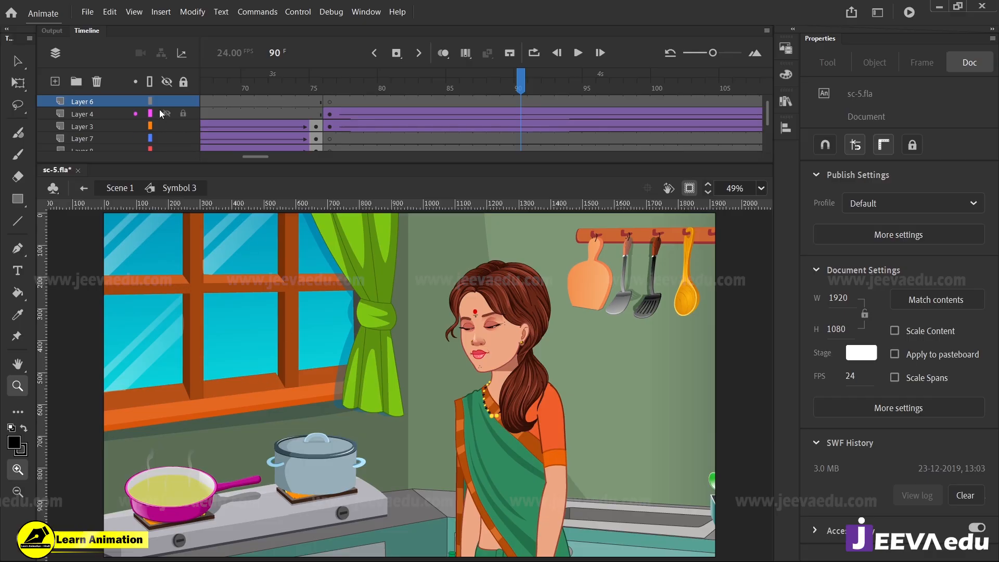
Check the opening scene at frame 1 and go back to the kitchen scene at frame 76
left_click_drag(257, 154, 177, 161)
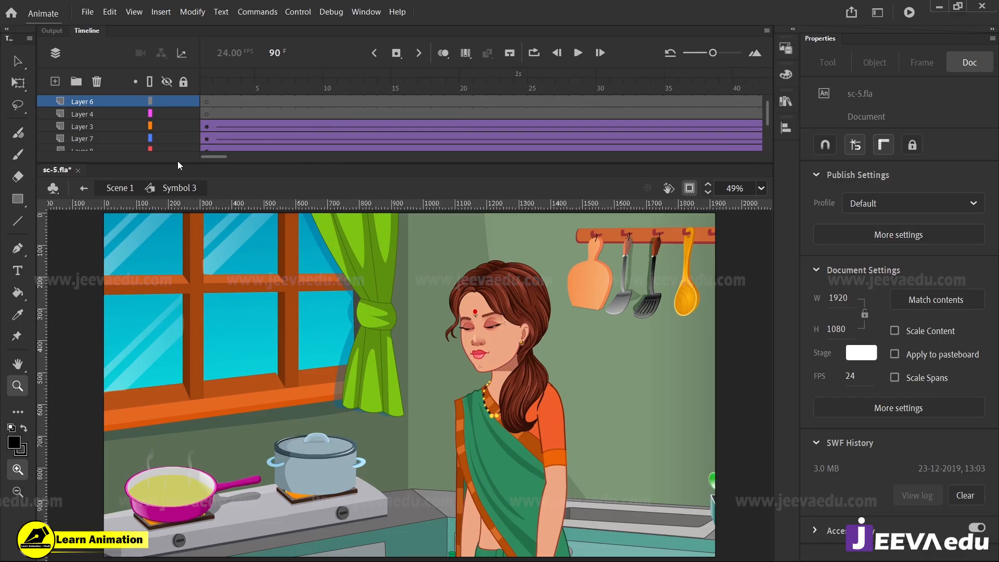
left_click(211, 112)
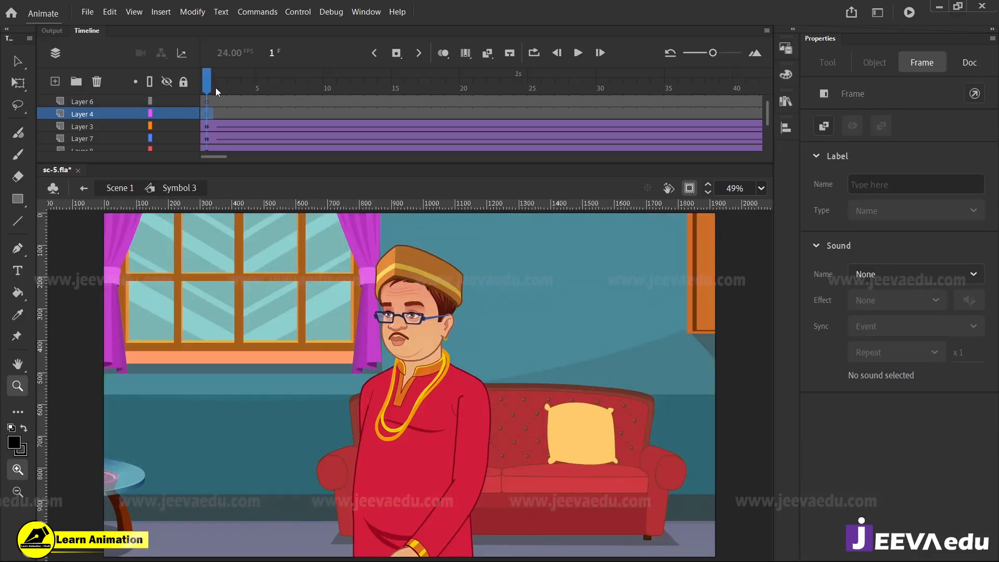
left_click_drag(212, 157, 253, 157)
left_click(388, 98)
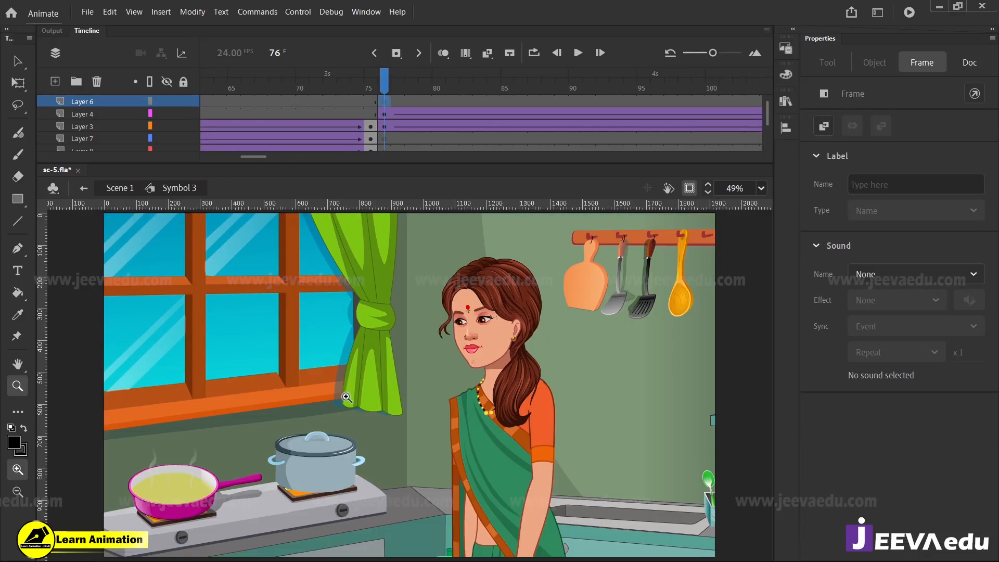
left_click_drag(400, 86, 381, 113)
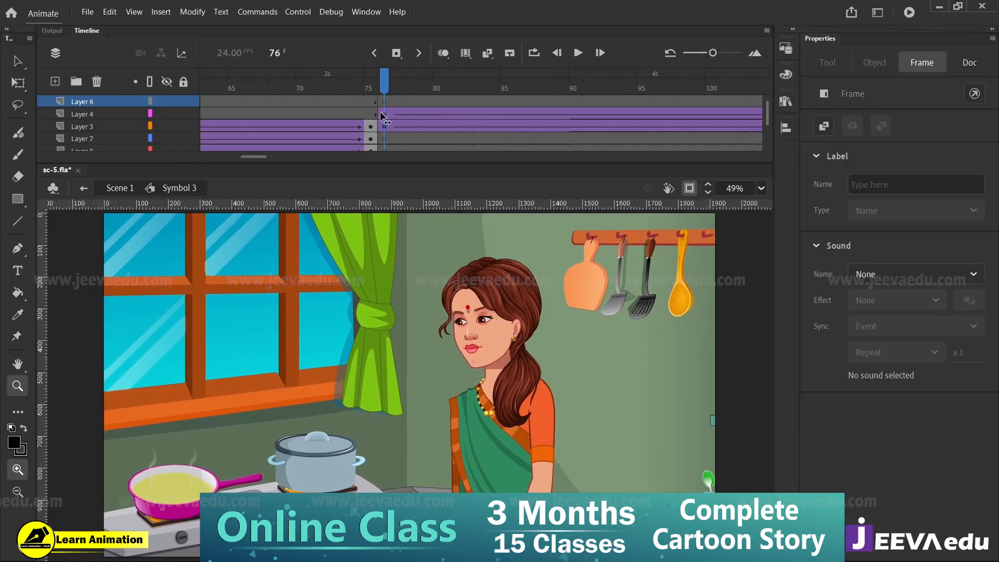
Turn off clipping of content outside the stage and inspect the saucepan on the stove at frame 76
left_click(690, 188)
left_click(359, 441, "alt")
left_click(341, 420)
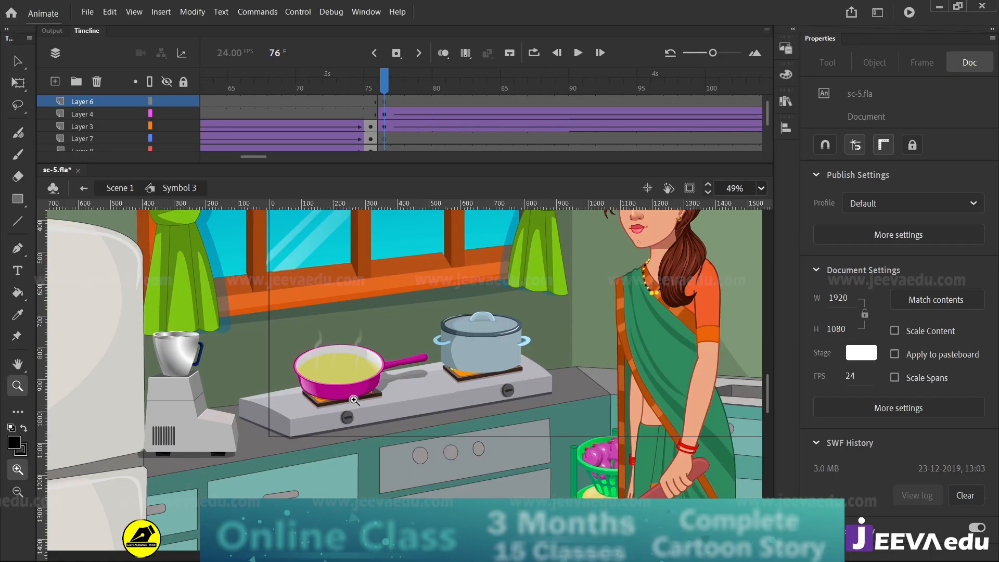
left_click(420, 356)
left_click_drag(431, 343, 381, 400)
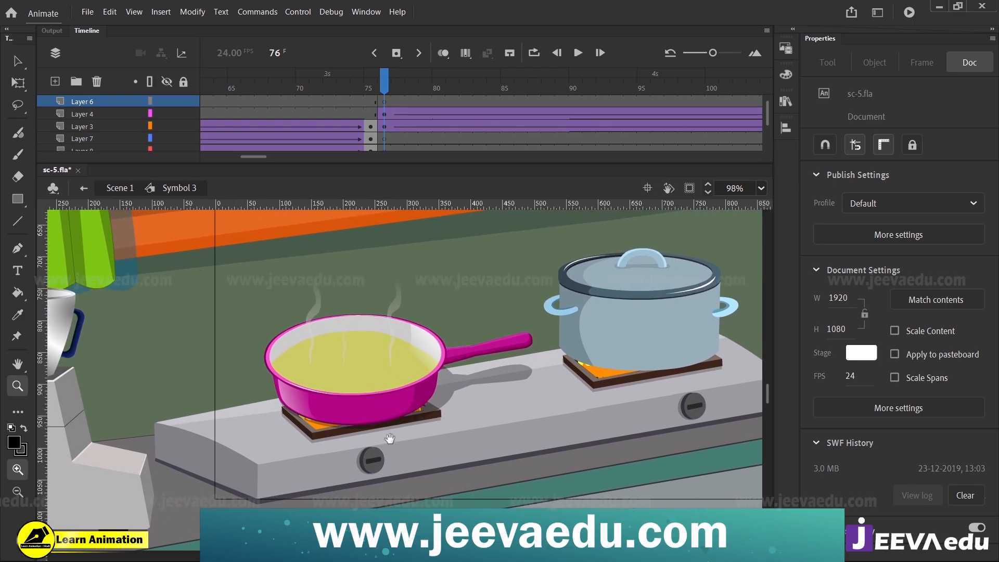
left_click_drag(389, 438, 387, 446)
left_click_drag(383, 83, 317, 134)
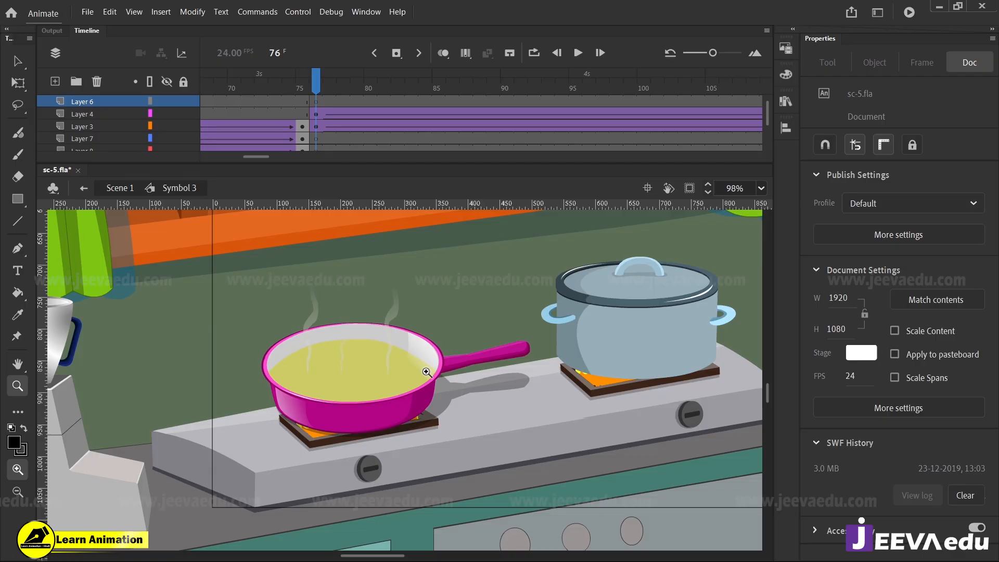
left_click(392, 394)
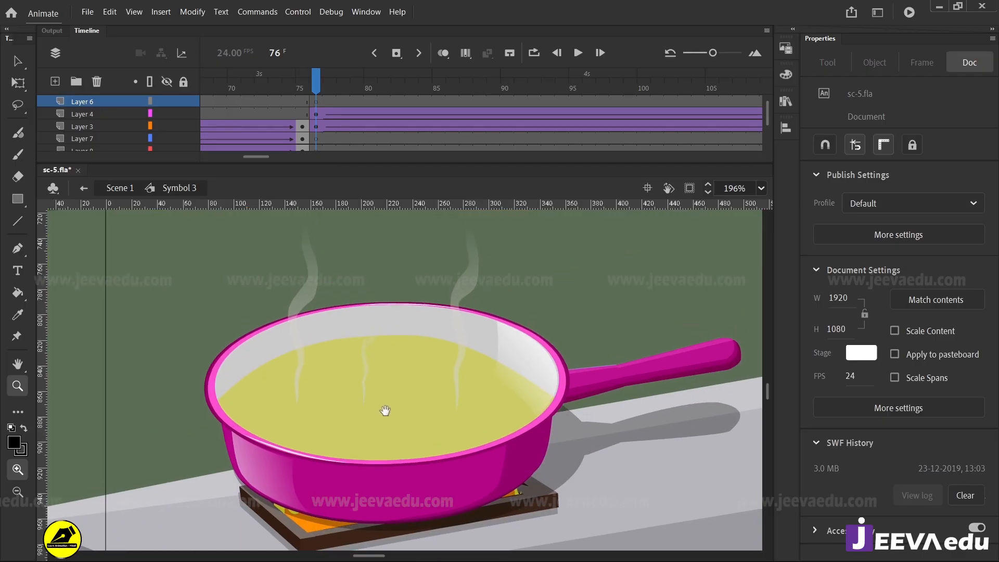
key("v")
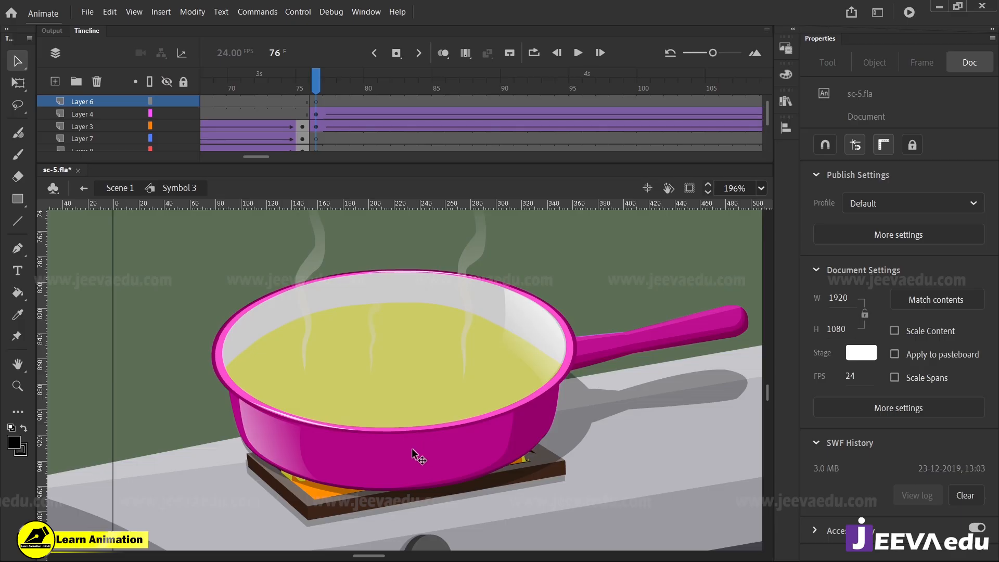
double_click(412, 449)
key("z")
left_click(389, 411, "alt")
left_click(387, 436, "alt")
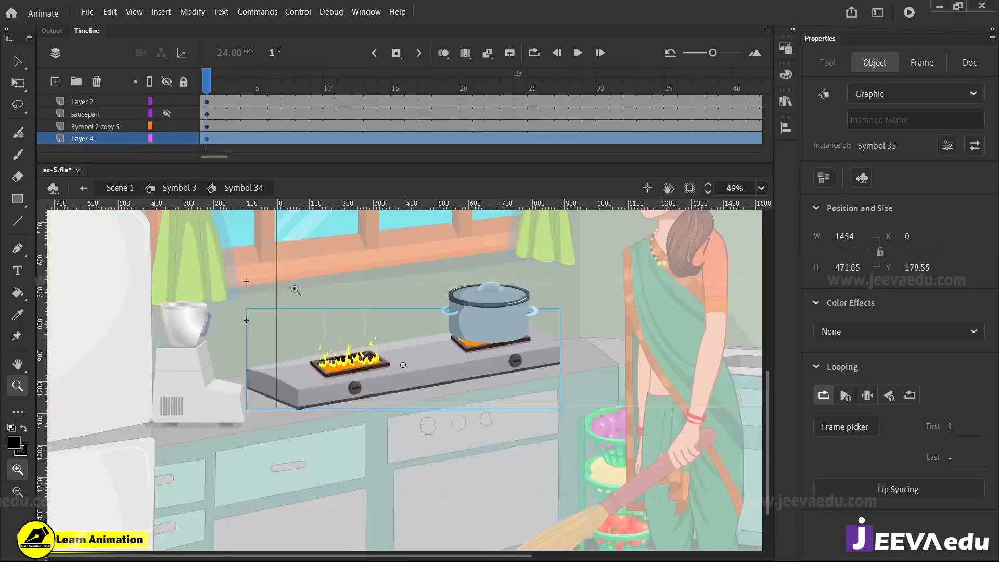
left_click(179, 189)
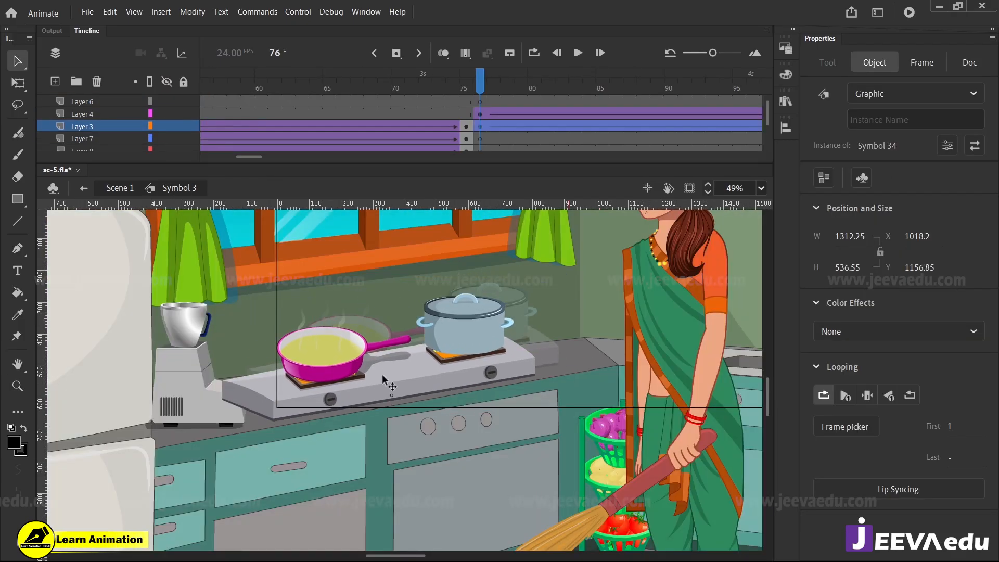
Open the stove symbol, Symbol 34, for editing and unhide its saucepan layer
left_click(414, 396)
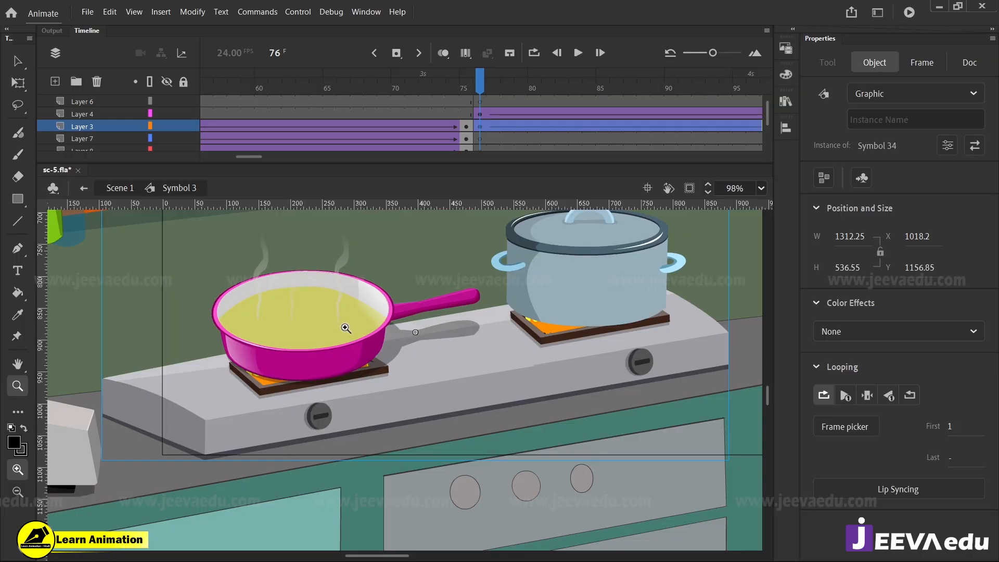
left_click_drag(523, 75, 478, 119)
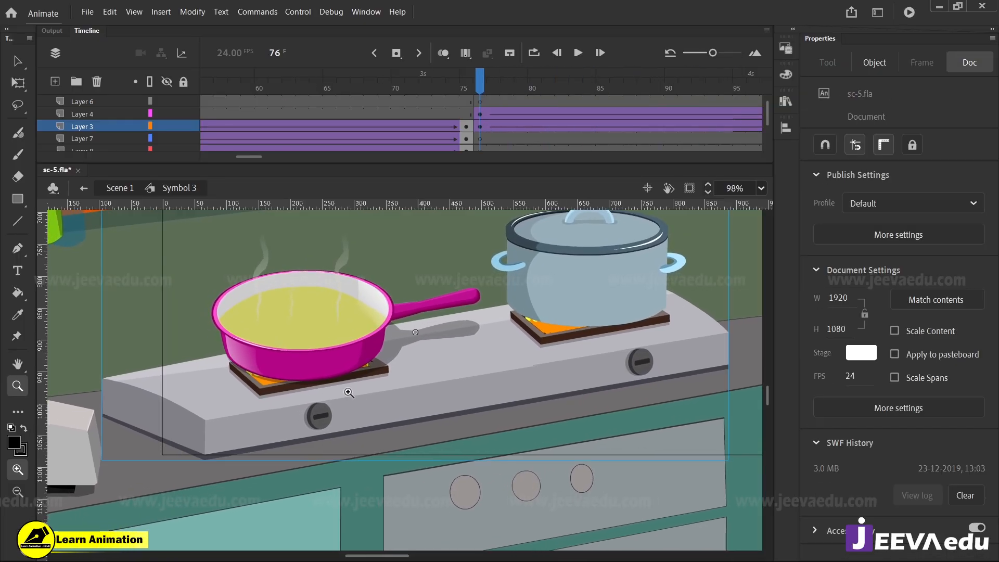
left_click(328, 350)
double_click(338, 339)
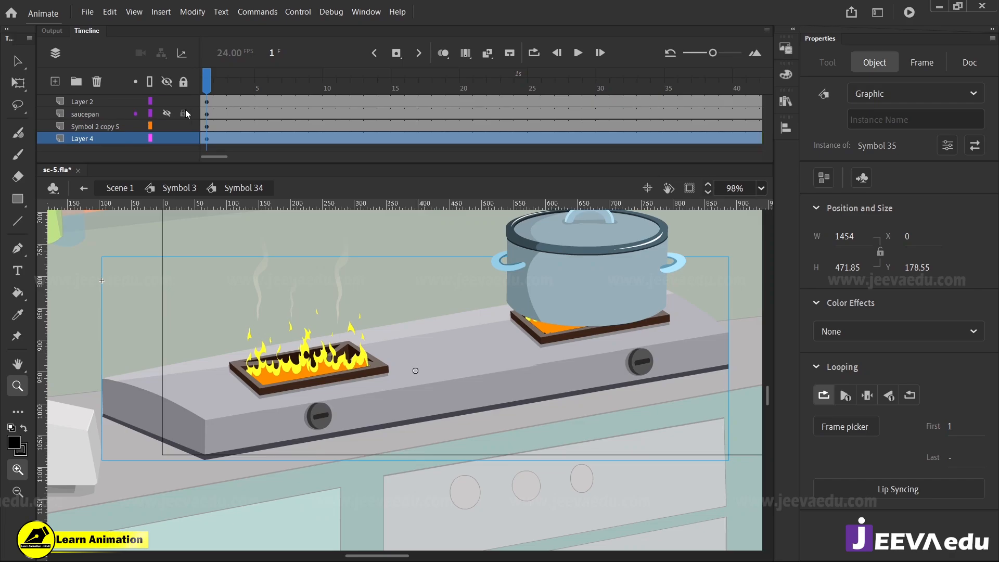
left_click(167, 113)
Try moving the saucepan away from the burner to expose the flames, and undo the moves
key("v")
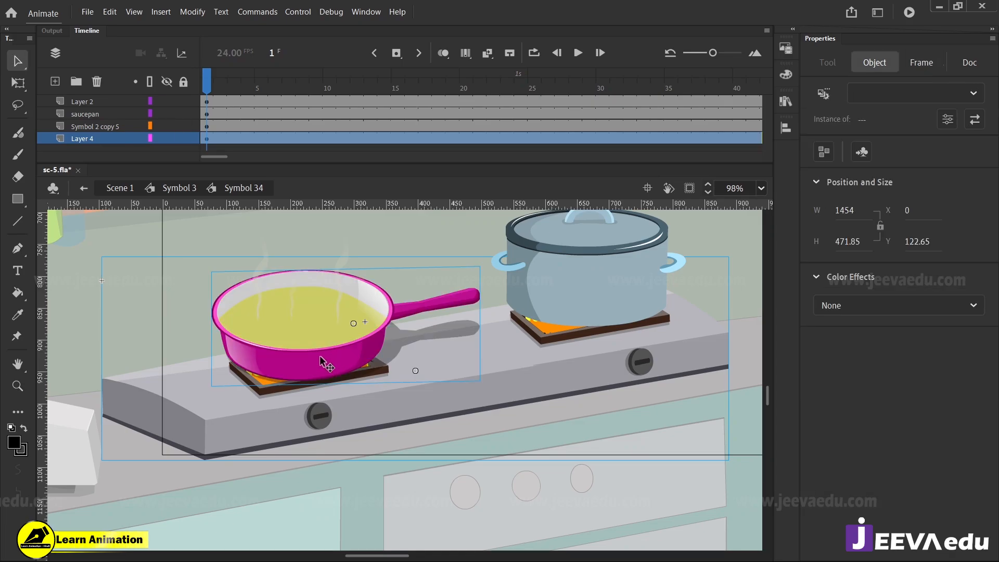
left_click_drag(320, 355, 216, 287)
key("ctrl+z")
left_click(221, 277)
key("ctrl+z")
key("z")
left_click(390, 376, "alt")
left_click(356, 372)
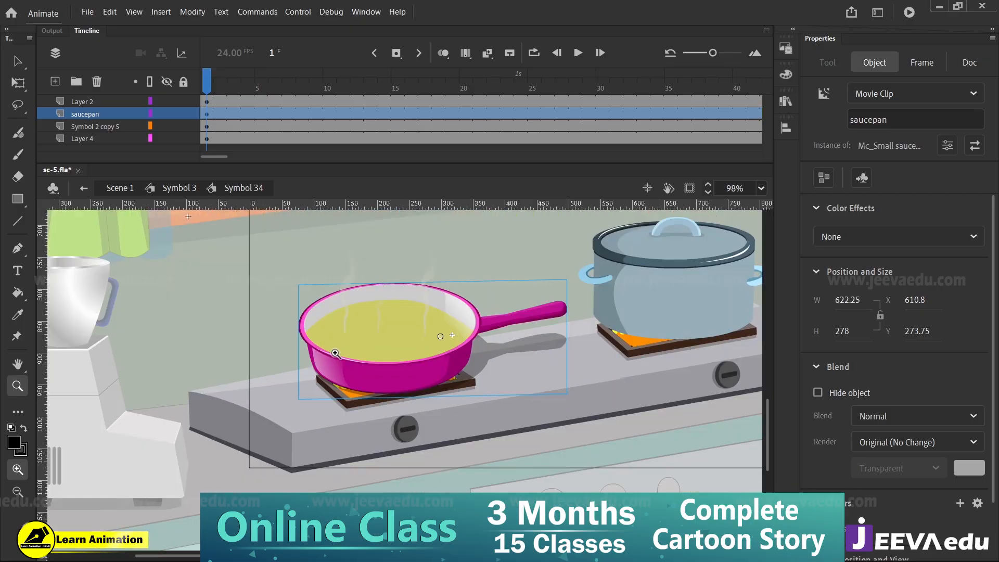
left_click(332, 350)
key("v")
left_click_drag(437, 395, 14, 367)
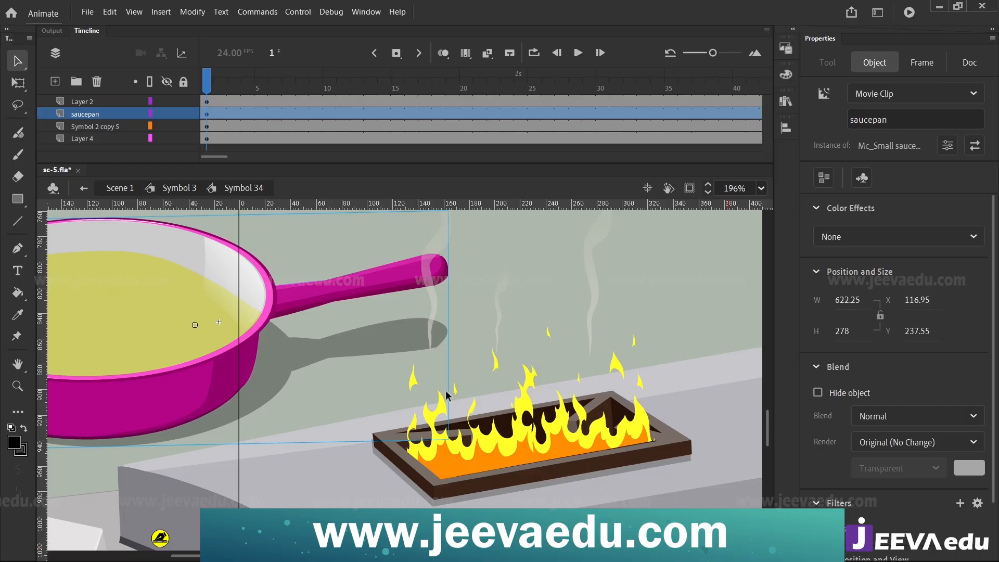
key("ctrl+z")
Inspect the saucepan and steam up close while advancing Symbol 34 to frame 13
left_click(494, 417, "ctrl+alt")
left_click(439, 381, "ctrl")
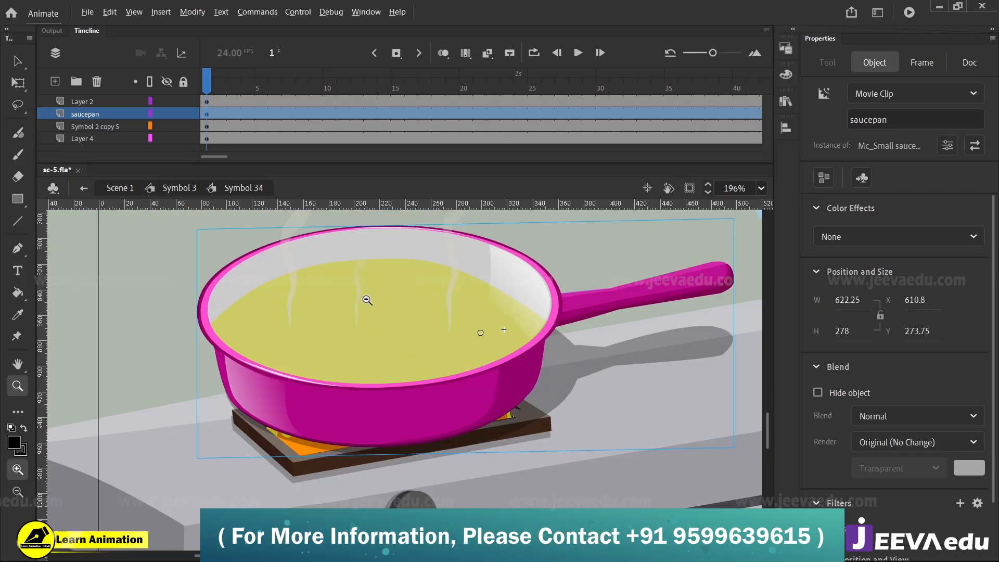
left_click(368, 300, "ctrl+alt")
left_click(404, 369, "ctrl")
left_click_drag(420, 425, 391, 376)
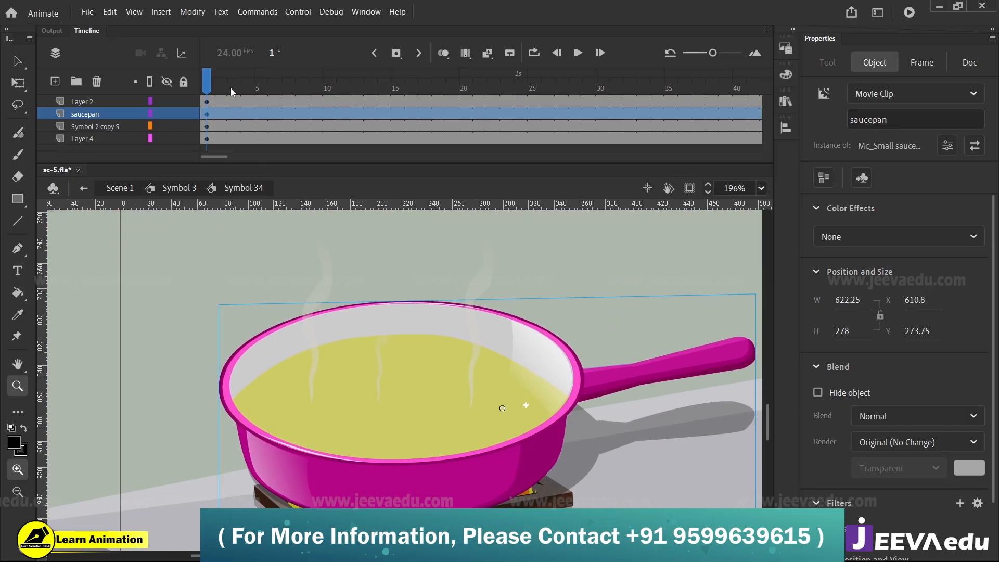
left_click_drag(230, 87, 371, 87)
Try moving the steam wisp above the pan's left rim aside, and undo the move
key("v")
left_click(330, 274)
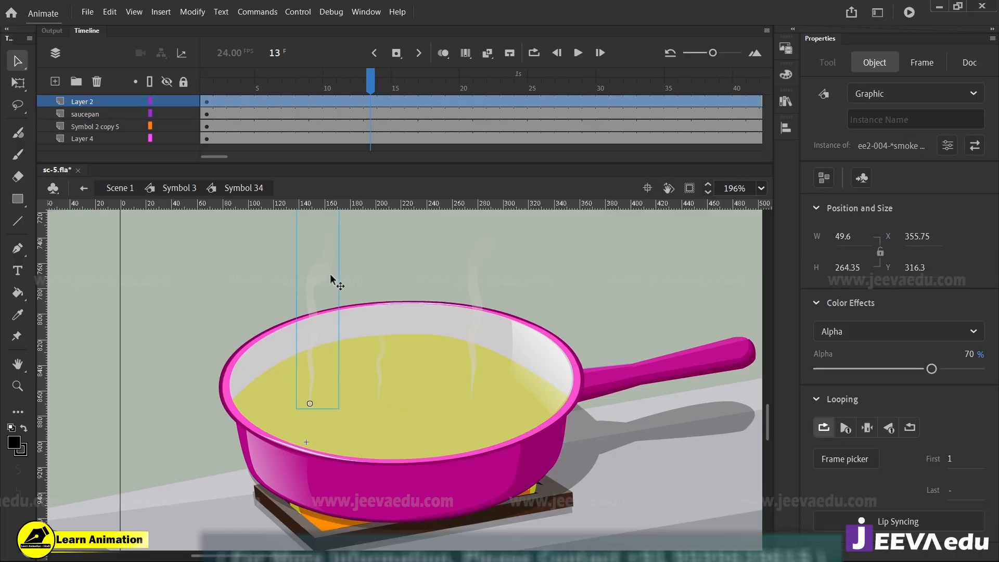
left_click_drag(330, 274, 164, 267)
key("ctrl+z")
Open the left steam wisp down to its innermost fume symbol and review its frame-by-frame animation
left_click(348, 321, "ctrl")
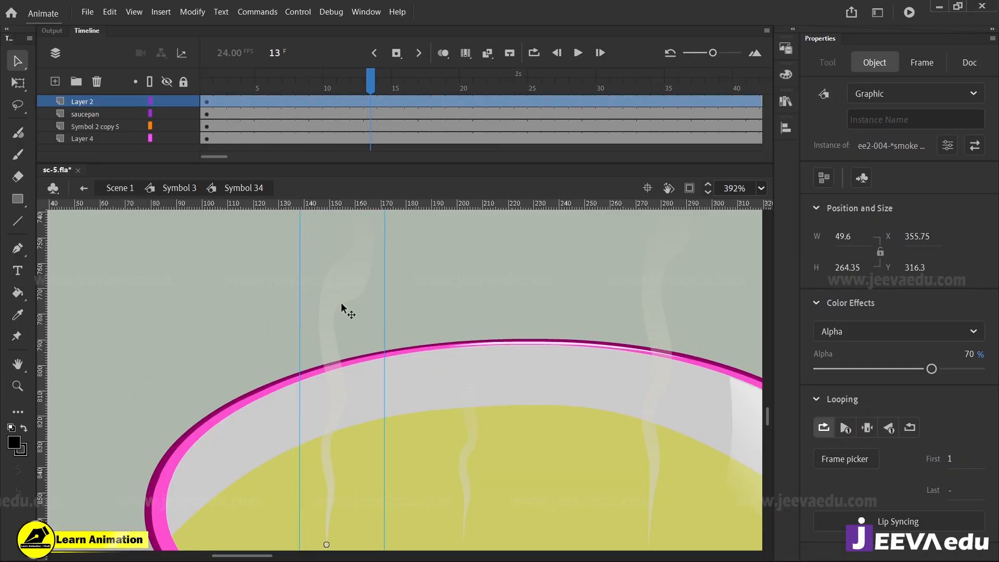
double_click(343, 293)
left_click(342, 291)
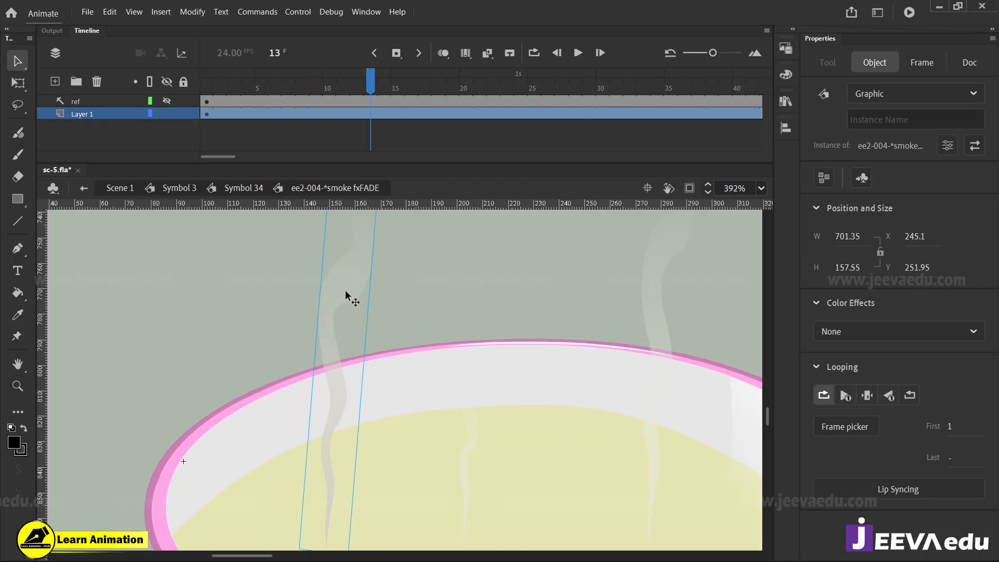
double_click(349, 302)
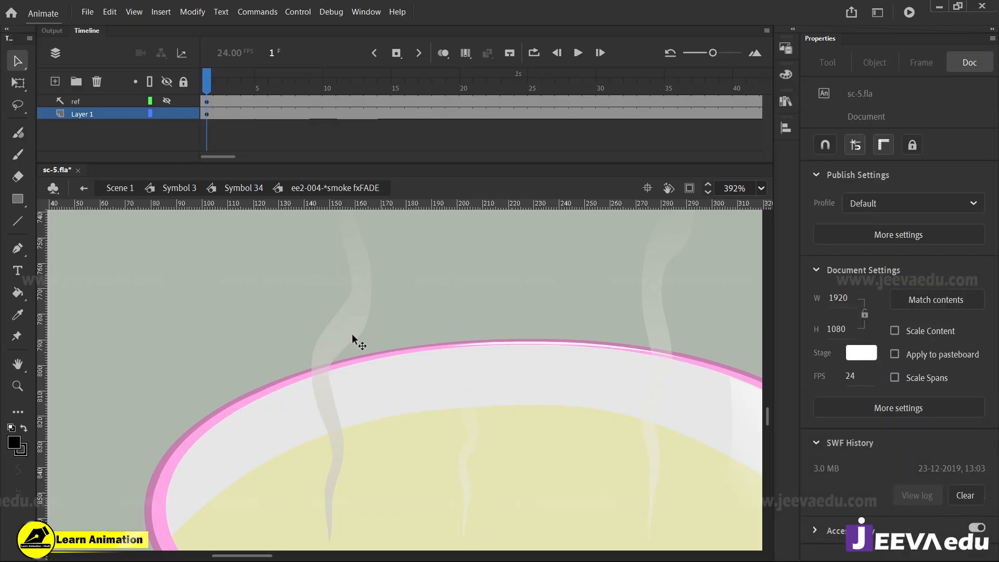
key("z")
left_click(398, 395, "alt")
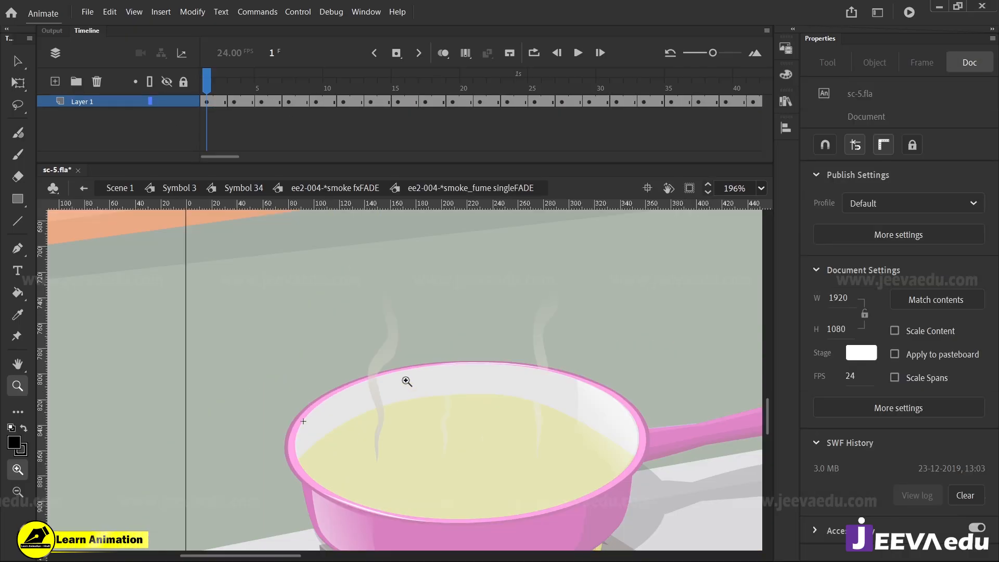
mouse_move(253, 80)
left_mouse_down()
mouse_move(436, 130)
mouse_move(544, 135)
mouse_move(366, 159)
mouse_move(757, 155)
left_mouse_up()
key("Return")
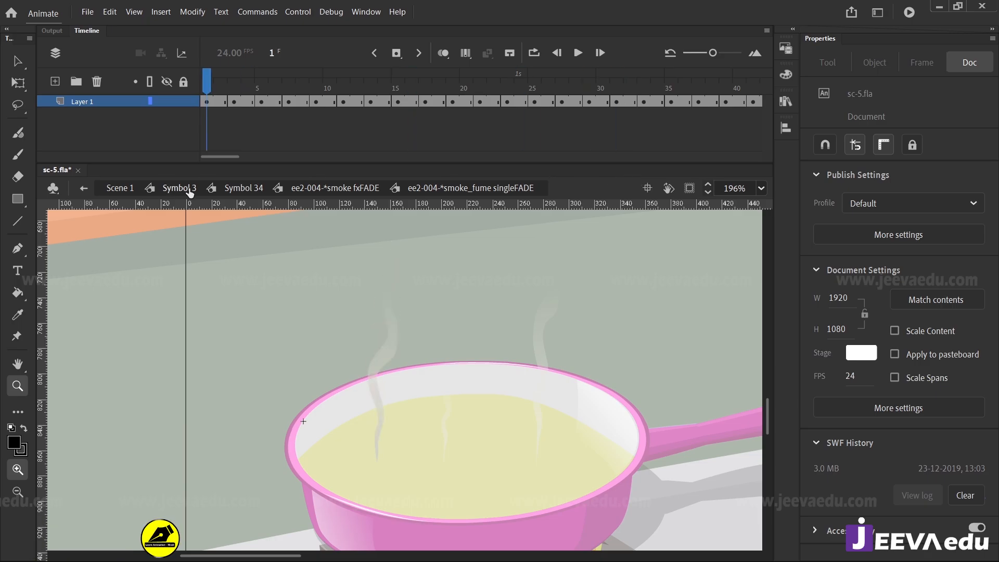
Return to Symbol 34 and place a copy of the left steam wisp over the middle of the pan
left_click(305, 189)
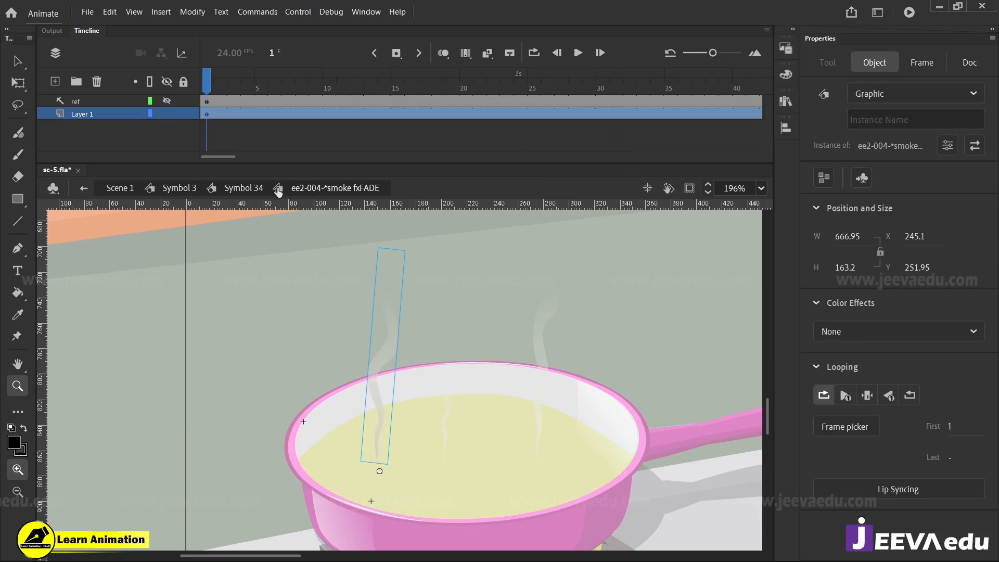
left_click(215, 193)
key("v")
left_click_drag(386, 353, 495, 349)
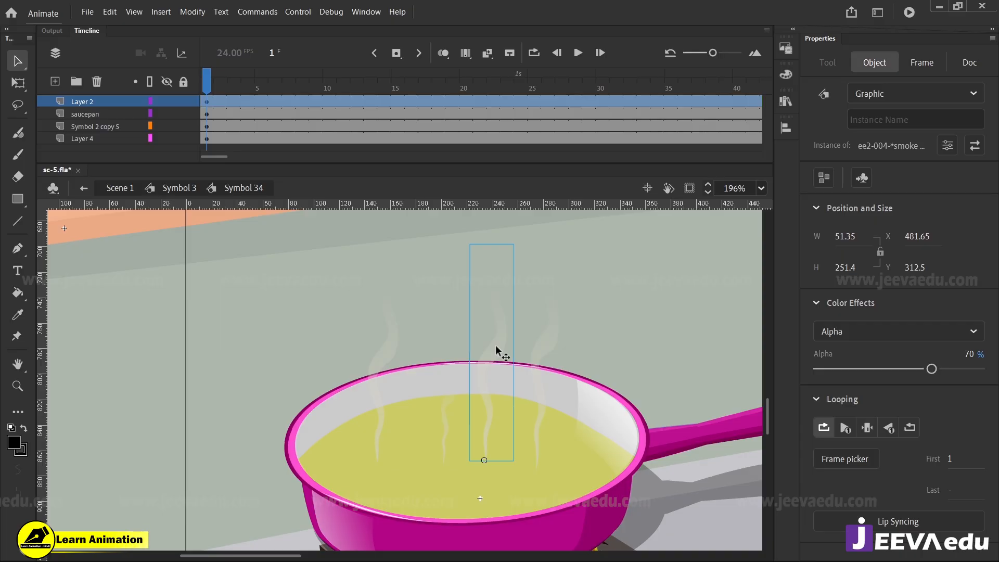
Set the first loop frame of the copied steam wisp to 20
left_click(953, 459)
type("20")
key("Return")
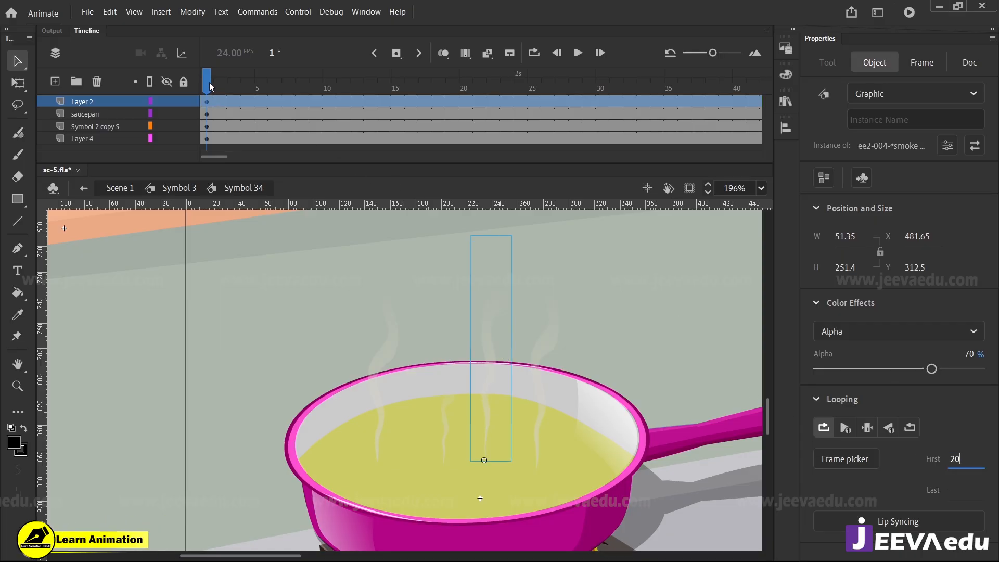
Scrub the timeline to preview the steam with the copied wisp, and clear the selection
left_click_drag(210, 87, 206, 135)
left_click(478, 352)
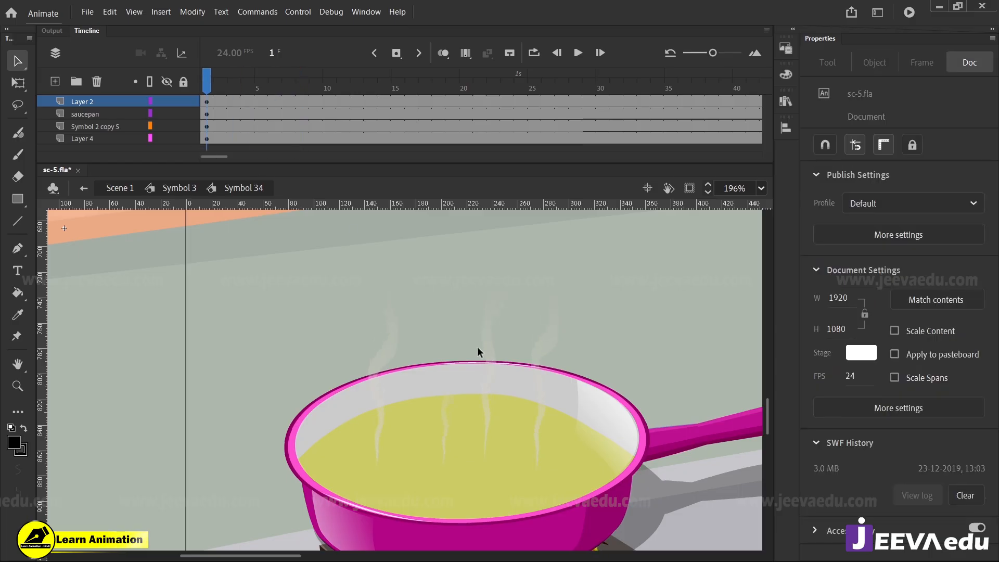
key("z")
left_click(443, 418, "alt")
left_click(429, 418, "alt")
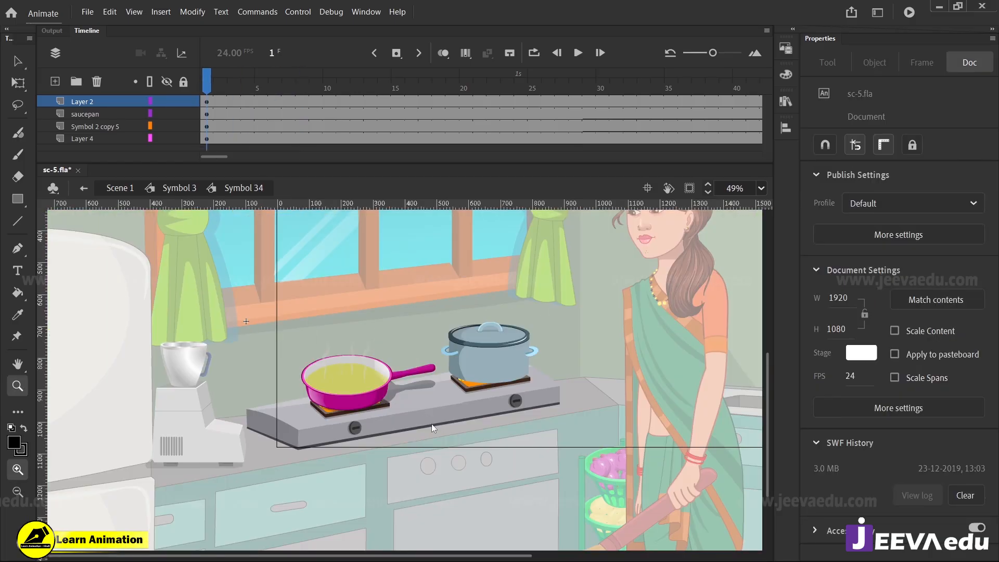
Hide the saucepan layer and the steam's Layer 2 to expose the burner flames
left_click(356, 407)
left_click(407, 412)
key("v")
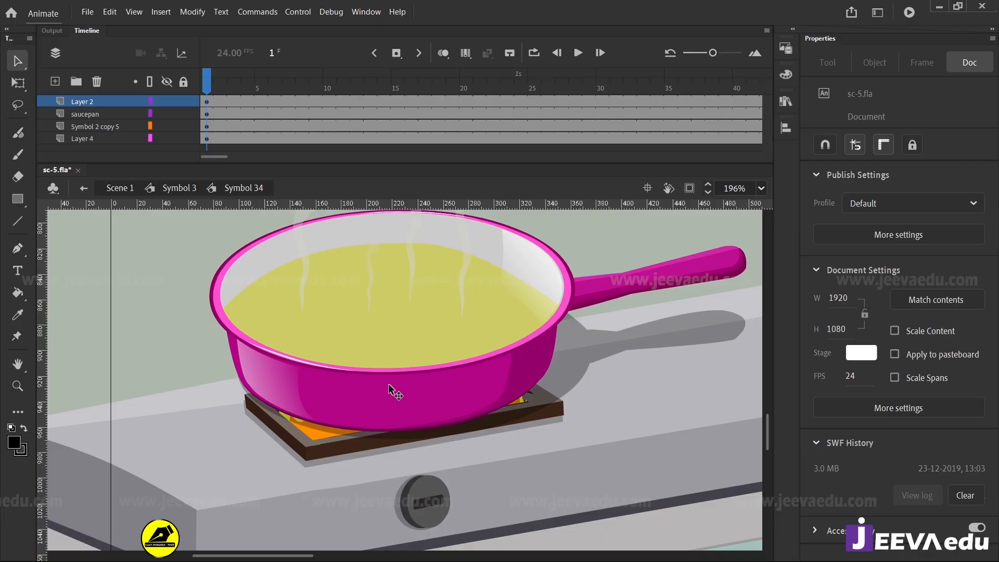
left_click(390, 390)
left_click(167, 114)
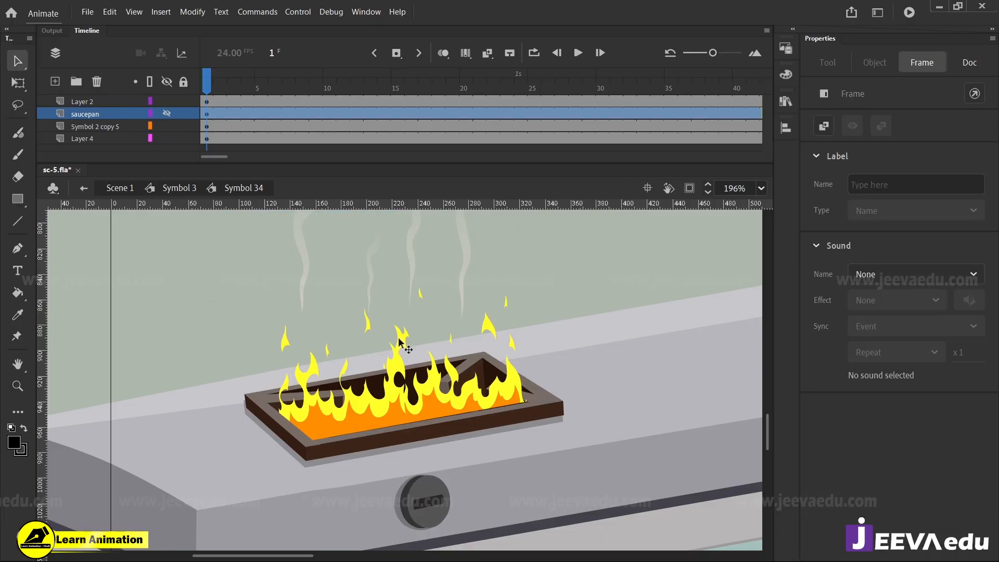
left_click(412, 250)
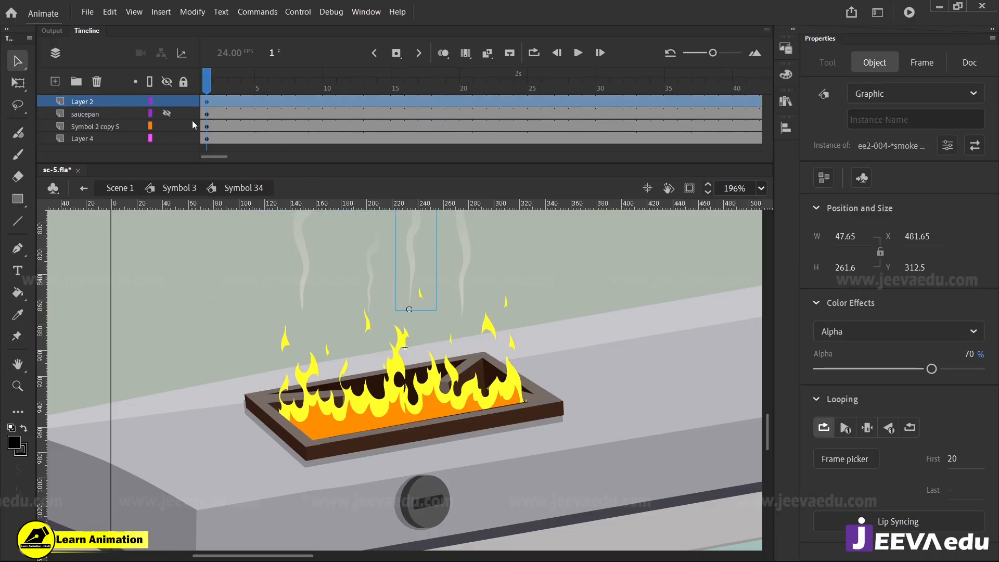
left_click(166, 102)
Preview the burner flame animation up to frame 14, and open the stove's Symbol 35 for editing
left_click(409, 398)
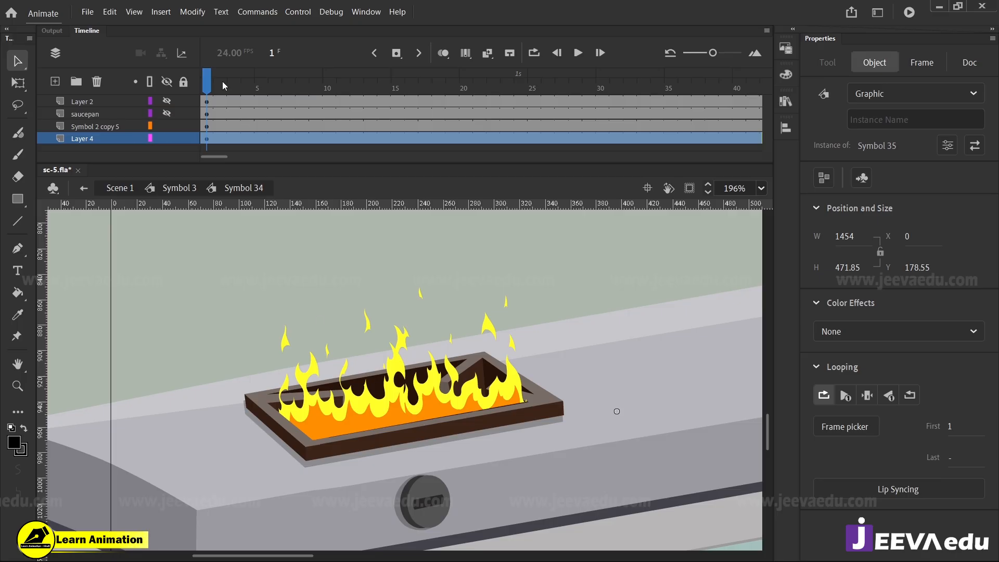
left_click_drag(223, 85, 389, 153)
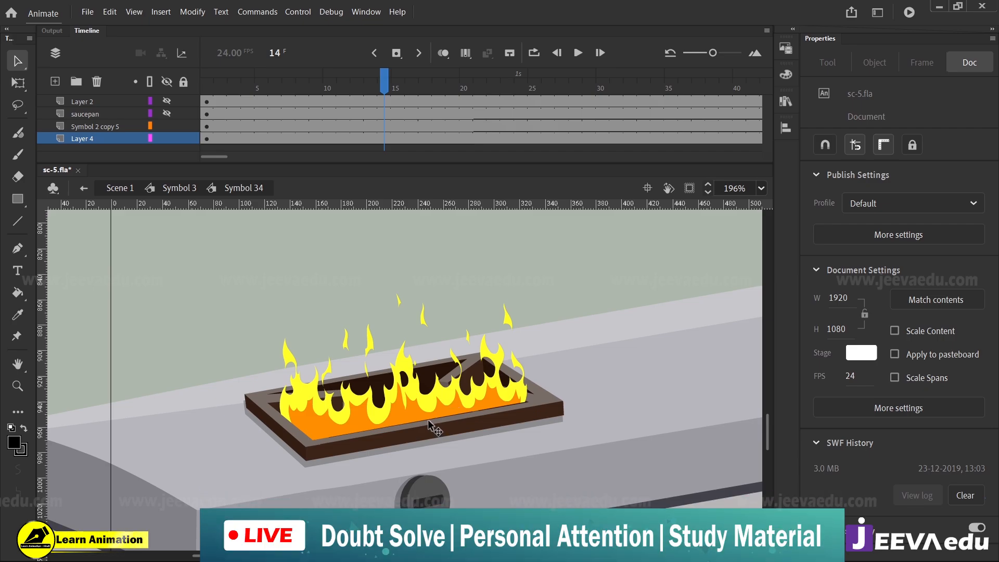
left_click(445, 448)
double_click(420, 453)
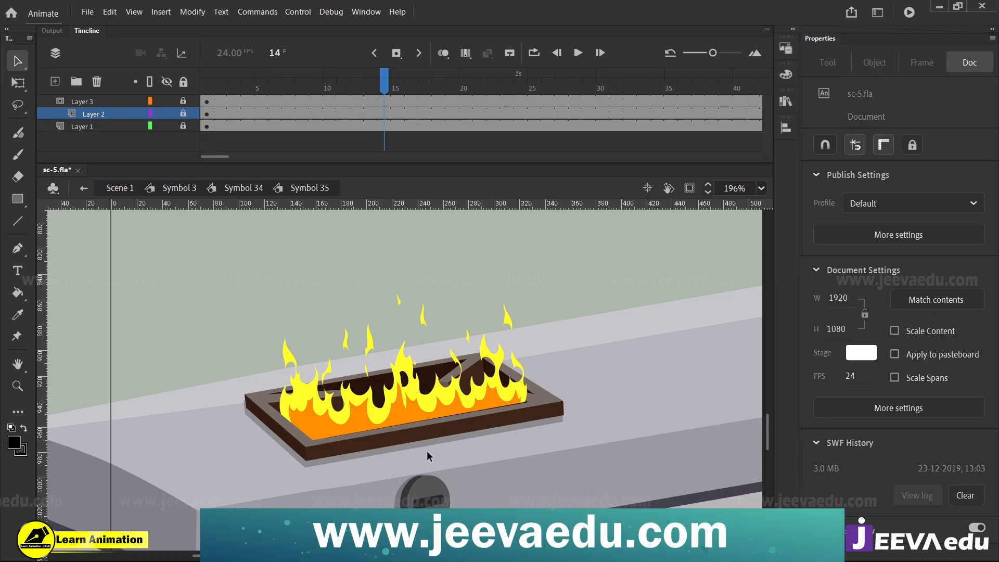
Return to frame 1 and turn off the mask on Layer 3
left_click(107, 101)
right_click(107, 98)
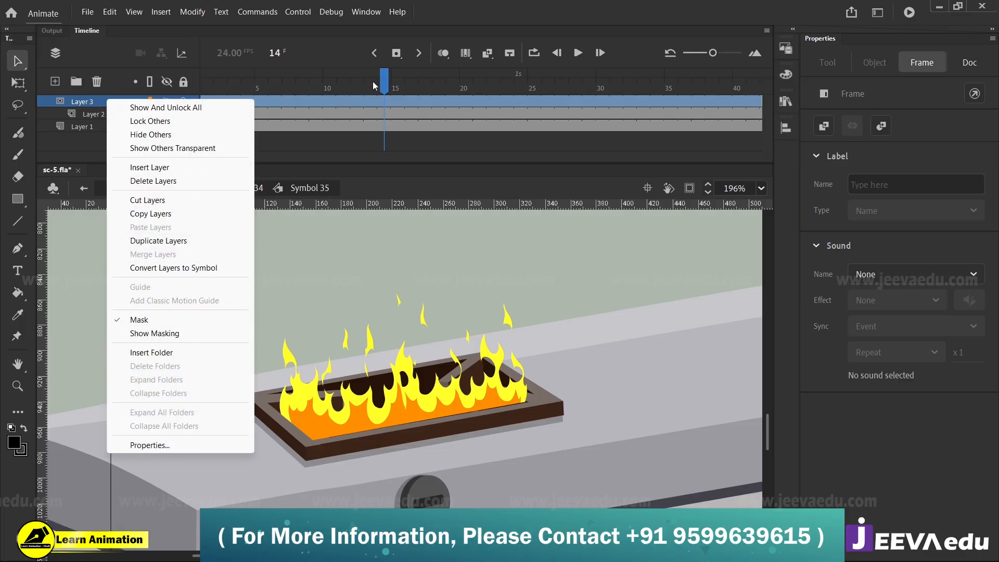
left_click_drag(373, 83, 202, 108)
right_click(107, 101)
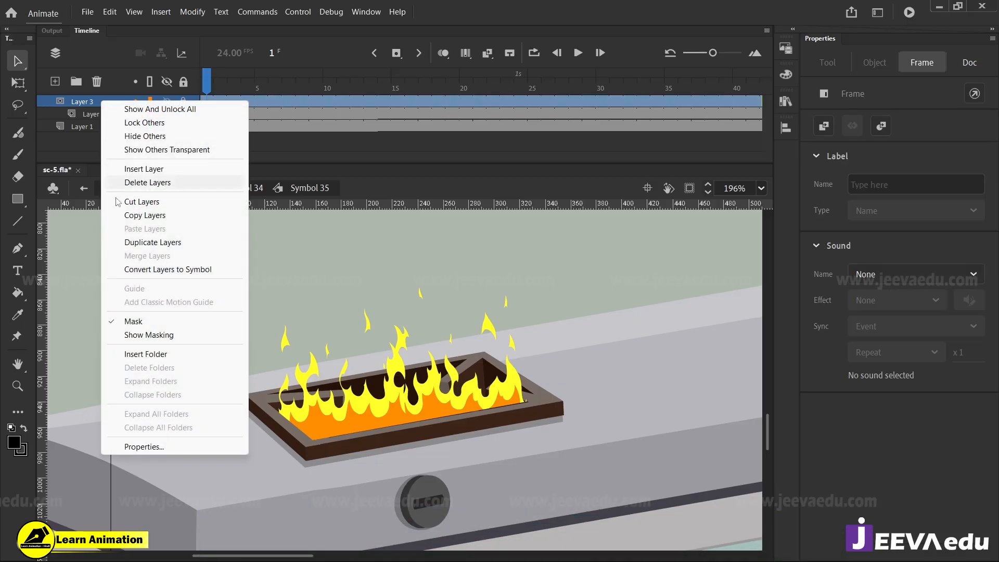
left_click(136, 321)
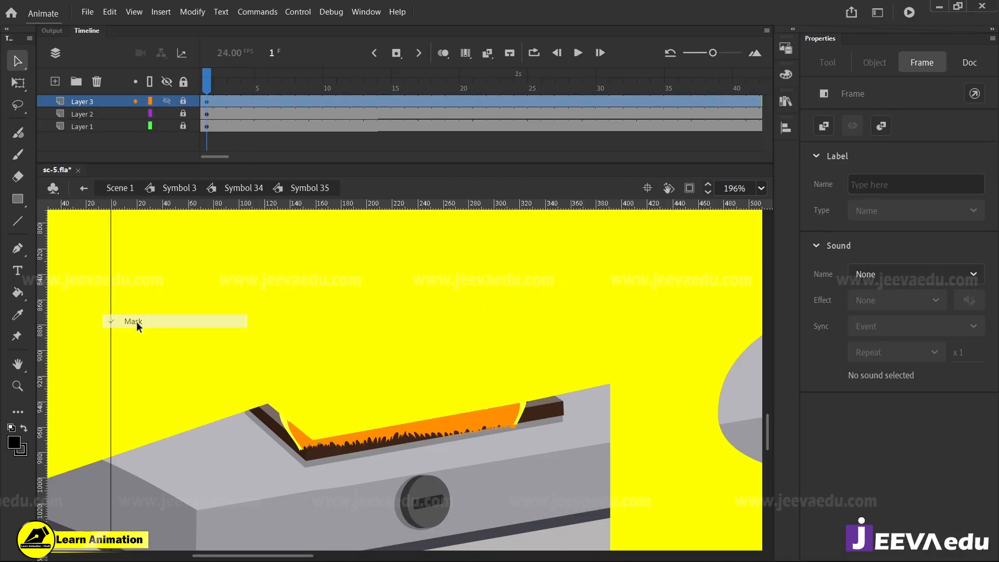
Unlock Layer 3 and change the fill of its yellow mask shape to bright green
left_click(385, 412)
key("z")
left_click(387, 413, "alt")
left_click(457, 394, "alt")
key("v")
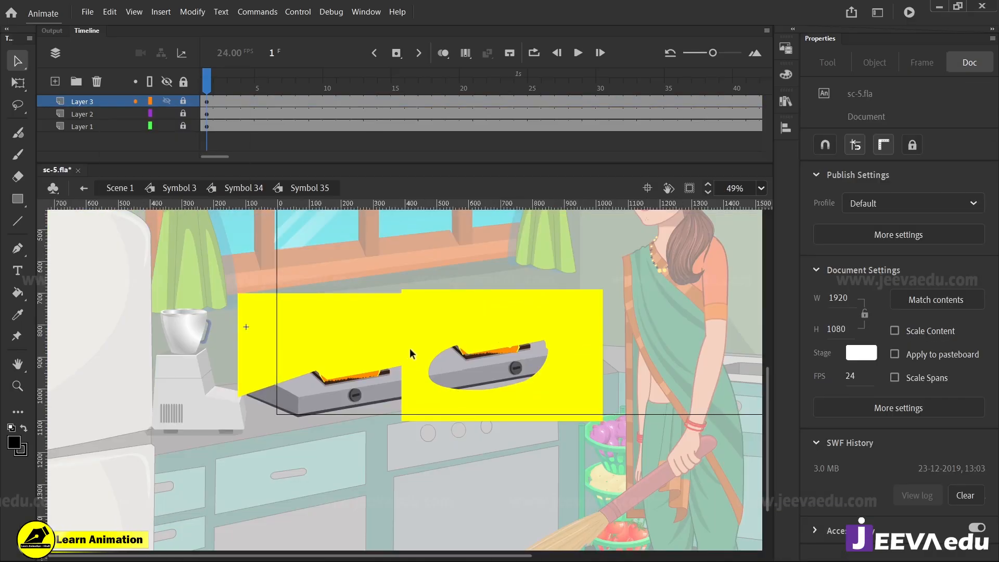
left_click(183, 101)
left_click(401, 361)
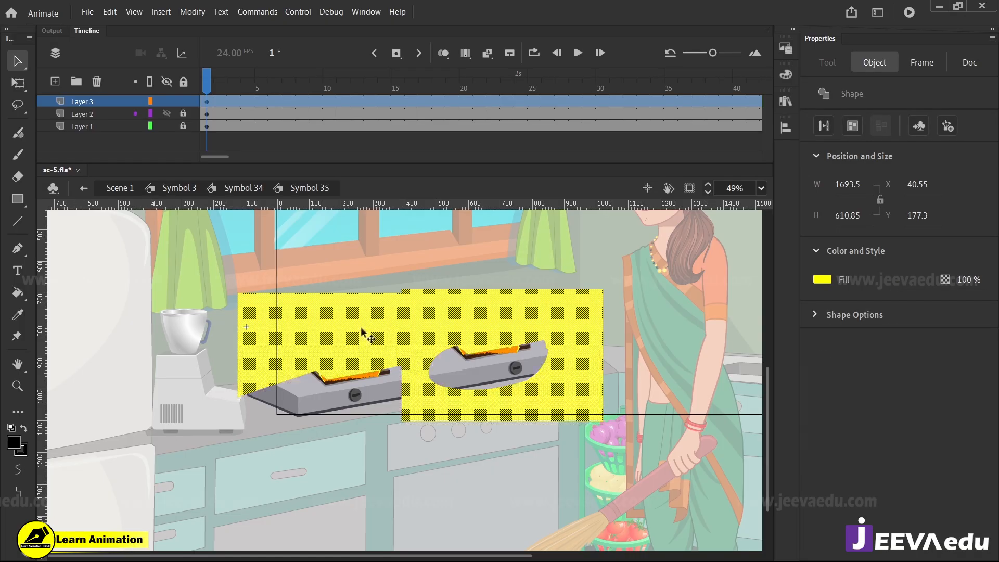
left_click(14, 442)
left_click(142, 312)
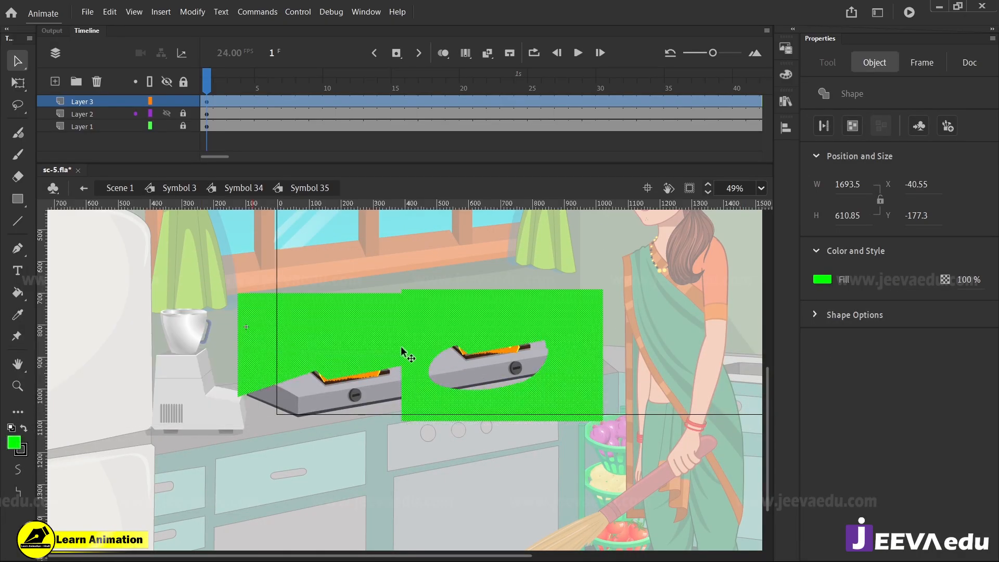
Try moving the green mask shape away from the stove, and undo the move
left_click_drag(401, 348, 460, 327)
key("ctrl+z")
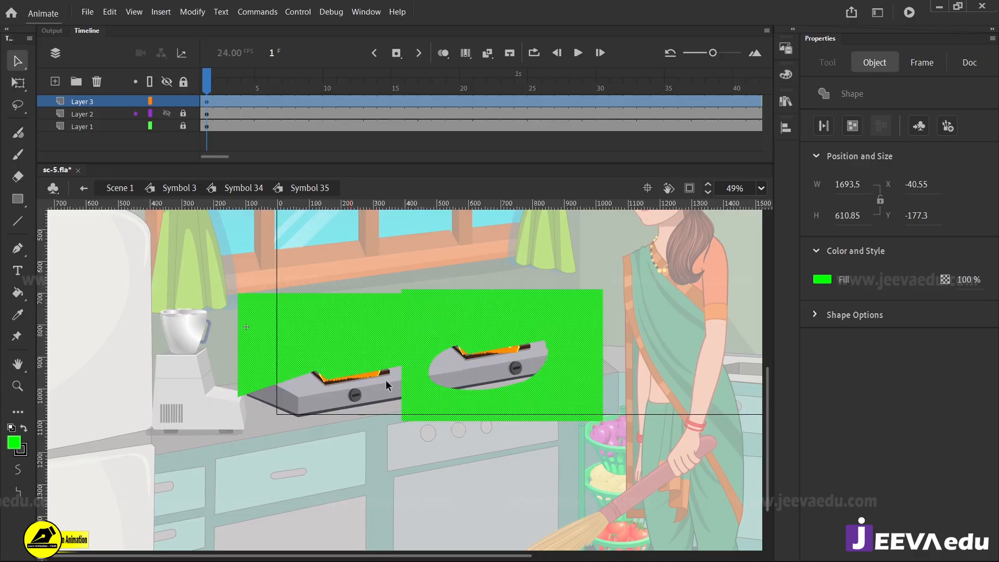
Hide Layer 3, and switch Layer 2 and Layer 1 off and on to identify the artwork on each
key("z")
left_click(383, 370)
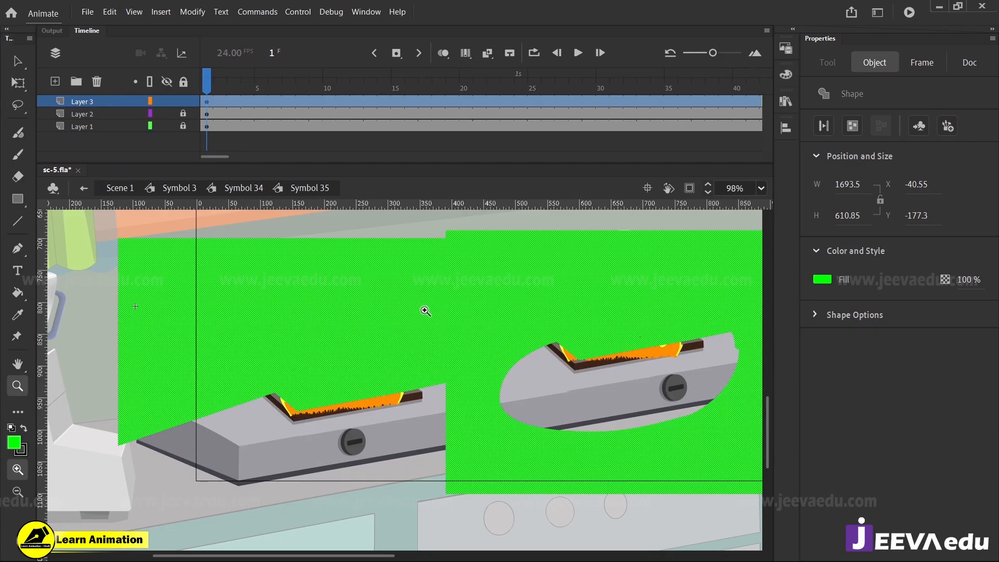
left_click(167, 100)
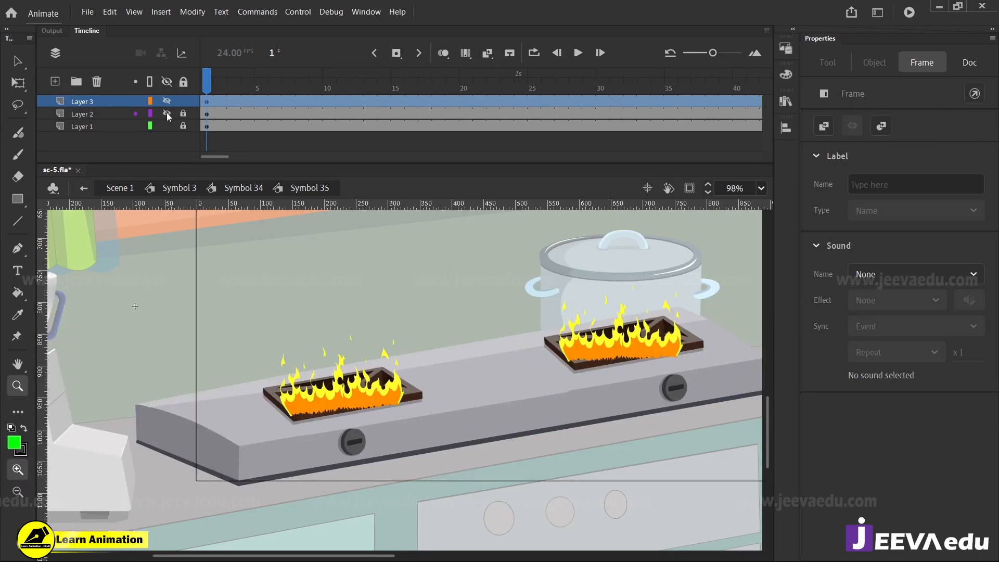
left_click(167, 113)
left_click(166, 114)
left_click(166, 126)
left_click(166, 126)
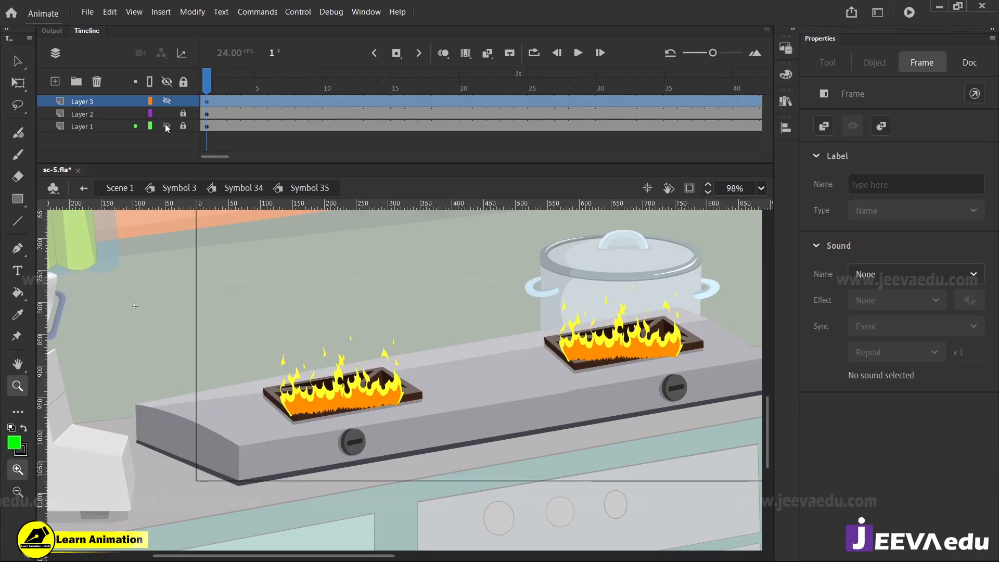
Hide Layer 1 to isolate the flames on Layer 2, and scrub through their animation
left_click(166, 126)
left_click(387, 401)
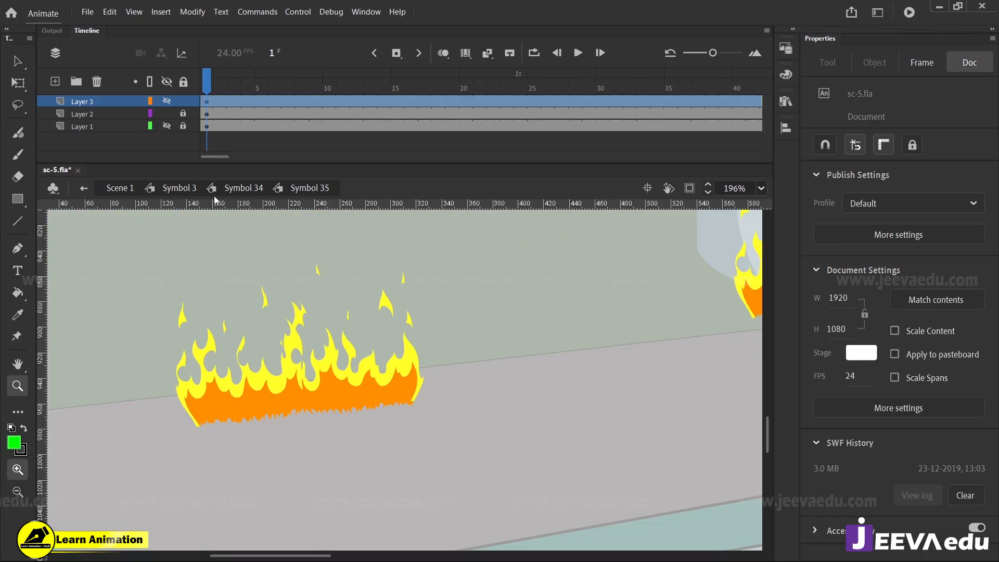
left_click(167, 114)
left_click(166, 114)
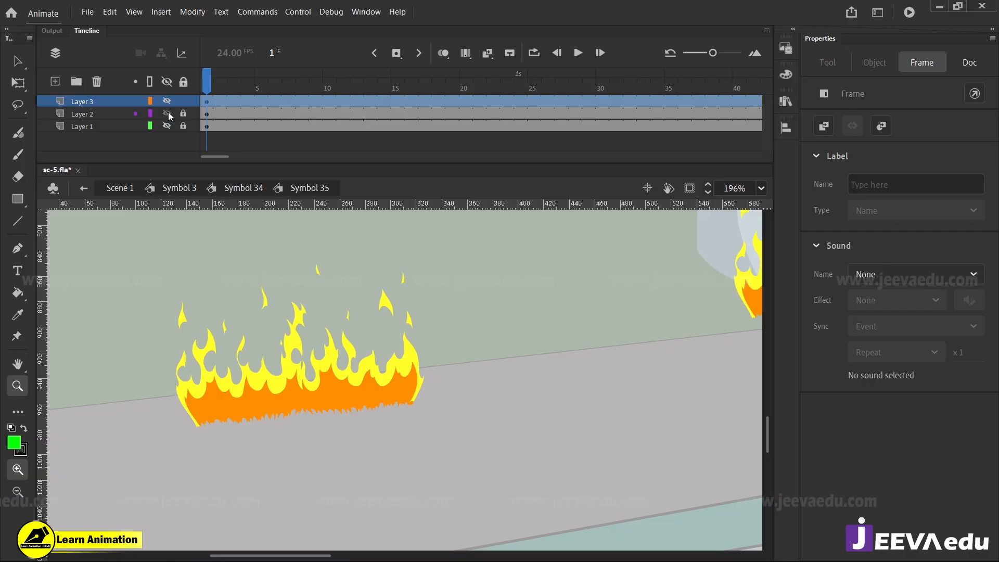
key("v")
left_click(334, 390)
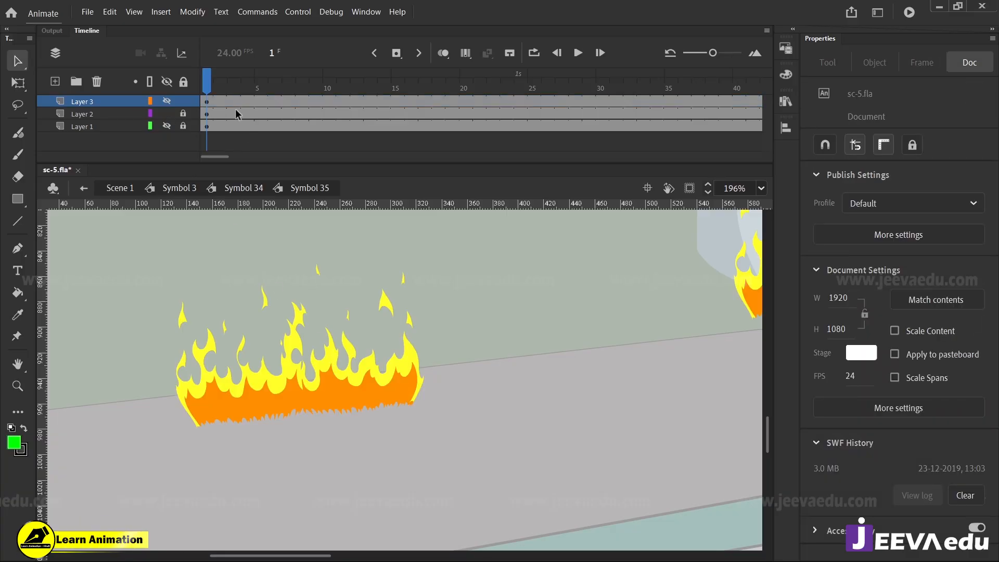
left_click_drag(223, 83, 142, 163)
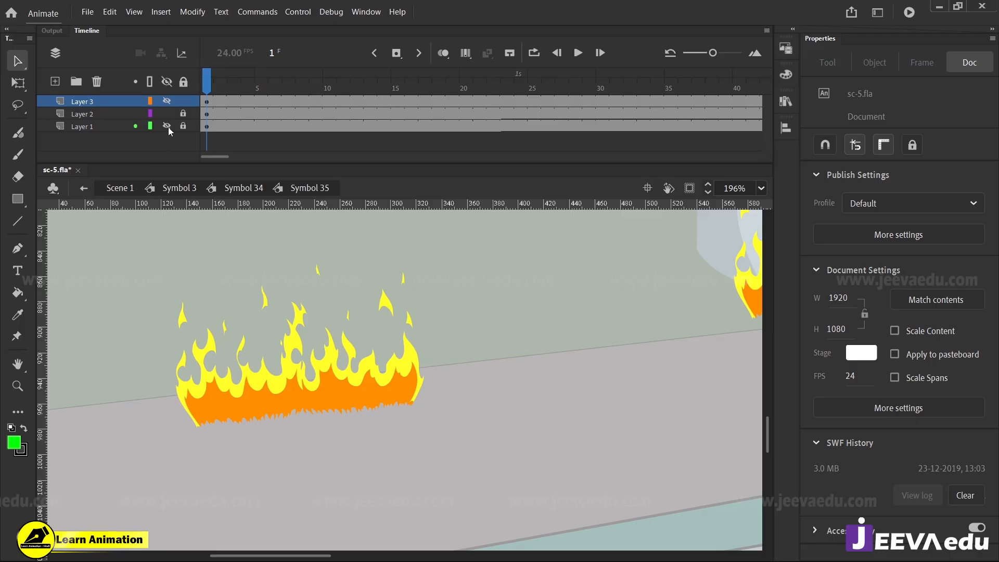
Unlock Layer 2, show Layer 3 again, and select its green mask shape
left_click(183, 113)
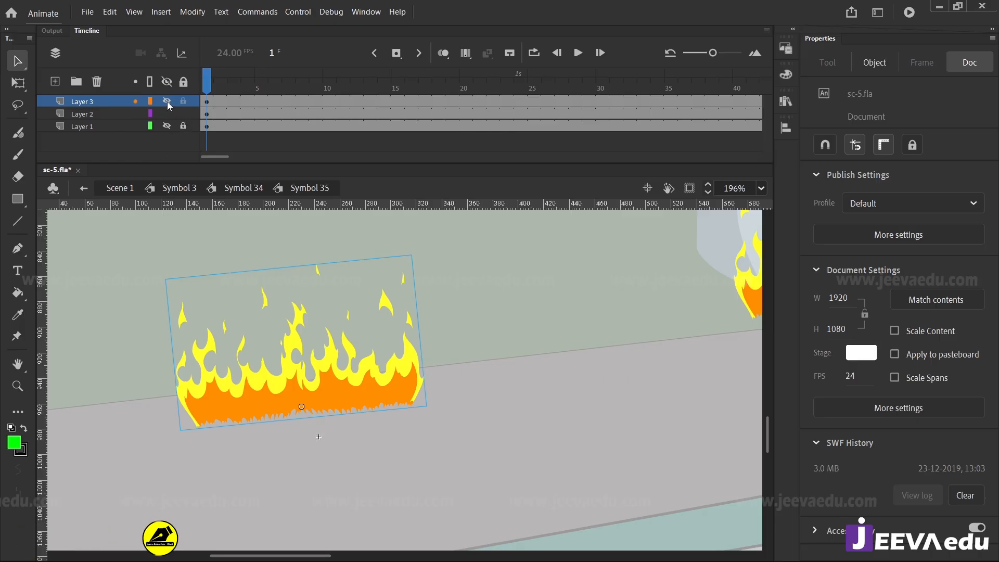
left_click(167, 101)
key("z")
left_click(358, 369, "alt")
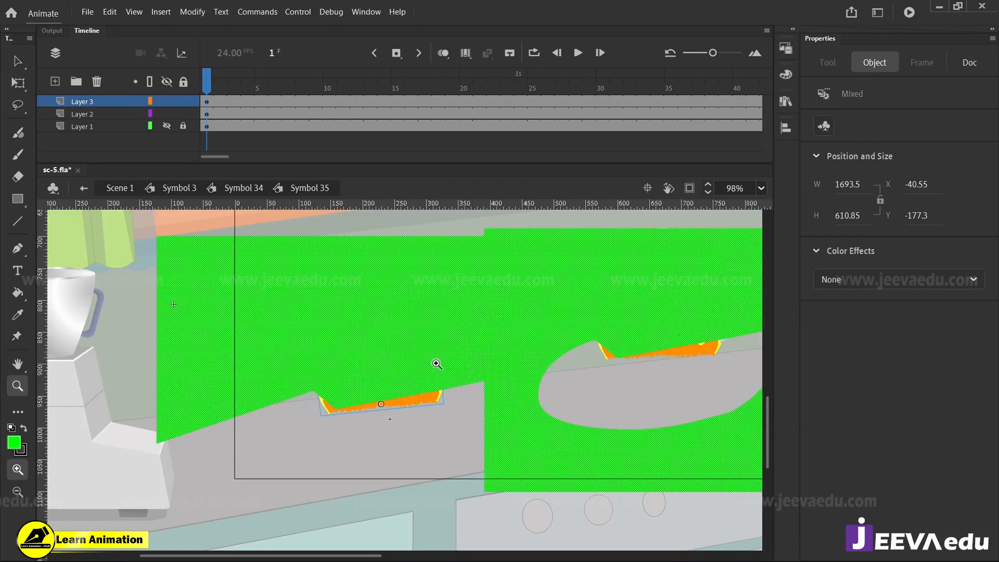
key("v")
left_click(436, 318)
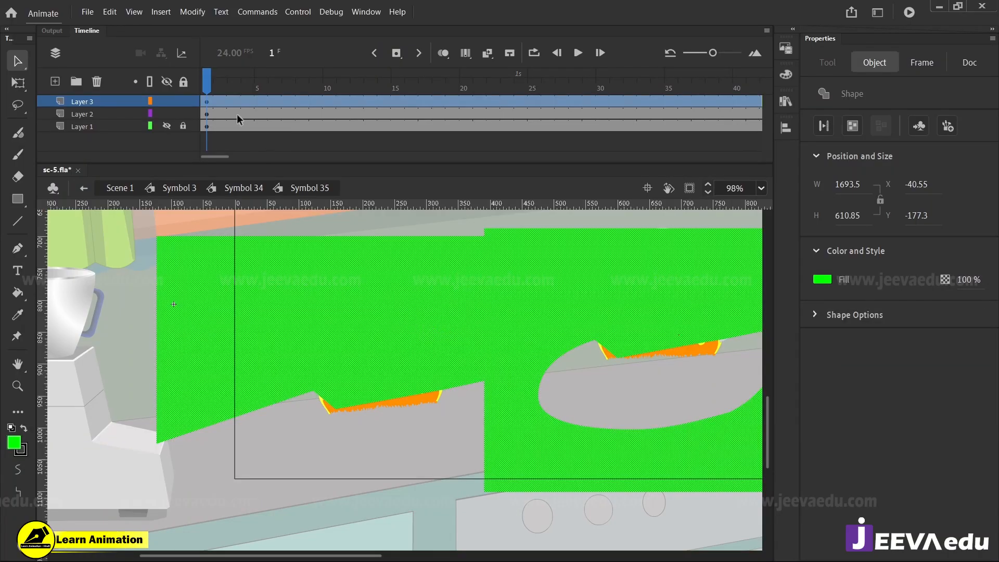
Display Layer 3 as outlines, hide the flames on Layer 2, and show the stove on Layer 1
left_click(151, 101)
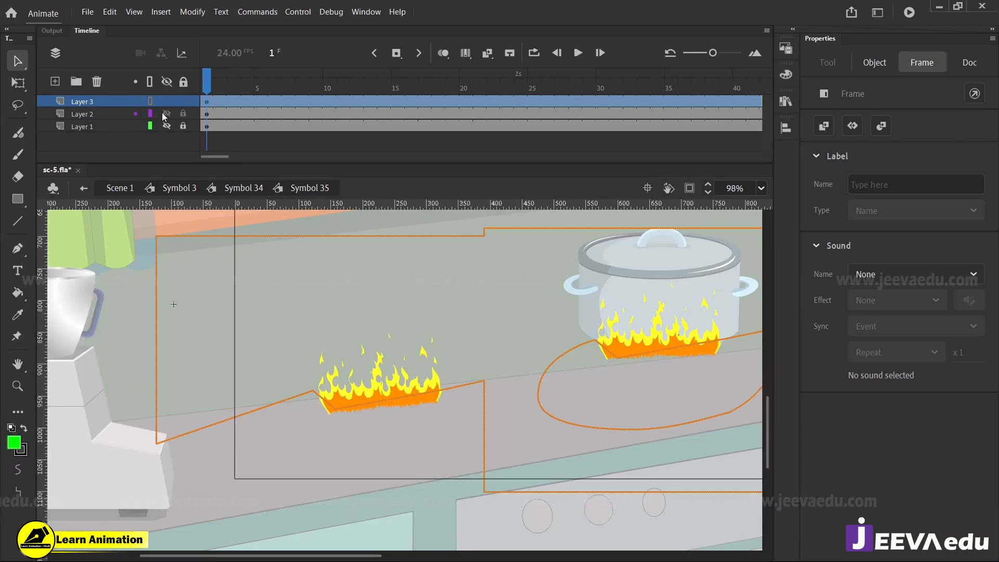
left_click(166, 114)
left_click(167, 126)
Examine up close how the mask outline follows the inner front edges of both burners
key("z")
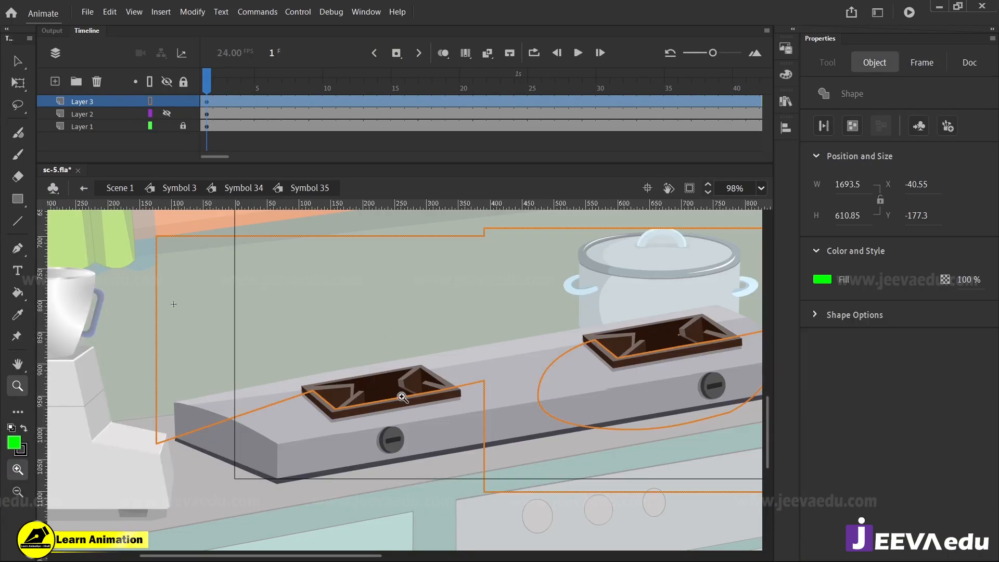
left_click(382, 405)
left_click(381, 407)
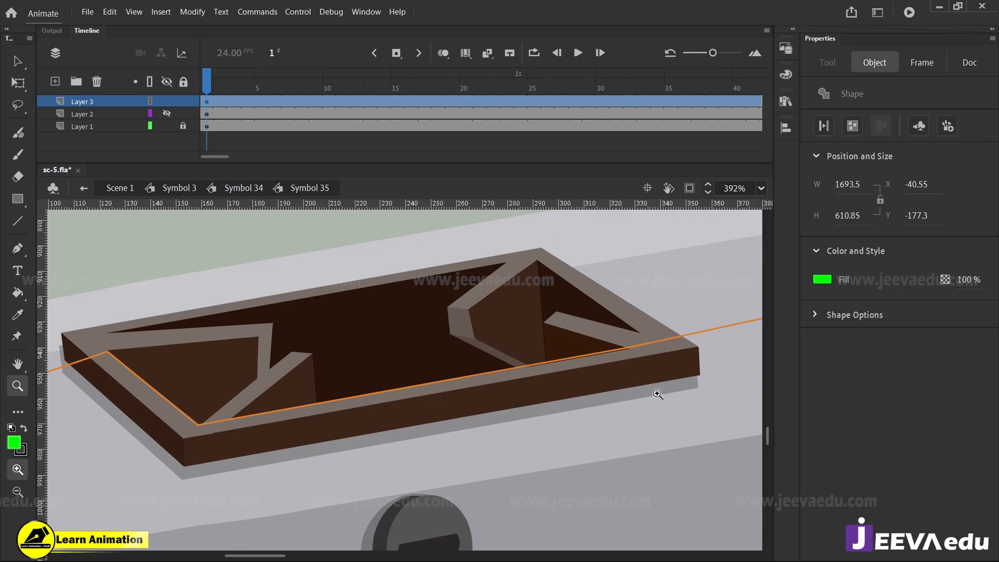
left_click_drag(658, 393, 288, 442)
left_click_drag(368, 285, 291, 370)
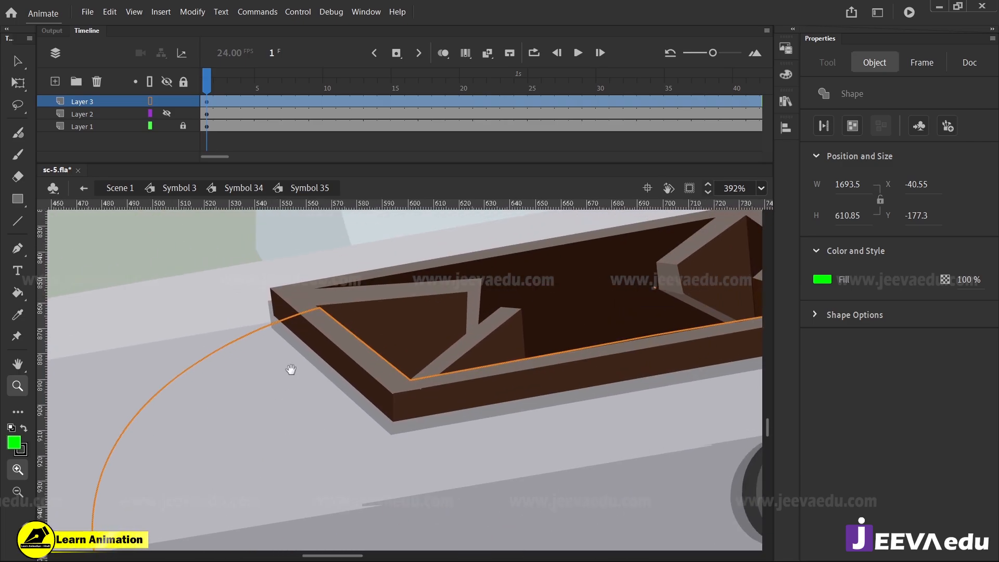
left_click_drag(454, 384, 417, 409)
left_click(446, 384, "alt")
left_click(426, 390, "alt")
Return Layer 3 to a solid fill, and toggle Layer 2 to compare the burners with and without flames, leaving it shown
left_click(167, 113)
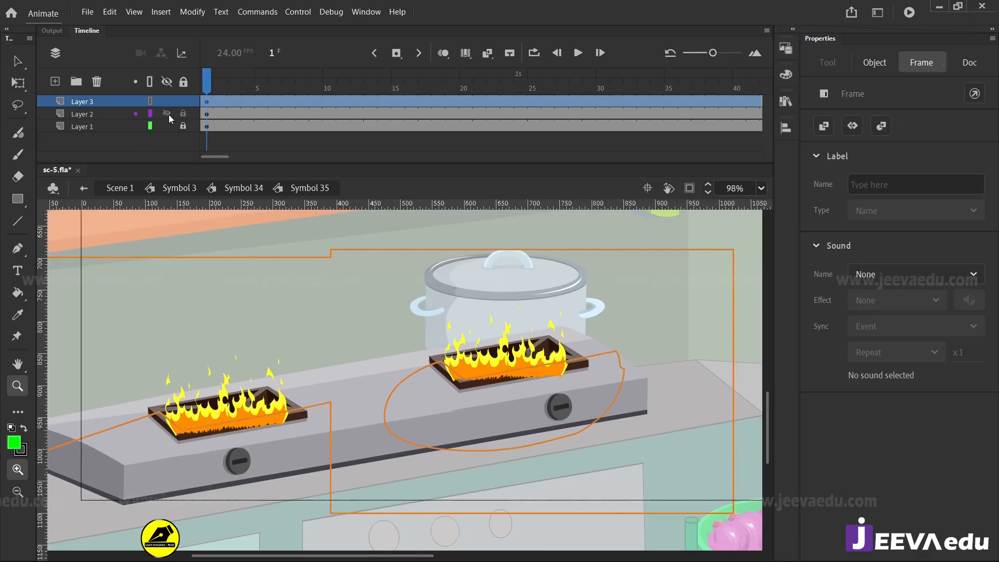
left_click(150, 101)
left_click(166, 113)
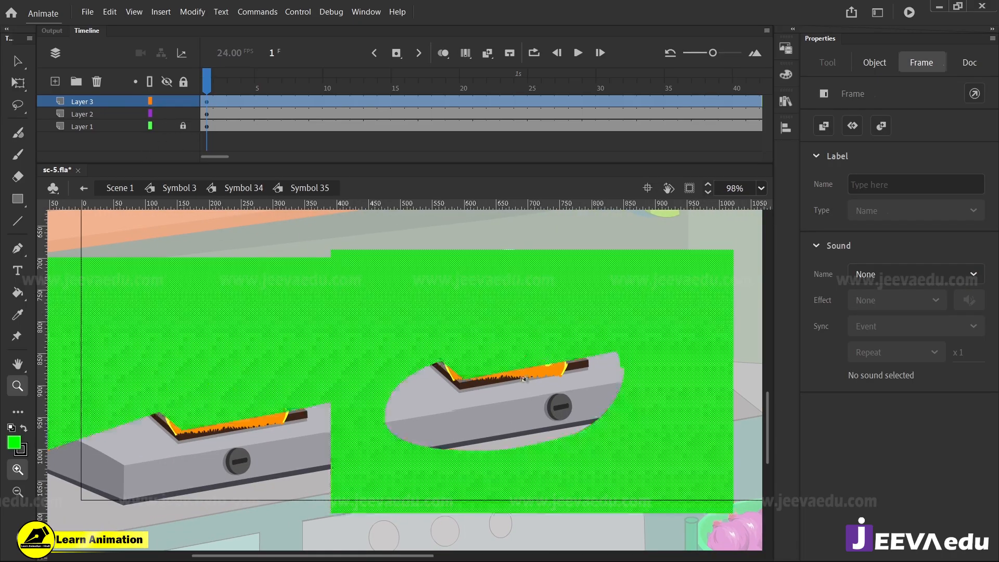
left_click_drag(373, 389, 568, 375)
key("v")
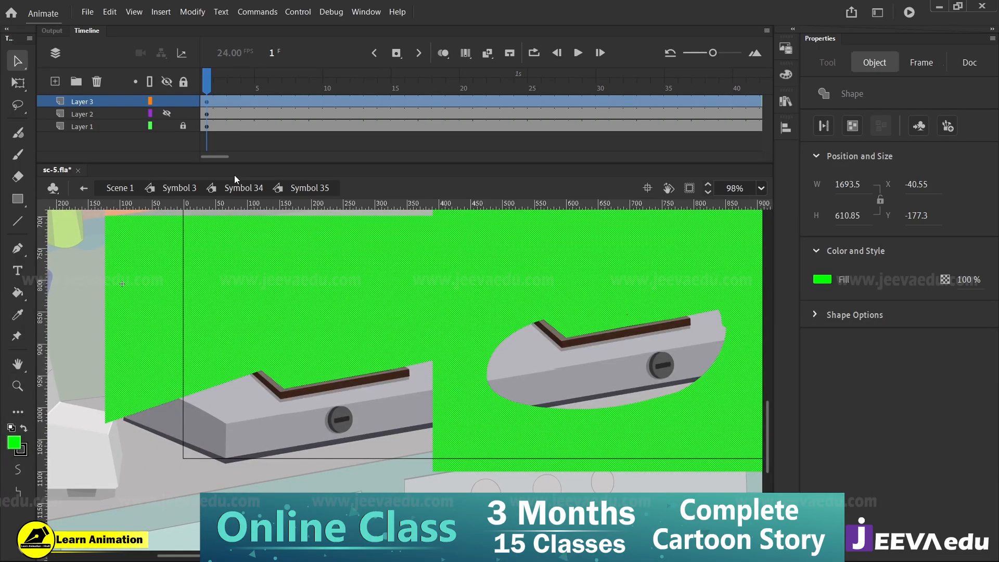
left_click(166, 113)
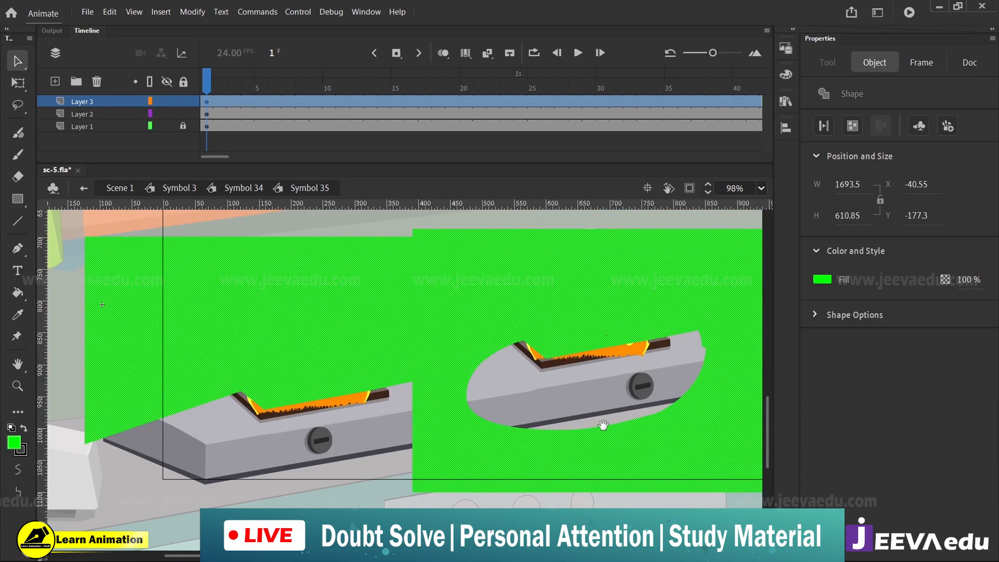
Hide the stove on Layer 1 and turn Layer 3 back into a mask over the flames on Layer 2
left_click(167, 126)
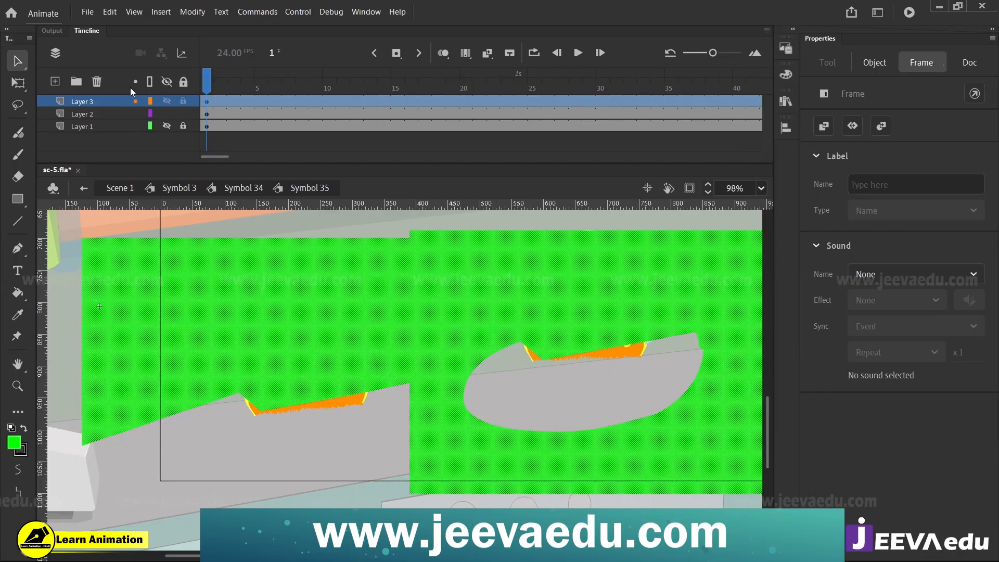
right_click(102, 102)
left_click(132, 318)
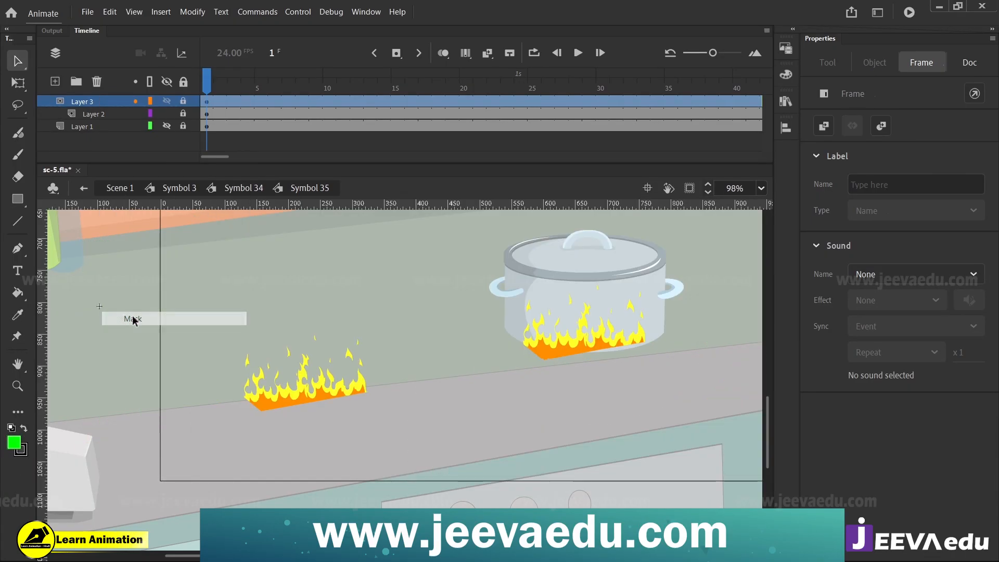
Inspect the masked flames' lower edges at both burners up close, scrubbing the timeline between frames 1 and 15
key("z")
left_click(315, 397)
left_click_drag(564, 398, 434, 406)
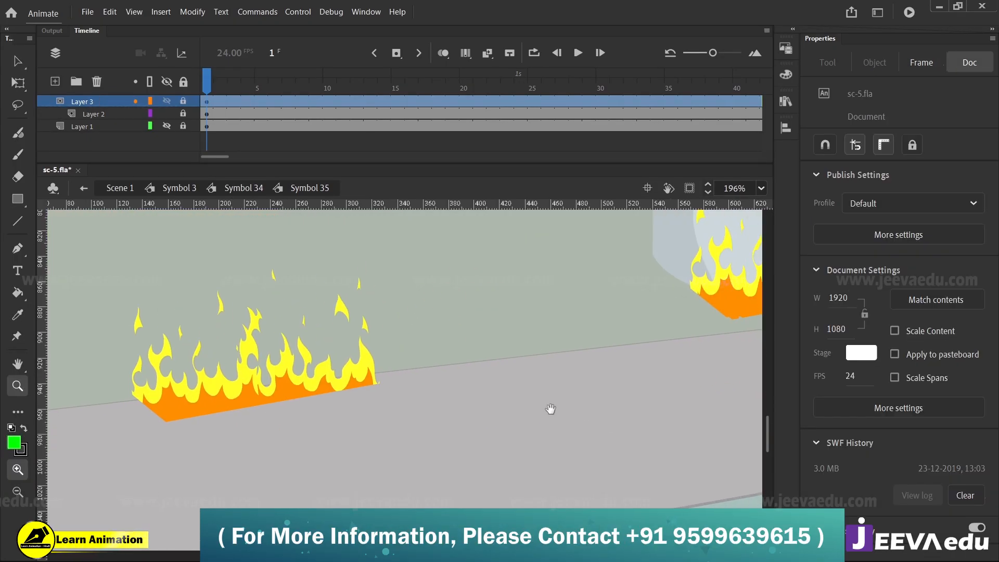
left_click_drag(648, 395, 415, 419)
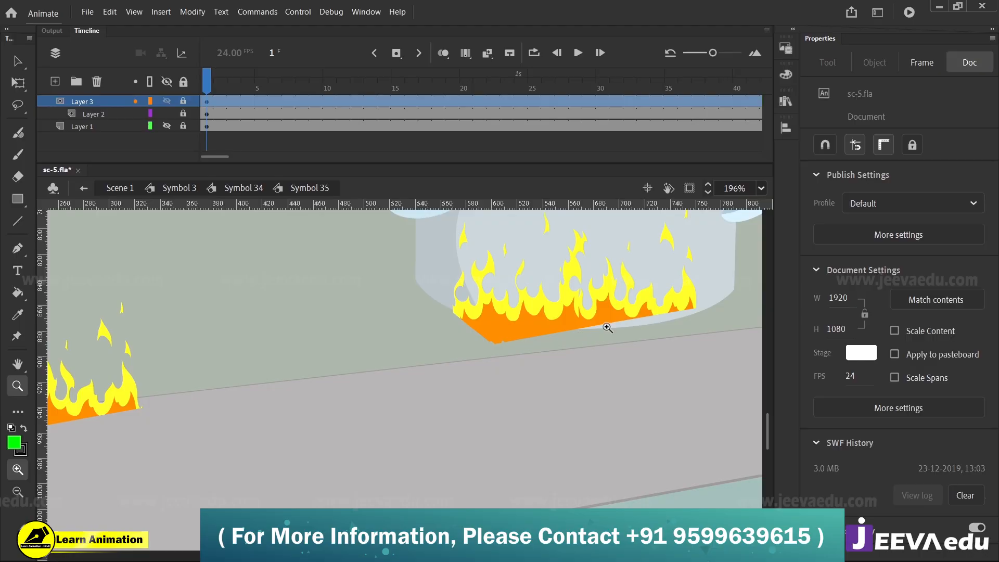
left_click(397, 83)
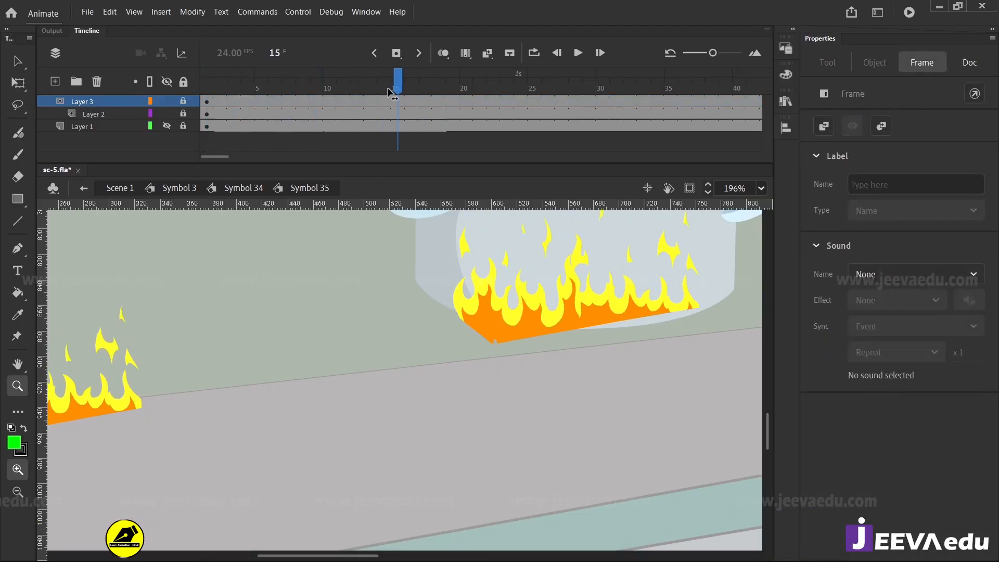
left_click_drag(400, 114, 343, 114)
left_click(467, 319)
left_click_drag(519, 352, 481, 353)
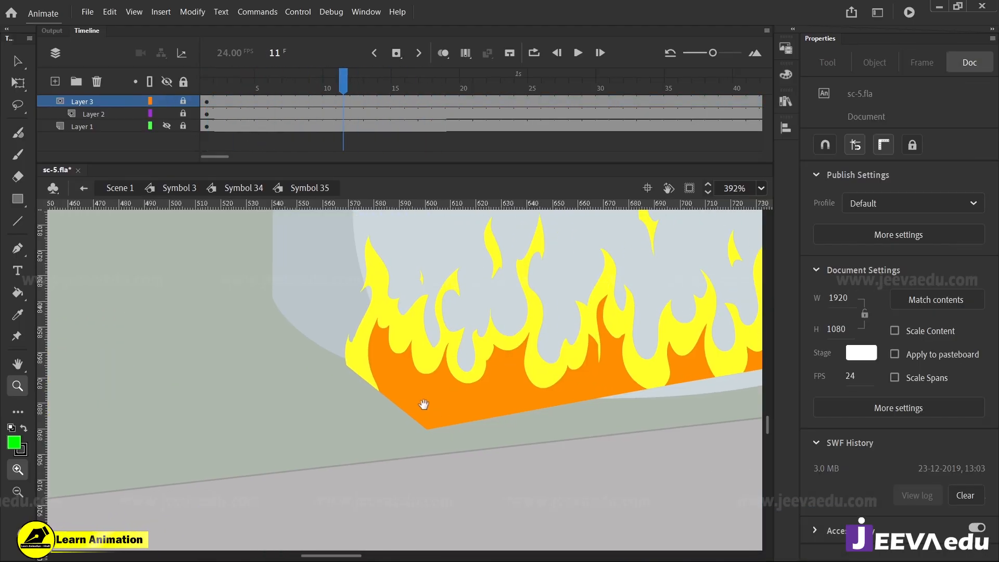
Show the stove on Layer 1 again and scrub the timeline to frame 15 to check the flames inside the pot's burner
left_click_drag(207, 87, 205, 155)
left_click(168, 127)
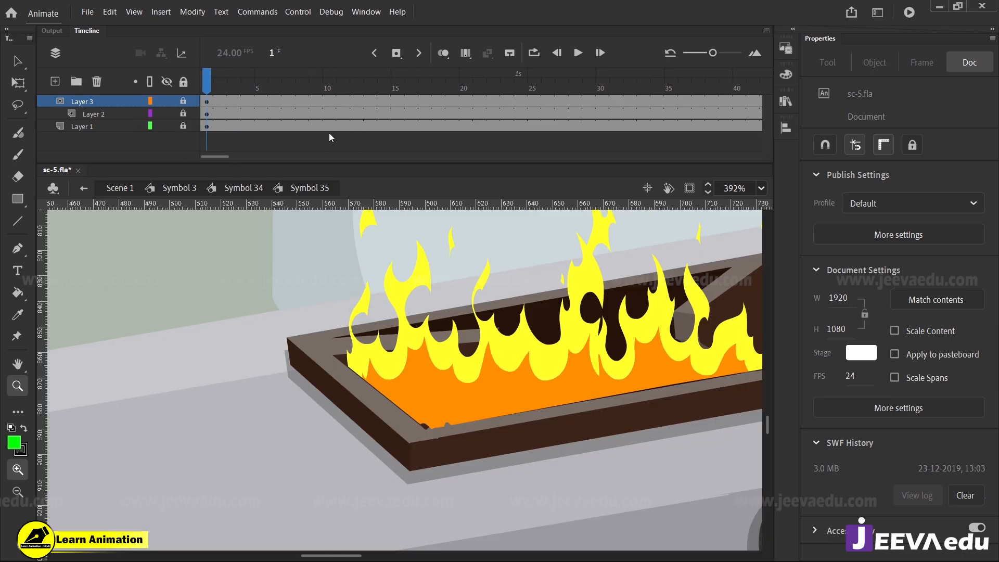
left_click_drag(208, 87, 356, 112)
left_click_drag(522, 351, 360, 362)
left_click_drag(323, 87, 399, 124)
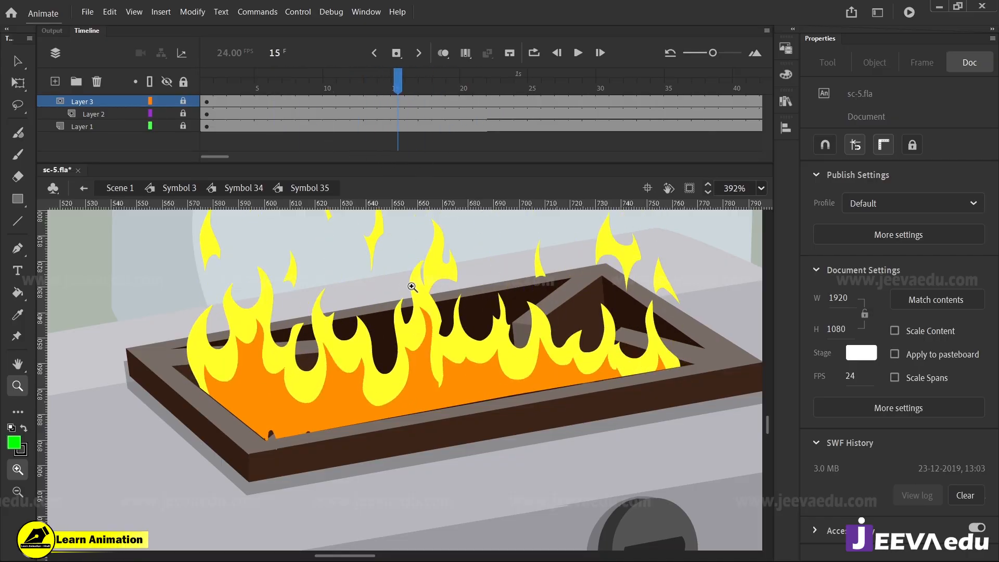
Unlock Layer 3 to expose the green mask shape, relock it, and review the flames on both burners at frame 3
left_click(182, 99)
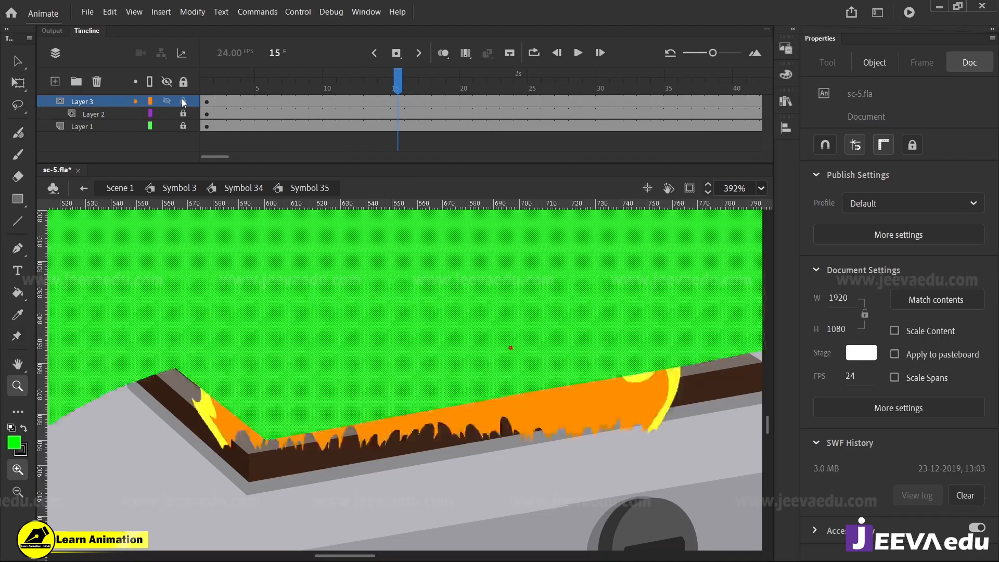
left_click_drag(479, 102, 203, 130)
left_click(183, 100)
left_click_drag(234, 92, 236, 188)
left_click(405, 442, "alt")
left_click(406, 370, "alt")
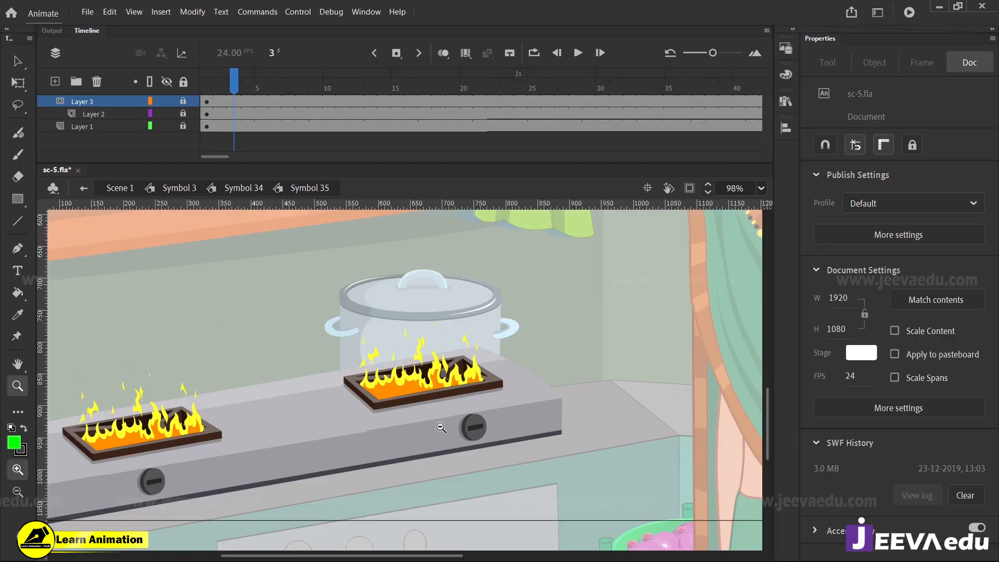
left_click(440, 424, "alt")
left_click(362, 399)
left_click_drag(398, 405, 489, 450)
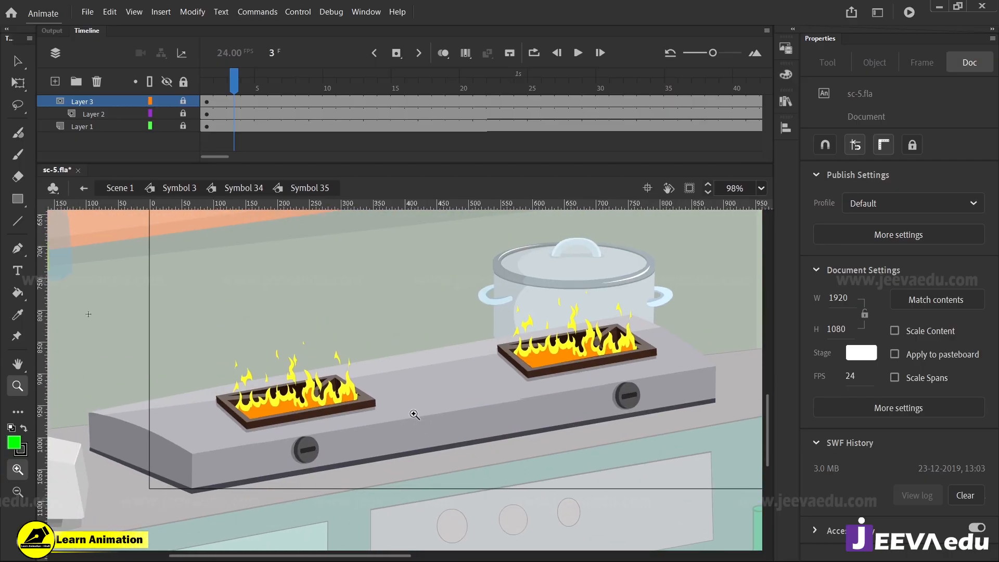
Return to Symbol 34, show the saucepan layer and Layer 2, and preview the animation up to frame 3
left_click_drag(241, 83, 179, 134)
left_click(215, 191)
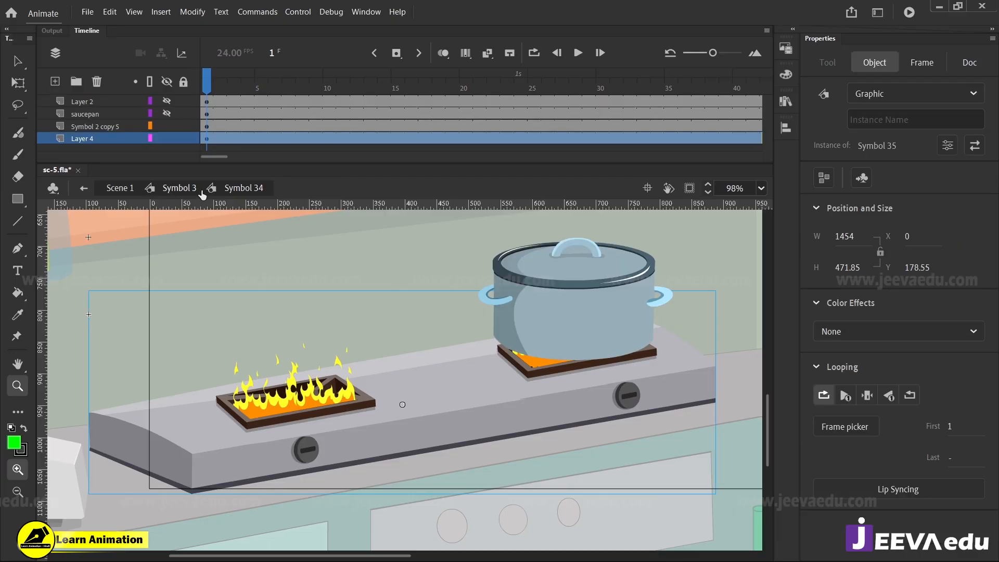
left_click_drag(249, 86, 302, 91)
left_click(170, 113)
left_click(170, 101)
left_click_drag(281, 139, 234, 149)
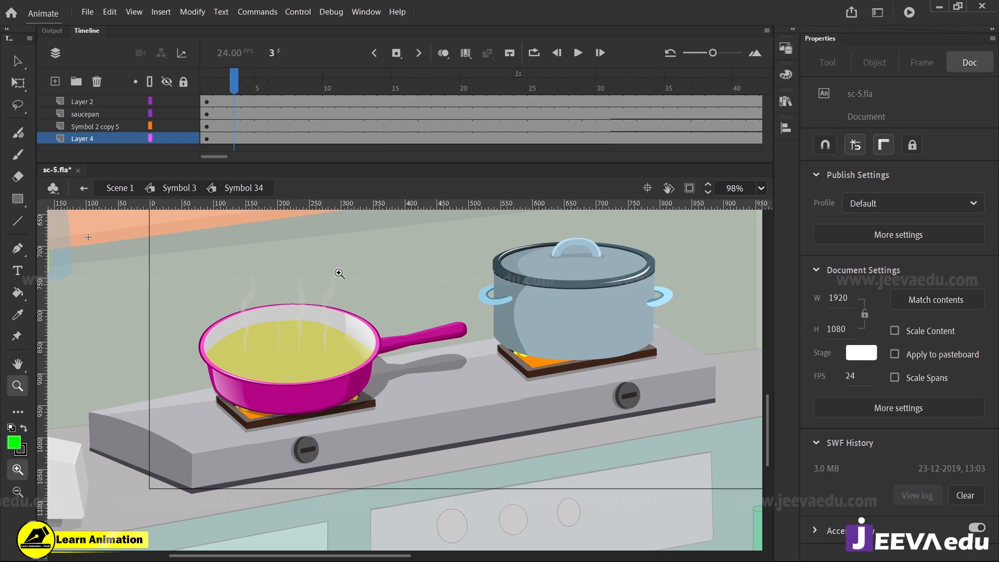
Open the saucepan symbol and the shadow group nested inside it, and select the transparent shadow shape
left_click(452, 414, "alt")
left_click(398, 387)
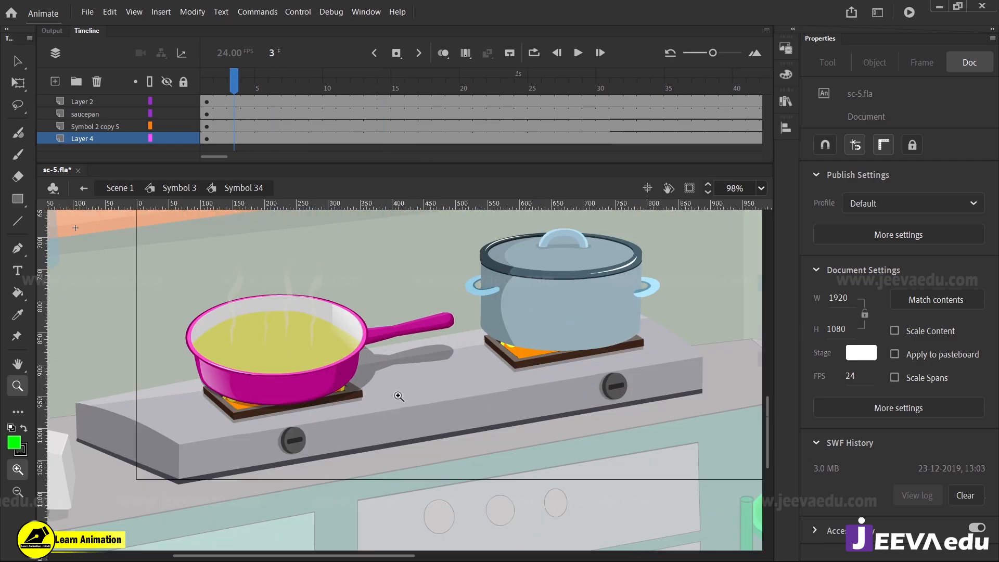
left_click(398, 395)
left_click(390, 372)
left_click(392, 362, "alt")
key("v")
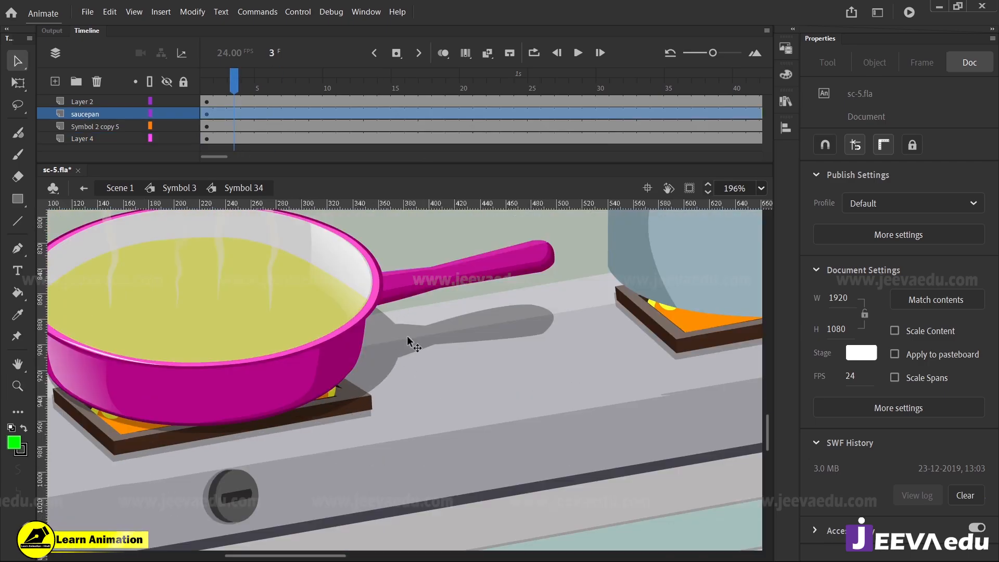
double_click(401, 345)
double_click(403, 350)
left_click(403, 356)
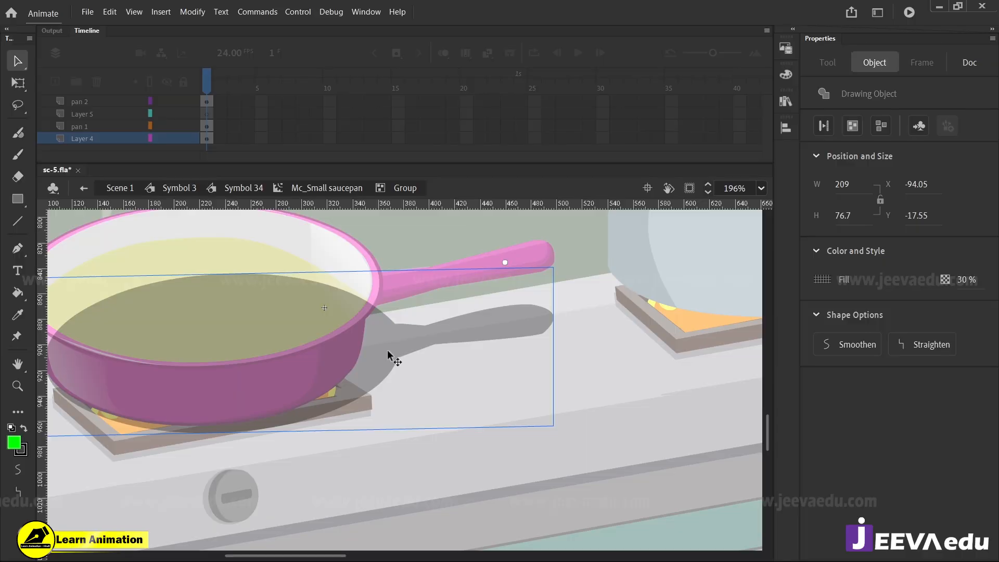
Try moving the saucepan's shadow shape away from the pan twice, undoing each move
left_click_drag(385, 351, 481, 418)
key("ctrl+z")
left_click_drag(385, 341, 427, 407)
key("ctrl+z")
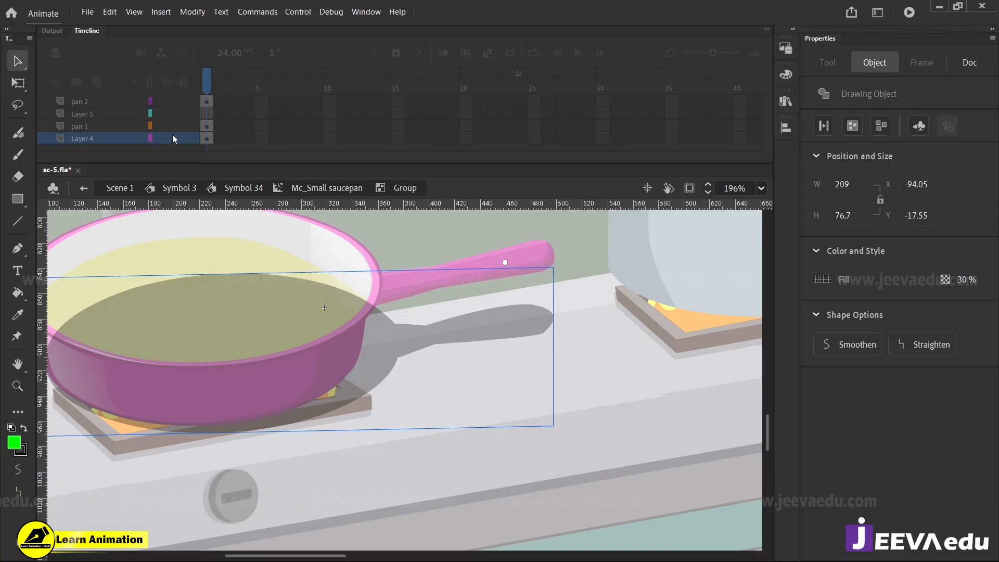
Go back to Symbol 3 and bring the green curtain between the window and the woman into view
left_click(180, 187)
key("z")
left_click(411, 402, "alt")
left_click(417, 402, "alt")
left_click(420, 402, "alt")
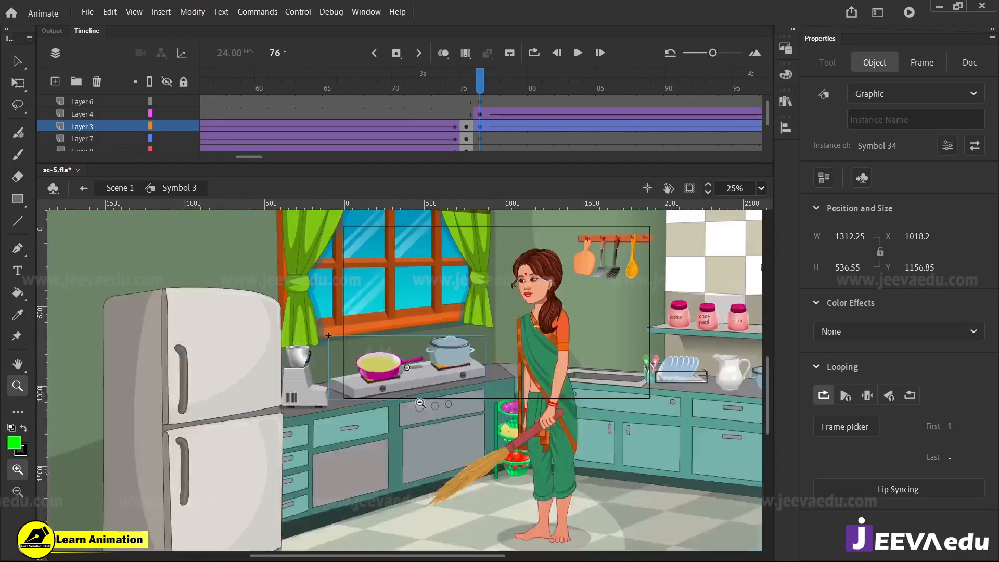
left_click(448, 341)
scroll(491, 367, "up", 2)
left_click(443, 364)
key("v")
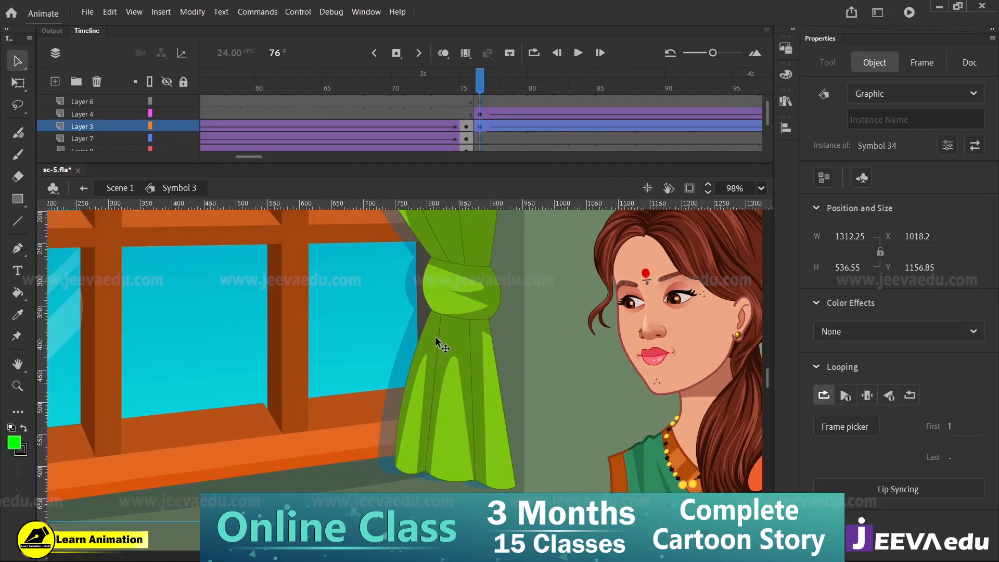
Examine the knot, folds and two-tone shading of the window's right-hand green curtain
key("z")
left_click(439, 319)
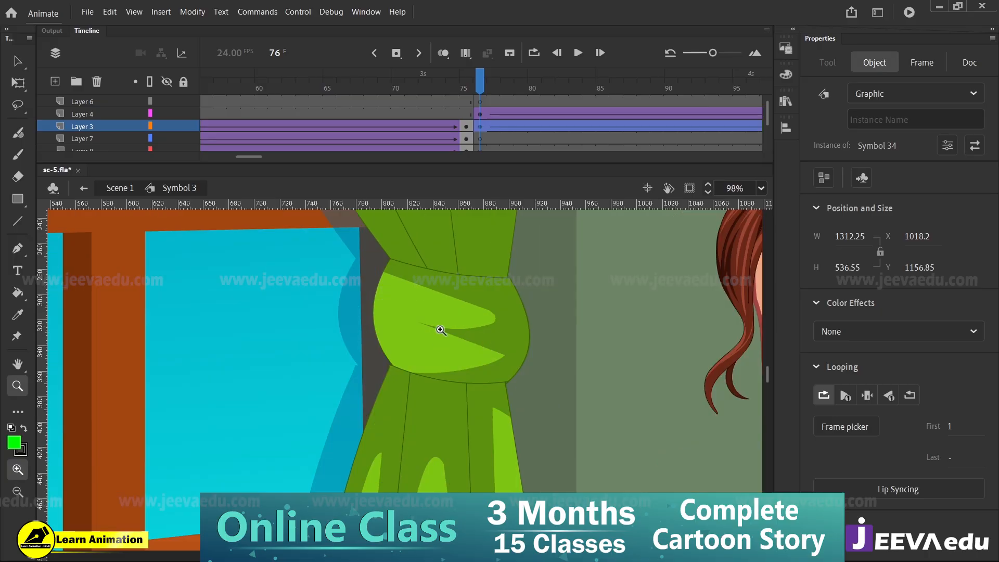
left_click(427, 362, "alt")
key("v")
left_click_drag(435, 420, 445, 342)
key("z")
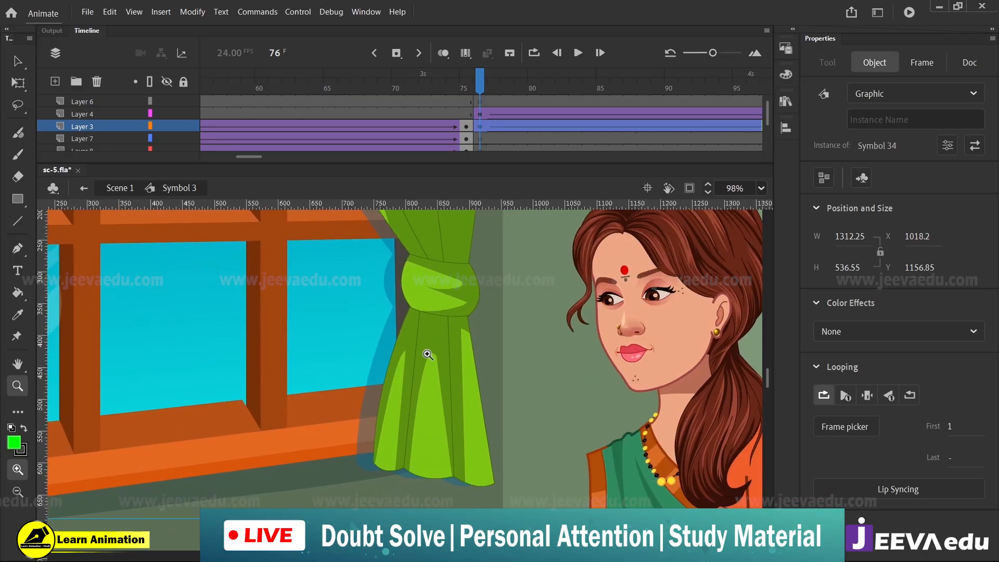
left_click(426, 354)
key("v")
key("z")
left_click(440, 398, "alt")
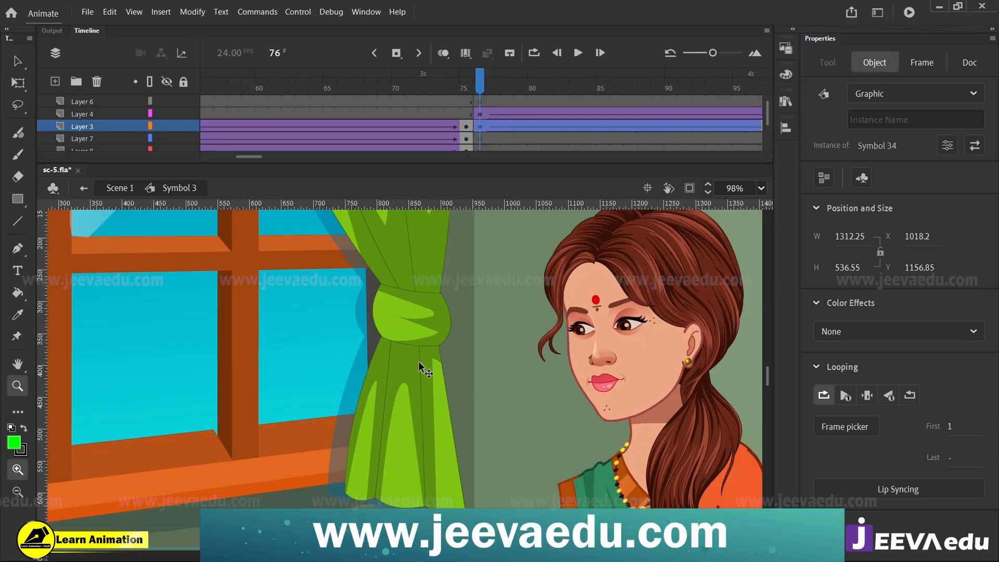
Open the curtain's Symbol 36 and its nested groups down to the raw shapes, and select an outline beside the knot
key("v")
double_click(419, 357)
key("z")
left_click(416, 355)
key("v")
double_click(415, 333)
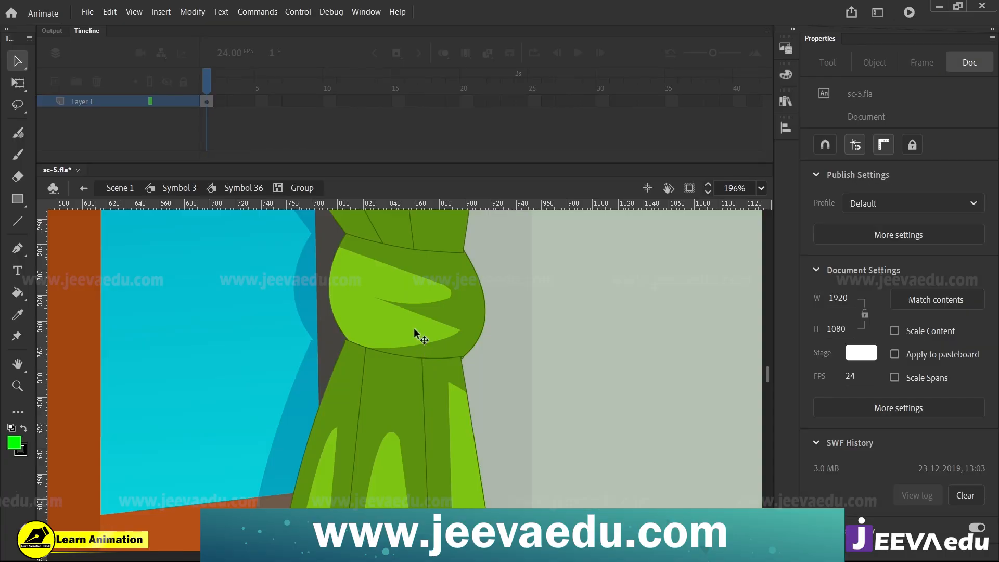
double_click(415, 334)
left_click(427, 335)
double_click(426, 336)
left_click(475, 341)
Select the whole right-hand curtain and place a copy of it on the bare wall beside the utensil rack
key("z")
left_click(449, 346, "alt")
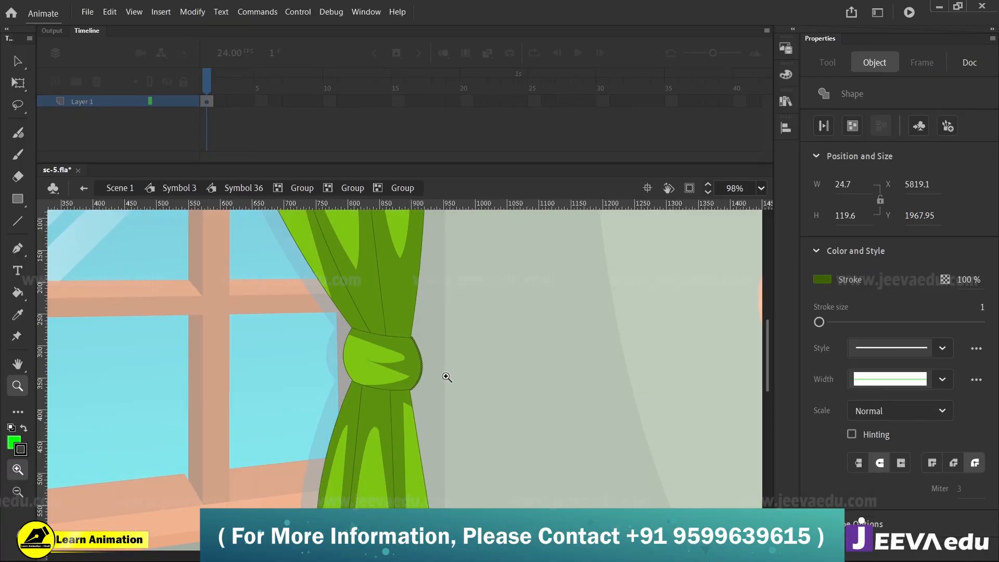
key("v")
key("z")
left_click(412, 372, "alt")
key("v")
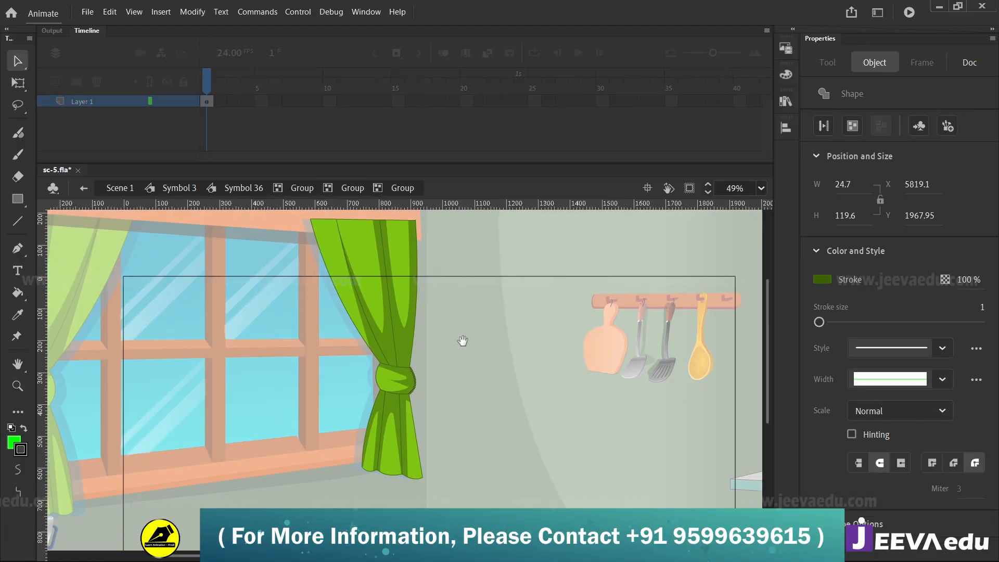
left_click_drag(461, 340, 428, 357)
left_click_drag(292, 205, 362, 58)
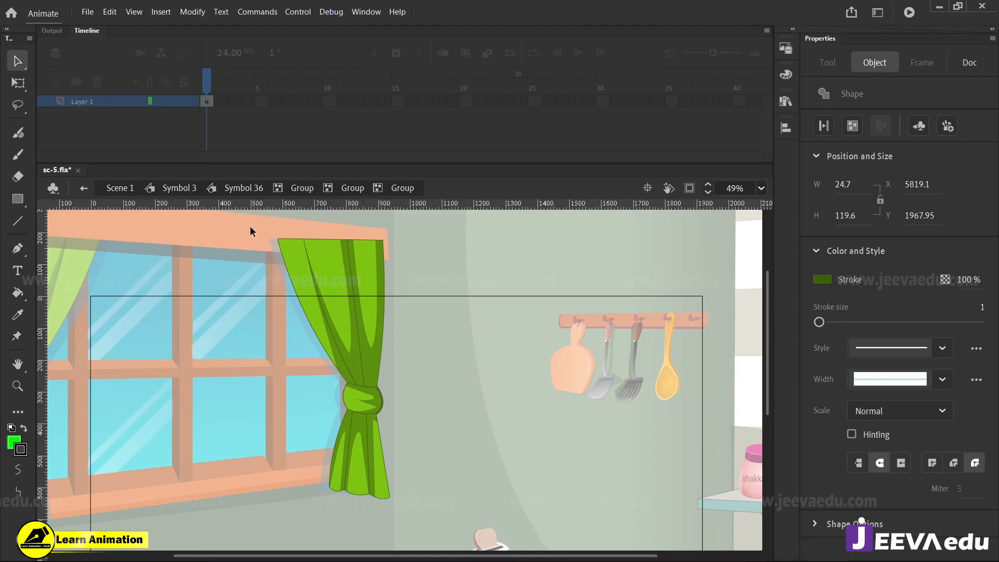
left_click_drag(251, 226, 446, 503)
left_click_drag(391, 397, 512, 397)
left_click(482, 406)
Sample the curtain's light green and fill the dark shaded areas in the upper part of the copied curtain
key("z")
left_click(484, 390)
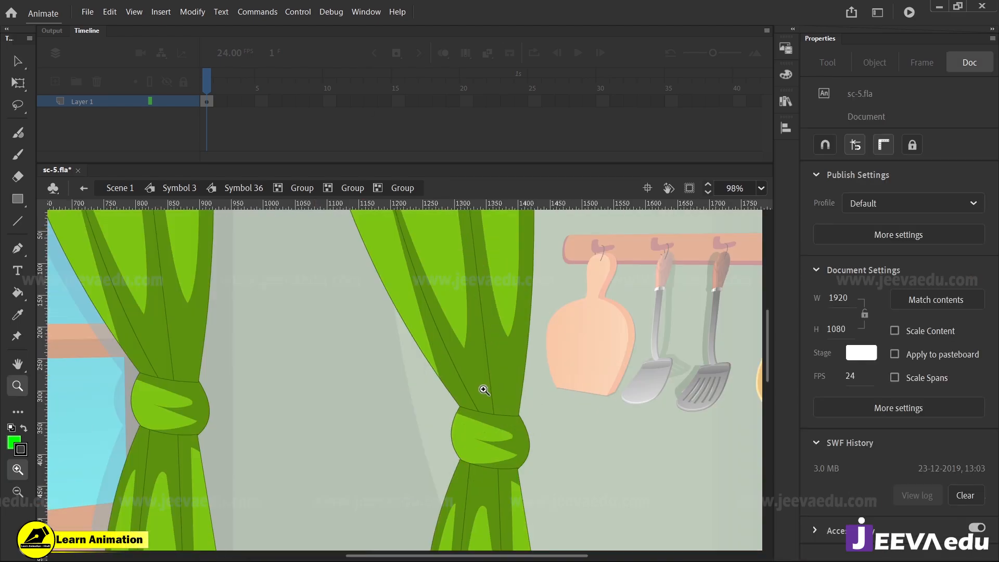
key("i")
left_click(472, 360)
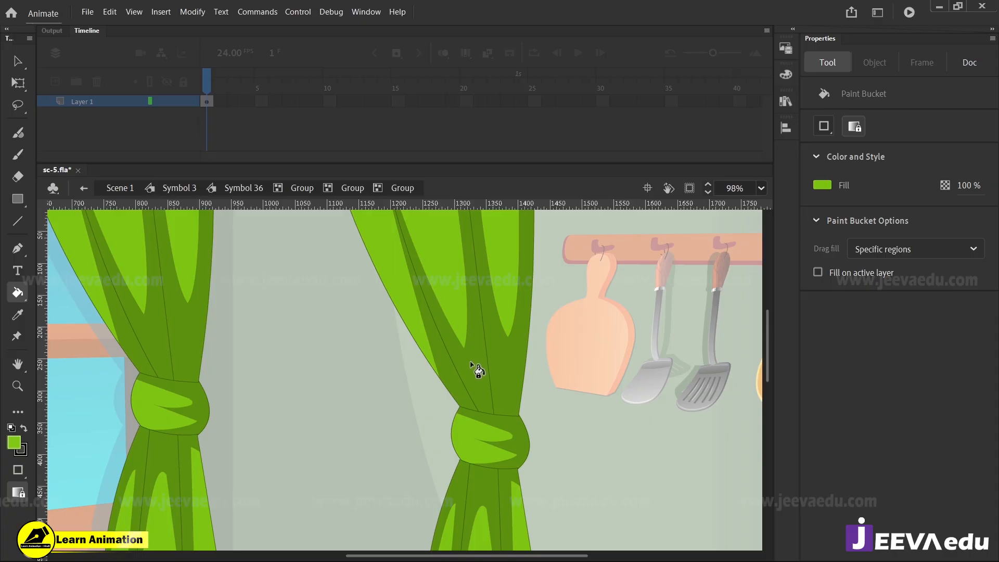
left_click(471, 362)
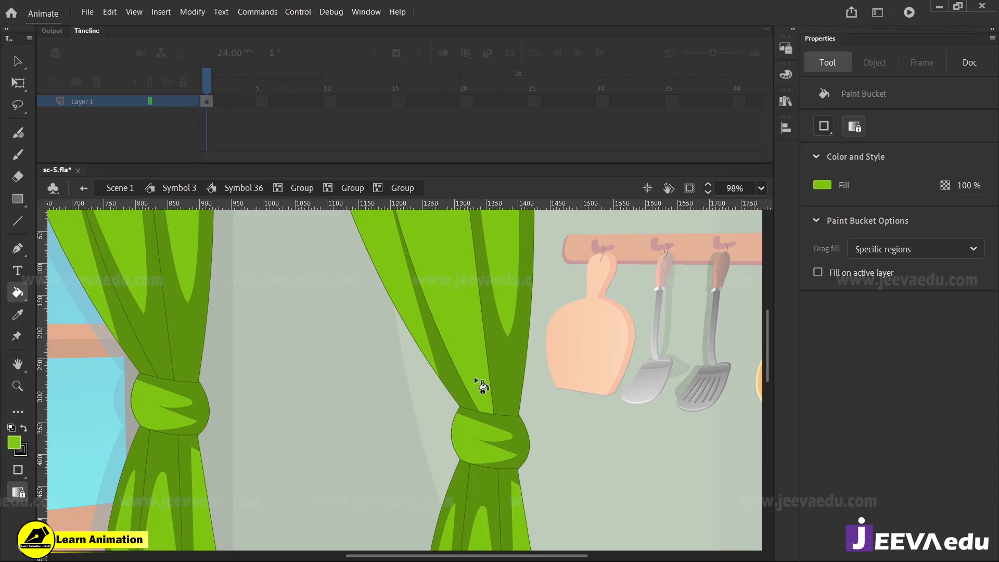
left_click(498, 362)
left_click(452, 394)
Fill the dark areas of the copied curtain's knot and lower folds with the same light green
left_click_drag(502, 421, 507, 387)
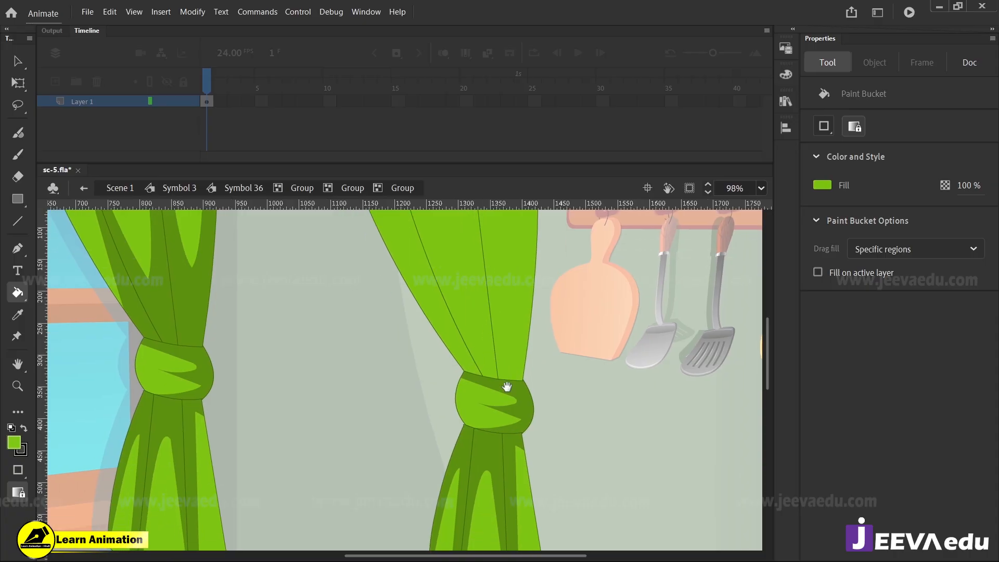
left_click(519, 414)
scroll(514, 409, "down", 3)
left_click(499, 395)
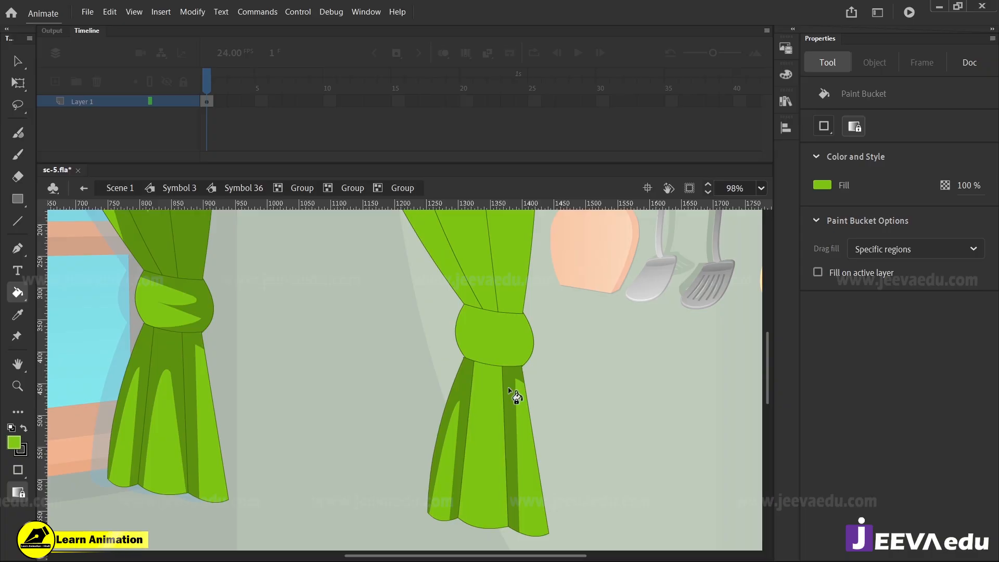
left_click(508, 390)
left_click(463, 391)
Frame the original and copied curtains together, and set up the Paint Brush with a red stroke
key("z")
left_click(458, 396, "alt")
left_click_drag(445, 371, 532, 447)
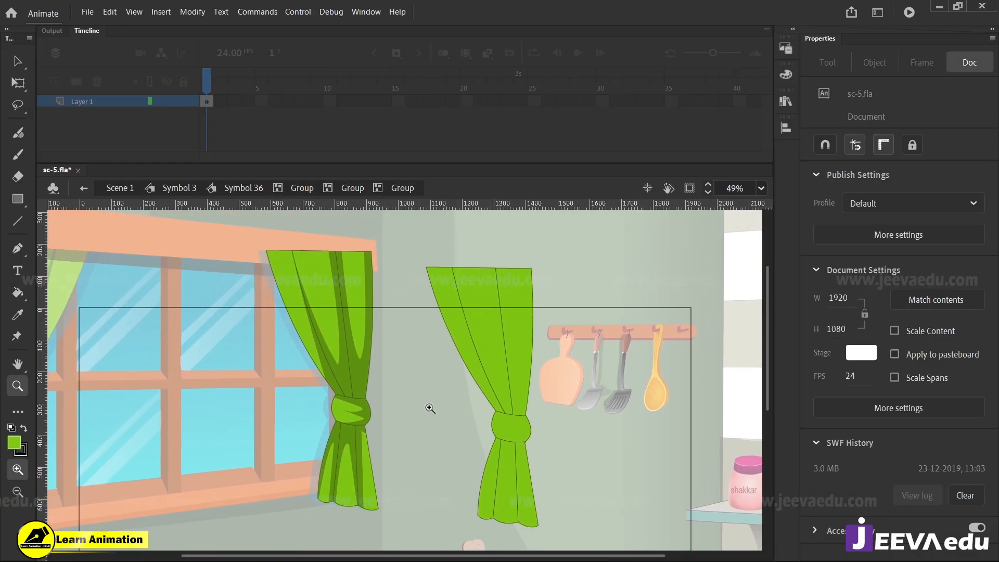
left_click_drag(411, 390, 418, 382)
left_click_drag(283, 249, 586, 517)
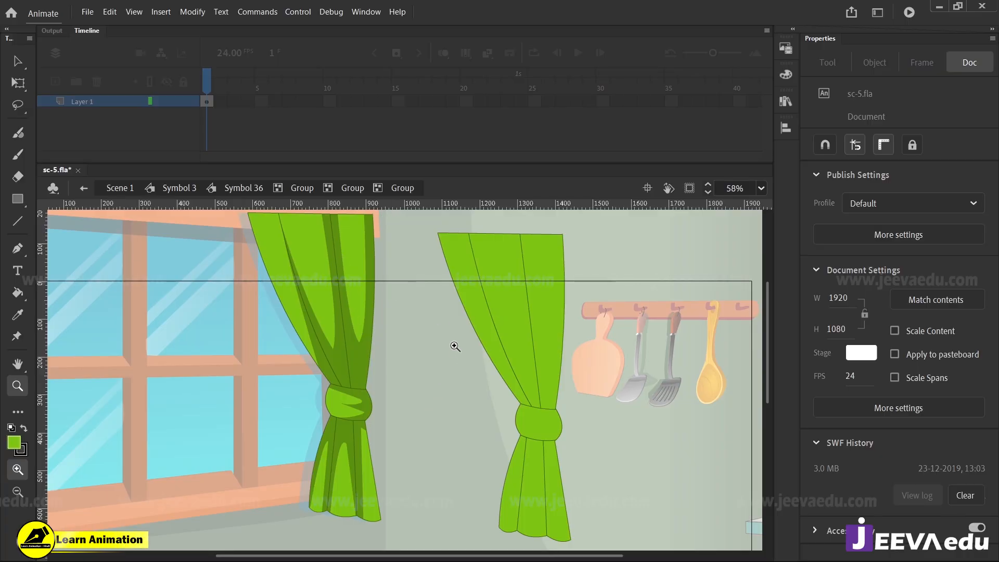
key("y")
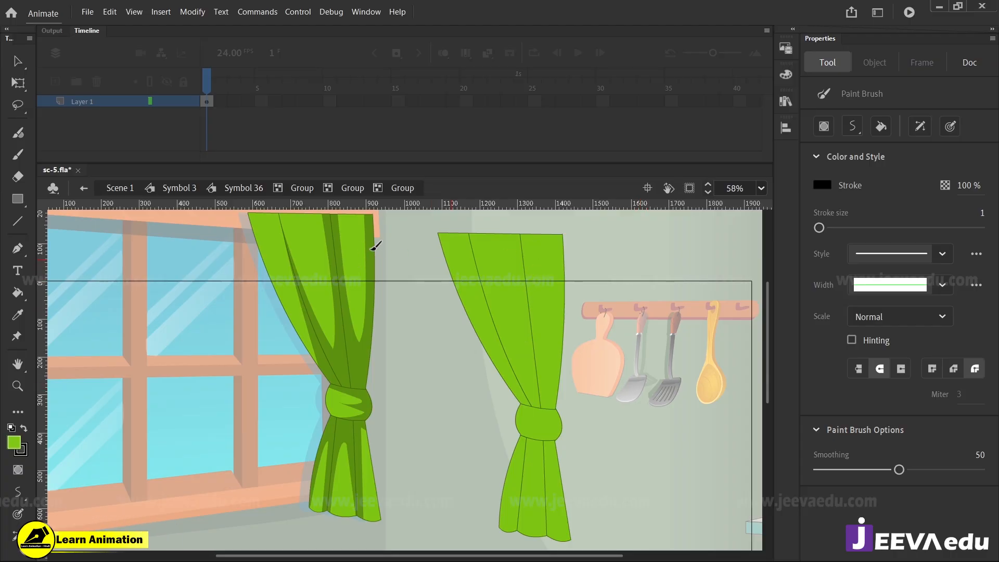
left_click(23, 451)
left_click(73, 352)
Draw a red V-shaped outline of the light area over the upper part of the copied curtain's rightmost fold
mouse_move(541, 284)
left_mouse_down()
mouse_move(553, 354)
mouse_move(565, 239)
left_mouse_up()
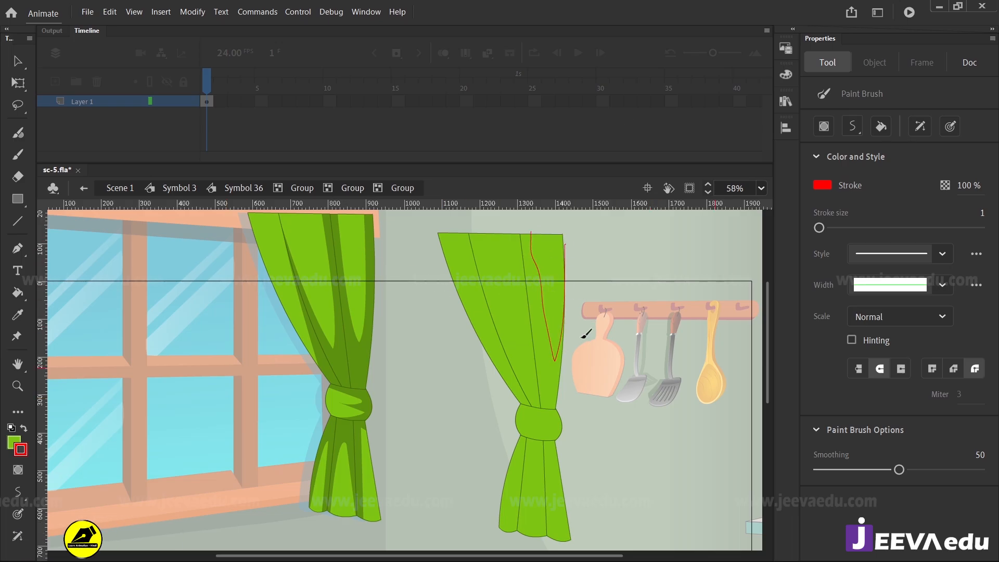
key("ctrl+z")
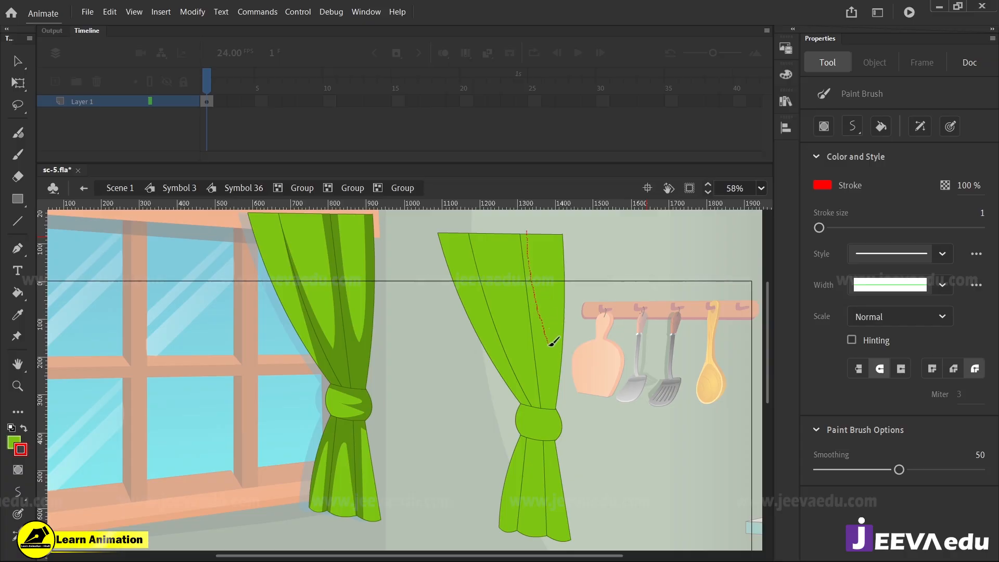
left_click_drag(553, 342, 571, 276)
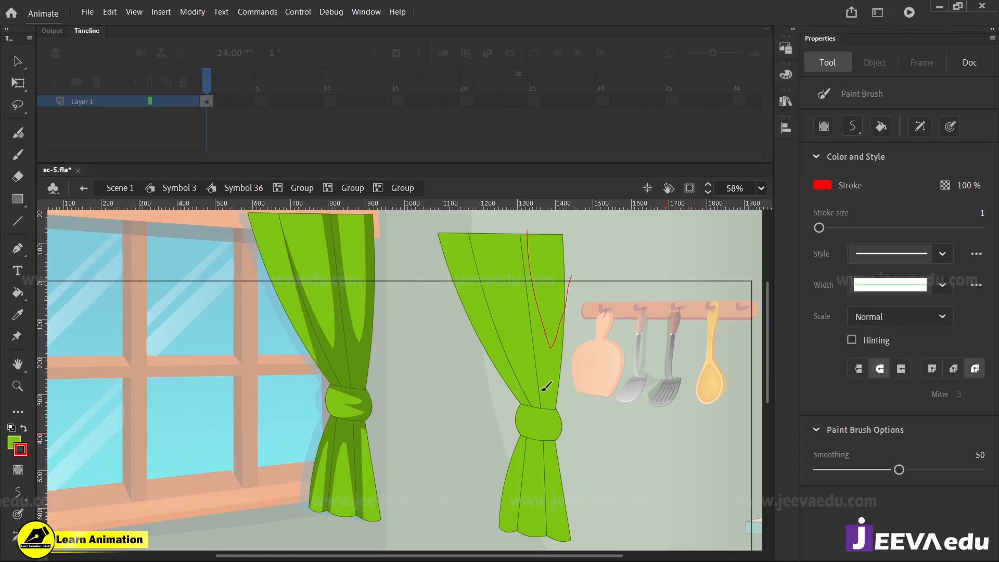
Fill the rightmost fold below the red outline with a darker green, 6FAE11, by lowering the brightness to 68%
key("i")
key("v")
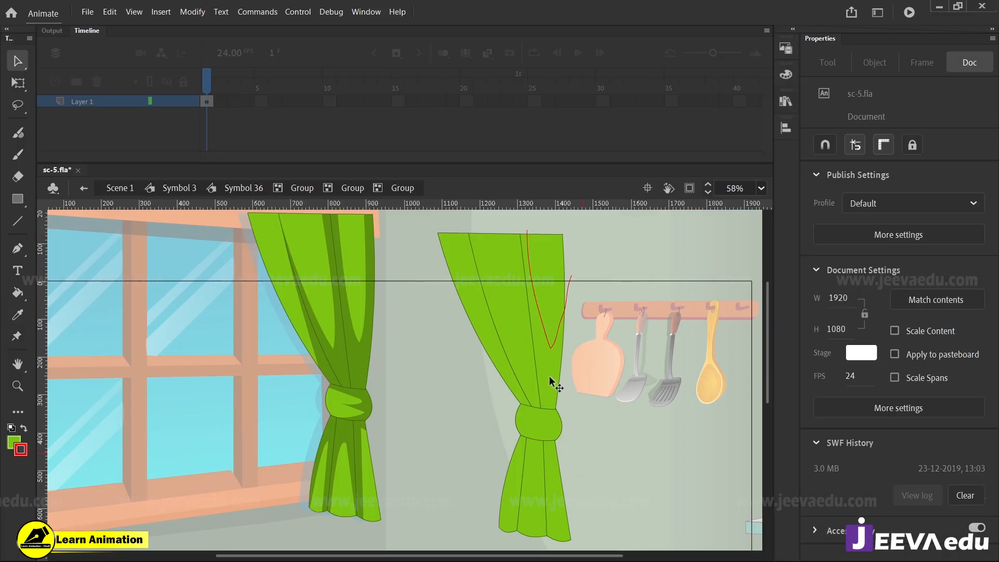
left_click(553, 369)
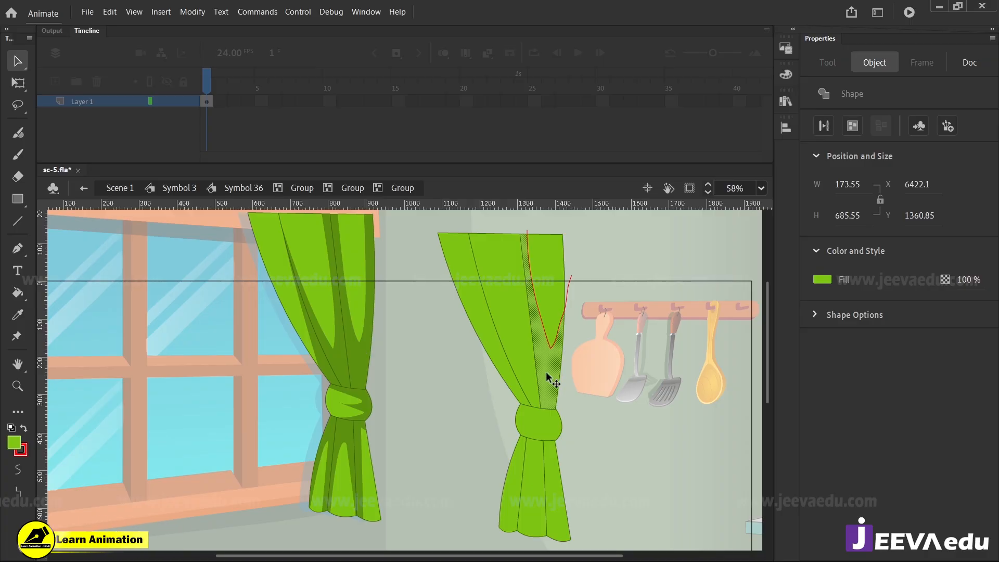
key("i")
left_click(553, 374)
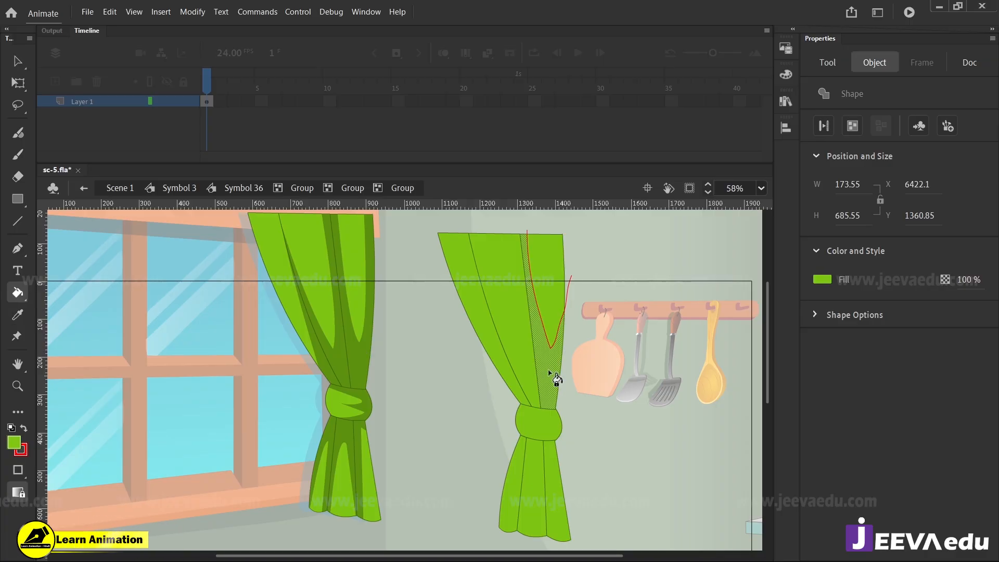
left_click(14, 443)
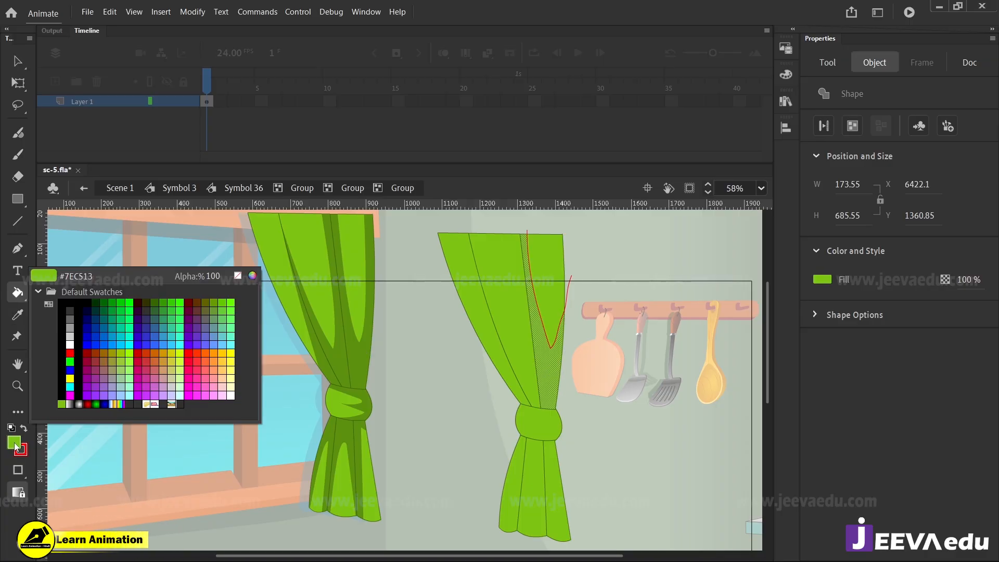
left_click(253, 275)
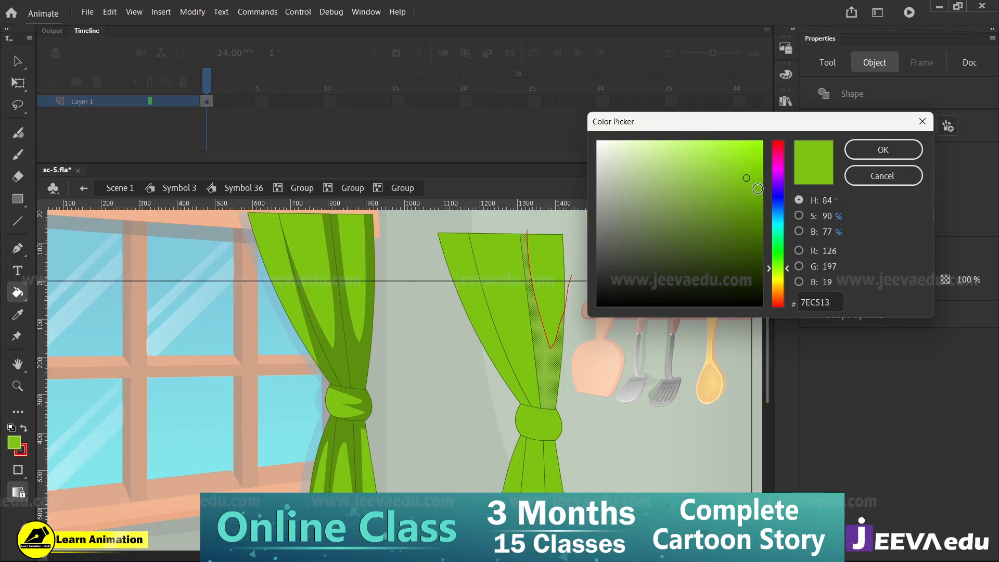
left_click(798, 214)
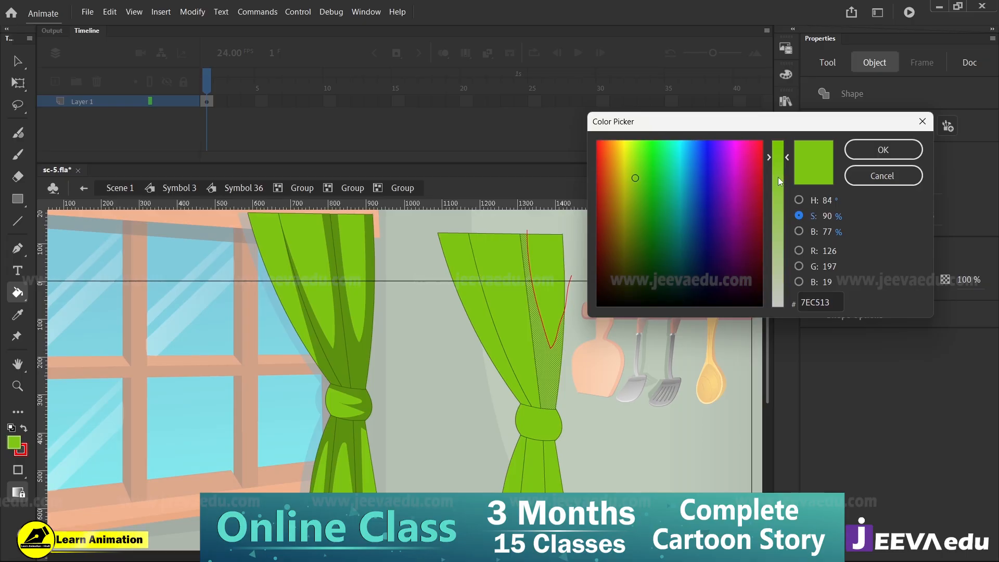
left_click(803, 233)
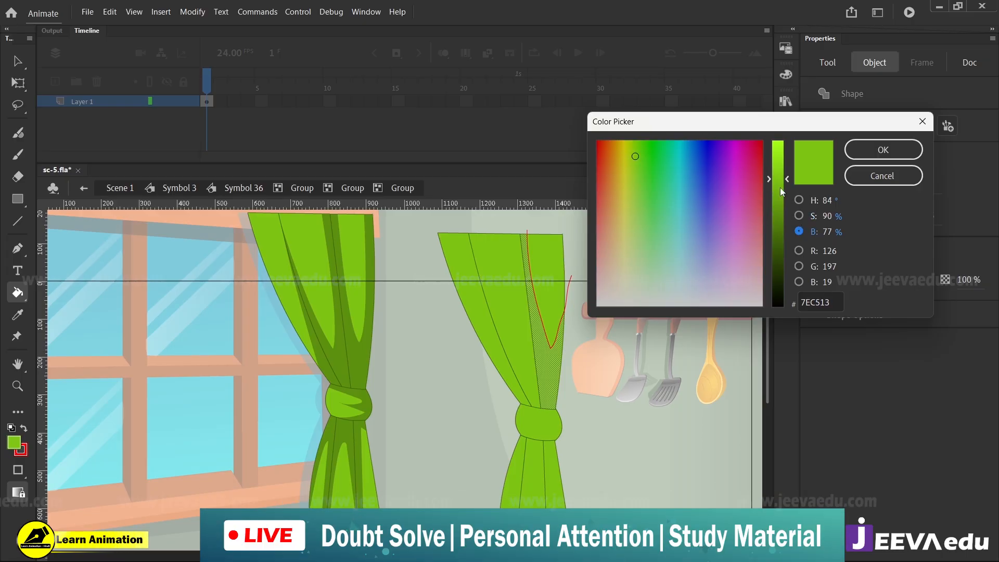
left_click_drag(781, 191, 781, 193)
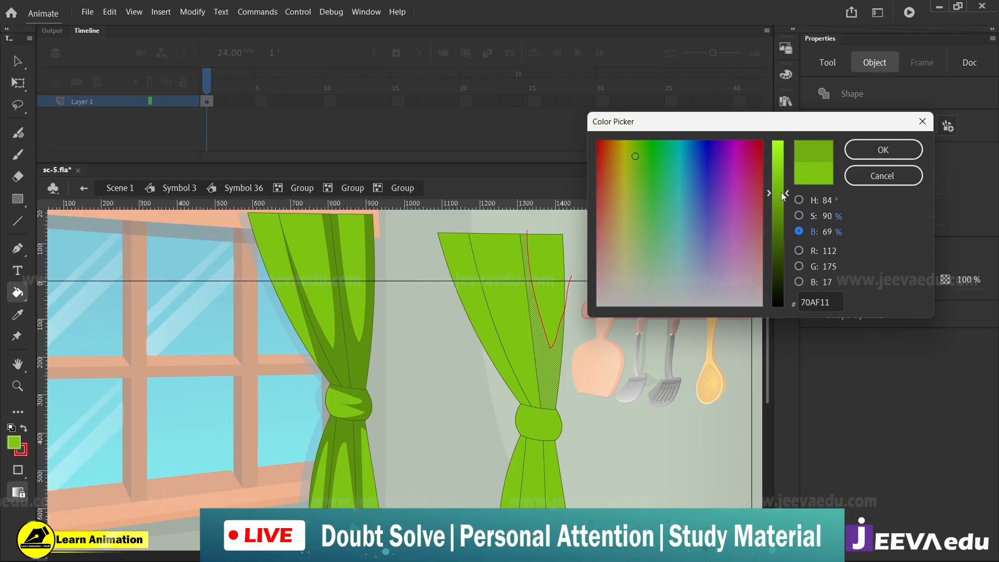
left_click(882, 151)
Delete the whole red outline from the copied curtain's rightmost fold
key("v")
left_click(575, 317)
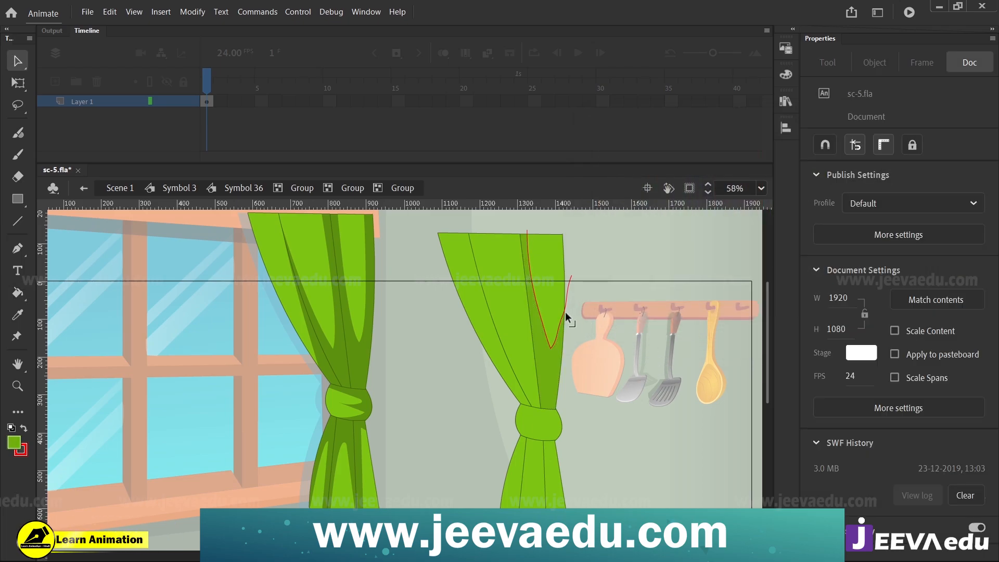
double_click(565, 311)
left_click(567, 285)
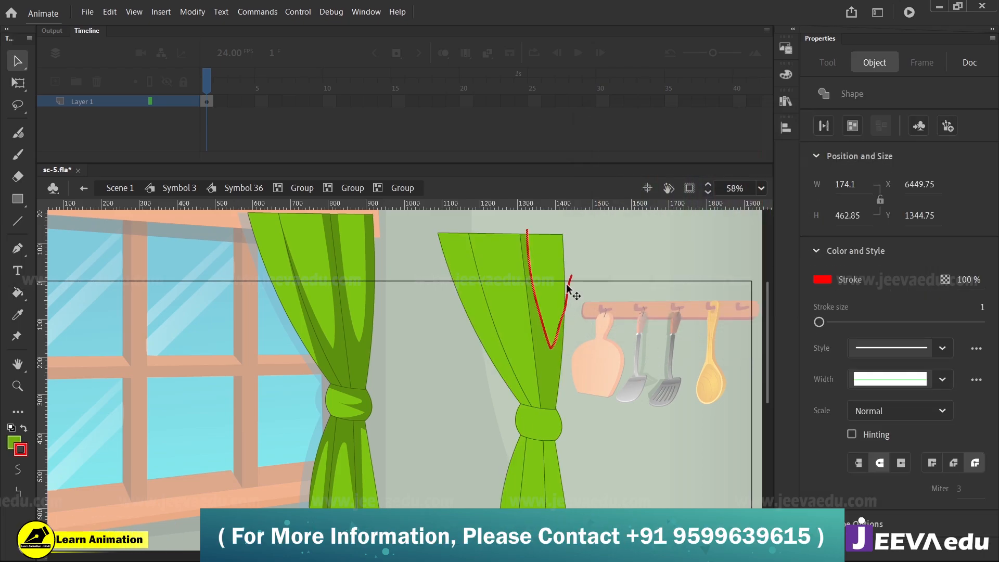
key("Delete")
Sample the original curtain's dark green and fill the shaded part of the copy's rightmost fold with it
key("z")
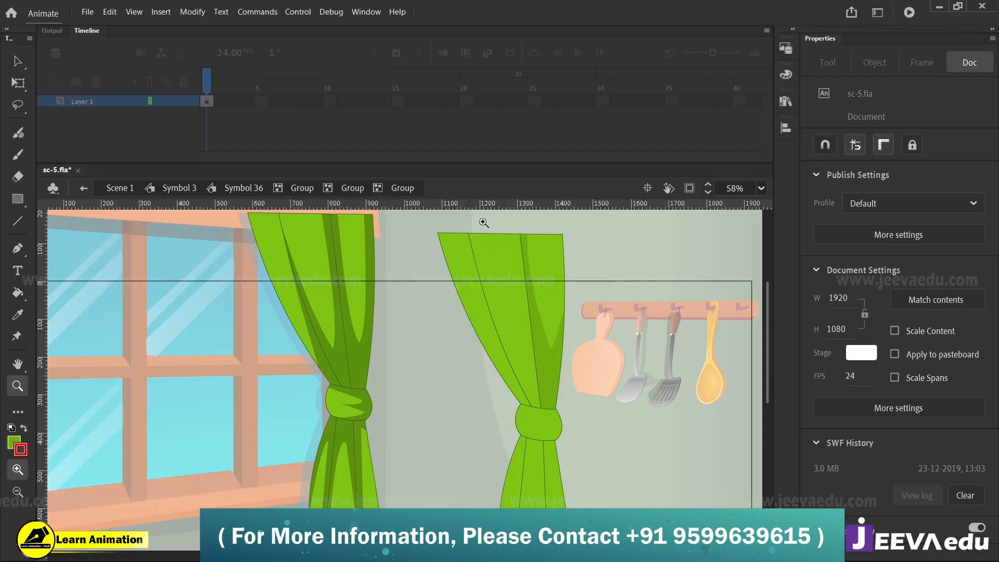
left_click_drag(484, 223, 602, 409)
key("ctrl+minus")
left_click_drag(440, 482, 490, 410)
key("i")
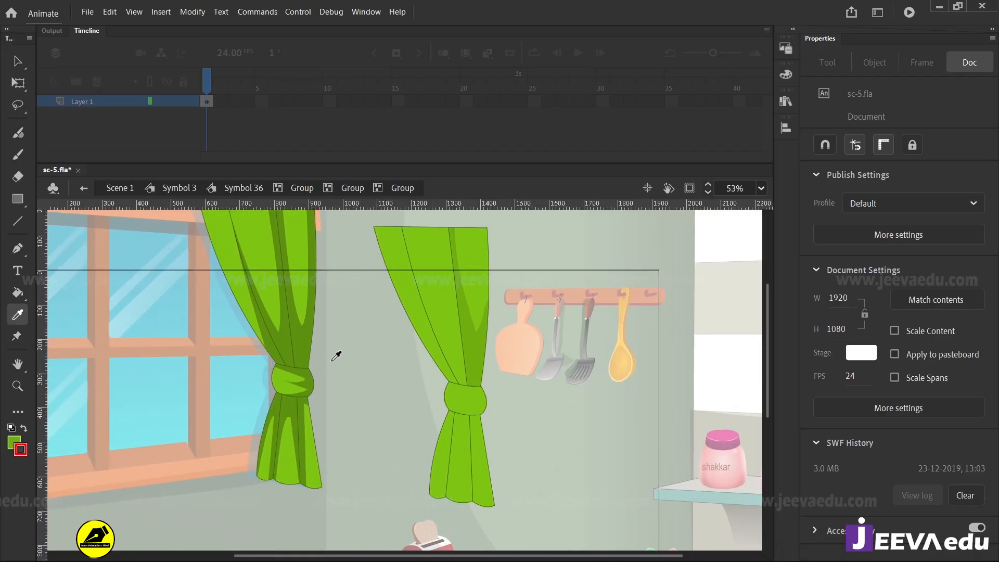
left_click(308, 349)
left_click(476, 359)
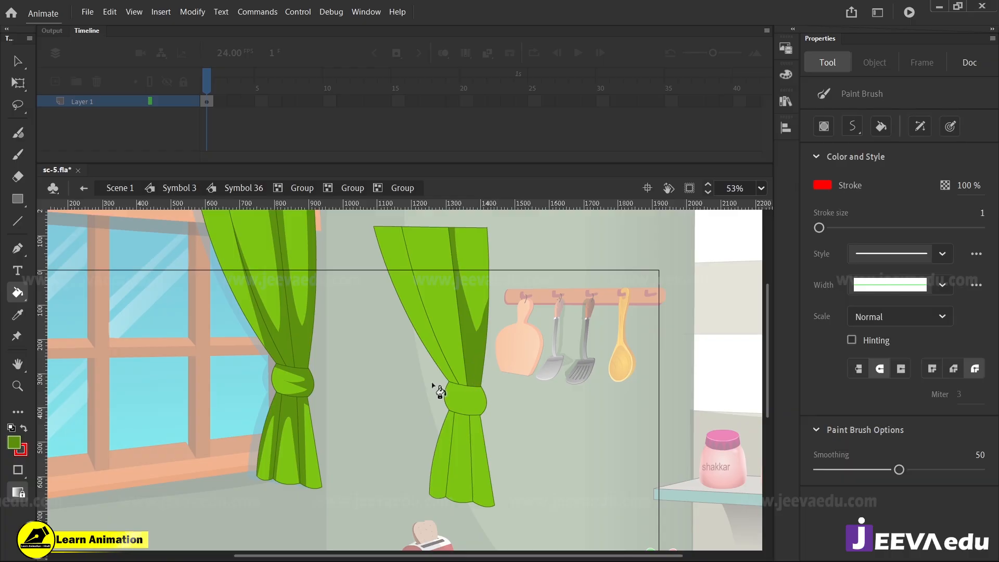
Reshape the pointed lower tip of the light area on the copied curtain's rightmost fold by pulling its edges
key("z")
left_click(441, 331)
left_click(443, 325)
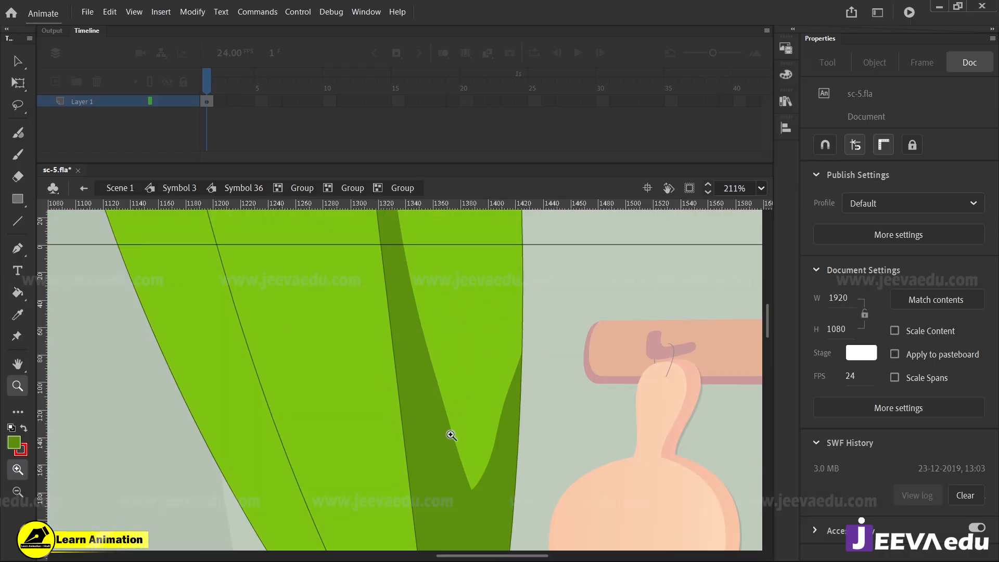
left_click_drag(451, 435, 431, 346)
key("v")
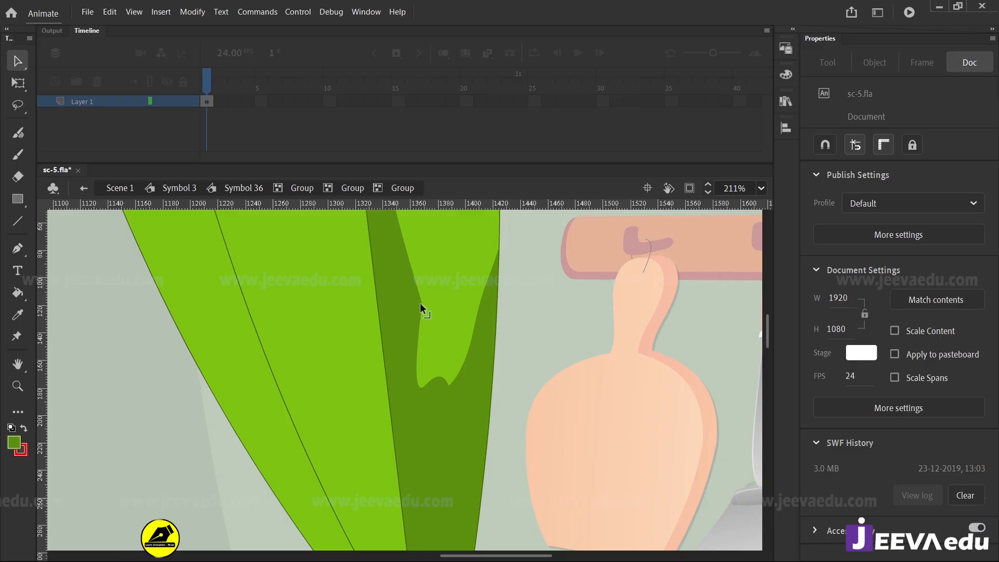
left_click_drag(420, 303, 486, 307)
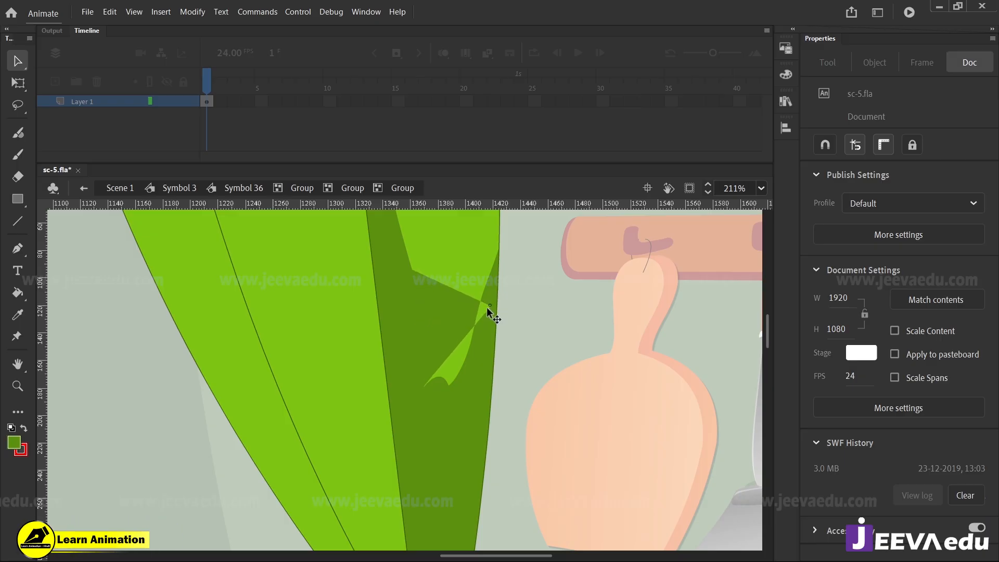
Fill the leftover light sliver with the dark green and bend the light area's lower edge downward into a rounded tip
key("i")
left_click(474, 372)
left_click(459, 366)
key("v")
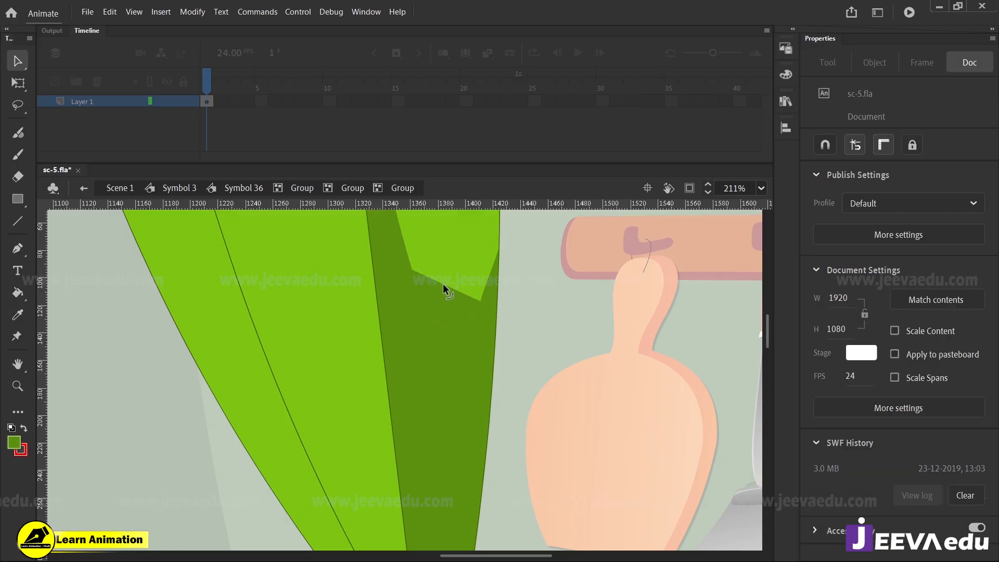
left_click_drag(443, 283, 442, 337)
Draw a red two-lobed outline of the light area across the left part of the copied curtain's knot
key("z")
left_click(454, 336, "alt")
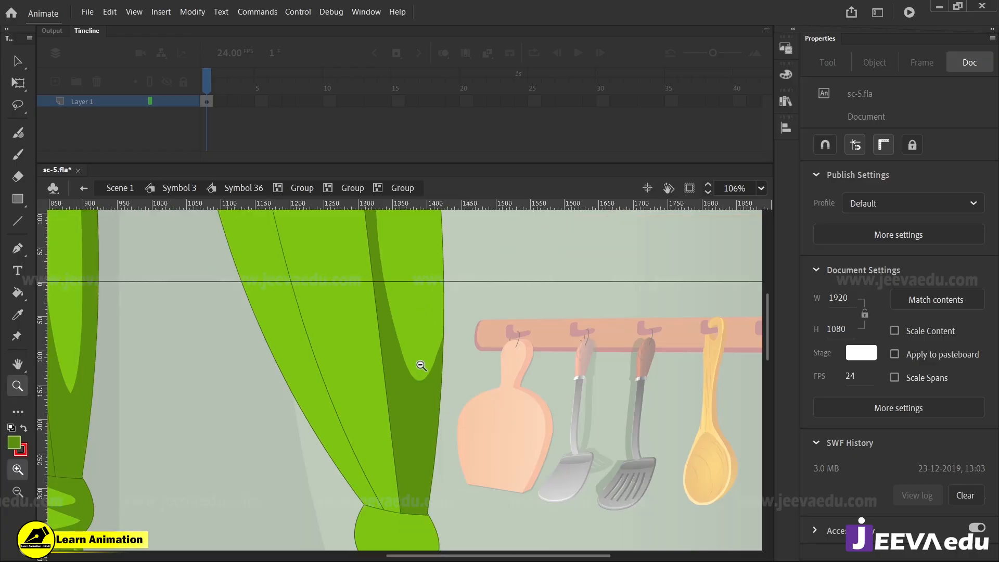
left_click(421, 366, "alt")
left_click(397, 411, "alt")
left_click(429, 403)
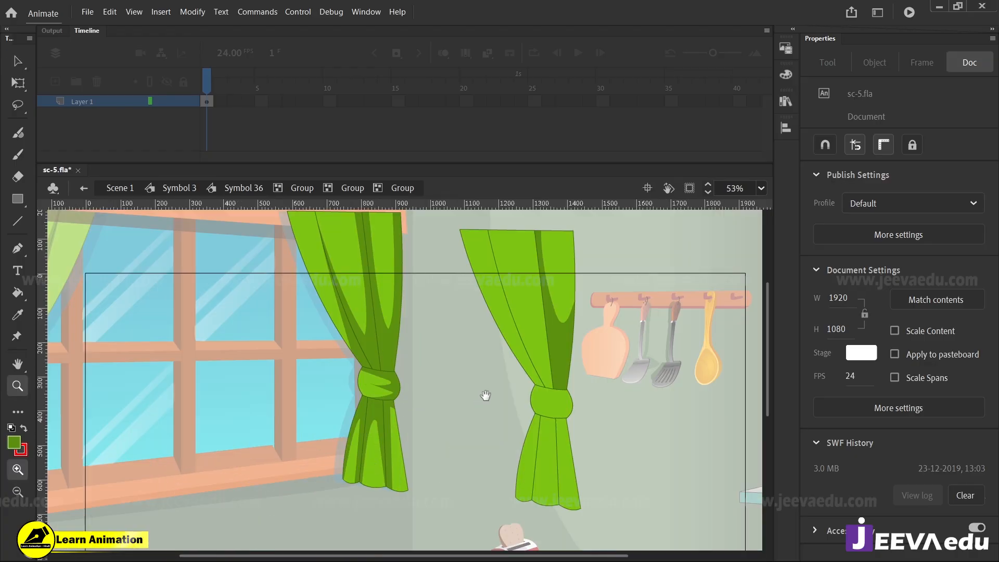
left_click_drag(485, 396, 480, 414)
key("y")
mouse_move(547, 461)
left_mouse_down()
mouse_move(540, 379)
mouse_move(530, 382)
left_mouse_up()
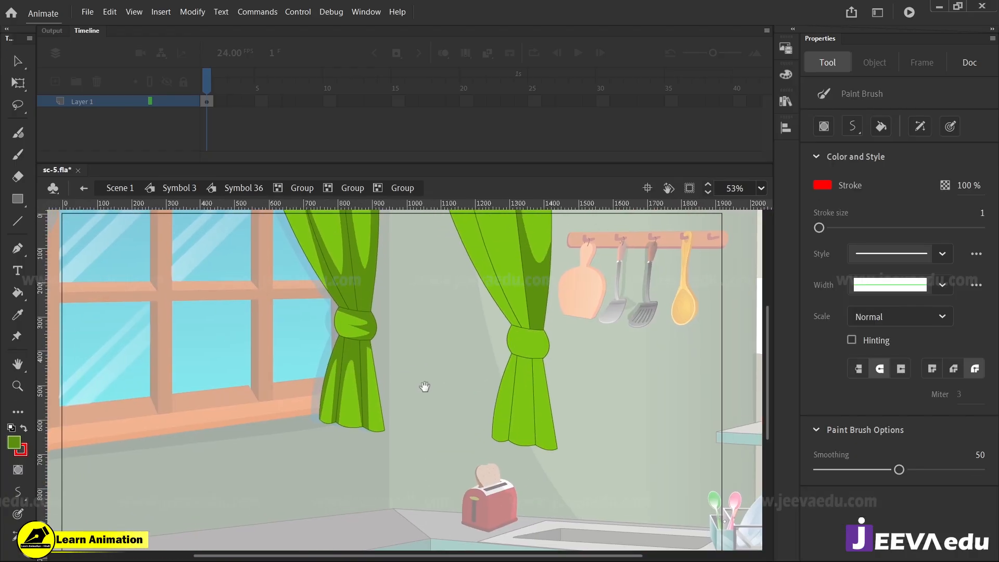
left_click_drag(424, 386, 540, 408)
key("z")
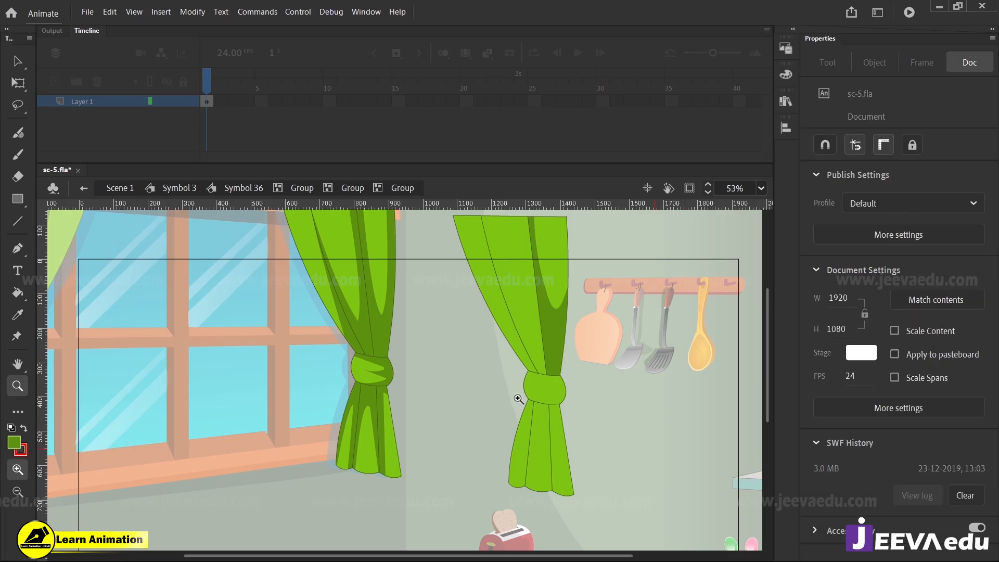
left_click(518, 398)
left_click(445, 350)
key("y")
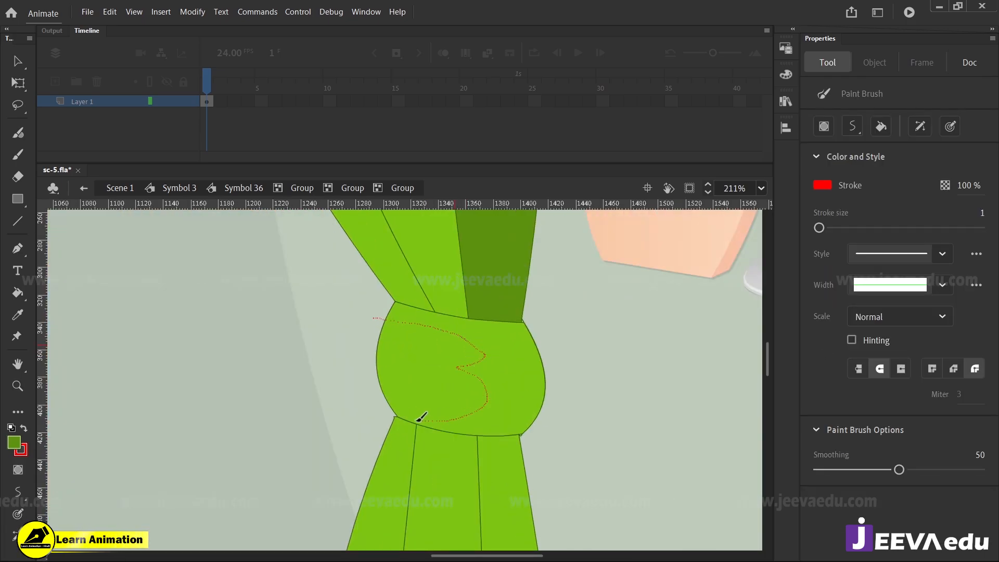
left_click_drag(418, 419, 368, 420)
Fill the knot outside the outline with dark green and delete the red outline
key("k")
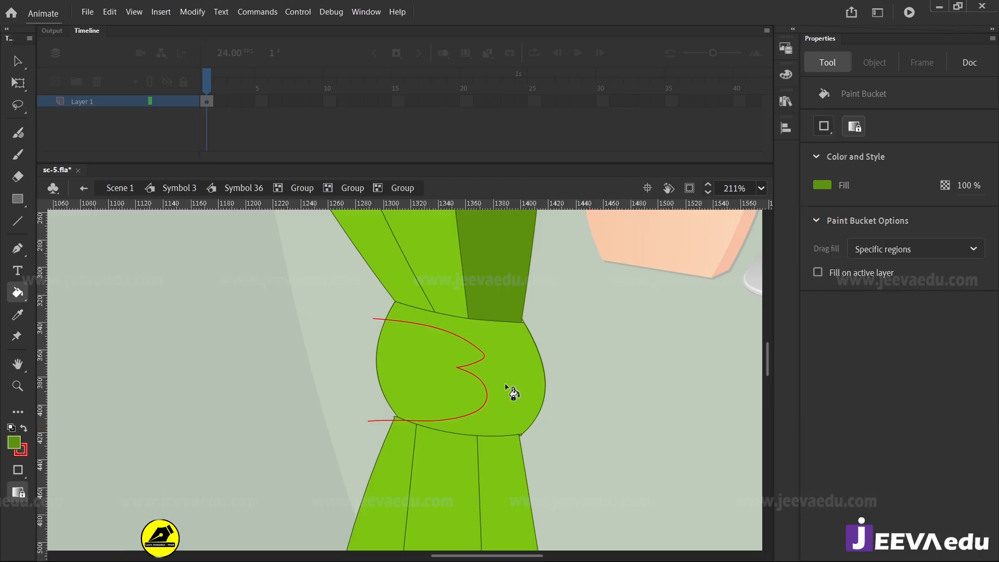
left_click(511, 392)
key("v")
left_click(471, 377)
double_click(471, 378)
key("Delete")
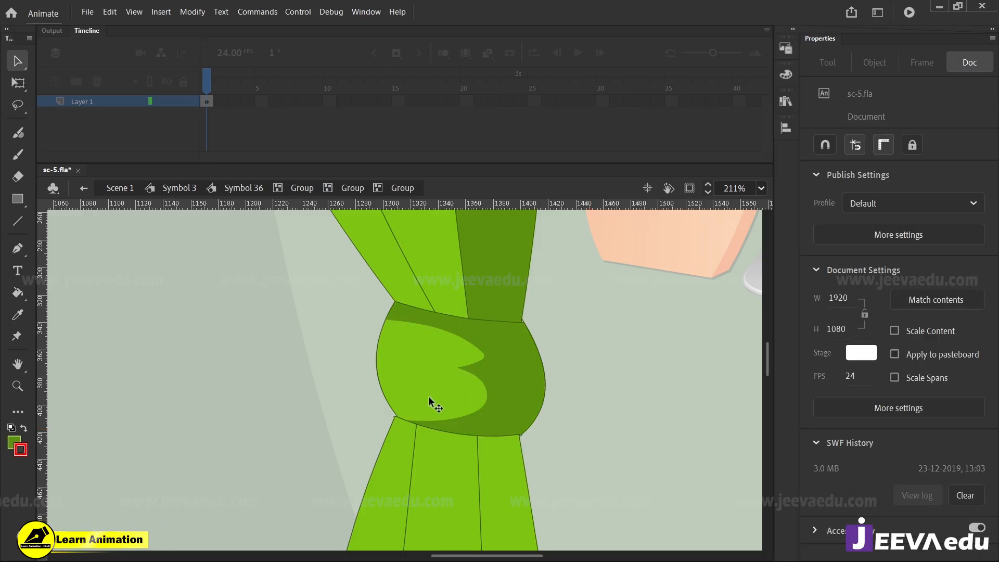
Draw a red curved shading line down the copied curtain's leftmost fold, ending beyond its outer edge
key("z")
left_click(403, 404, "alt")
left_click(404, 408, "alt")
left_click_drag(363, 362, 447, 402)
left_click(459, 359)
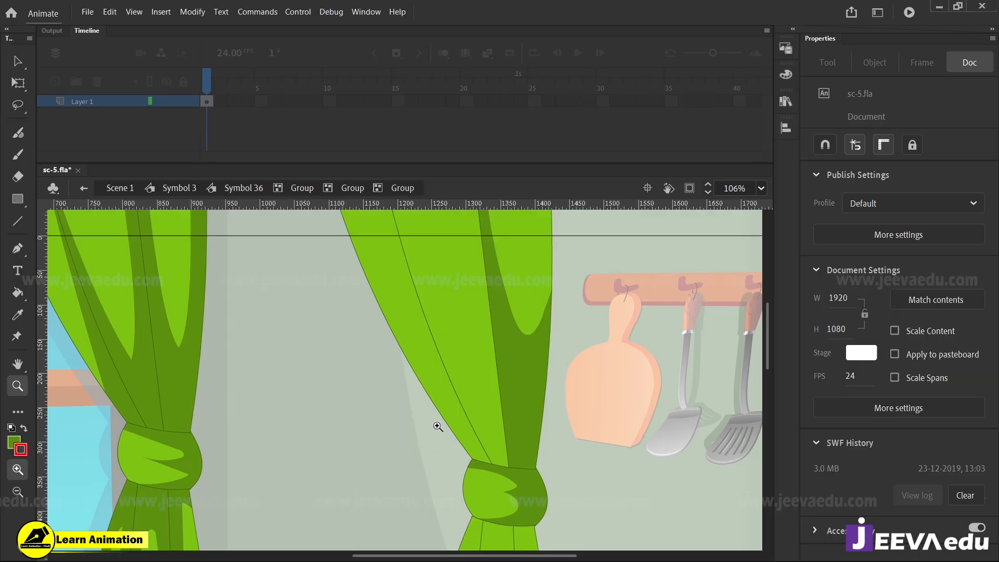
key("y")
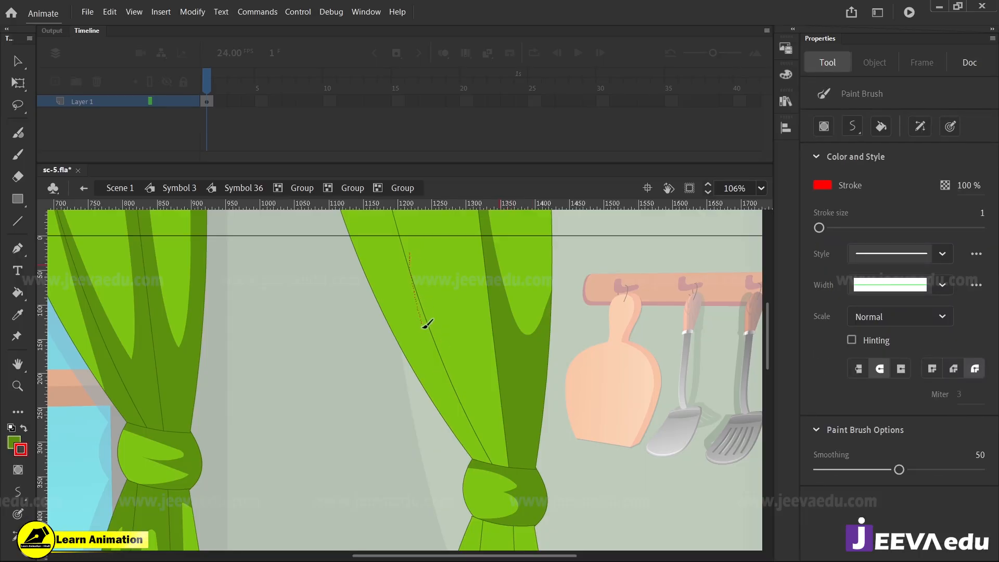
mouse_move(426, 324)
left_mouse_down()
mouse_move(435, 390)
mouse_move(430, 422)
left_mouse_up()
Fill the lower part of the leftmost fold with the sampled dark green and delete the red line
key("i")
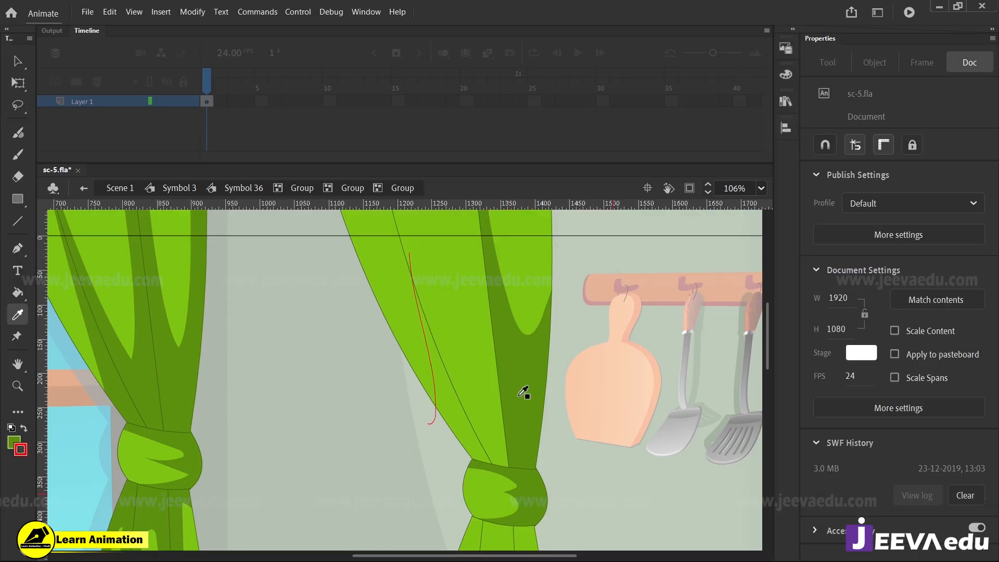
left_click(467, 424)
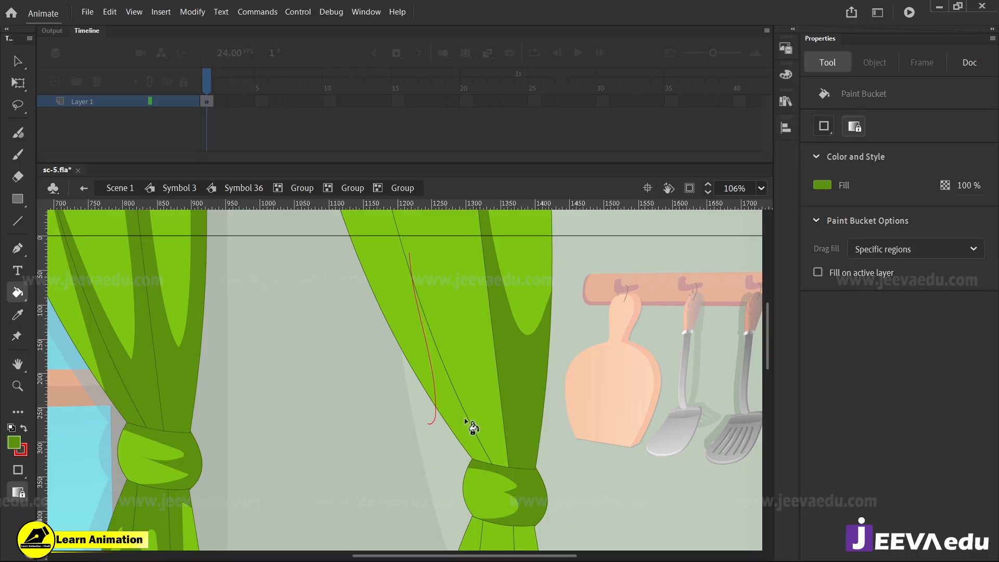
left_click(460, 422)
key("v")
left_click(432, 379)
key("Delete")
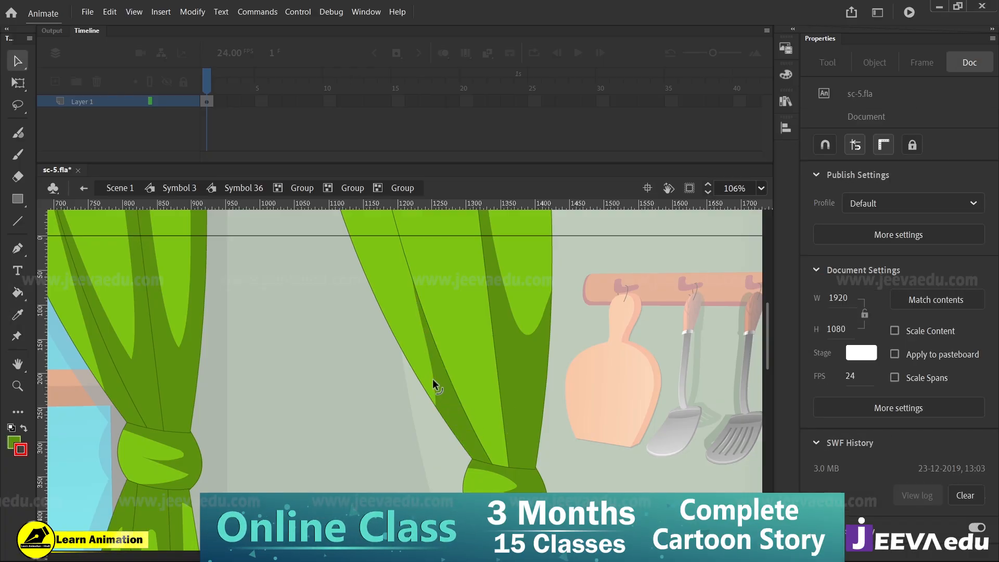
Draw a red V-shaped outline of the light area on the copied curtain's middle fold
key("z")
left_click(411, 416, "alt")
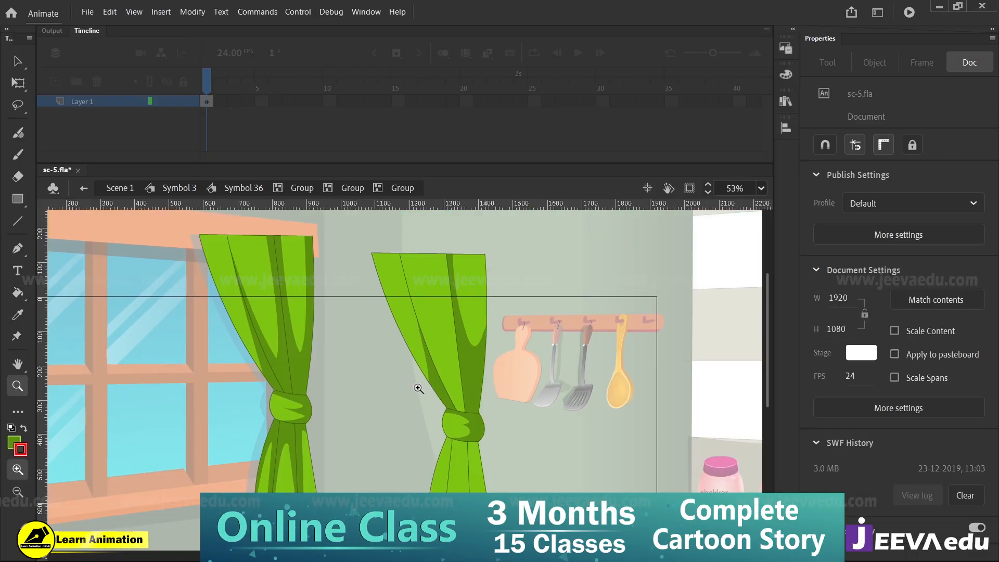
left_click(428, 366)
key("y")
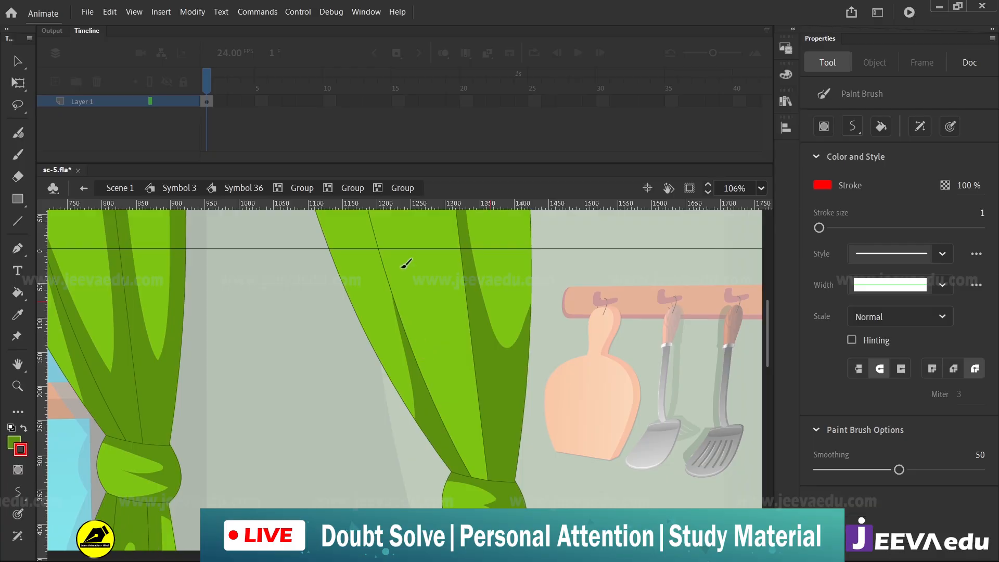
mouse_move(380, 248)
left_mouse_down()
mouse_move(455, 371)
mouse_move(464, 232)
left_mouse_up()
Fill the copied curtain's middle fold outside the V-shaped outline with dark green and delete the red outline
key("v")
key("k")
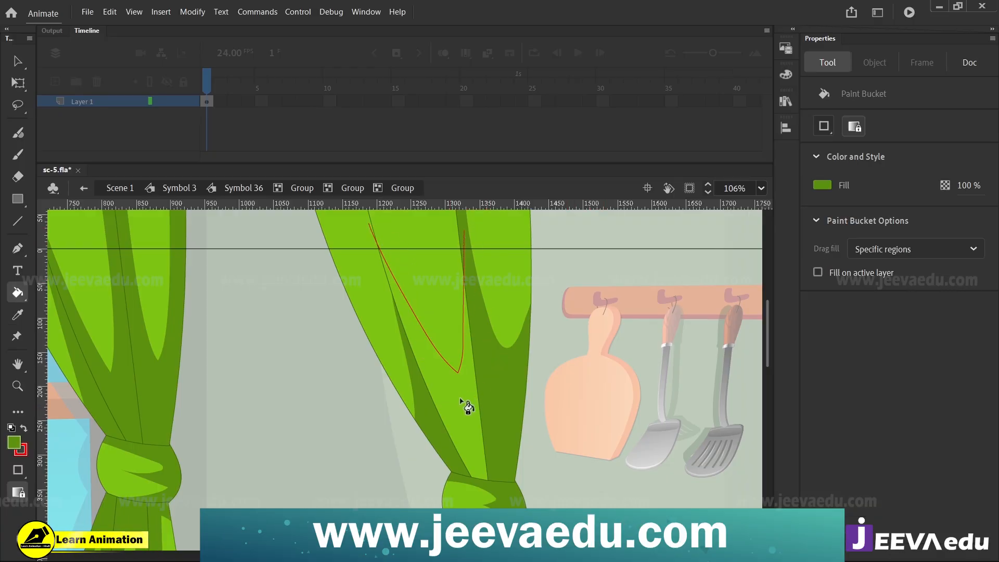
left_click(467, 403)
key("v")
left_click(459, 371)
key("Delete")
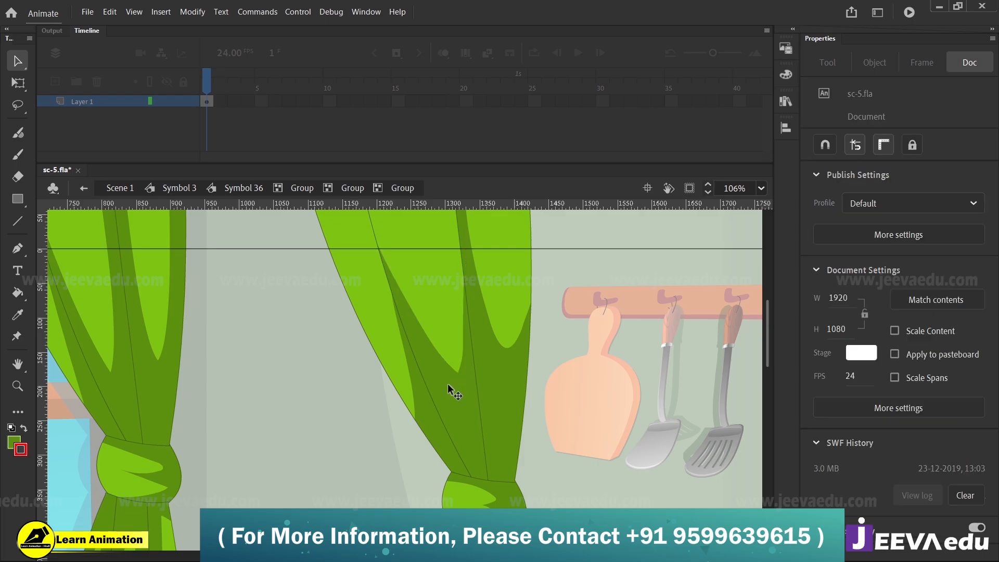
Reshape the pointed lower tip of the middle fold's light area into a smooth rounded end
key("z")
left_click(448, 382)
left_click(432, 373)
left_click(369, 389)
key("v")
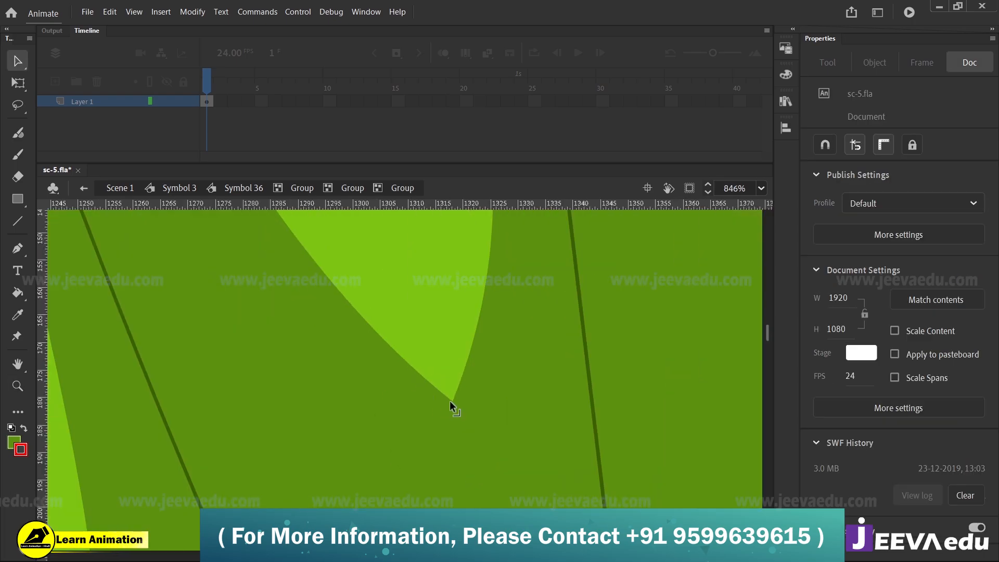
left_click_drag(444, 416, 441, 396)
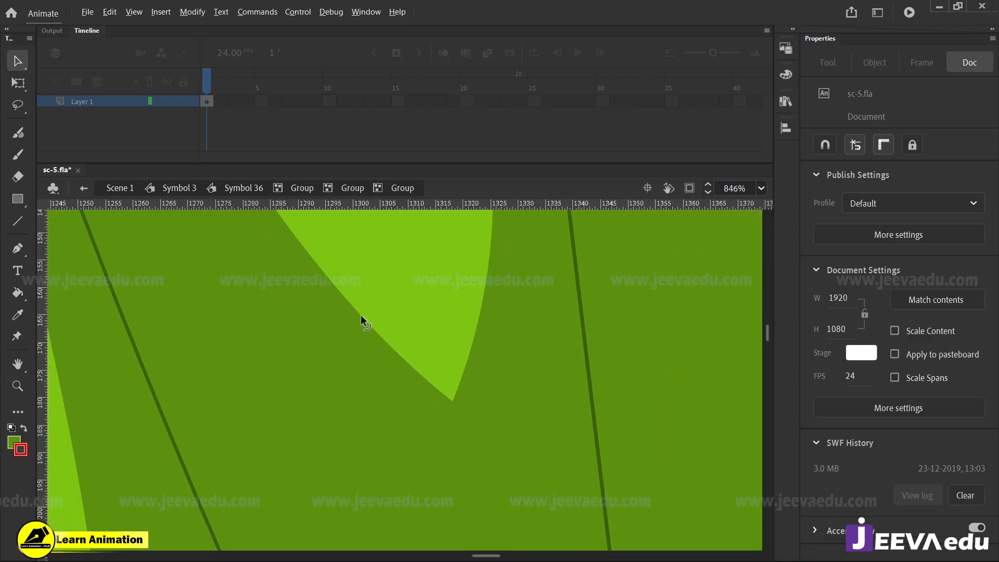
left_click_drag(360, 314, 424, 461)
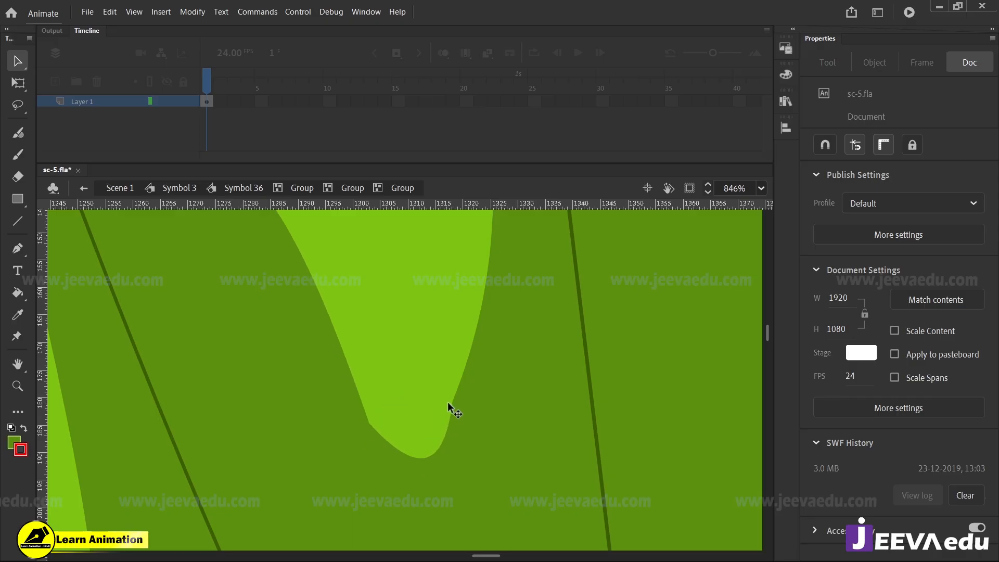
left_click_drag(454, 399, 476, 402)
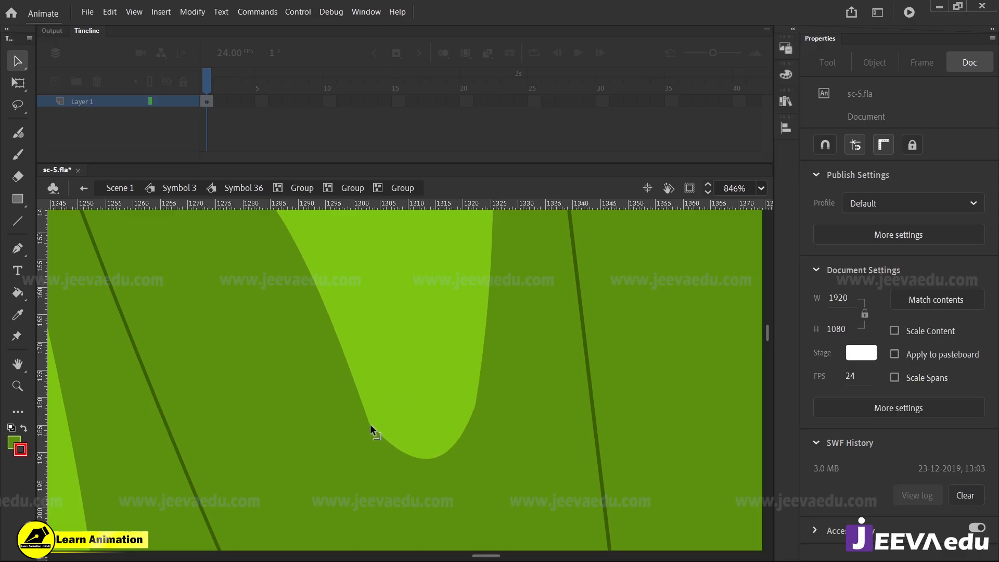
left_click_drag(370, 423, 365, 382)
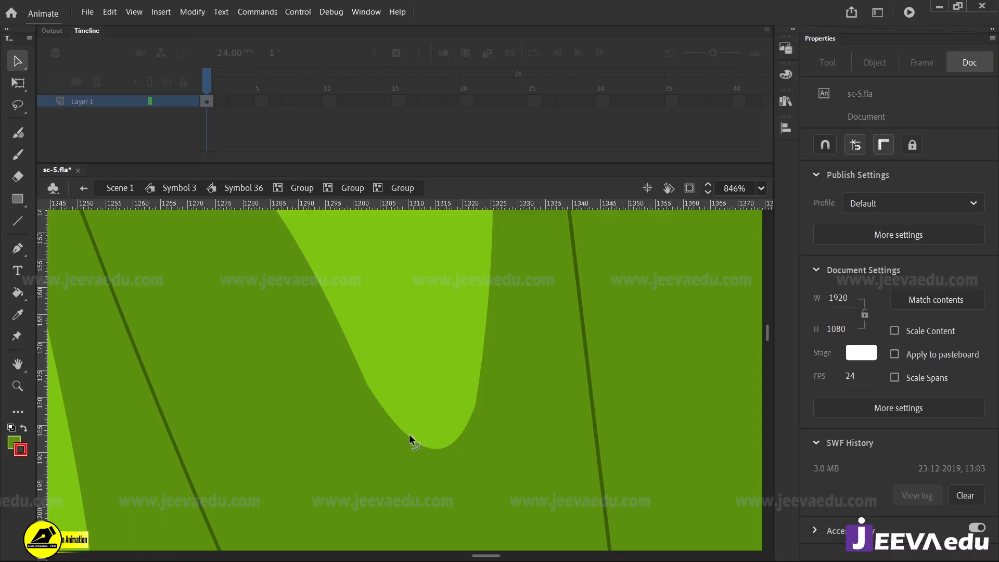
left_click_drag(409, 435, 468, 457)
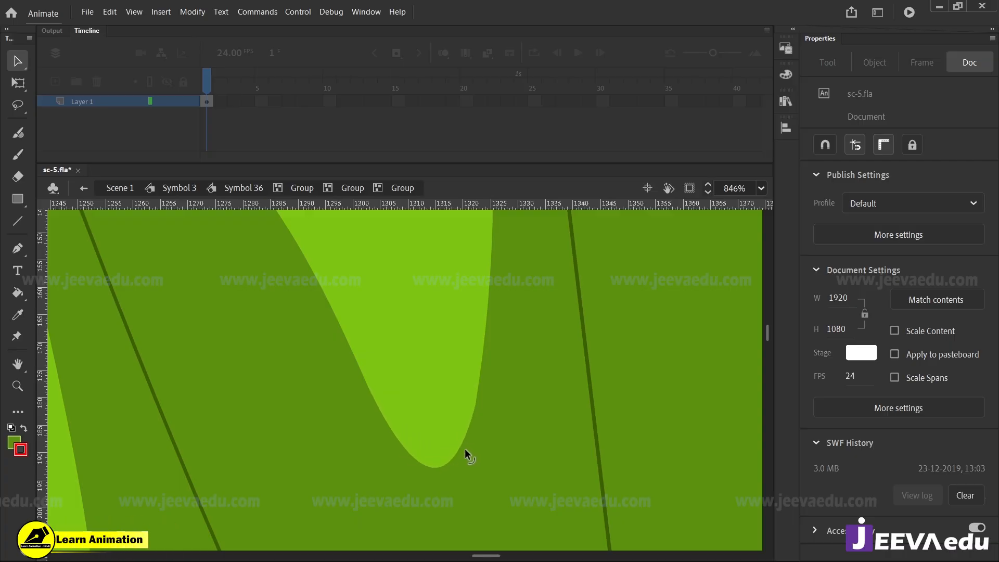
left_click(476, 394)
left_click(455, 138)
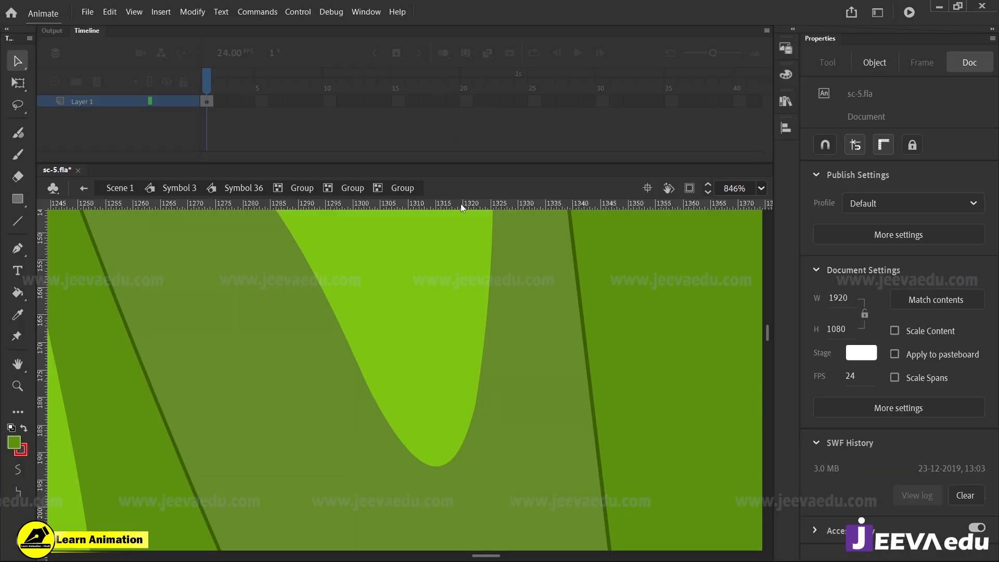
Smooth the kink in the slanted edge just above the rounded tip of the middle fold's light area
key("ctrl+alt+space")
left_click(428, 408, "ctrl+alt")
left_click(412, 424, "ctrl+alt")
left_click(200, 386)
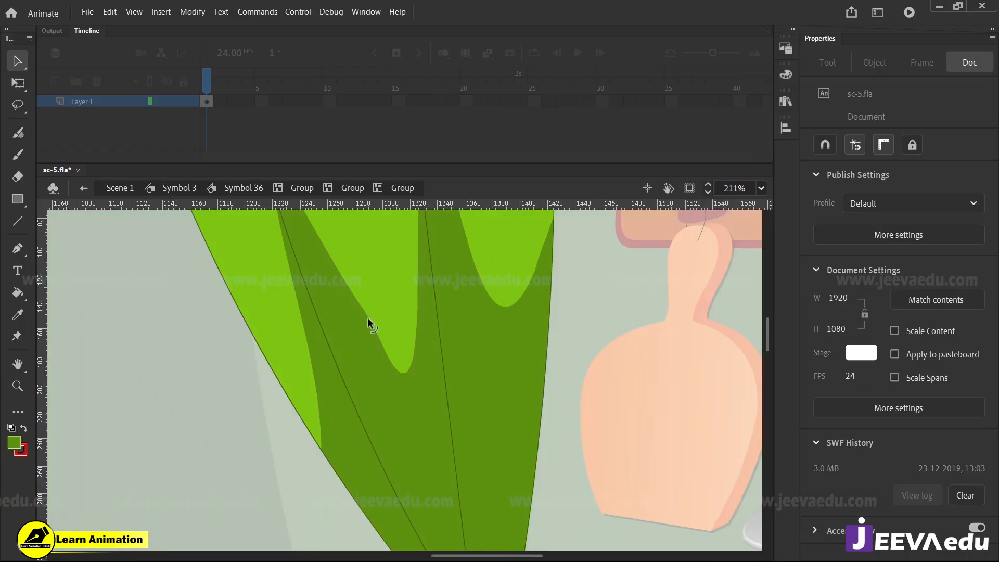
key("ctrl+space")
left_click(372, 365, "ctrl")
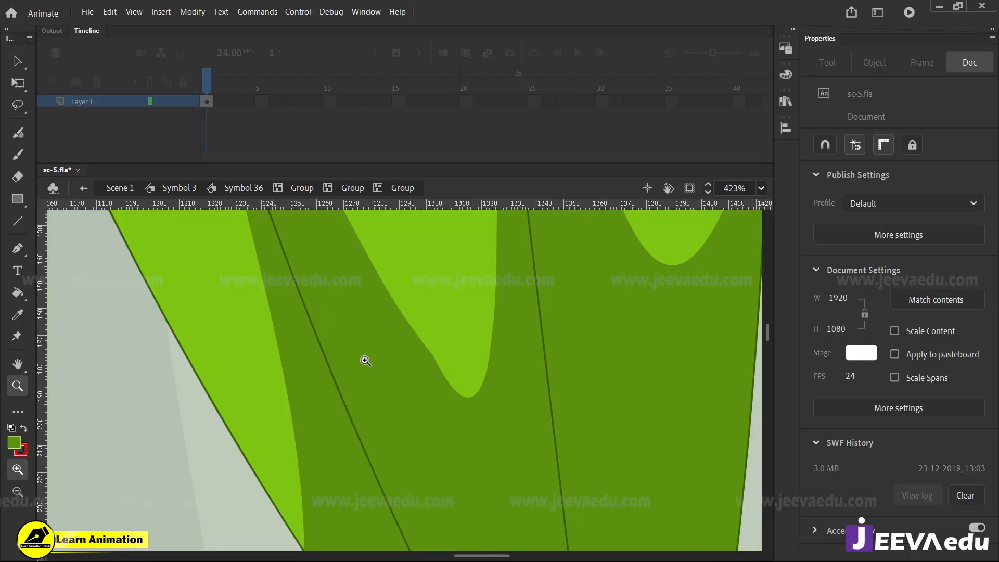
left_click(364, 358, "ctrl")
left_click_drag(546, 372, 535, 374)
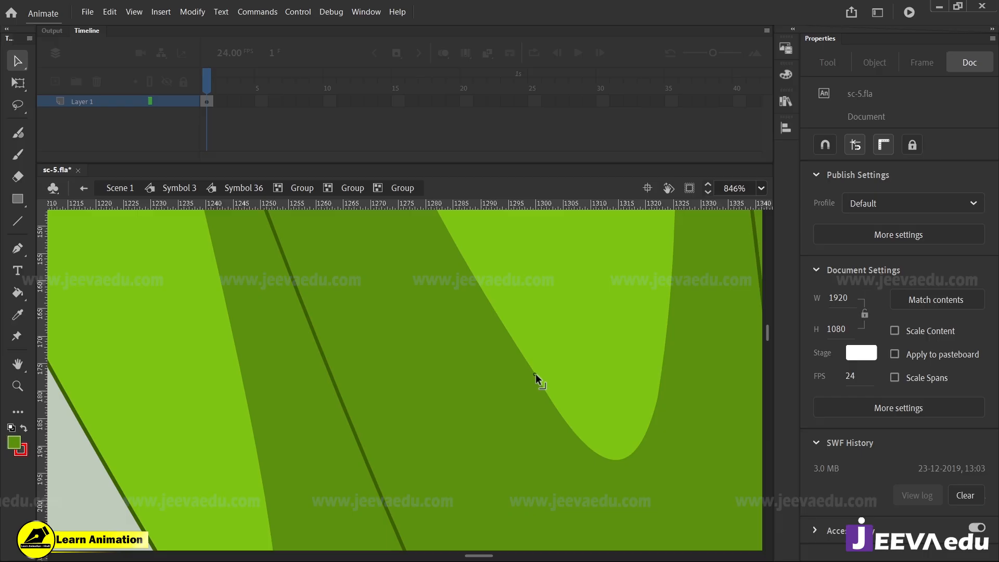
Draw red outlines of the light areas on the three folds below the copied curtain's knot, running past the hem
key("ctrl+alt+space")
left_click(580, 423, "ctrl+alt")
left_click(411, 384, "ctrl+alt")
left_click(395, 390, "ctrl+alt")
left_click(372, 416, "ctrl+alt")
left_click(371, 420, "ctrl+alt")
key("ctrl+space")
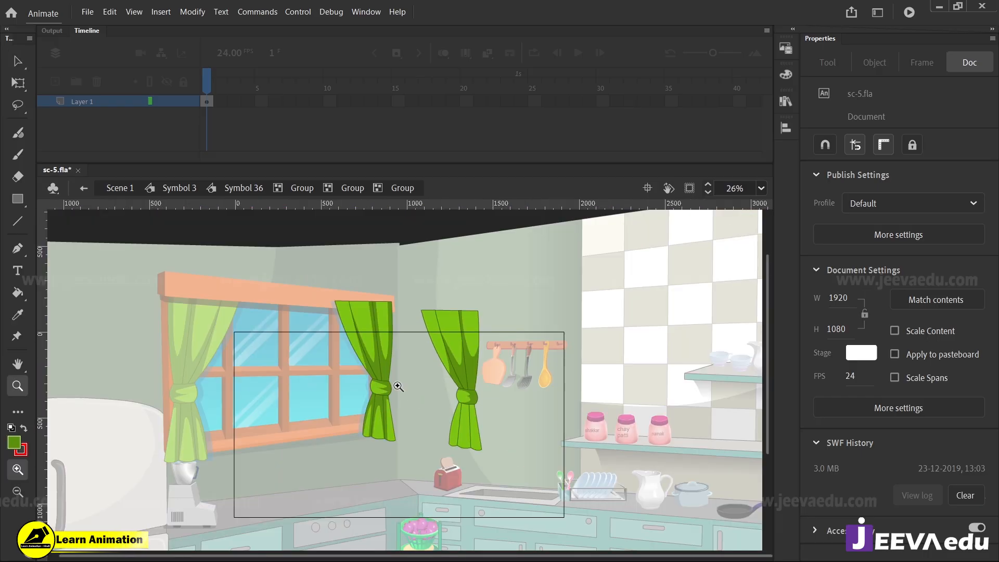
left_click(400, 384, "ctrl")
left_click(431, 422, "ctrl")
left_click(452, 438, "ctrl+alt")
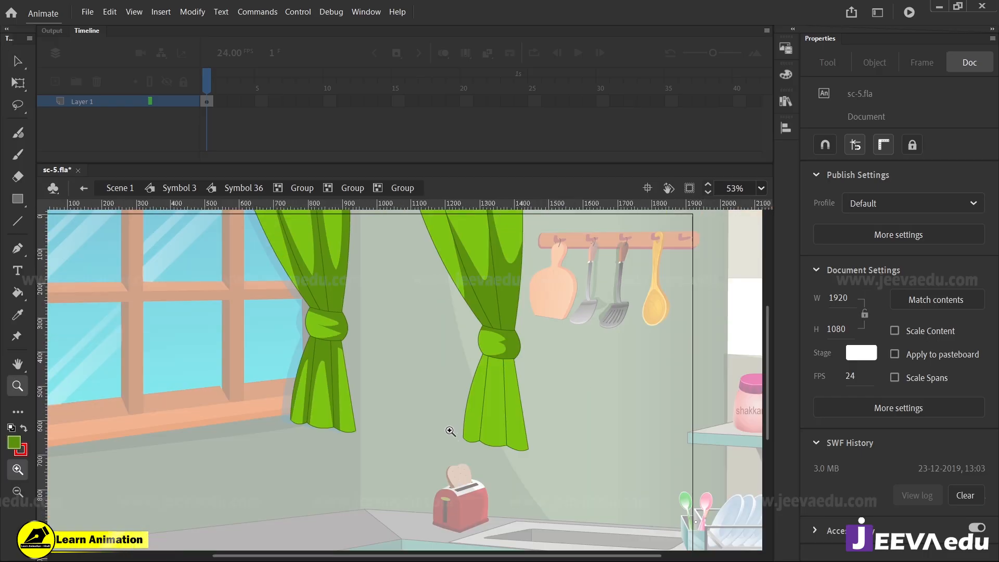
left_click(448, 388)
scroll(442, 417, "down", 1)
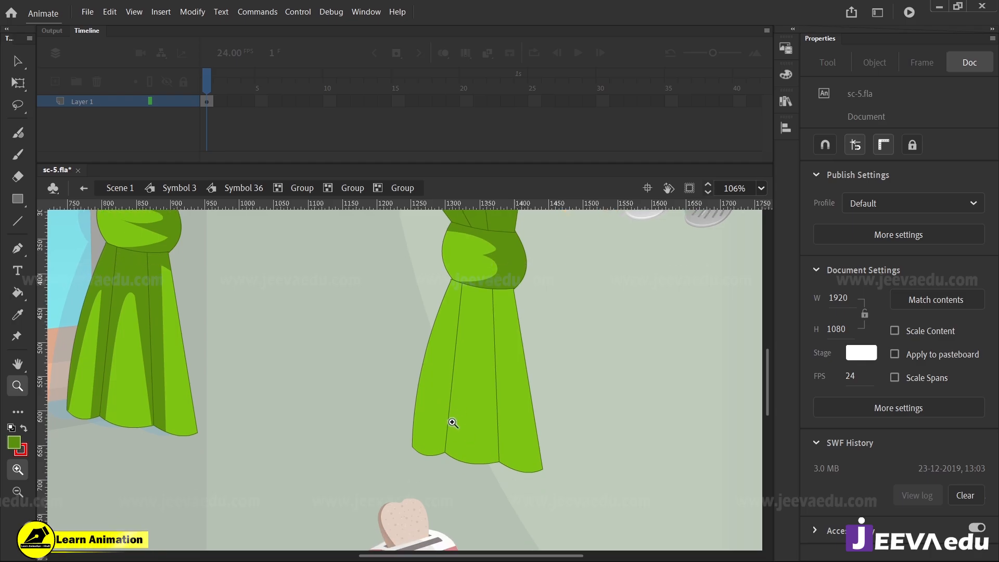
key("y")
left_click_drag(419, 450, 430, 373)
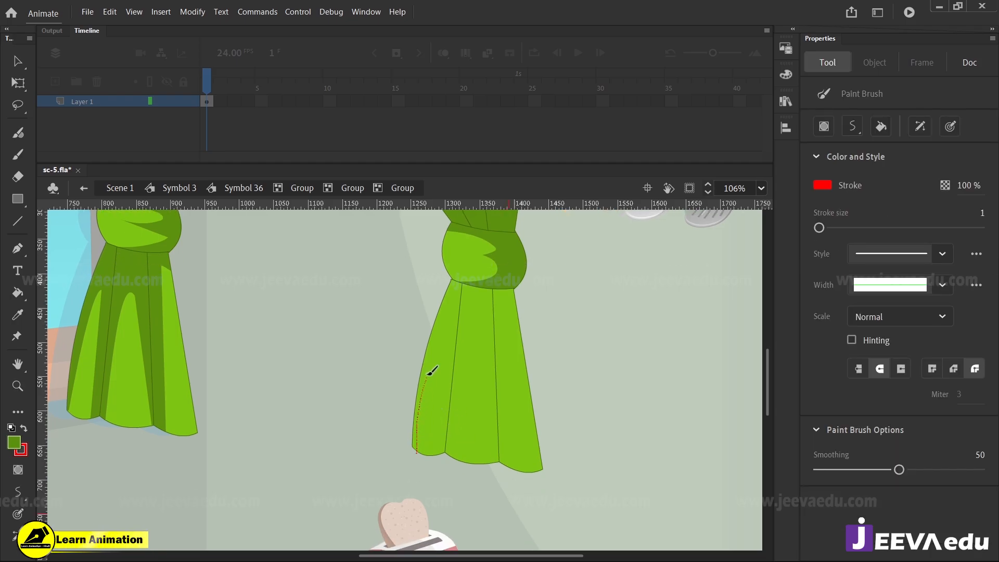
left_click_drag(440, 458, 442, 469)
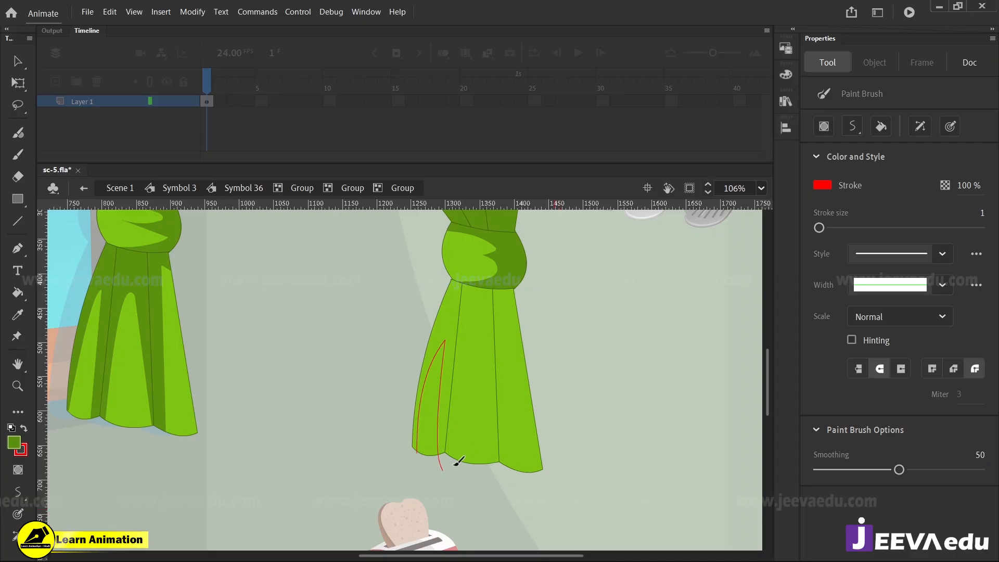
left_click_drag(483, 358, 500, 509)
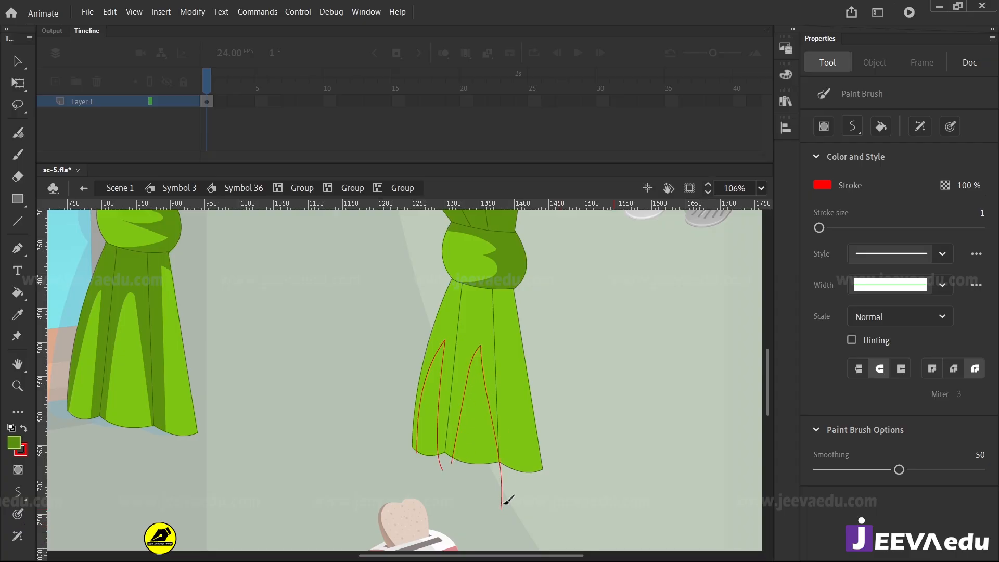
left_click_drag(507, 440, 516, 484)
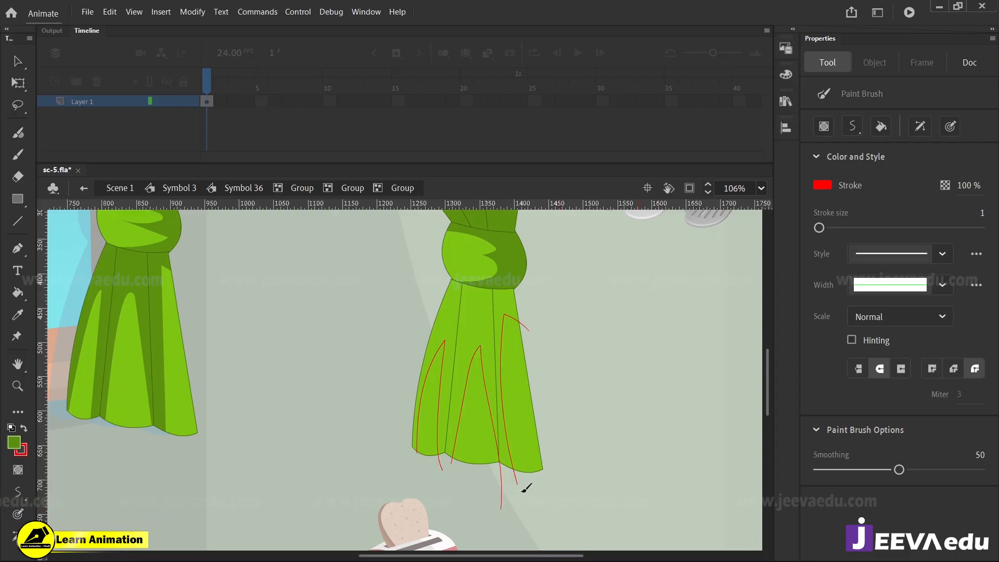
Fill the three lower folds outside the red outlines with dark green
key("v")
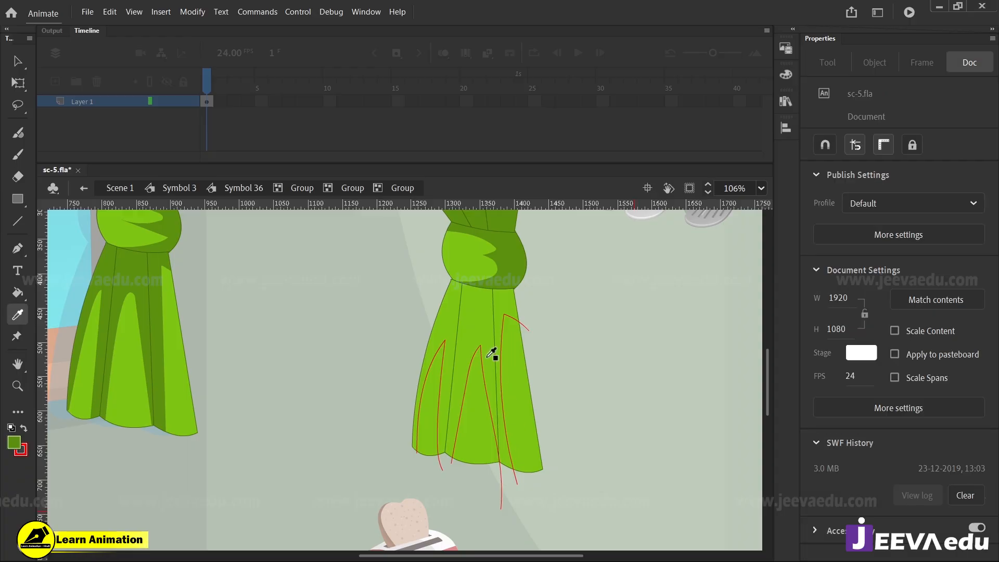
key("k")
left_click(452, 330)
left_click(490, 319)
left_click(492, 320)
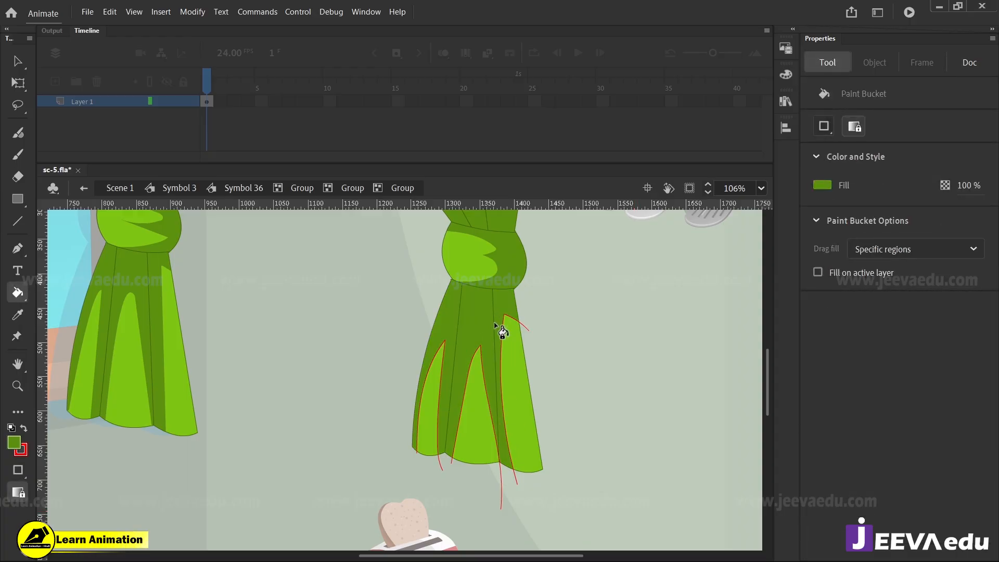
Delete the three red outlines on the folds below the knot
key("v")
left_click(504, 325)
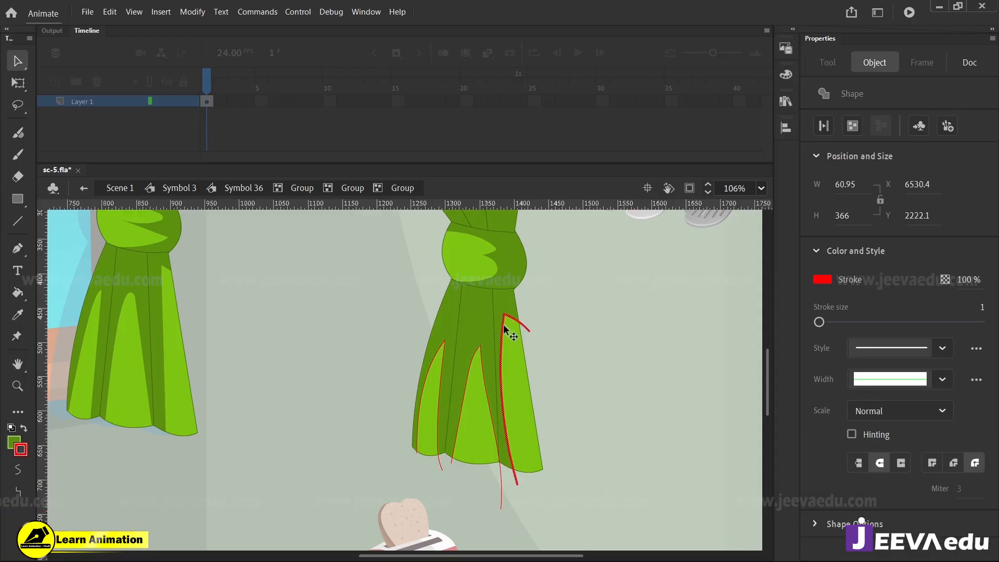
key("Delete")
left_click(477, 353)
key("Delete")
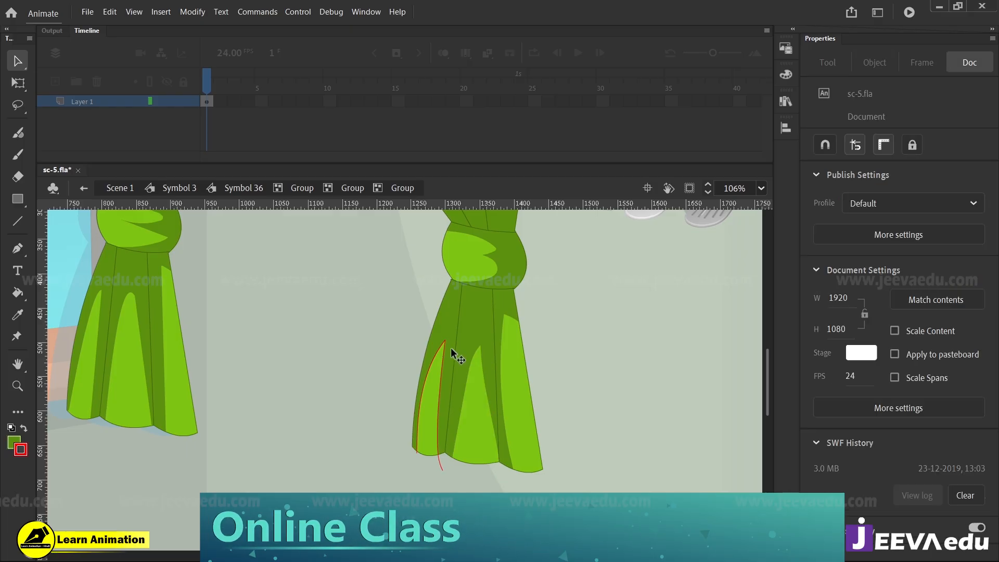
left_click(444, 341)
key("Delete")
Reshape the pointed tip of the light area on the middle lower fold into a taller, rounded peak
key("z")
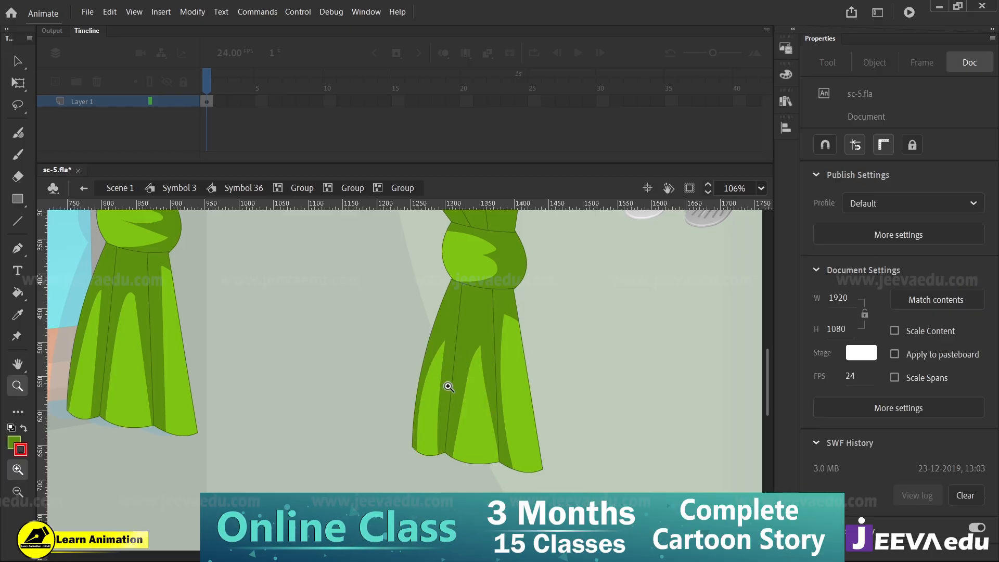
left_click(471, 364)
left_click(357, 350)
left_click(314, 351)
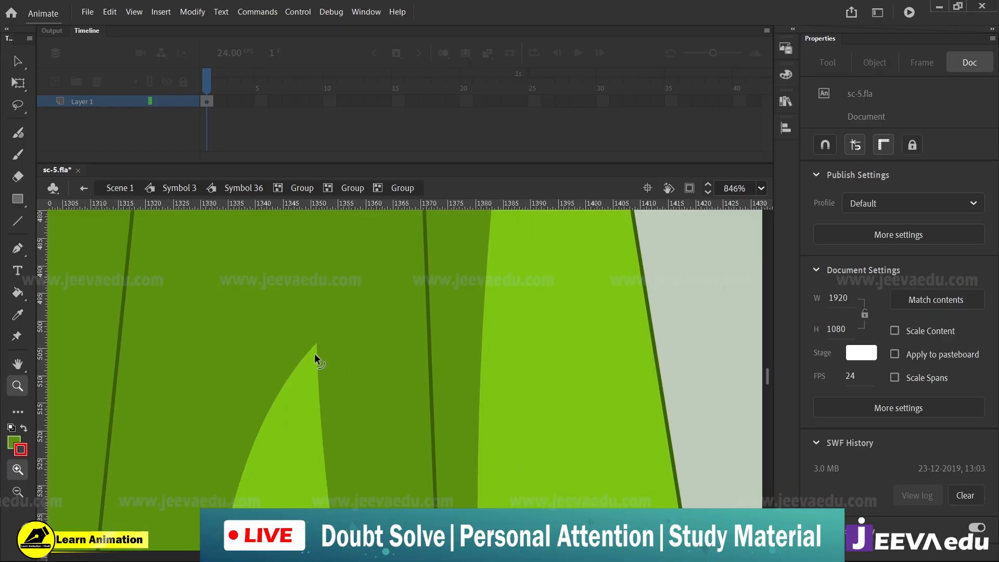
key("v")
left_click_drag(266, 361, 273, 307)
key("ctrl+z")
left_click(677, 320)
left_click(293, 342)
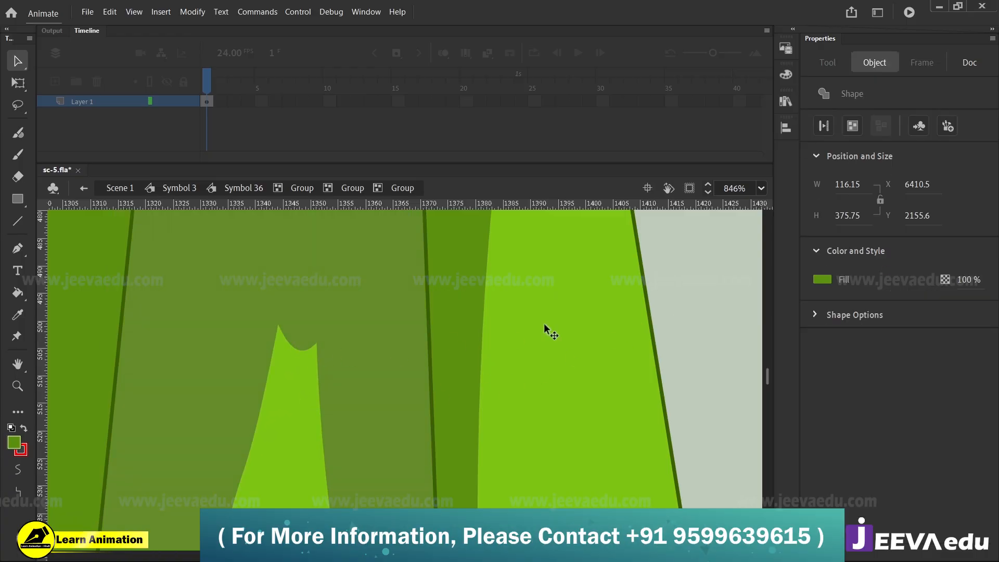
left_click(671, 318)
left_click_drag(297, 350, 294, 295)
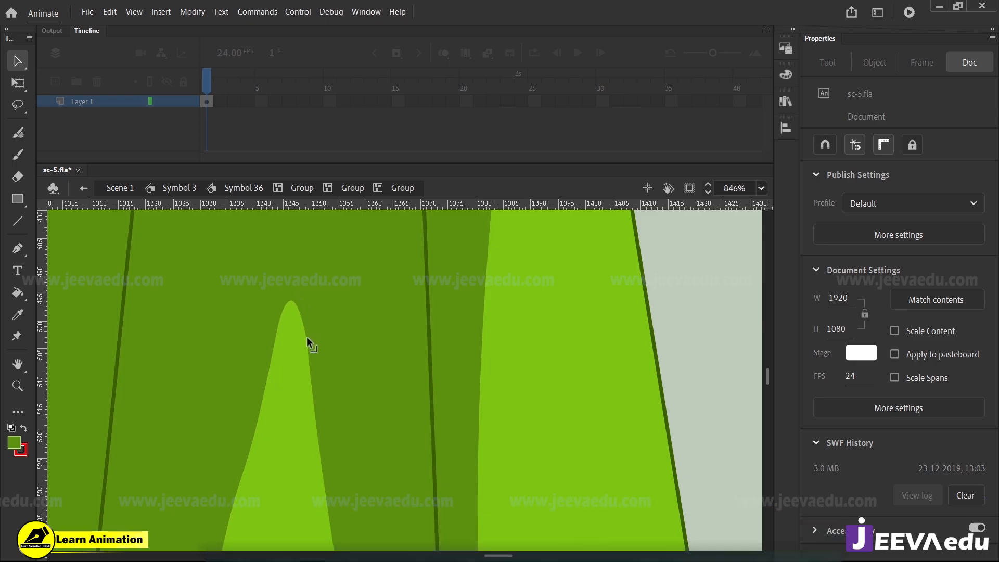
Pull the upper corner of the rightmost lower fold's light area down to reshape its top
key("z")
left_click(289, 387, "alt")
left_click(288, 406, "alt")
left_click(373, 391)
left_click(445, 395, "alt")
left_click(437, 429, "alt")
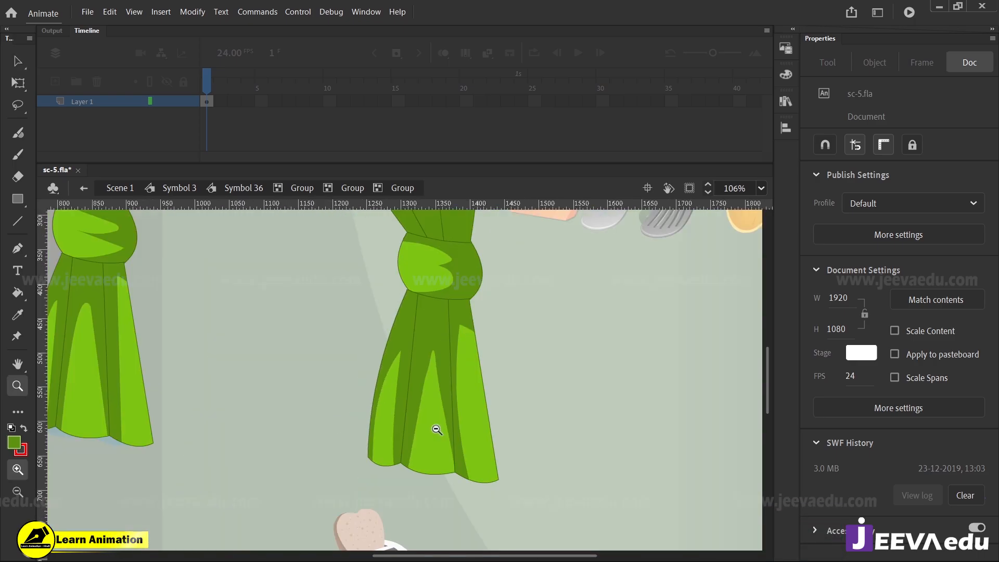
left_click(448, 379)
left_click(436, 342)
key("v")
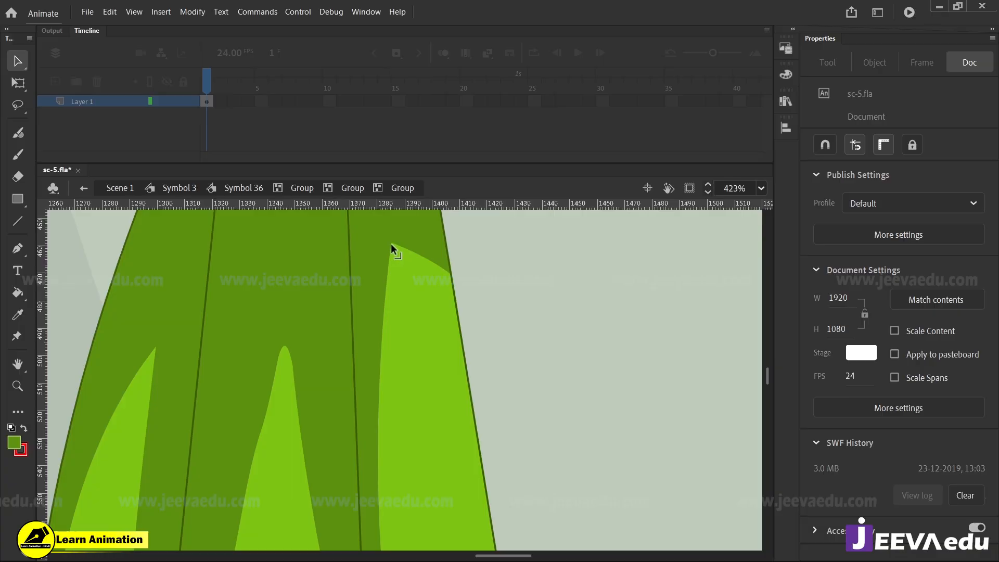
left_click_drag(391, 244, 404, 305)
key("z")
left_click(368, 369, "alt")
left_click(344, 388, "alt")
left_click(345, 395, "alt")
key("v")
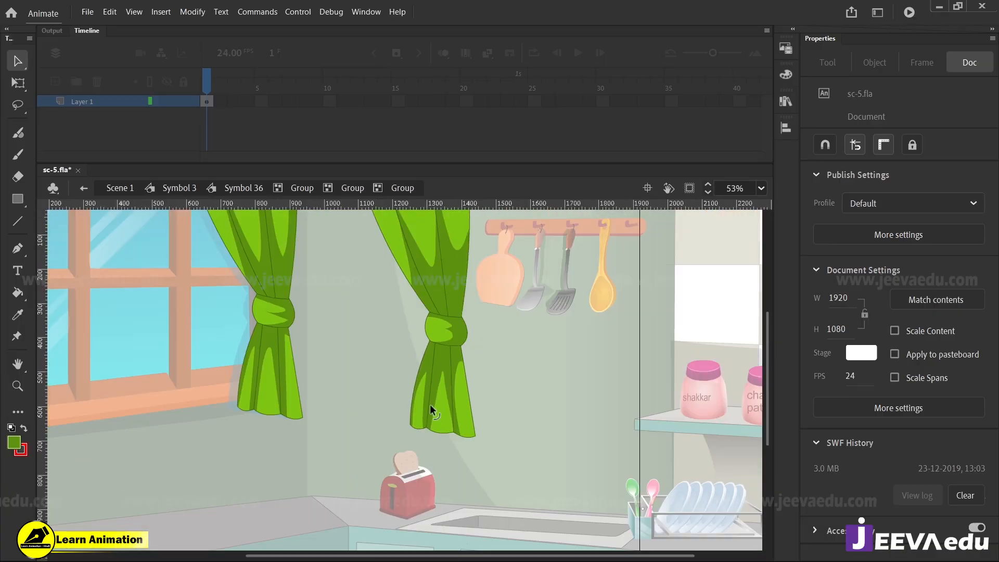
Select the whole shaded curtain copy on the wall and delete it
key("z")
left_click(389, 369, "alt")
left_click(398, 369)
left_click_drag(435, 379, 450, 383)
key("v")
key("z")
left_click(466, 373, "alt")
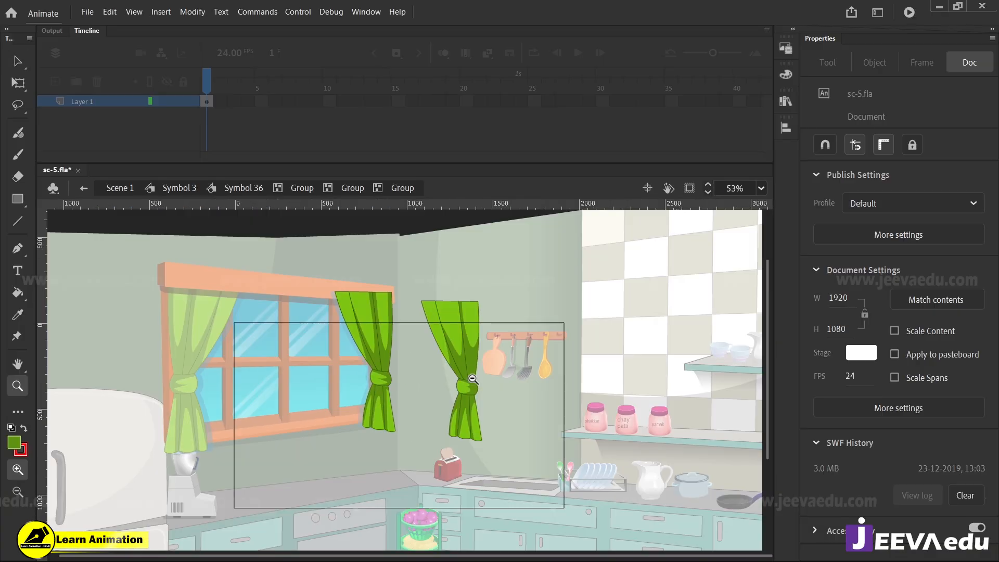
key("v")
left_click_drag(490, 309, 422, 448)
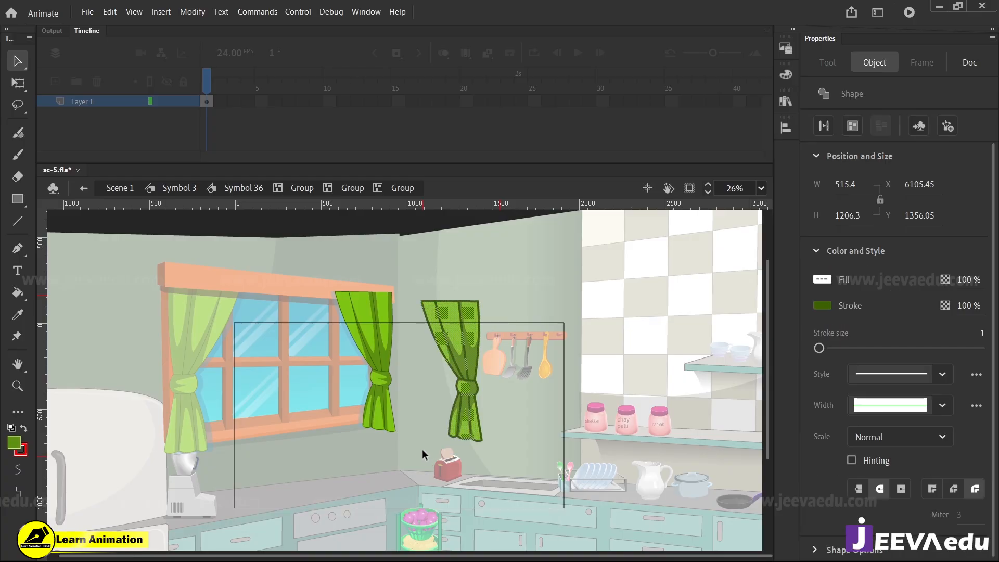
key("Delete")
Leave the curtain's group to reach the level that also holds its shadow behind the original curtain
key("z")
left_click(351, 384)
key("v")
left_click(479, 389)
key("z")
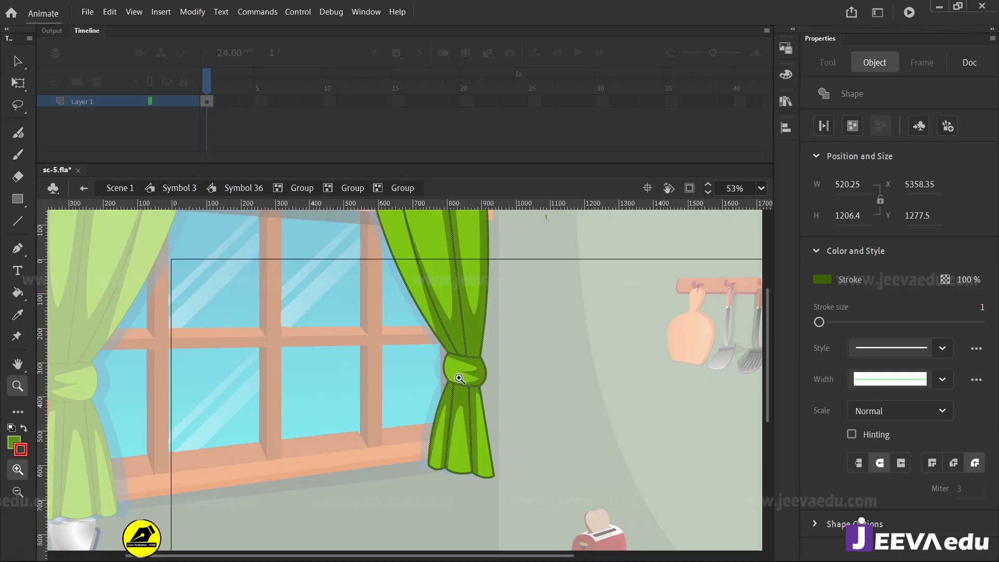
left_click(453, 385)
key("v")
double_click(500, 385)
Place a copy of the curtain's semi-transparent blue shadow shape on the empty wall beside the original curtain
left_click(373, 379)
left_click_drag(374, 379, 193, 403)
key("ctrl+z")
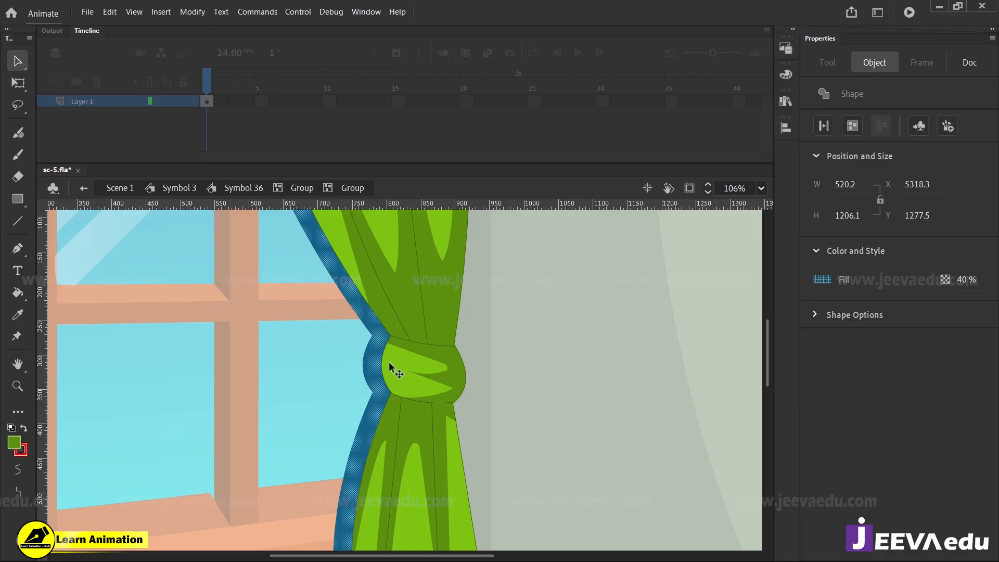
left_click_drag(372, 365, 654, 350)
left_click(610, 363)
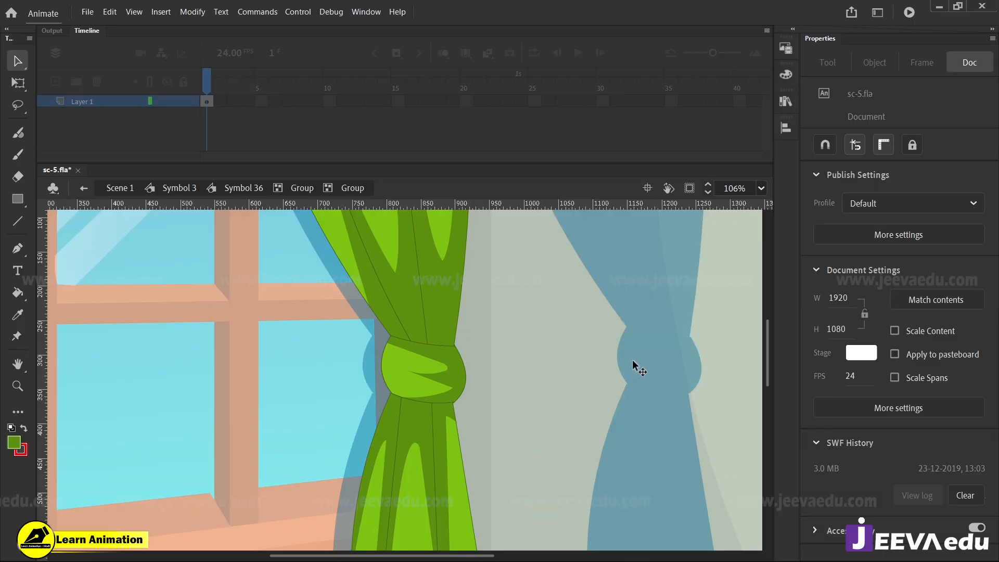
Check the fill colour and alpha of the curtain's shadow copy on the wall
left_click(642, 359)
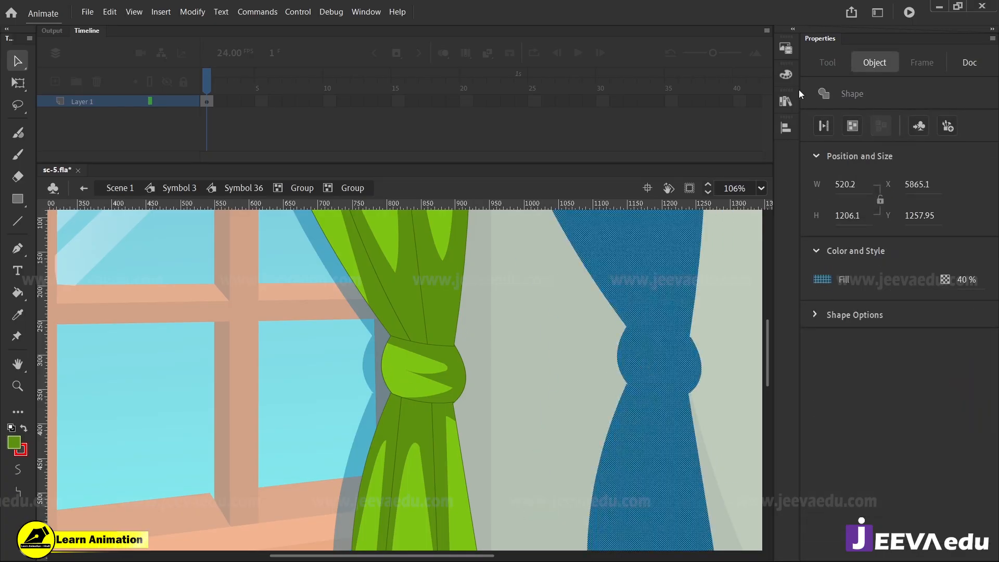
left_click(785, 74)
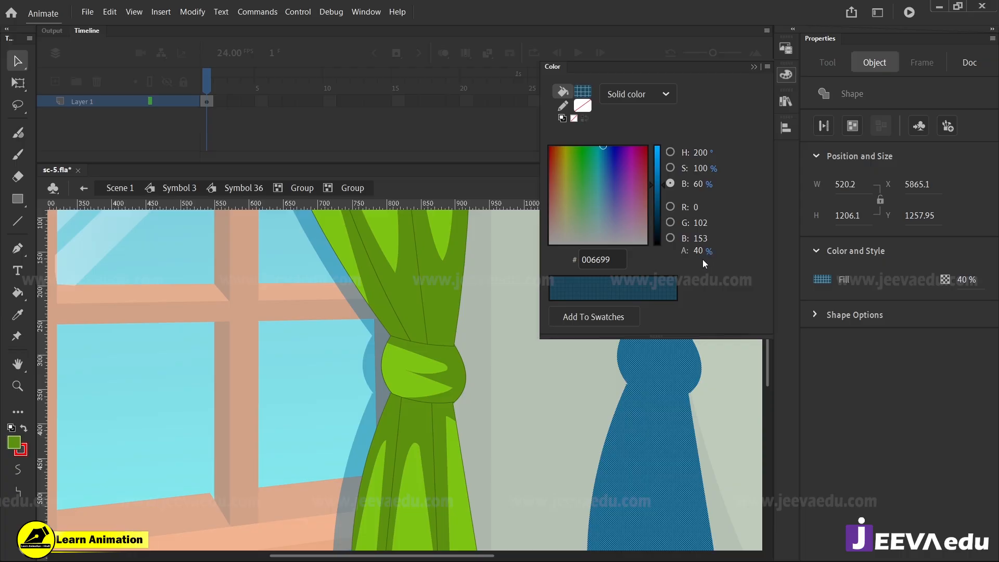
left_click(619, 396)
left_click(640, 397)
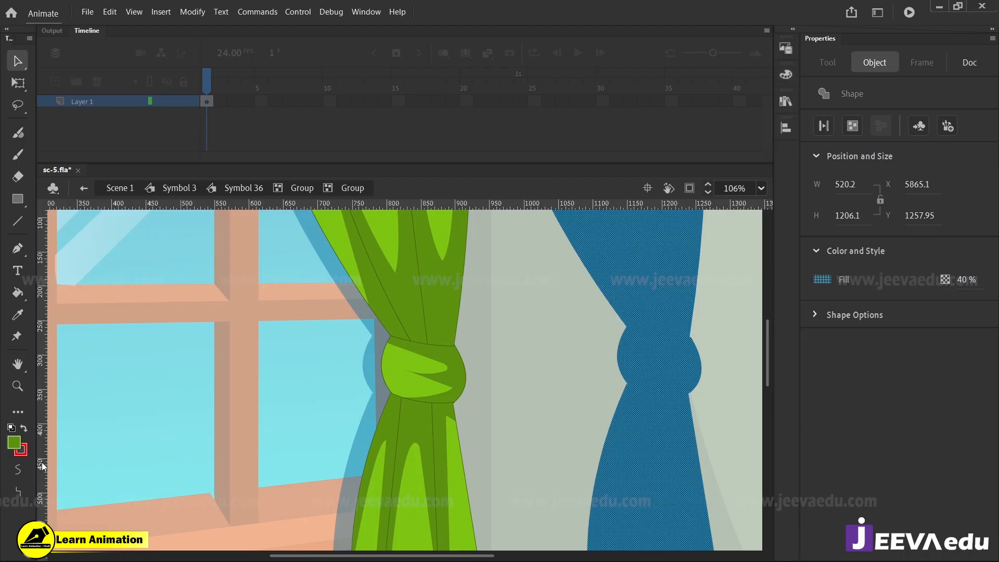
Sample the shadow copy's blue fill and raise its alpha to 100% to make it opaque
key("k")
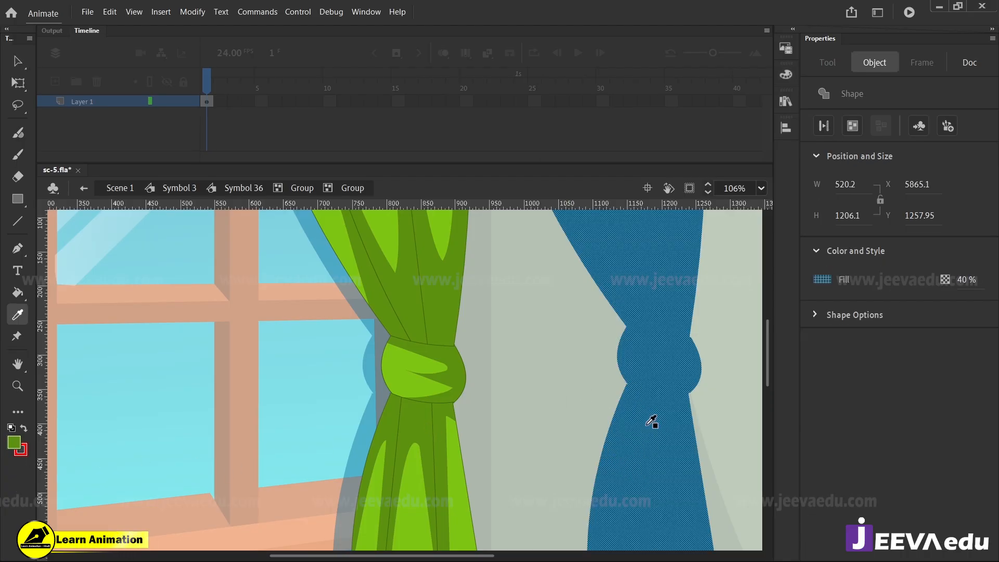
left_click(18, 444)
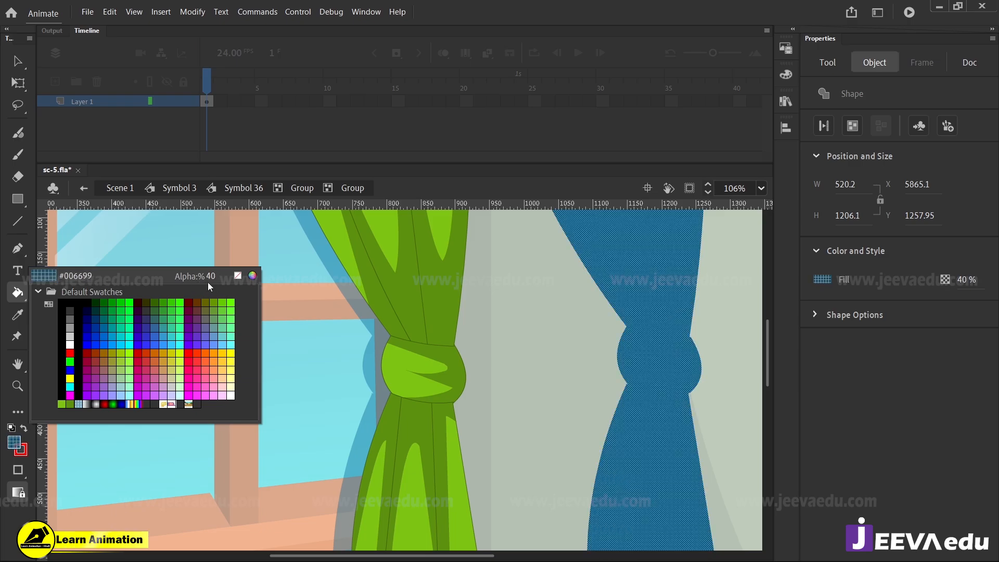
left_click_drag(211, 279, 197, 278)
key("Escape")
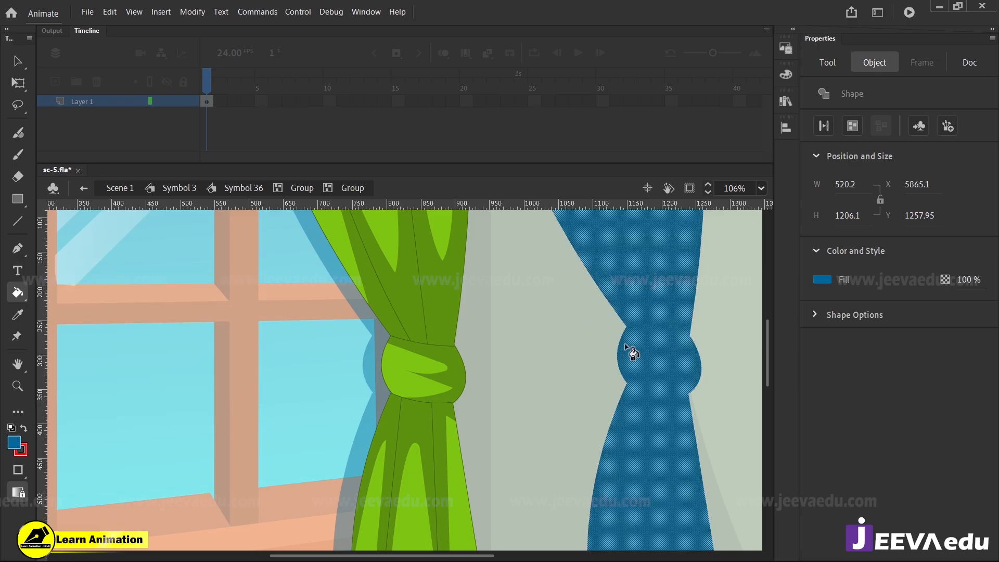
key("v")
left_click(559, 361)
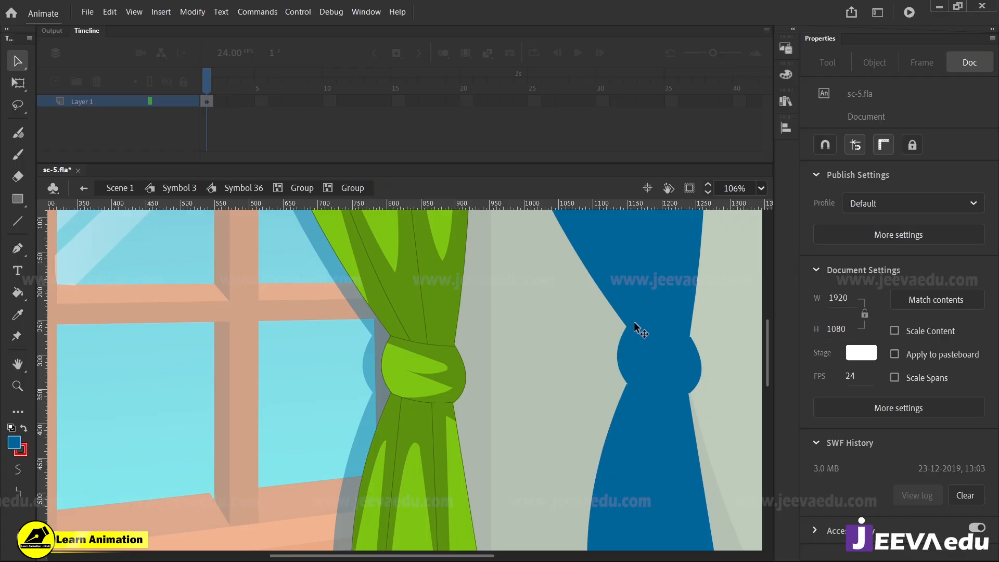
Set the shadow copy's fill alpha to 40% so it is semi-transparent
left_click(634, 322)
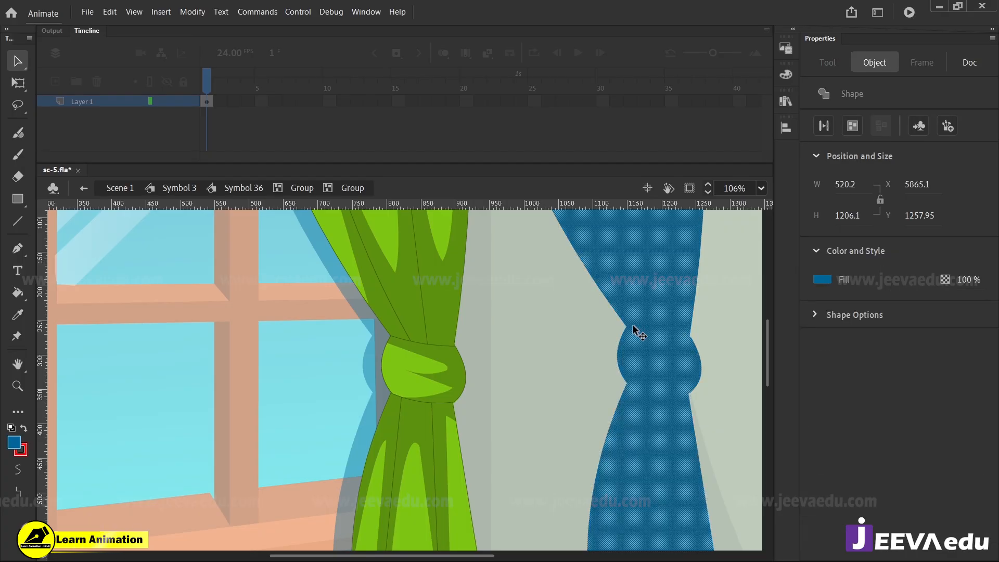
left_click(14, 443)
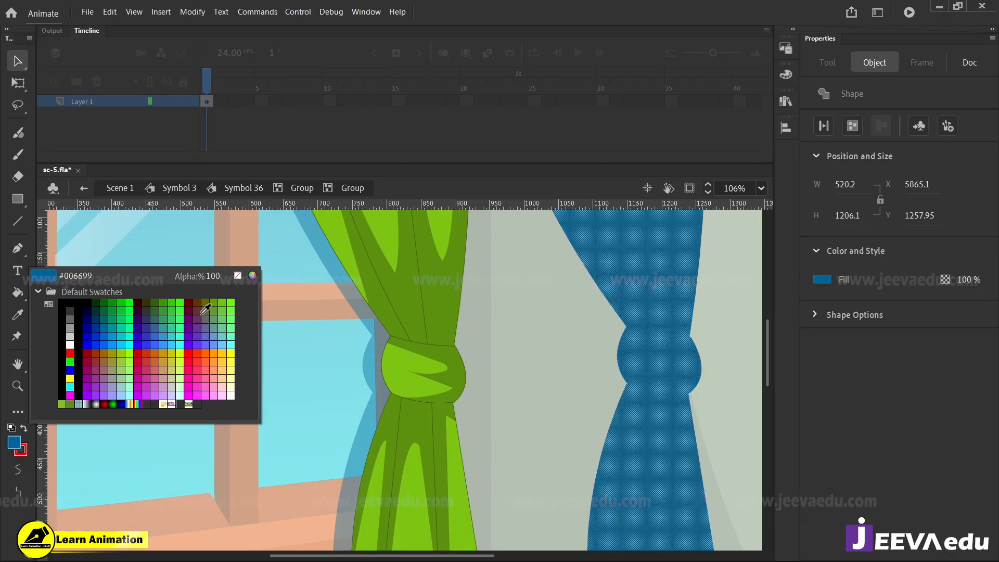
left_click(216, 276)
type("40")
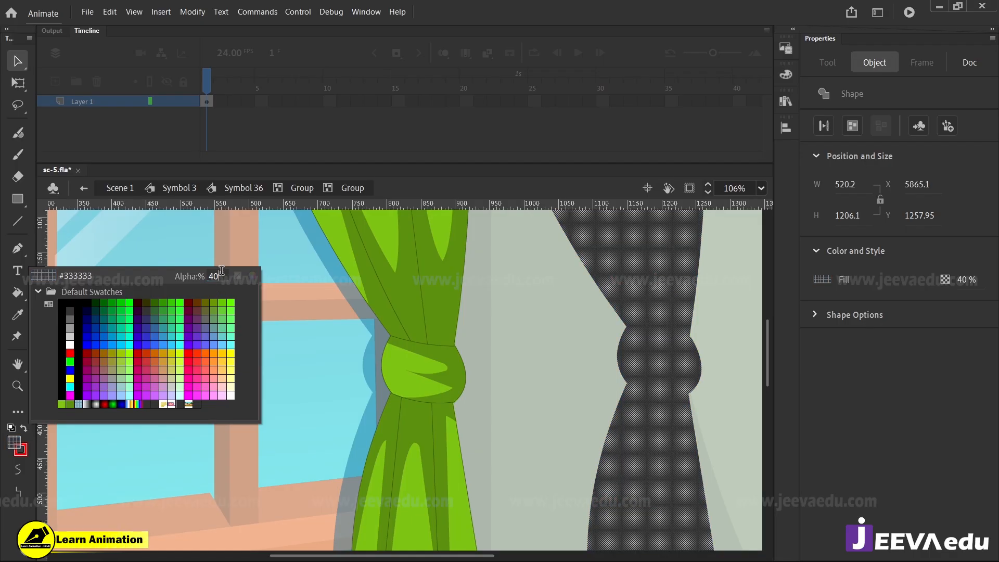
left_click(339, 274)
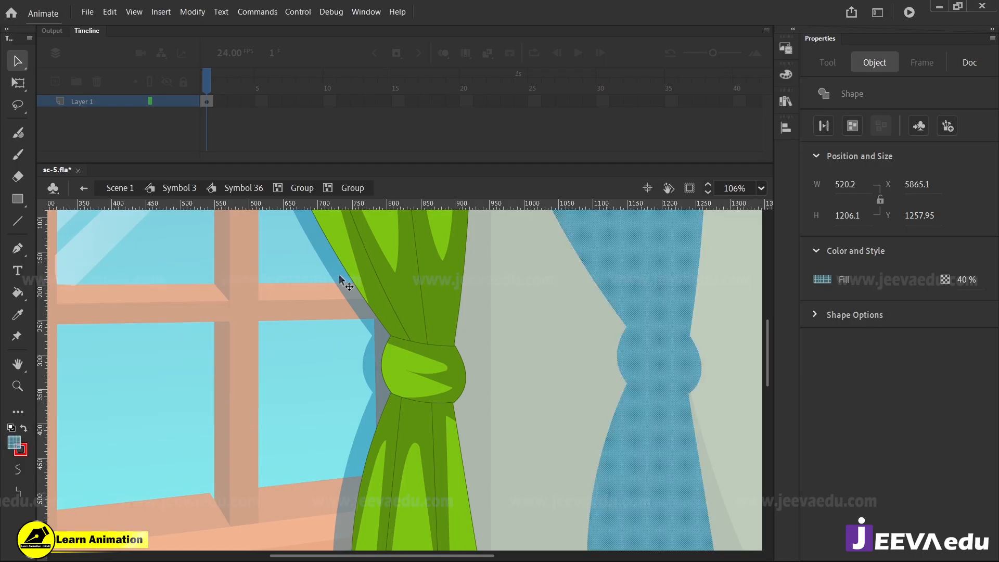
left_click(501, 344)
left_click(627, 340)
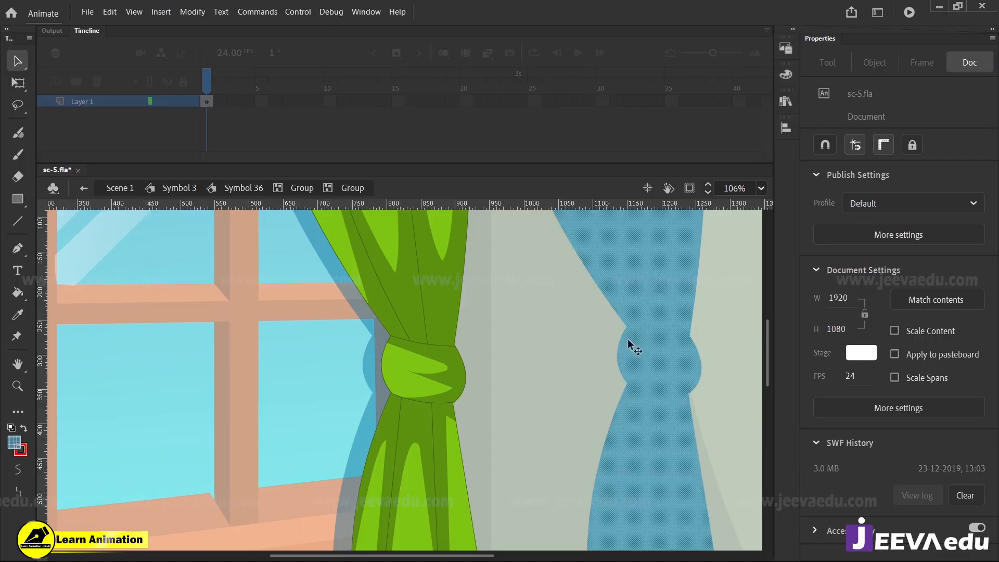
Move the shadow copy over to the curtain, group it and cut it out of the drawing
left_click_drag(642, 374, 460, 386)
key("ctrl+g")
key("ctrl+x")
Leave the curtain and window groups and return to the Symbol 3 level showing the whole kitchen
left_click(377, 412, "ctrl+alt")
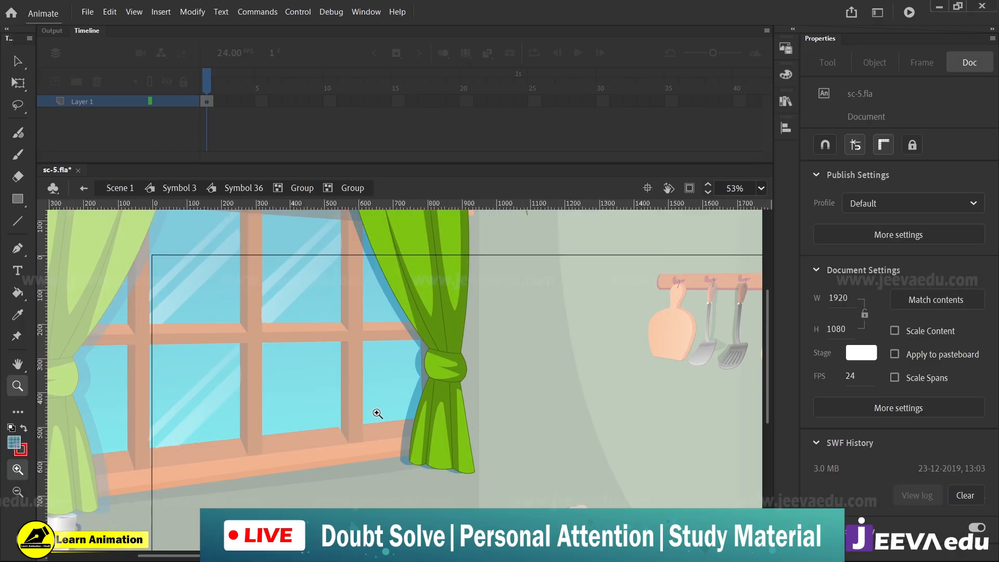
double_click(503, 398)
left_click(439, 413, "alt")
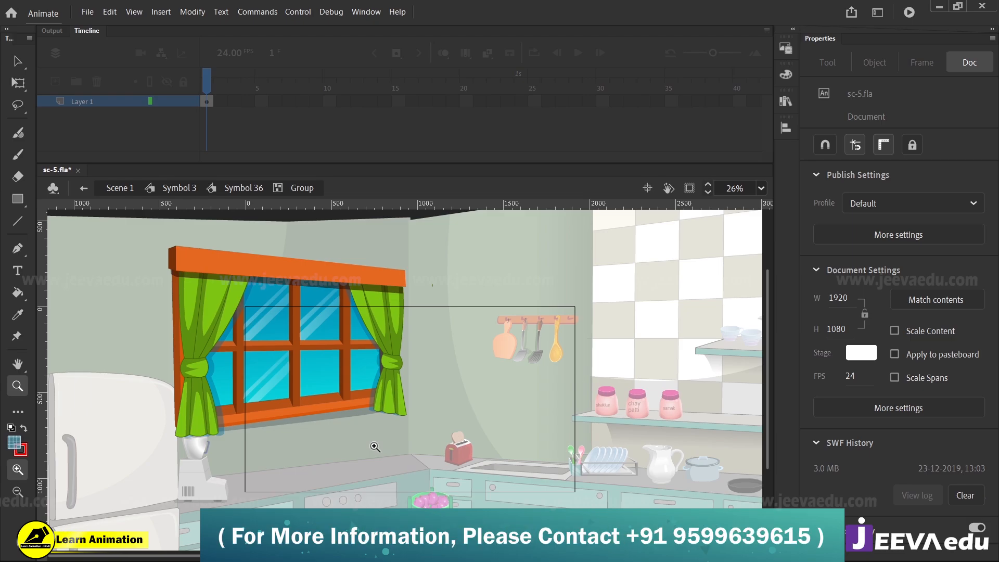
left_click(397, 435, "ctrl")
left_click(411, 443, "ctrl+alt")
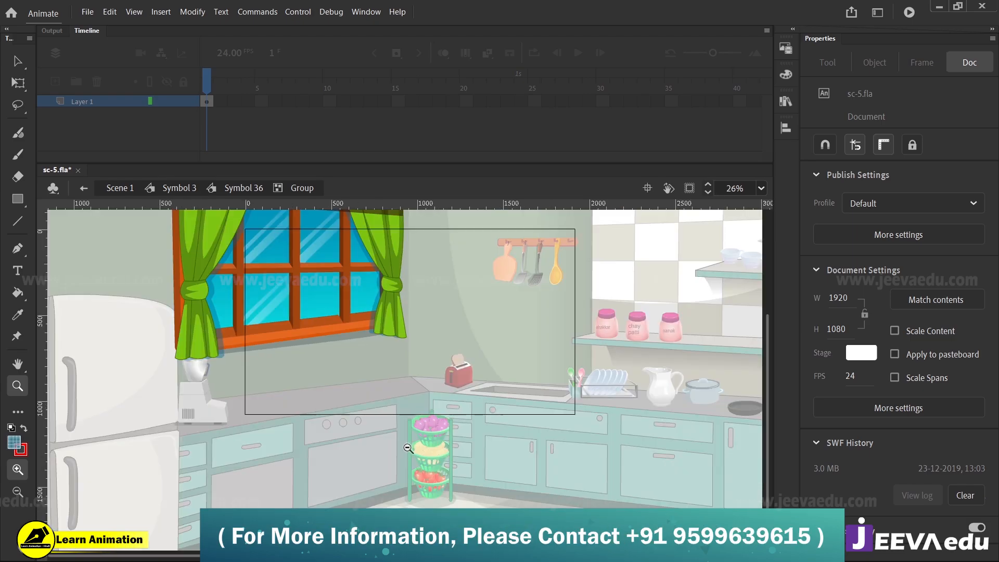
left_click(404, 442, "ctrl+alt")
double_click(388, 444)
left_click(171, 188)
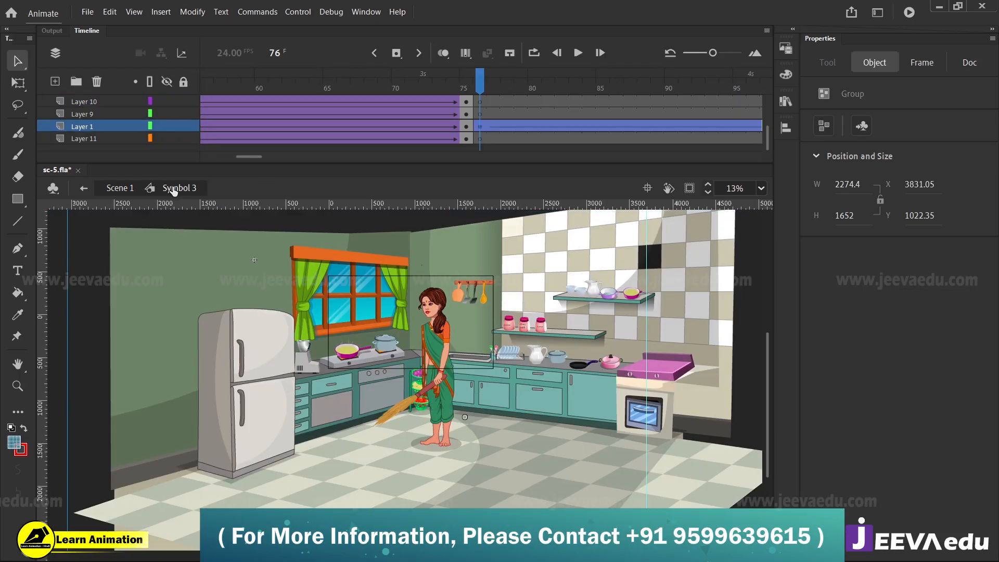
Examine the shadow cast by the pan on the stove and the shading of the surrounding kitchen
key("z")
left_click(355, 374)
left_click(354, 375)
left_click(355, 375)
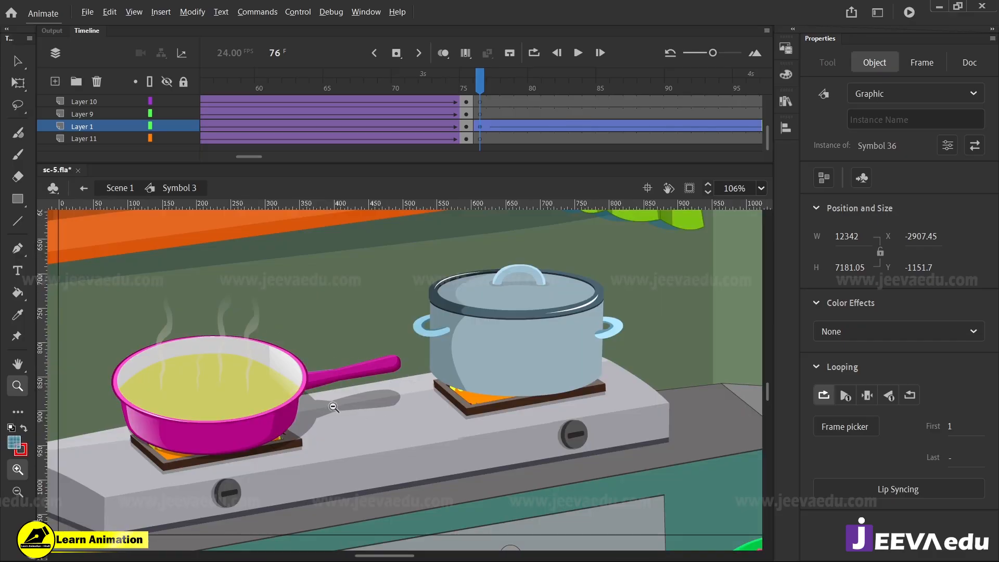
left_click(327, 401, "alt")
left_click(366, 386)
left_click(388, 406, "alt")
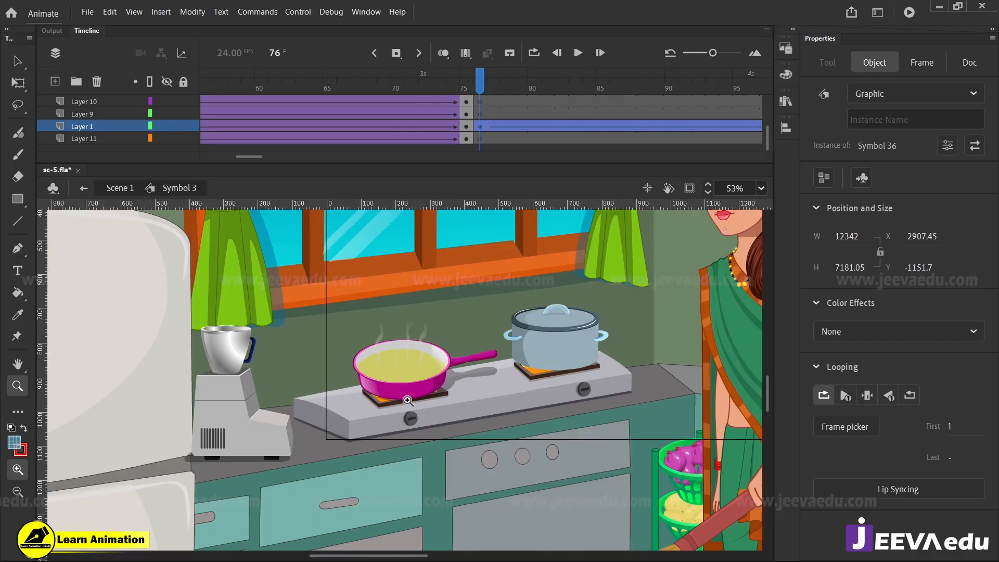
left_click(431, 405, "alt")
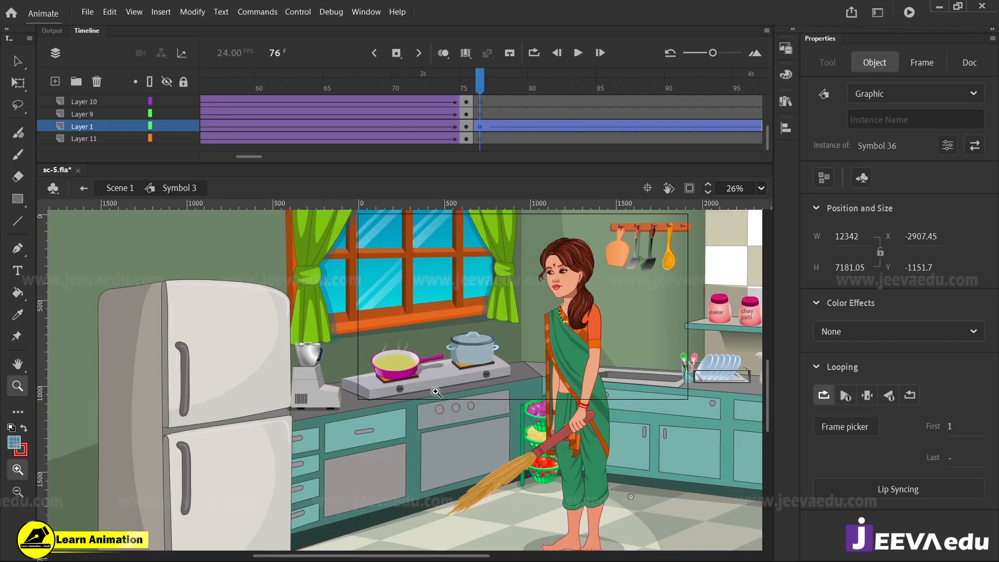
left_click(483, 411, "alt")
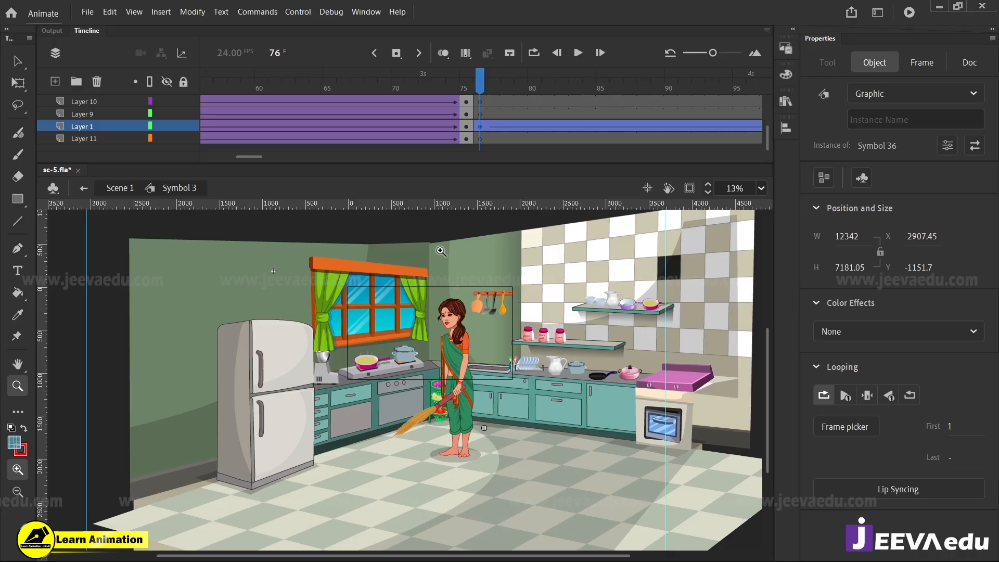
Go up to Scene 1, reopen Symbol 3 from there and clip the content outside the stage
left_click(121, 189)
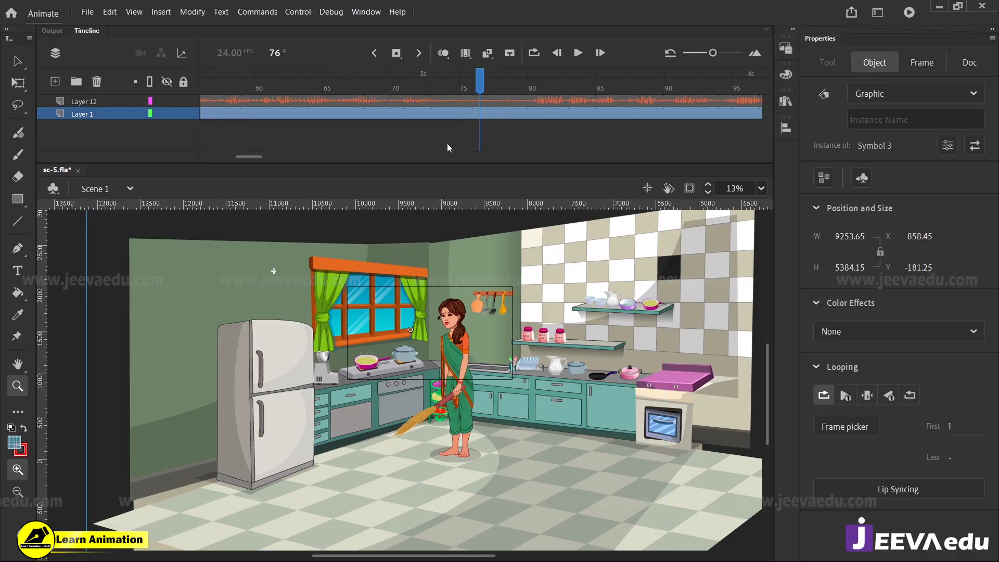
key("v")
double_click(469, 348)
key("z")
left_click(689, 188)
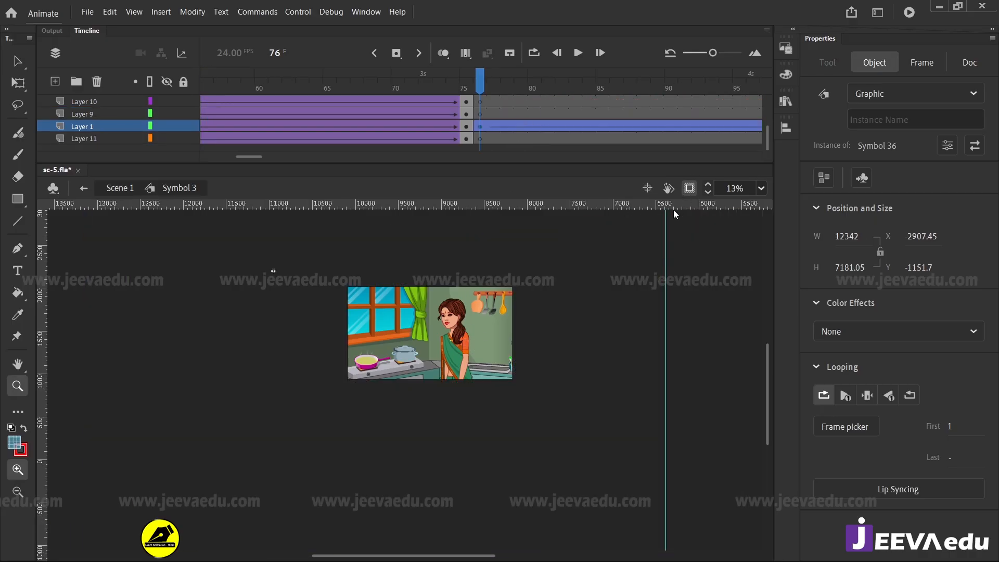
Fit the clipped stage in view and move the playhead to the living-room shot at frame 256
left_click(522, 310)
left_click_drag(368, 379, 652, 327)
left_click_drag(321, 261, 725, 498)
mouse_move(496, 79)
left_mouse_down()
mouse_move(595, 79)
mouse_move(493, 80)
left_mouse_up()
left_click_drag(454, 154, 341, 119)
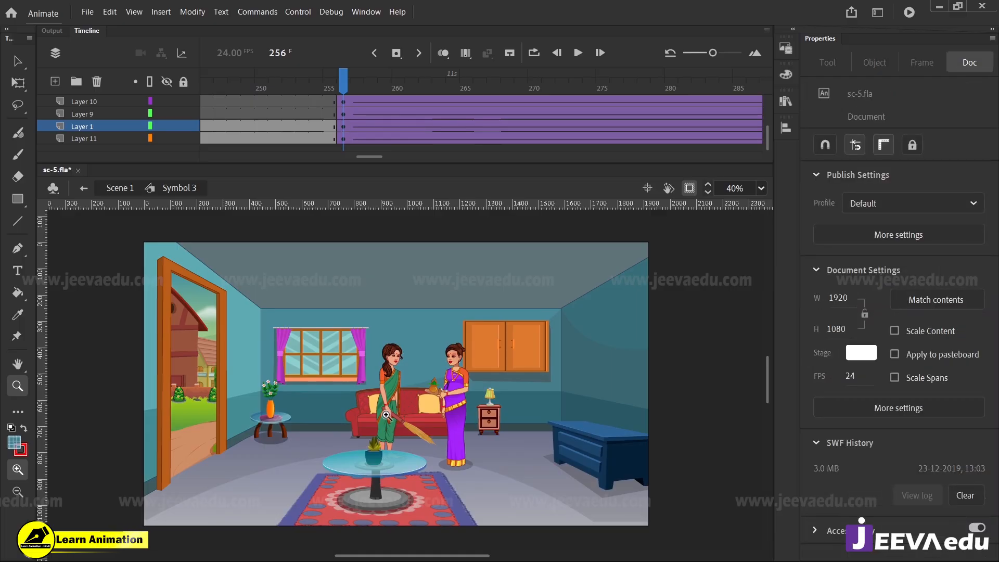
Open Symbol 49, the small glass side table with the flower vase, and enter its inner group
left_click(369, 455)
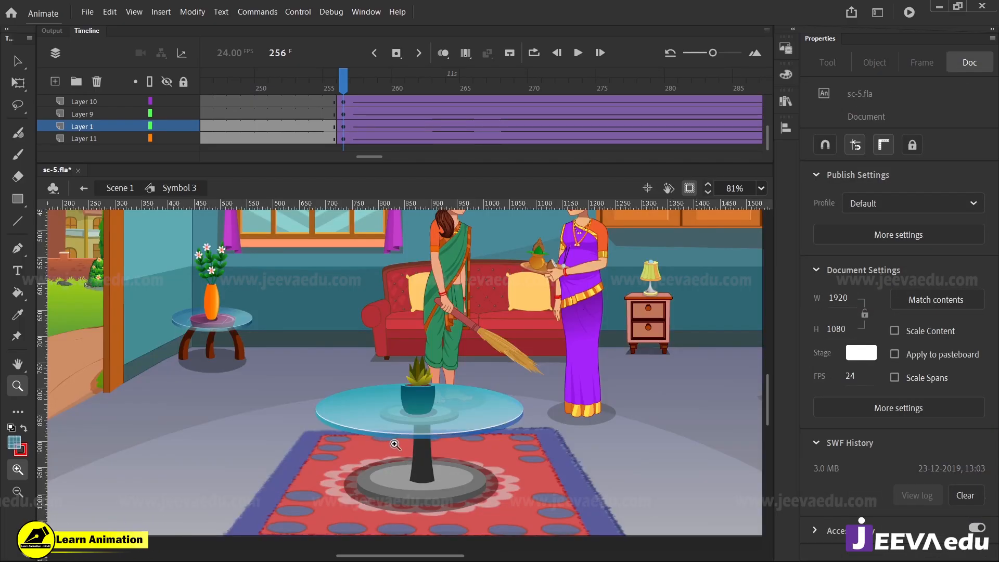
left_click(203, 317)
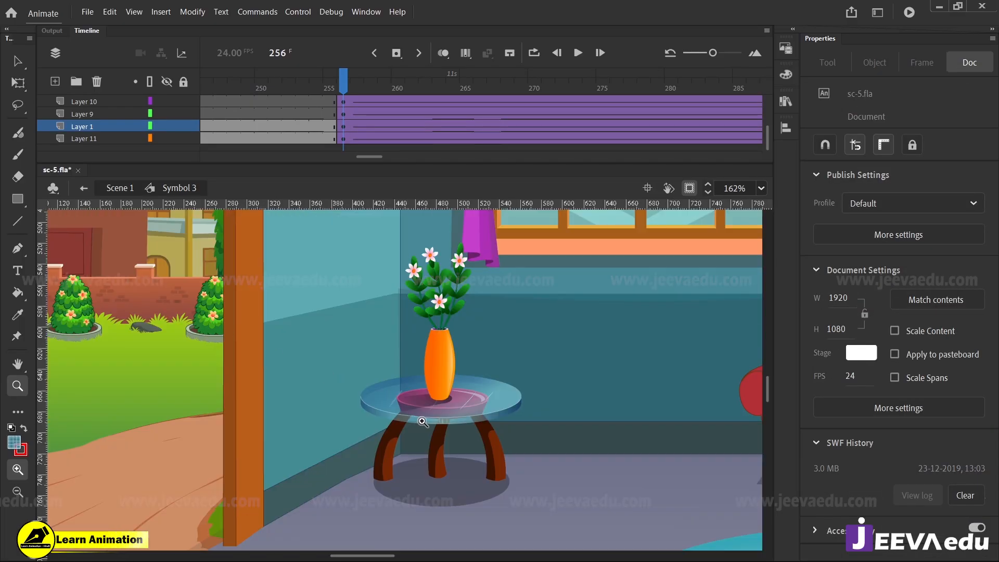
left_click(207, 340)
left_click(212, 337)
left_click_drag(442, 392, 427, 461)
key("v")
double_click(458, 408)
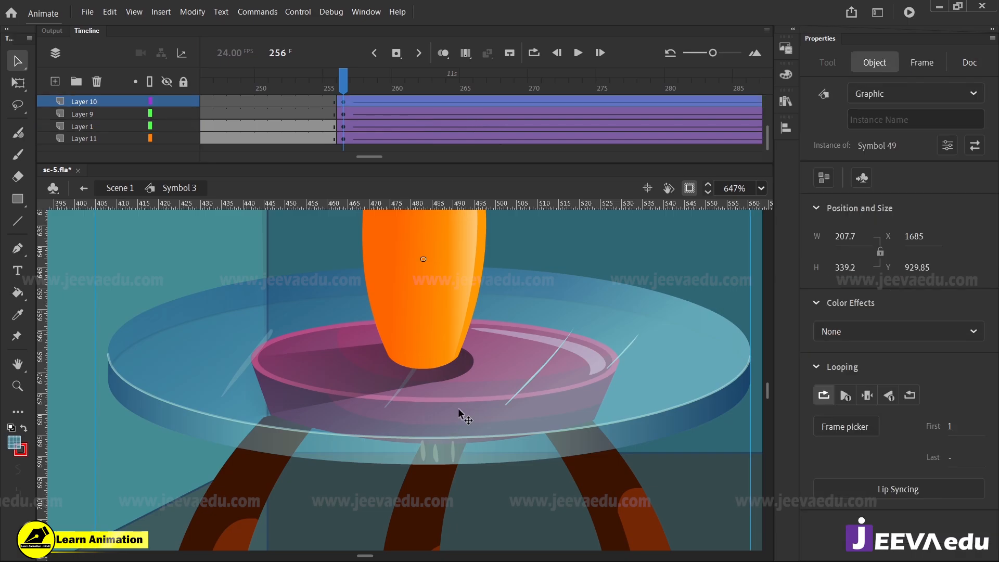
double_click(458, 408)
left_click(457, 408)
Move the flower vase sideways off the glass side table to about X 294
left_click(426, 314)
key("z")
left_click(421, 357, "alt")
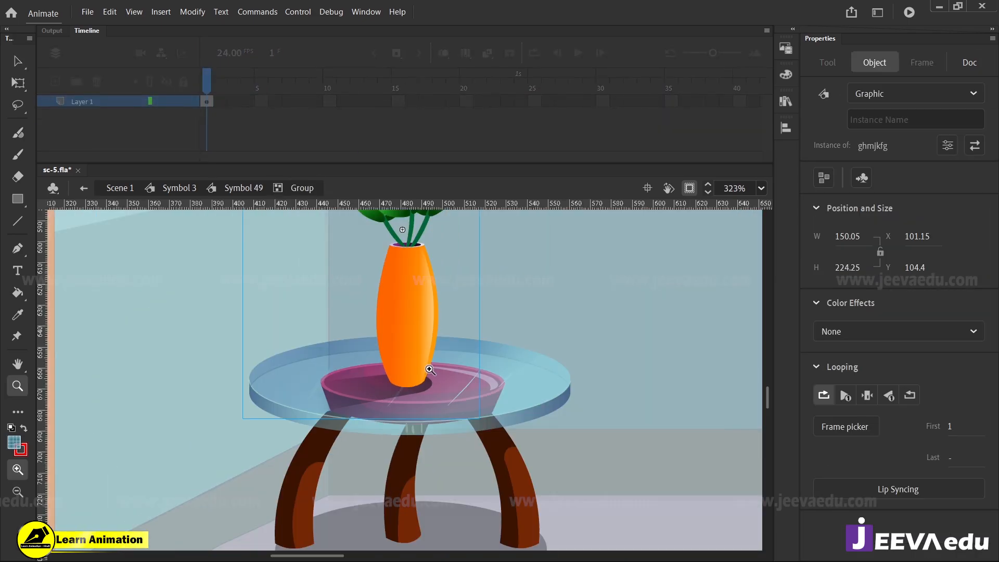
key("v")
left_click_drag(411, 349, 715, 348)
Open the glass tabletop, Symbol 12 copy 2, enter its inner group and select the blue top ellipse
key("z")
left_click(427, 387)
key("v")
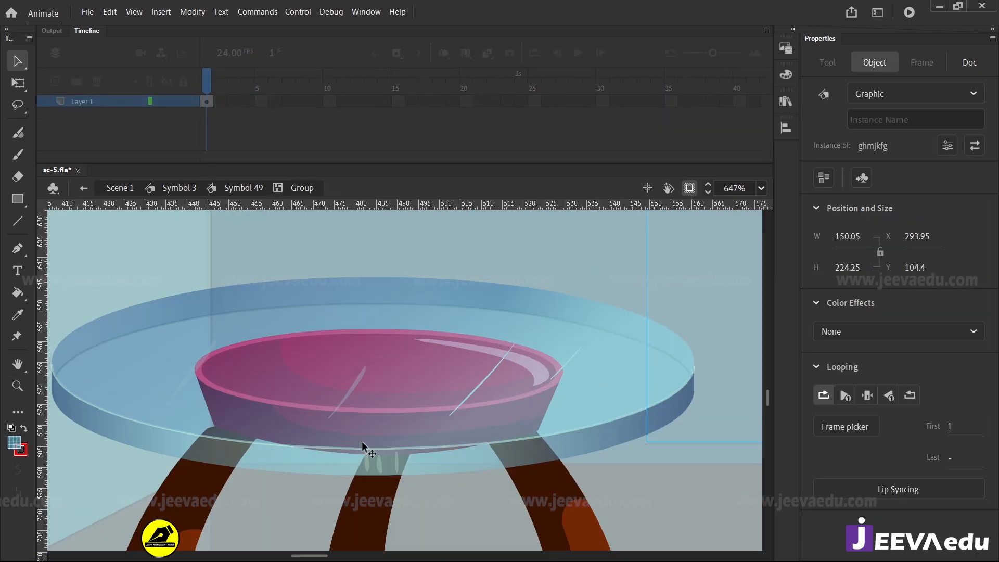
key("z")
left_click(313, 426, "alt")
left_click(341, 403)
key("v")
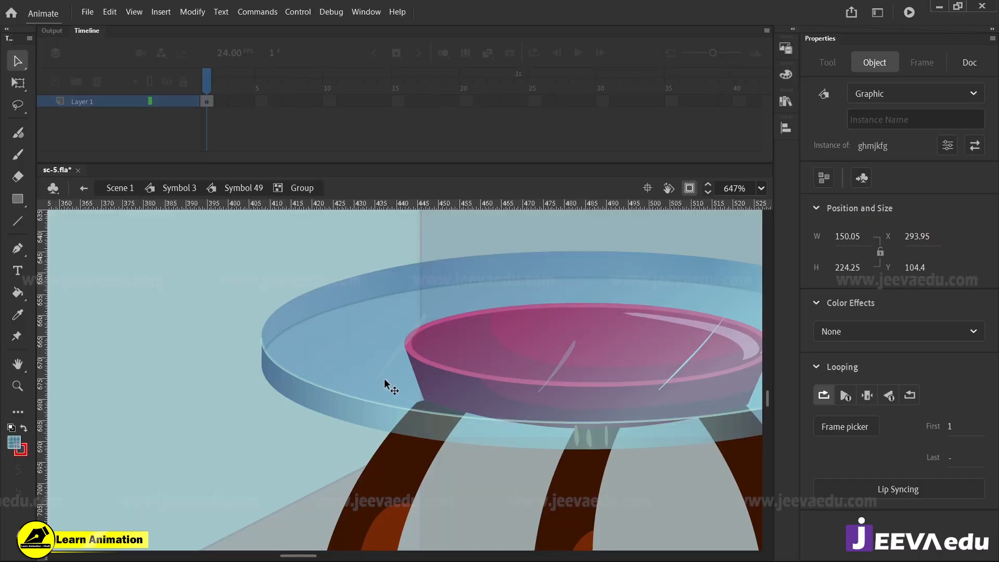
double_click(383, 378)
double_click(384, 378)
left_click(446, 382)
key("z")
left_click(413, 386, "alt")
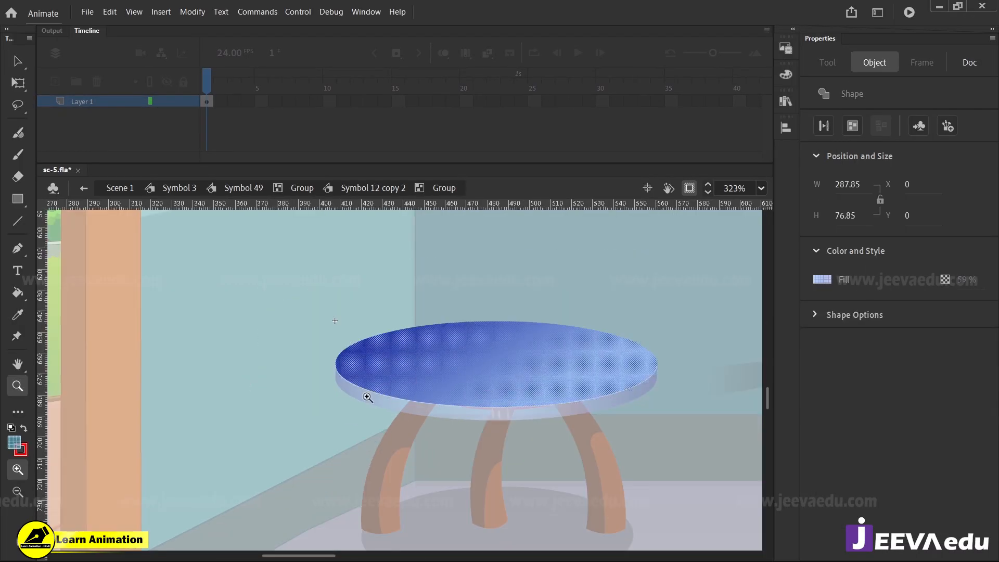
Place a copy of the tabletop's blue ellipse beside the table over the door frame, at about X -356, Y -5
key("space")
left_click_drag(372, 397, 521, 400)
key("v")
left_click_drag(623, 379, 227, 374, "alt")
left_click(310, 294)
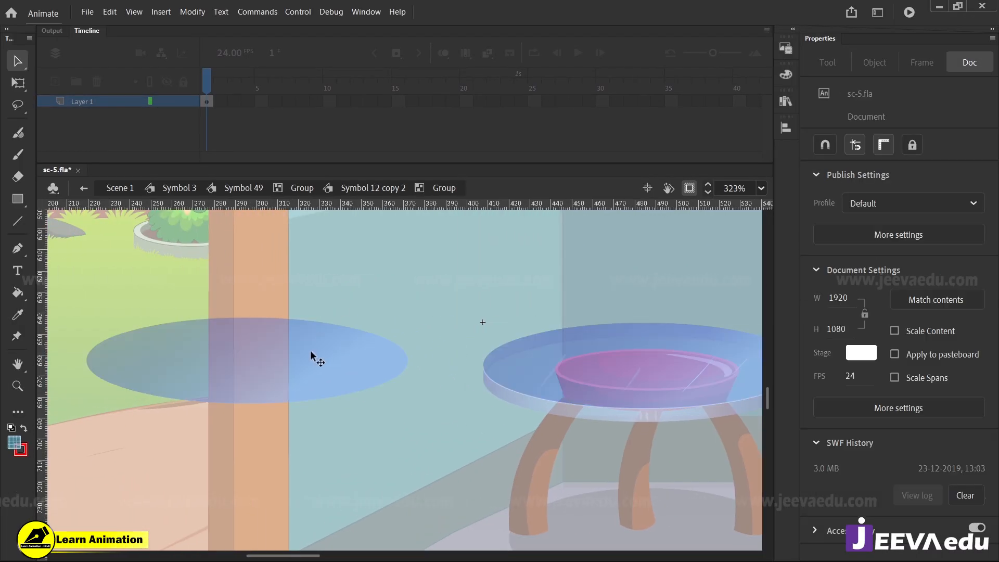
Inspect the ellipse copy's linear gradient fill, checking the colour and alpha of both gradient stops
left_click(310, 349)
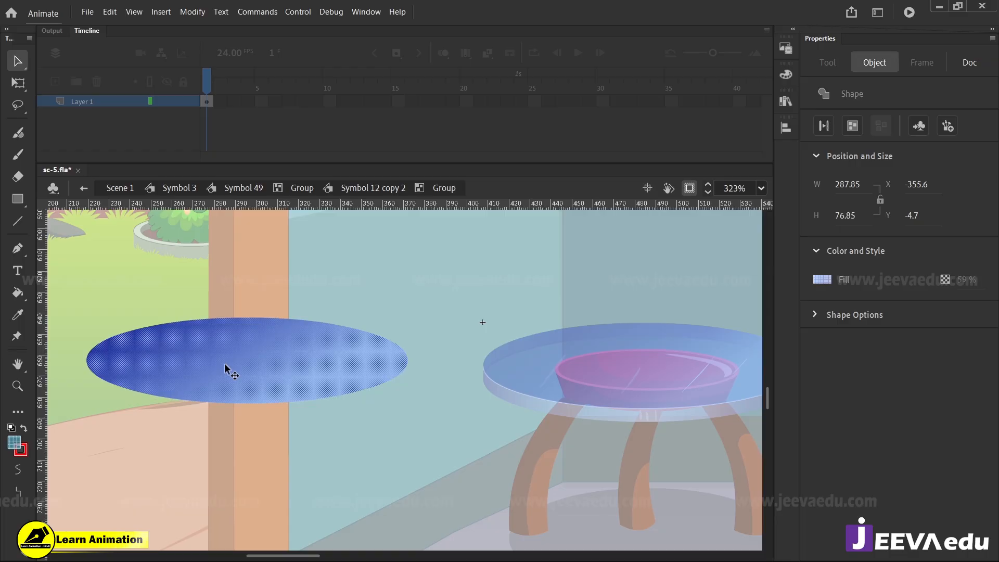
left_click(312, 314)
left_click(314, 358)
left_click(786, 75)
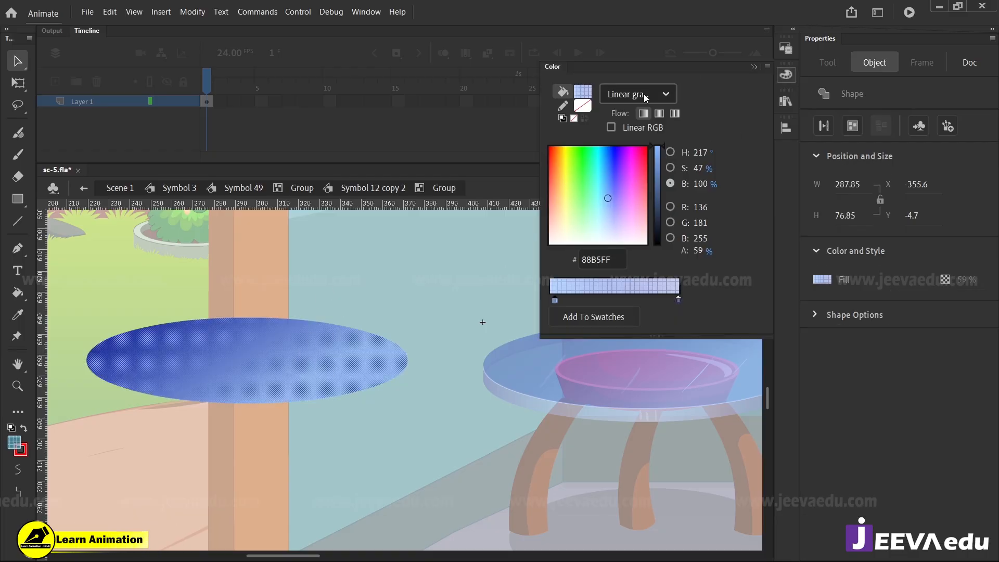
left_click(664, 96)
left_click(645, 159)
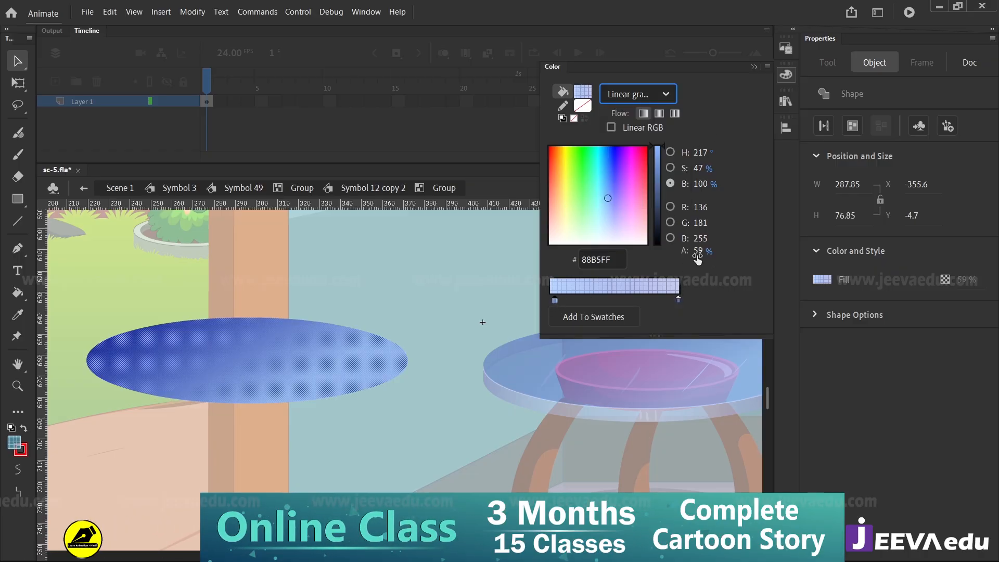
left_click(678, 299)
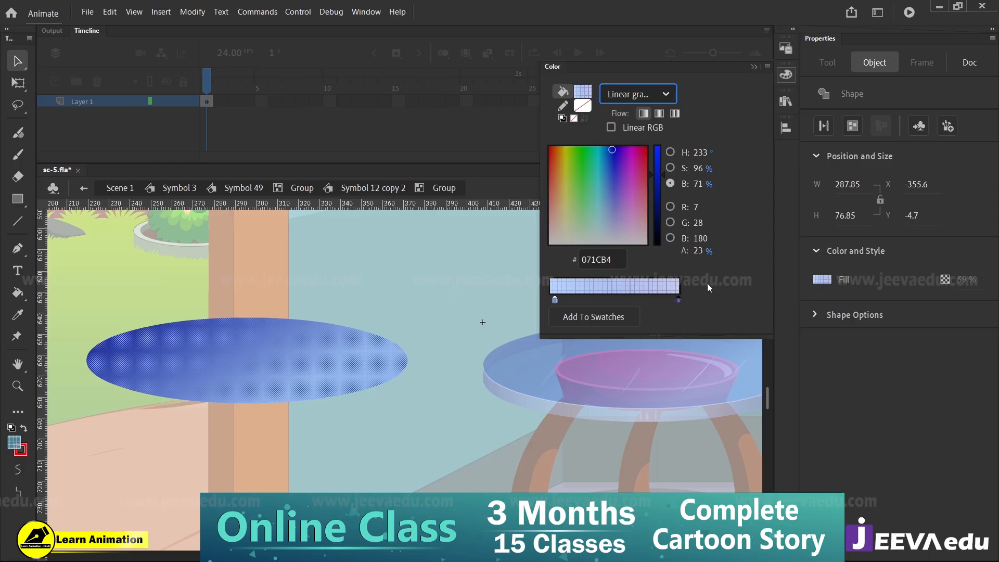
Examine the glass tabletop's front rim and the light line along its edge up close
left_click(479, 289)
left_click_drag(402, 429, 359, 352)
left_click(528, 313)
key("z")
left_click(494, 327)
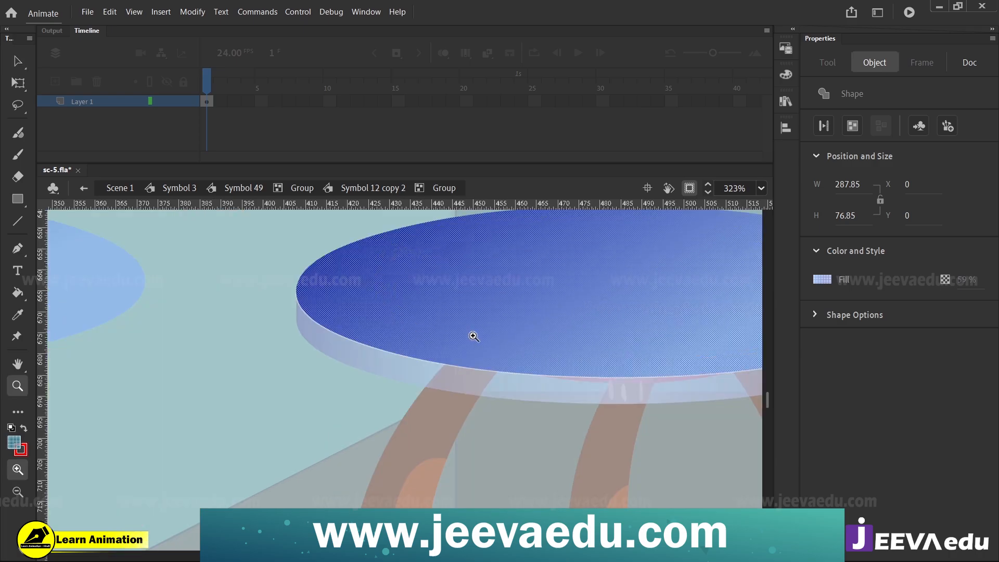
left_click(427, 345)
left_click(285, 378)
key("v")
left_click(304, 399)
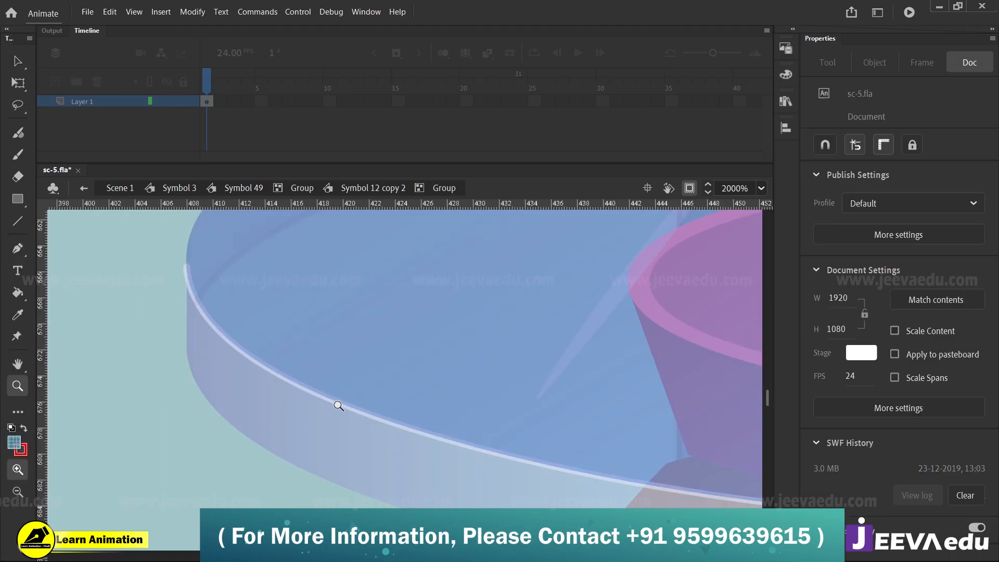
left_click(347, 409)
left_click(350, 409)
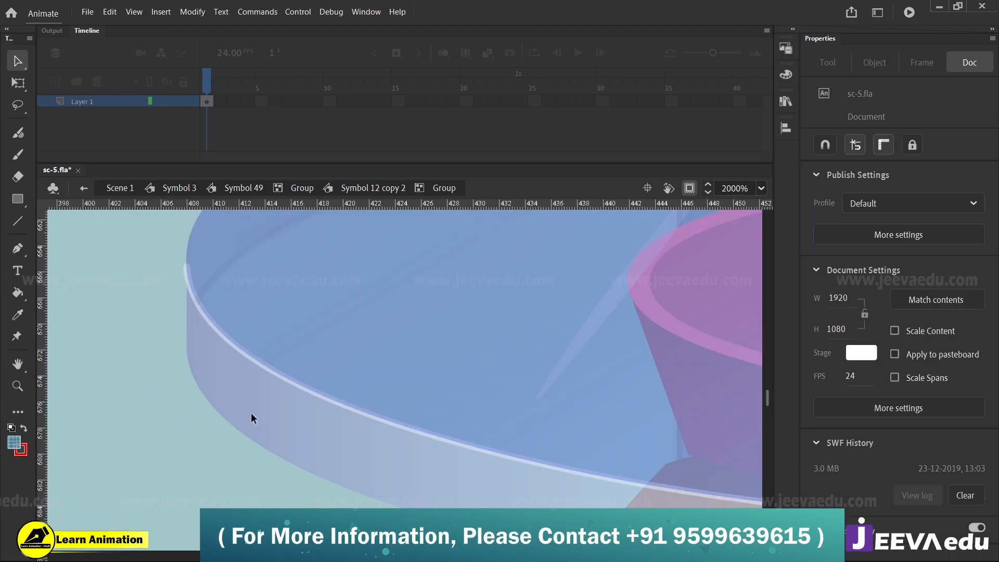
Leave the inner ellipse group and Symbol 12 copy 2, returning to the table group
double_click(271, 411)
key("z")
key("v")
double_click(165, 341)
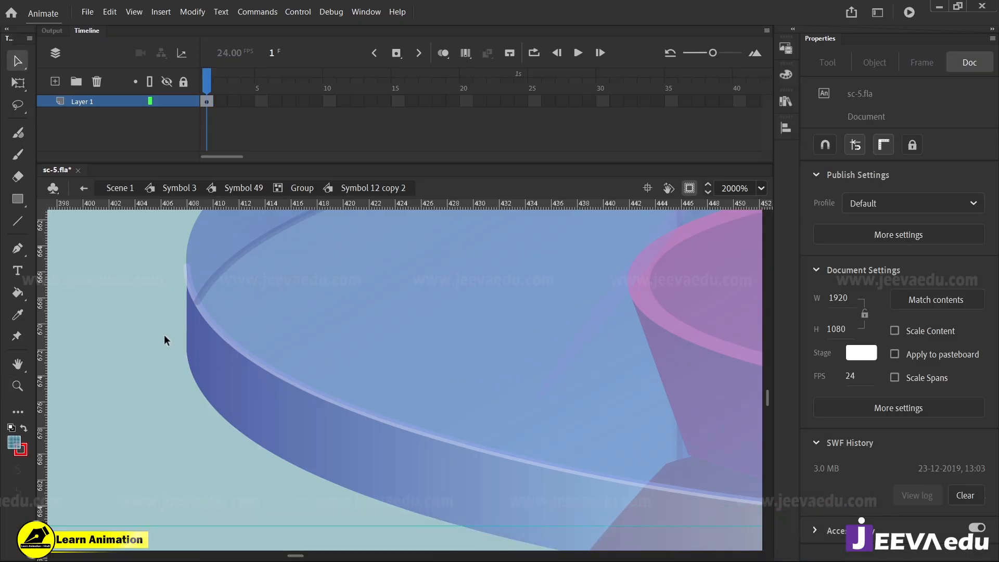
key("z")
left_click(334, 388, "alt")
left_click(334, 389, "alt")
key("v")
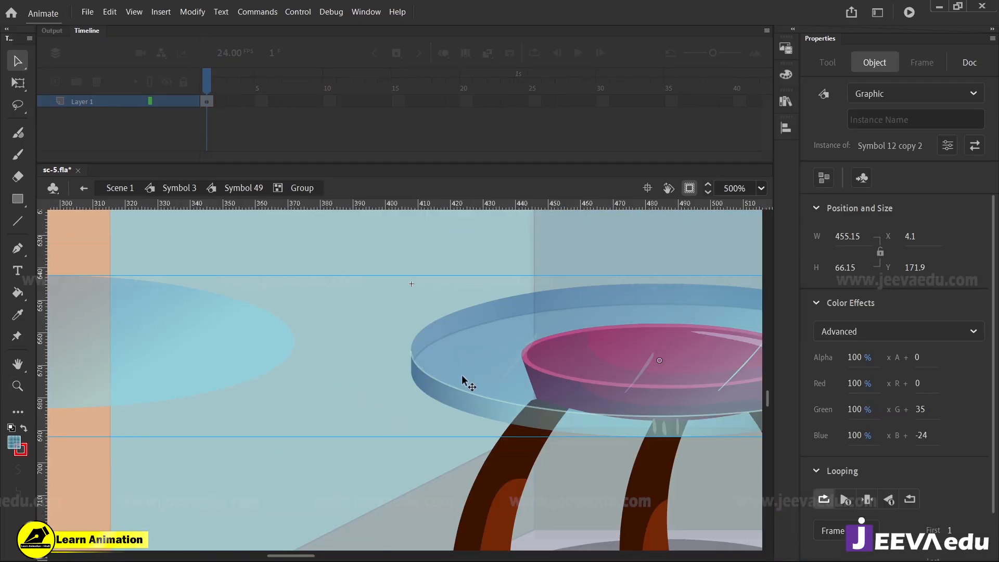
Reopen Symbol 12 copy 2 and enter the inner group of its blue top ellipse
double_click(463, 381)
key("z")
left_click(426, 383)
key("v")
left_click(463, 384)
double_click(461, 383)
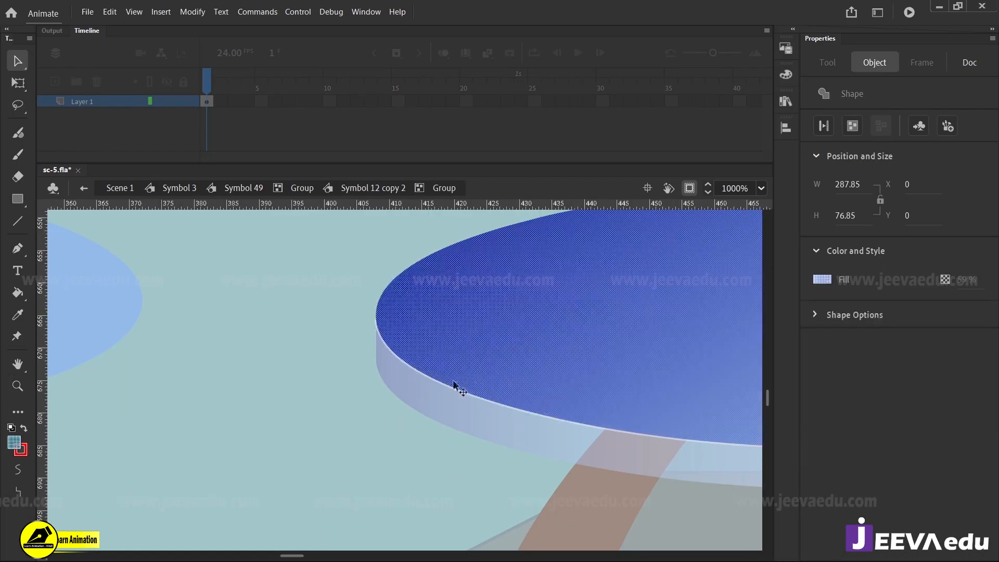
left_click(415, 381)
Examine how the semi-transparent tabletop and its rim overlap the table legs and the bowl
key("z")
left_click(424, 398, "alt")
left_click(469, 400, "alt")
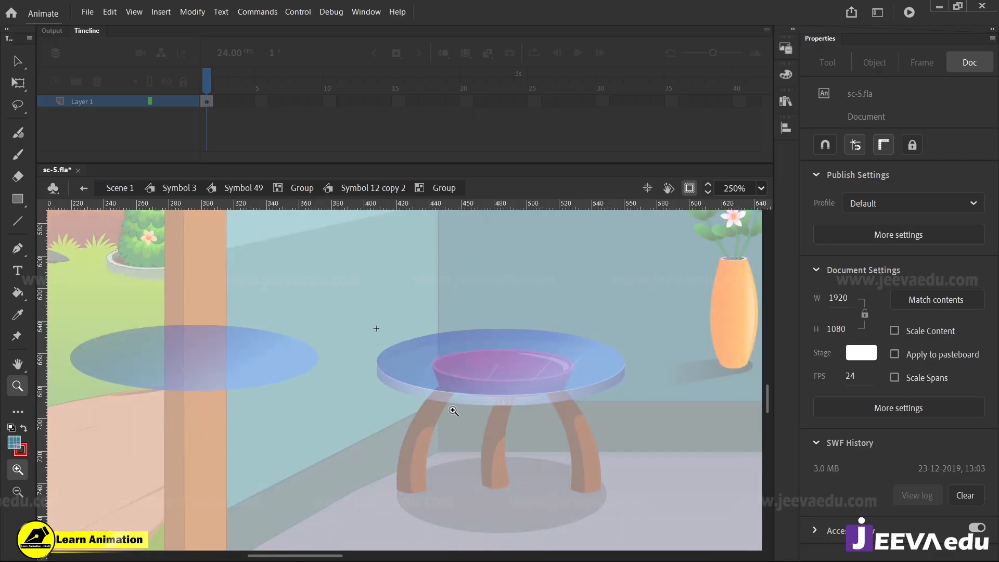
left_click(432, 391)
left_click(424, 391)
left_click(406, 388)
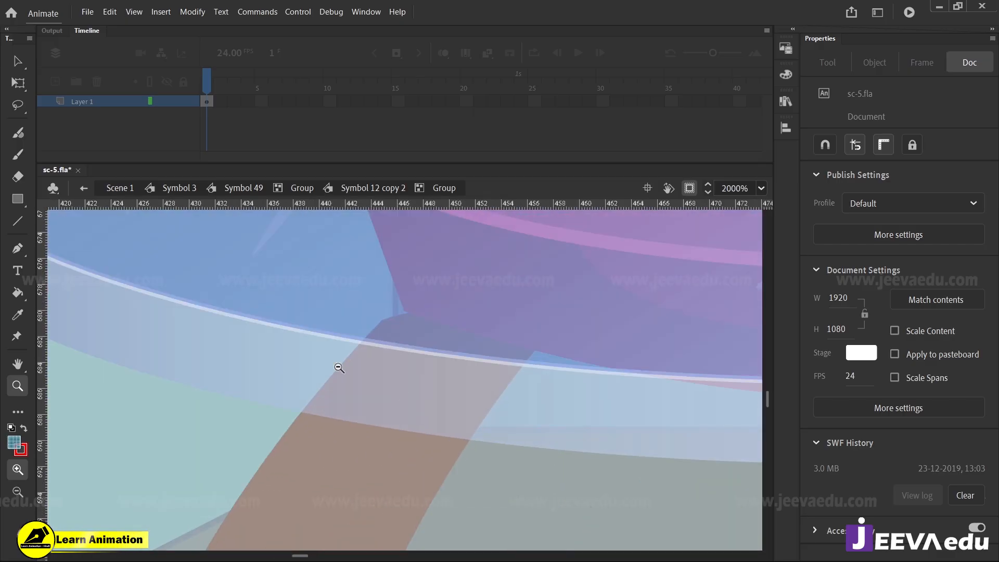
left_click(334, 379, "alt")
left_click(355, 384, "alt")
left_click(358, 388, "alt")
left_click(382, 385, "alt")
Delete the blue ellipse copy over the door frame and leave the inner group
key("v")
left_click(333, 379)
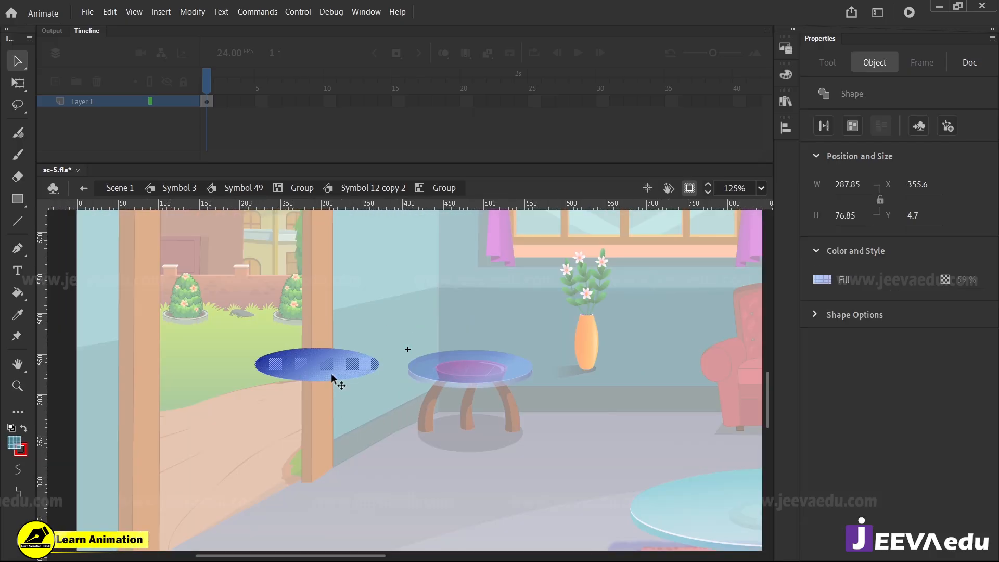
key("Delete")
double_click(390, 407)
Try moving the tabletop's top ellipse group over the door frame to about X -333, Y 3, and undo the move
key("z")
left_click(436, 392)
key("v")
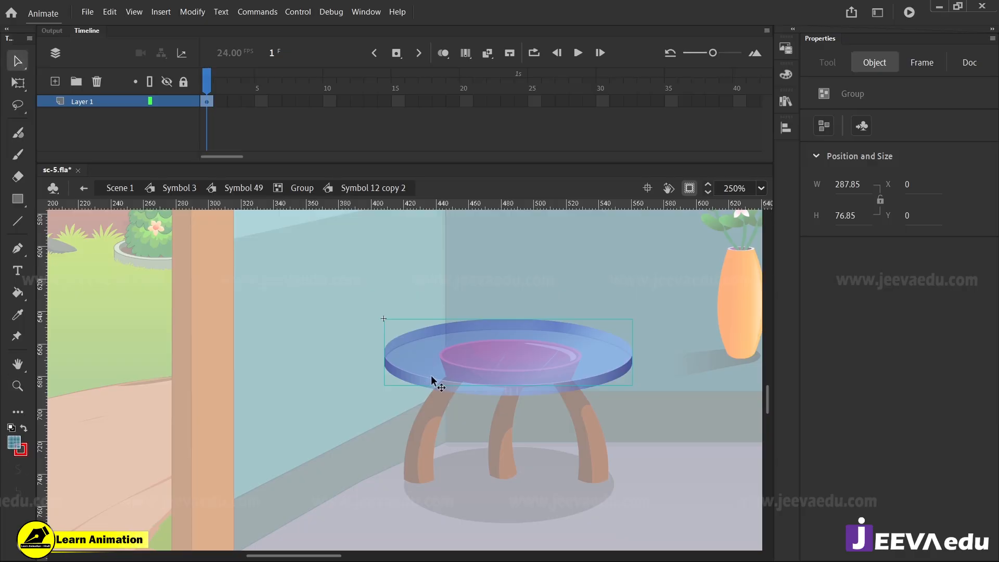
left_click_drag(431, 375, 144, 378)
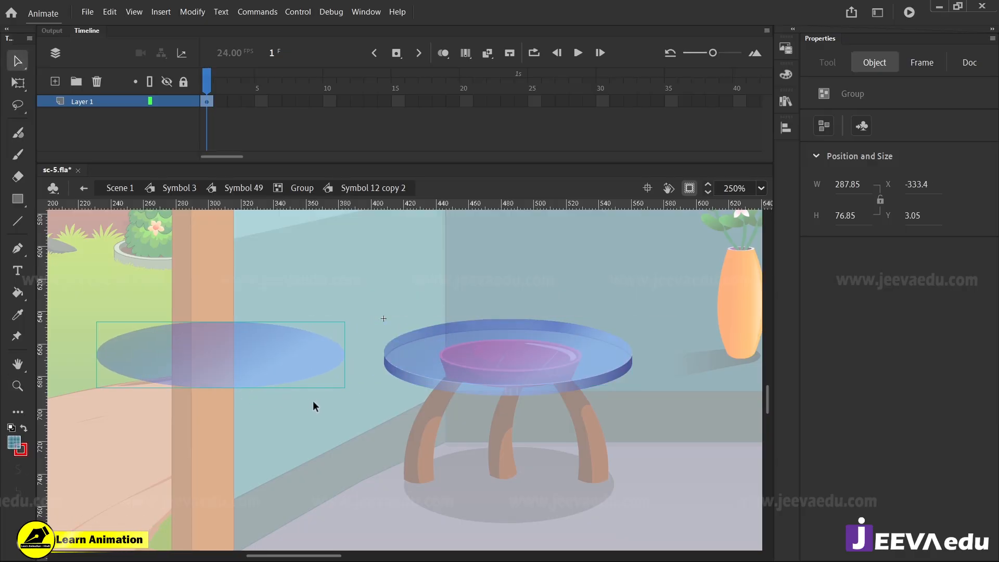
key("ctrl+z")
Leave the tabletop symbol and place a copy of the whole glass tabletop over the door frame at about X -233, Y 178
double_click(327, 404)
key("alt")
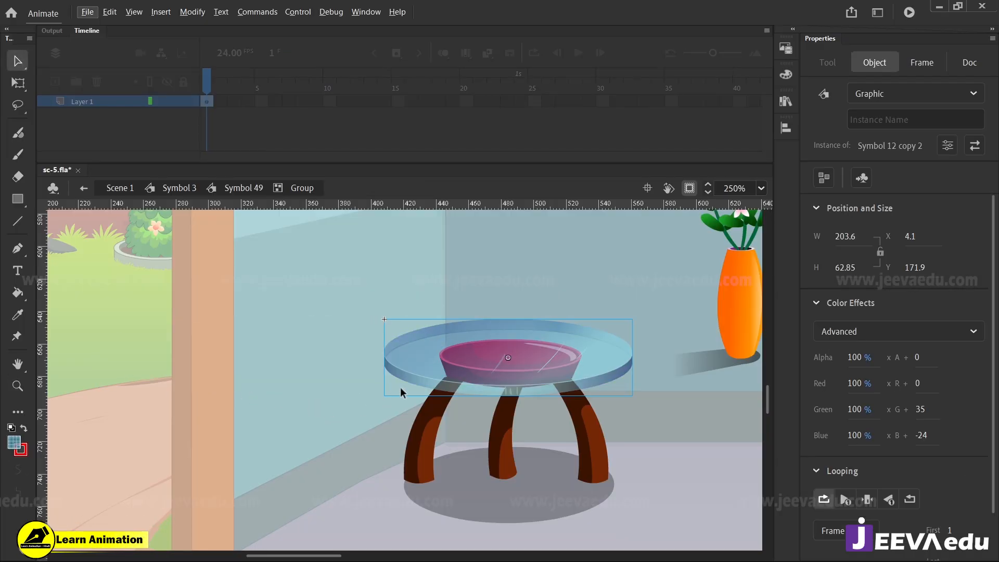
key("v")
left_click_drag(439, 379, 150, 388, "alt")
key("z")
left_click(208, 378)
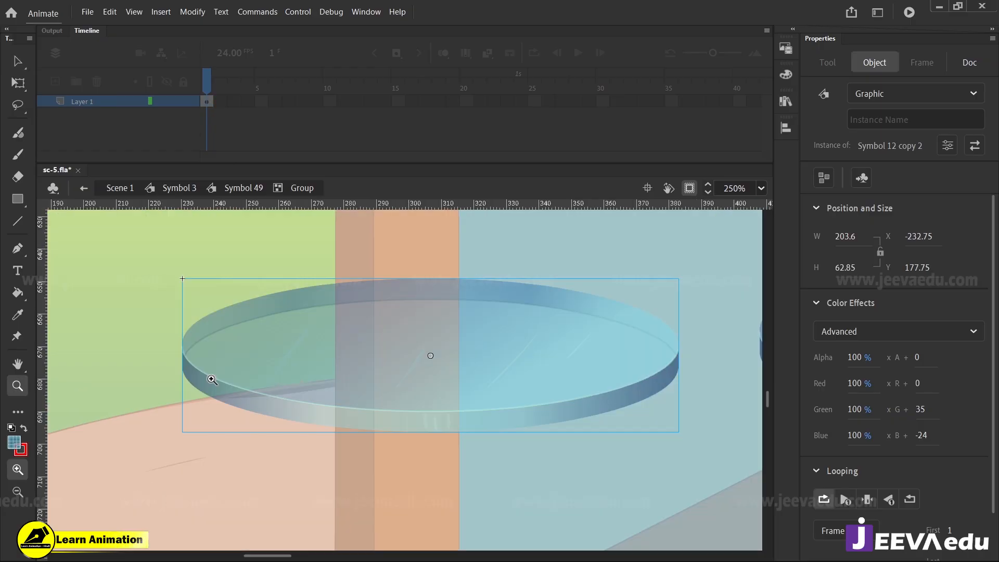
key("space")
left_click_drag(351, 435, 403, 442)
Break apart the tabletop copy and separate its blue ellipse to about X -231, Y 144, and its rim group to about X -254, Y 187
key("v")
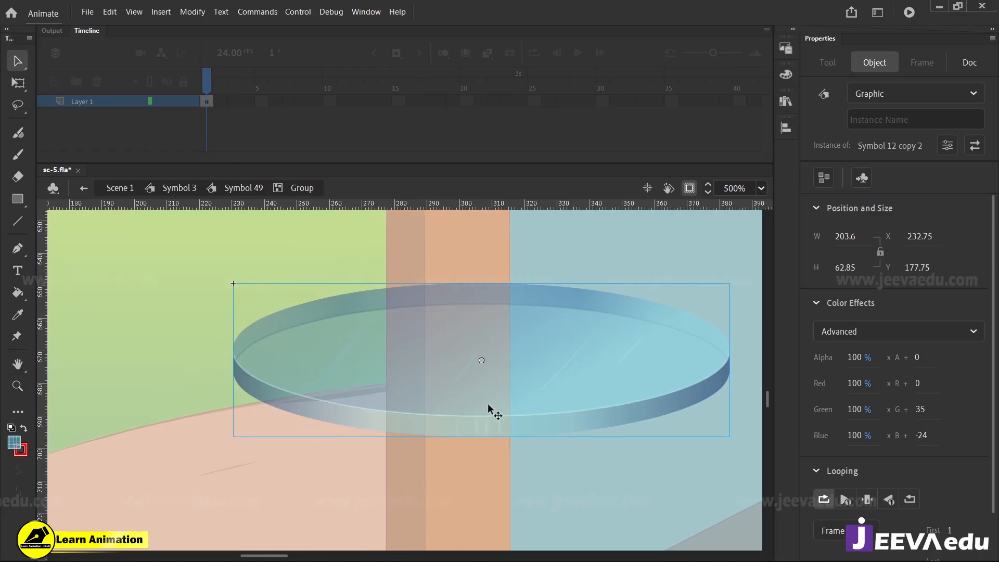
left_click_drag(488, 412, 463, 304)
key("ctrl+b")
left_click(273, 448)
left_click(365, 390)
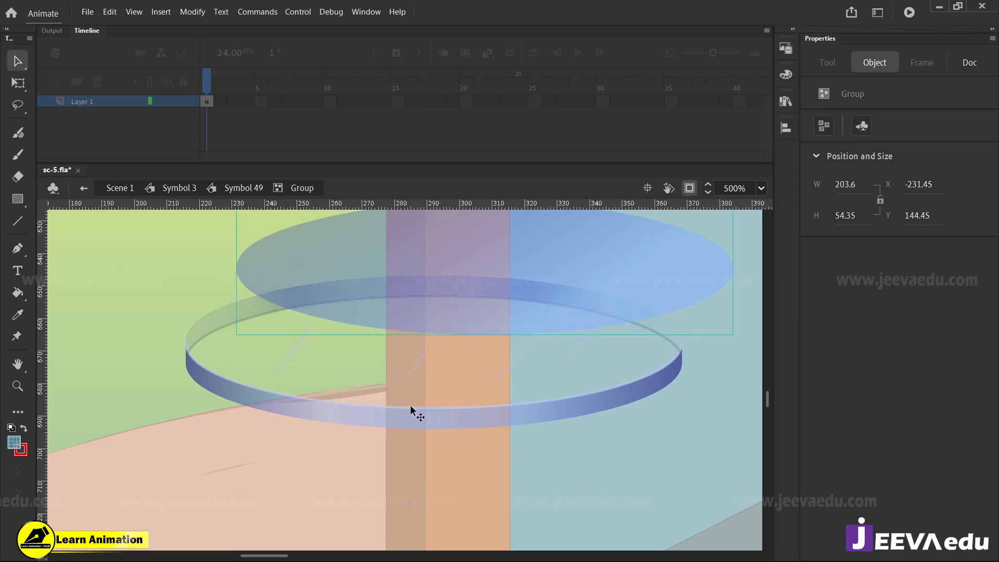
left_click_drag(427, 424, 426, 451)
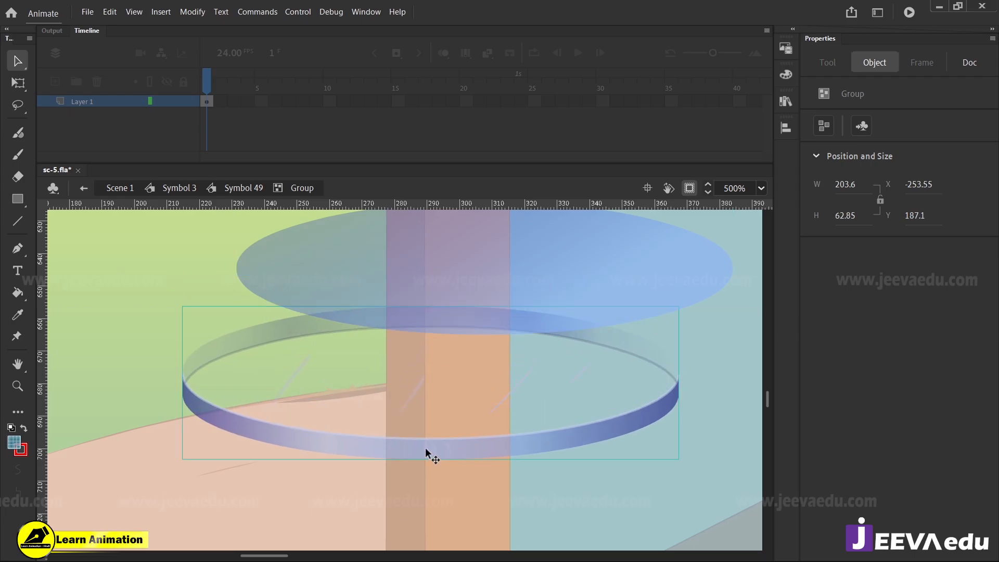
Undo a trial break-apart of the rim group, enter the group and select the front band's fill
key("ctrl+b")
key("ctrl+z")
double_click(411, 452)
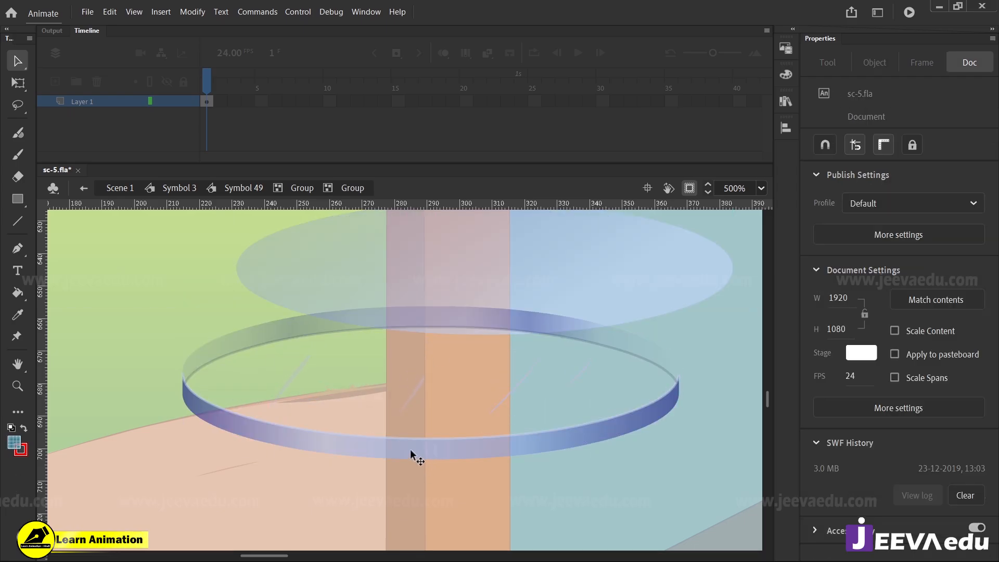
key("z")
left_click(402, 440)
key("v")
left_click(391, 405)
key("z")
left_click(387, 395)
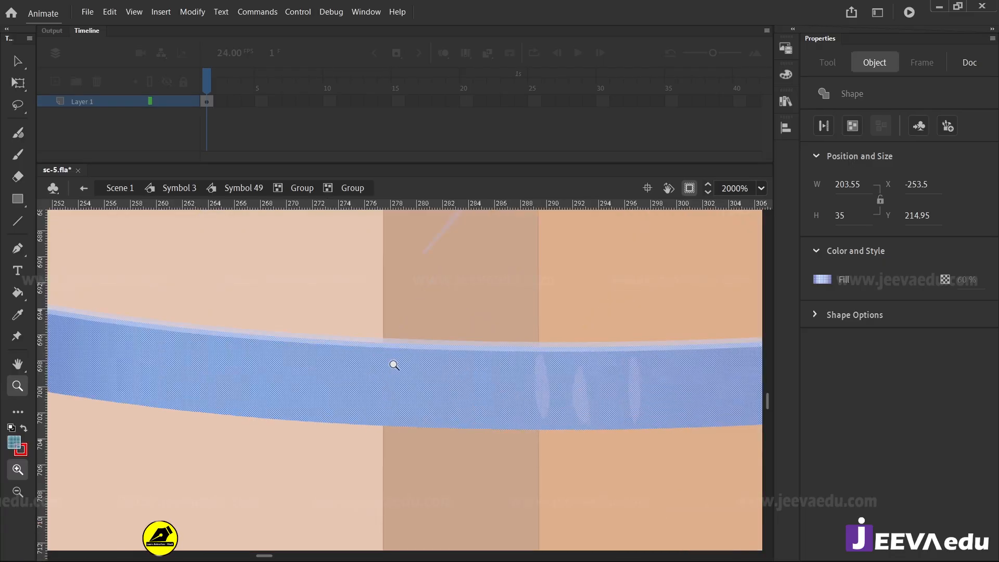
Pull the light edge line off the front rim to about X -256, Y 241, and inspect the detached stroke
key("v")
left_click(423, 334)
left_click(421, 344)
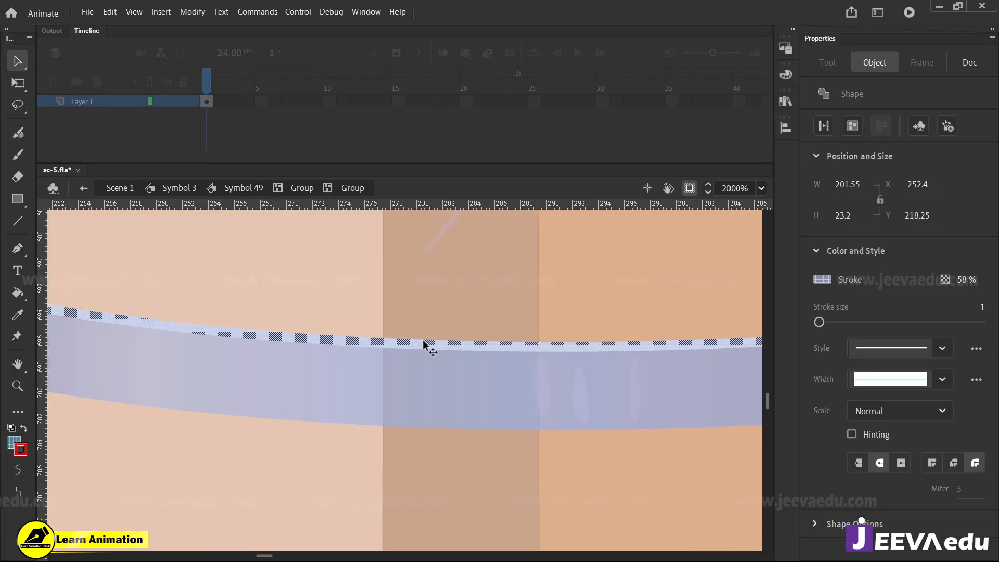
left_click(433, 335)
key("z")
left_click(400, 349, "alt")
mouse_move(381, 407)
left_mouse_down()
mouse_move(398, 375)
mouse_move(401, 456)
left_mouse_up()
key("v")
left_click(414, 348)
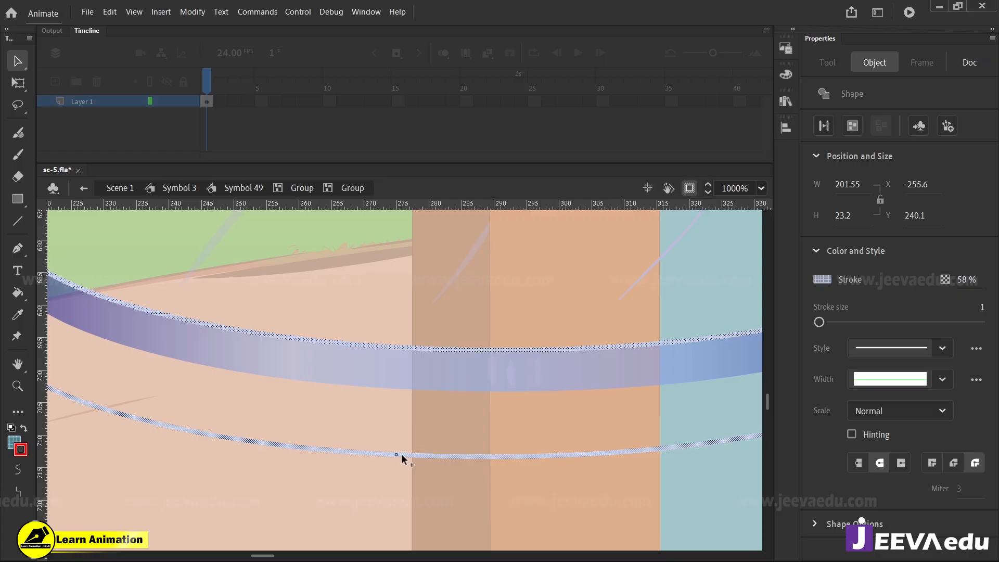
key("z")
left_click(295, 466)
key("v")
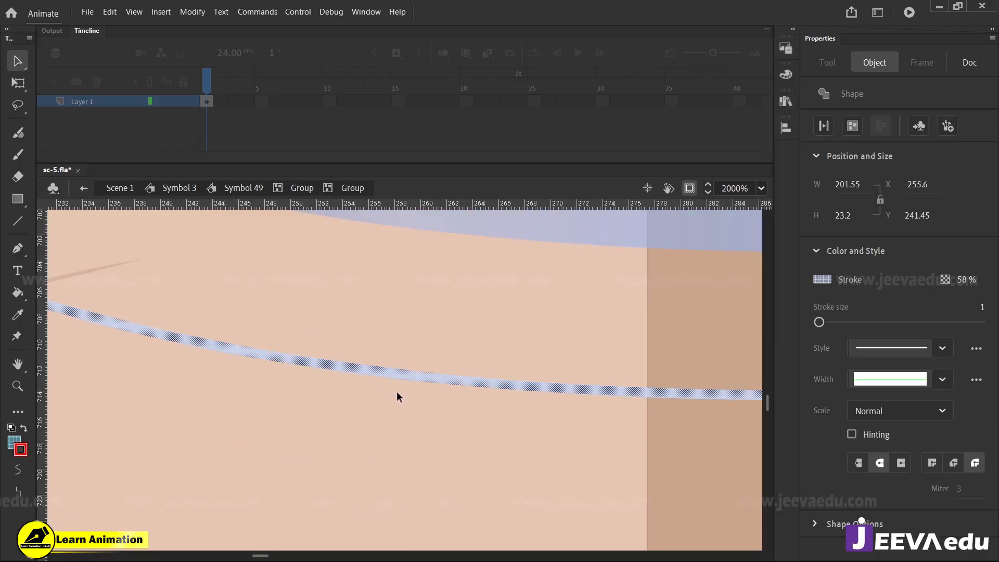
left_click(419, 390)
Select the front rim band and shift its linear gradient sideways with the Gradient Transform tool
key("z")
left_click(426, 380, "alt")
left_click(427, 380, "alt")
left_click(427, 379, "alt")
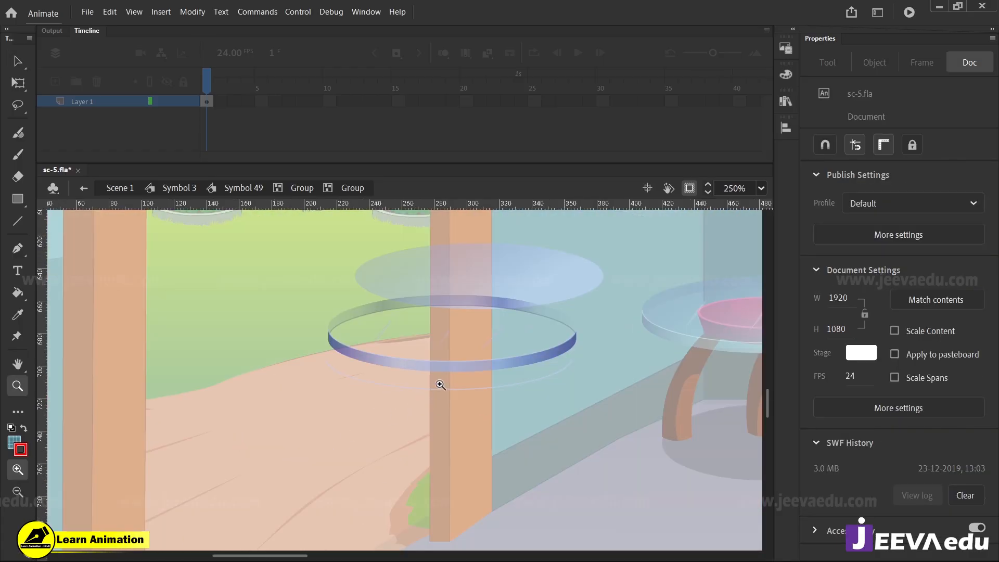
left_click(440, 384)
key("v")
left_click(489, 352)
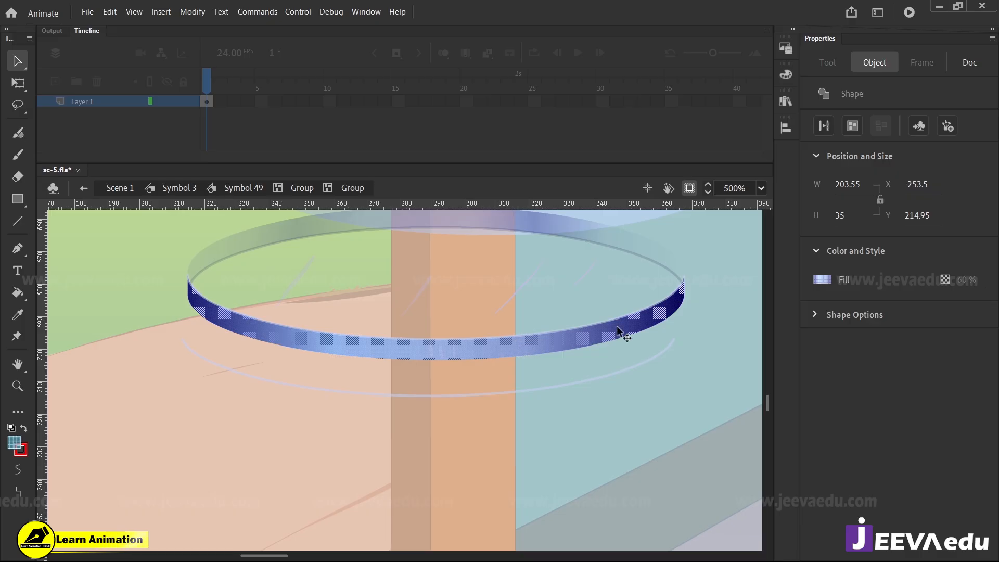
key("f")
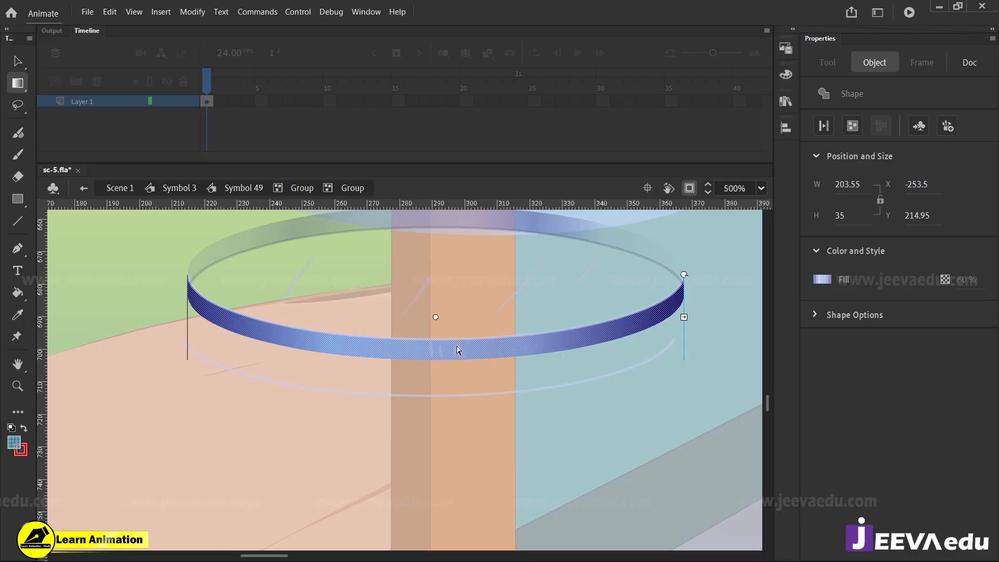
key("Delete")
left_click(444, 358)
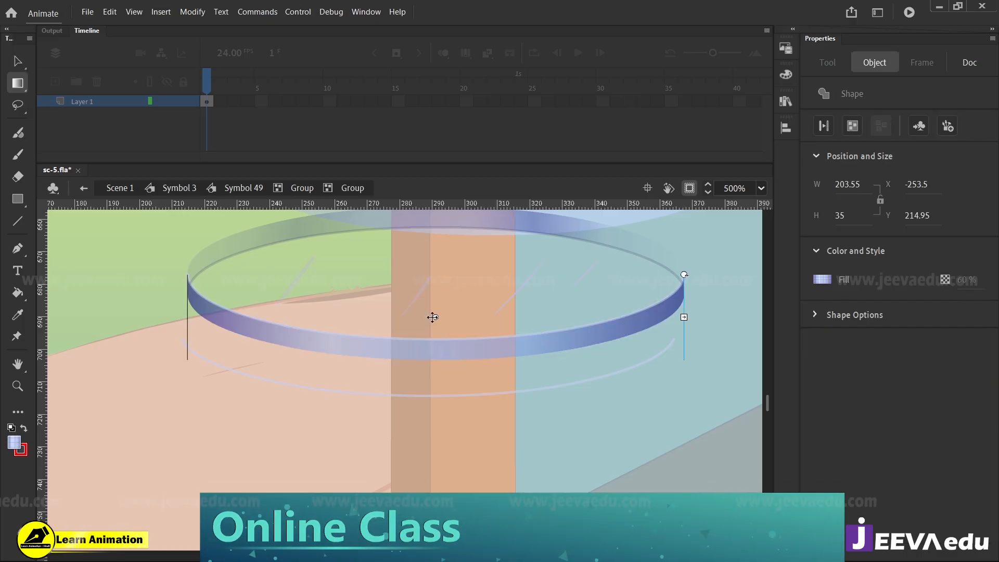
left_click_drag(436, 368, 482, 362)
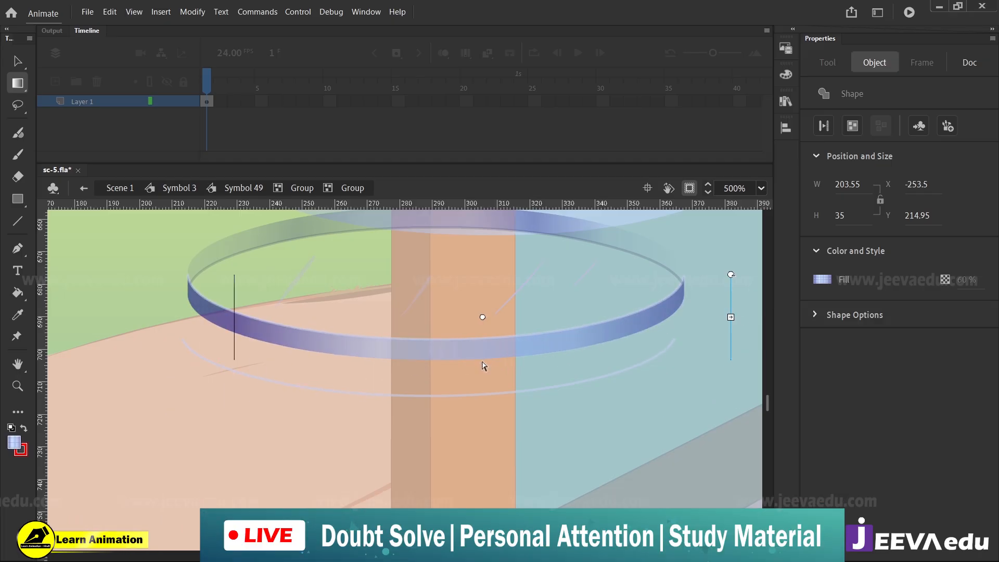
Check the rim band's linear gradient fill, adding an extra colour stop near its dark end and removing it again
key("v")
left_click(486, 349)
left_click(785, 74)
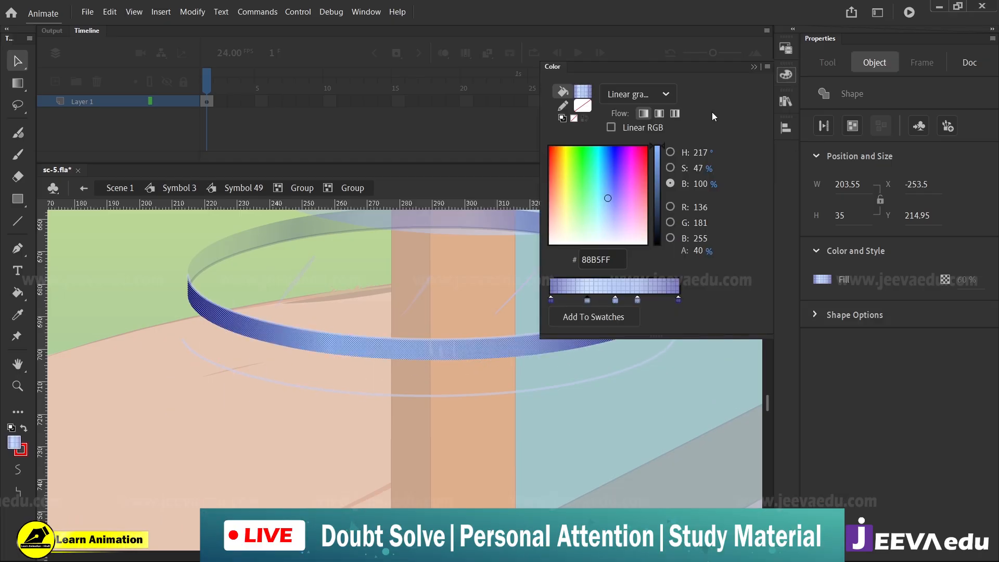
left_click(647, 94)
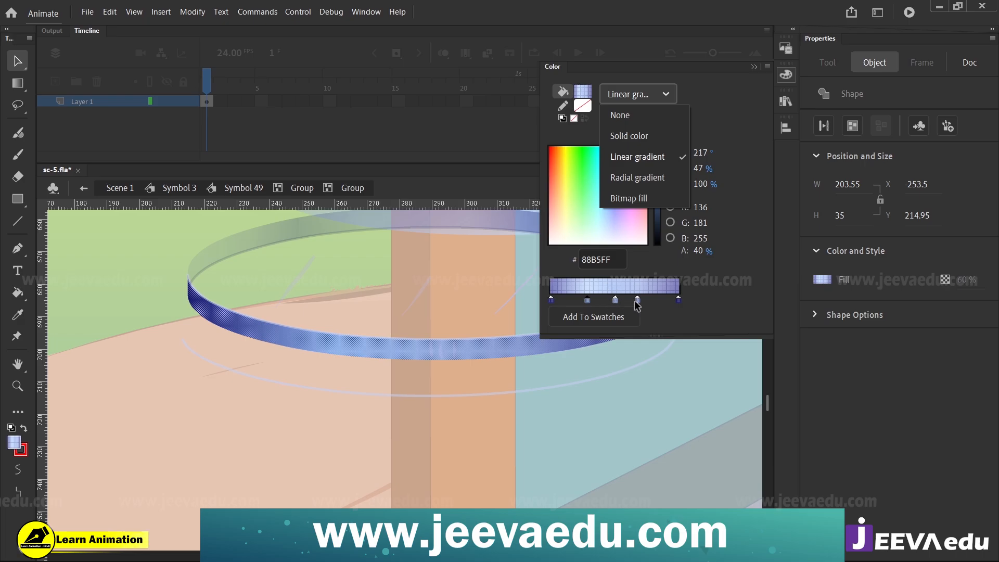
left_click(652, 300)
left_click(660, 299)
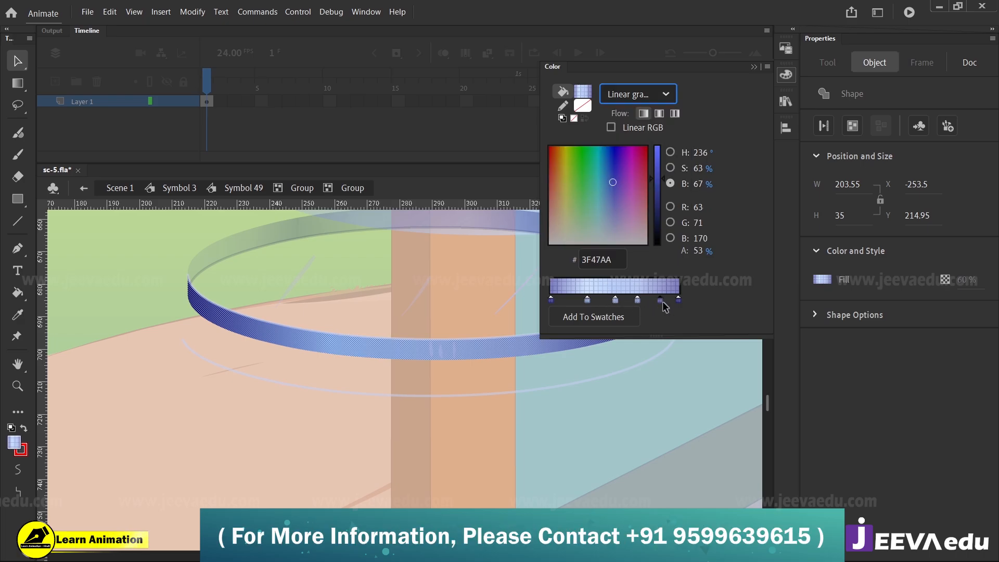
left_click_drag(663, 302, 660, 329)
left_click(638, 445)
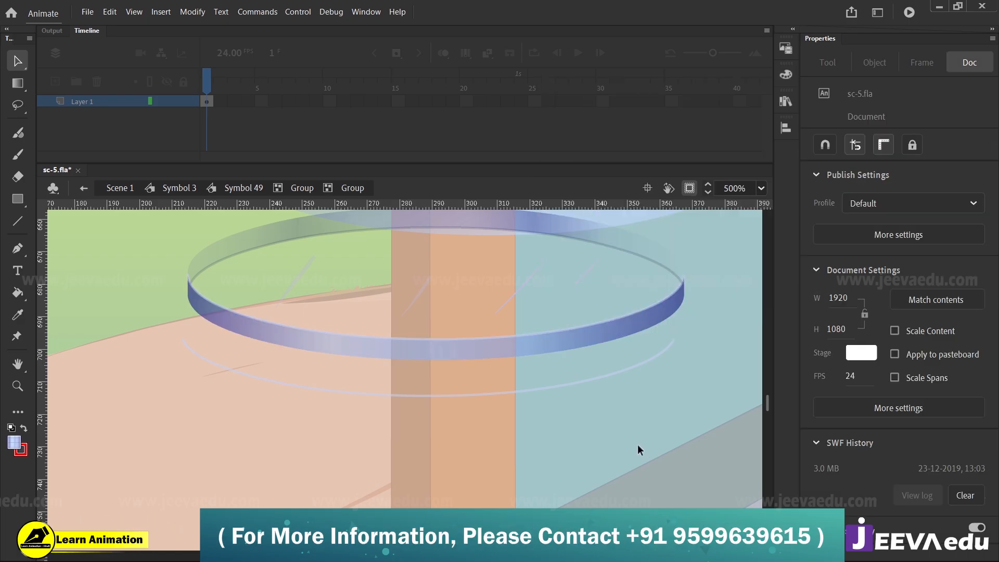
Delete the separated rim parts, return to the table group and delete the blue ellipse over the door frame
key("z")
left_click(493, 410, "alt")
left_click(490, 411, "alt")
left_click(488, 410, "alt")
key("v")
left_click_drag(383, 318, 268, 408)
key("Delete")
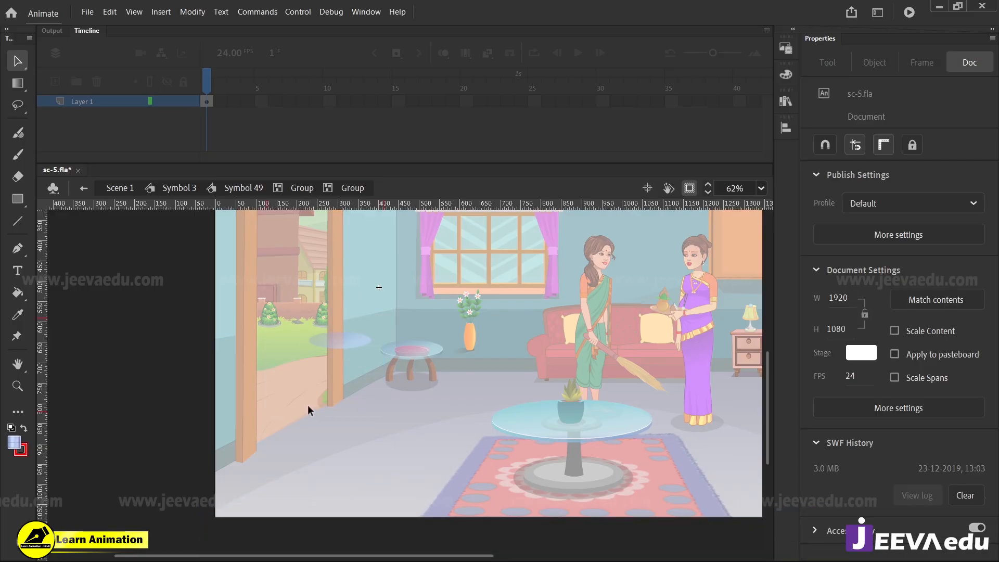
double_click(338, 346)
left_click(345, 341)
key("Delete")
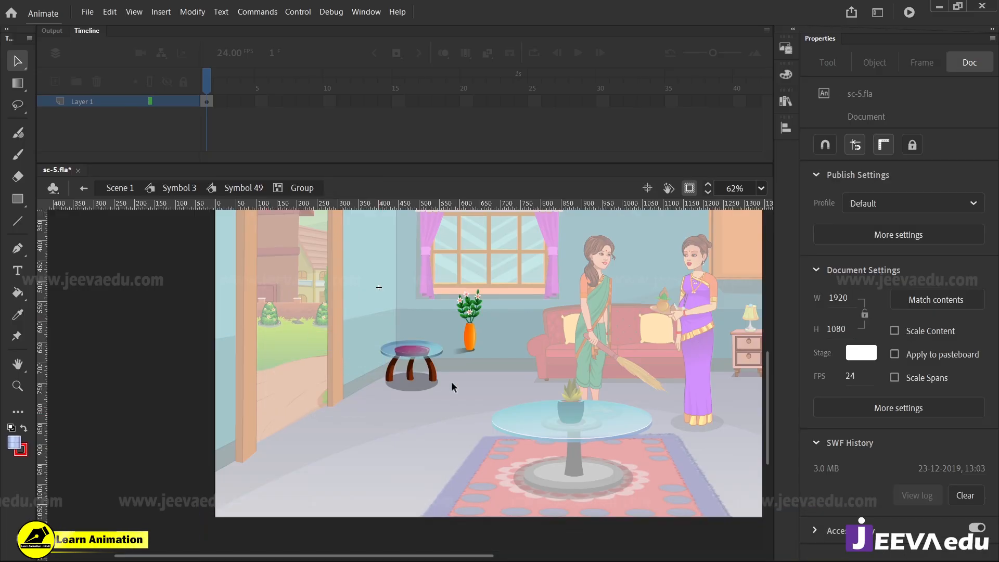
Examine the glass side table's reflections, the bowl and the legs seen through the tabletop's rim
left_click(415, 358)
left_click(406, 381)
left_click(405, 375)
left_click(404, 372)
left_click_drag(414, 380, 414, 424)
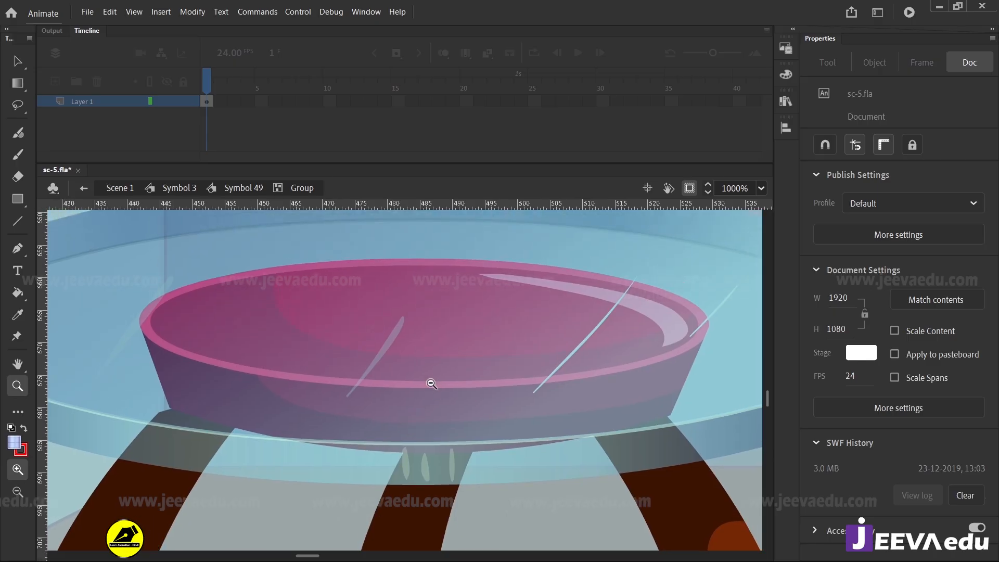
left_click(431, 384, "alt")
left_click(431, 384, "alt")
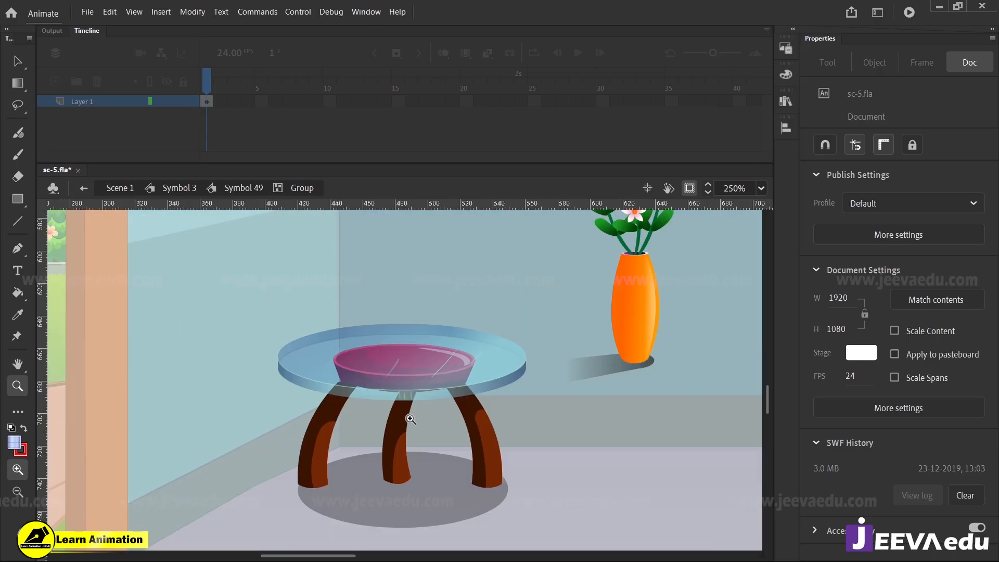
left_click(428, 394)
left_click(414, 392)
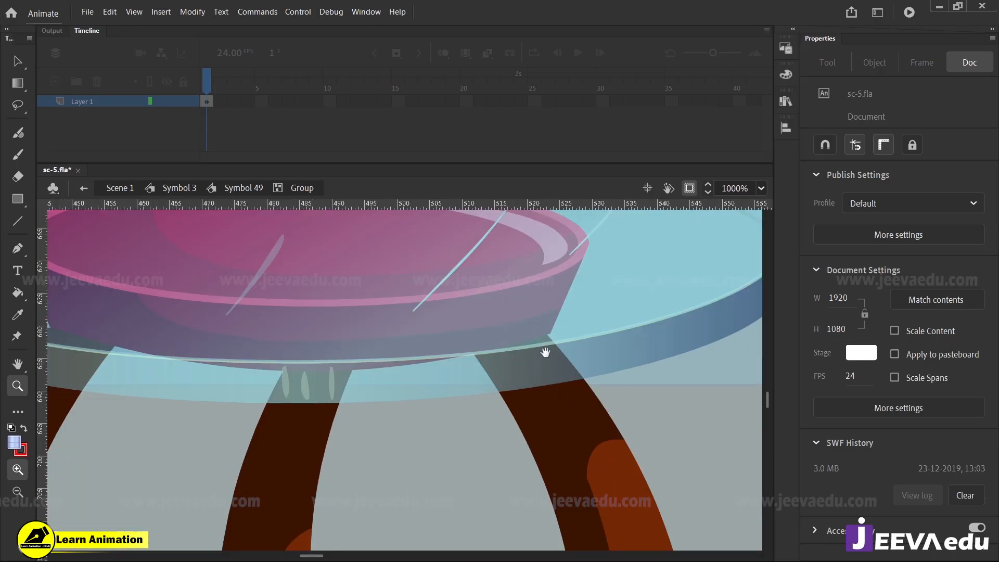
Move the orange flower vase from beside the glass side table onto its tabletop
left_click(514, 423, "alt")
left_click(339, 443)
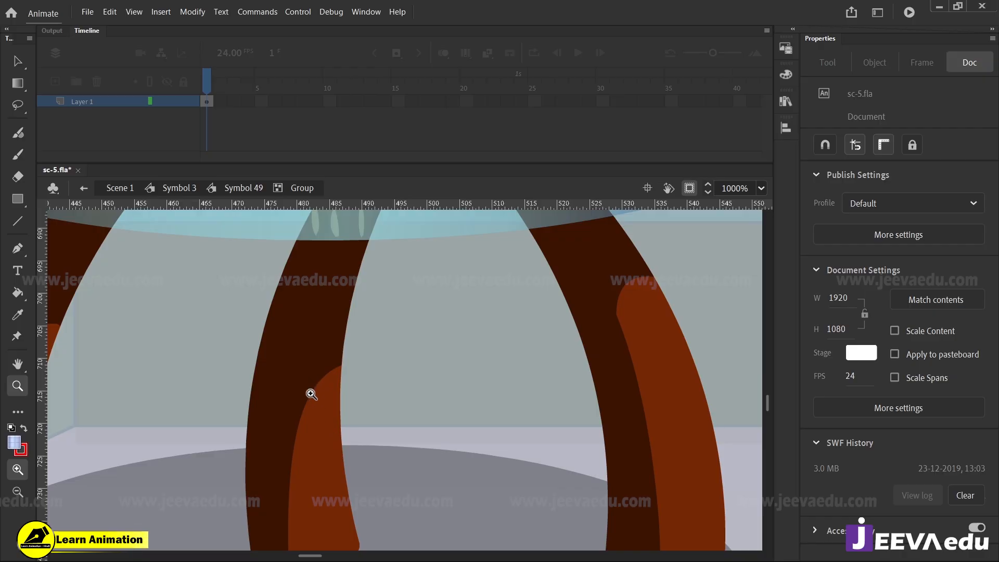
left_click(327, 441, "alt")
left_click(383, 375, "alt")
left_click(391, 375, "alt")
left_click_drag(440, 395, 442, 419)
left_click(439, 387)
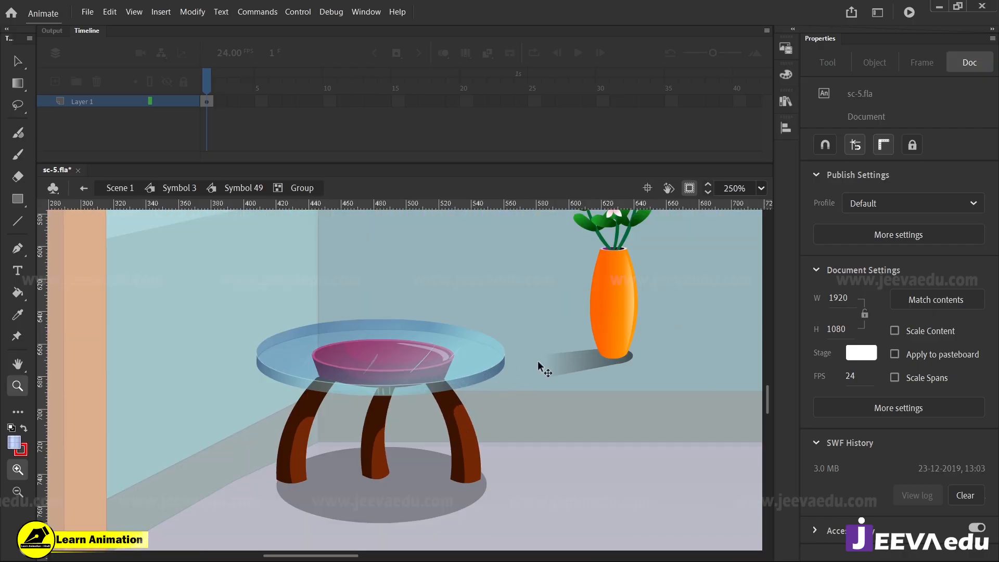
left_click_drag(620, 335, 398, 338)
left_click(398, 338, "alt")
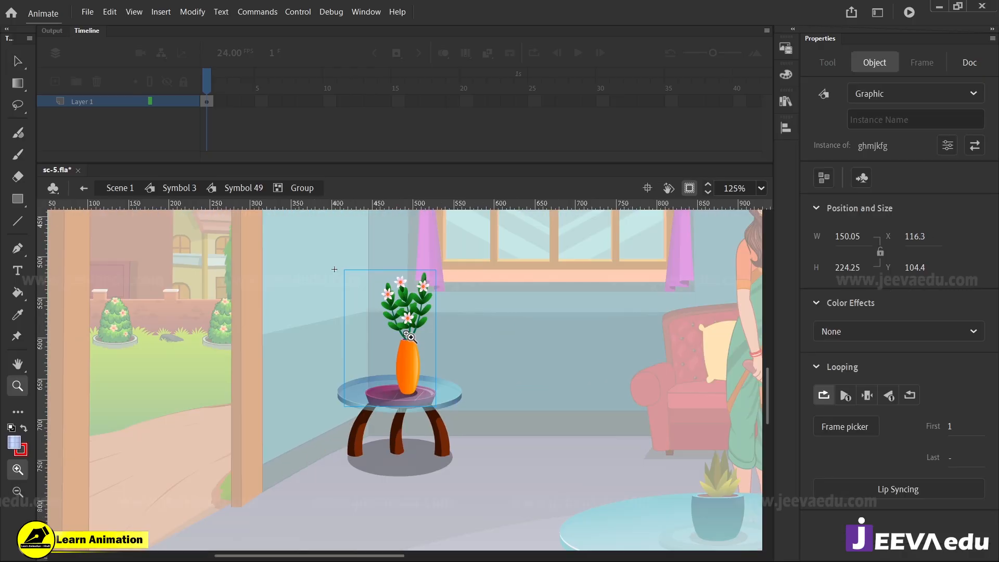
Scale the flower vase down to about 132 × 197 px with Free Transform and reposition it on the tabletop
left_click(407, 356)
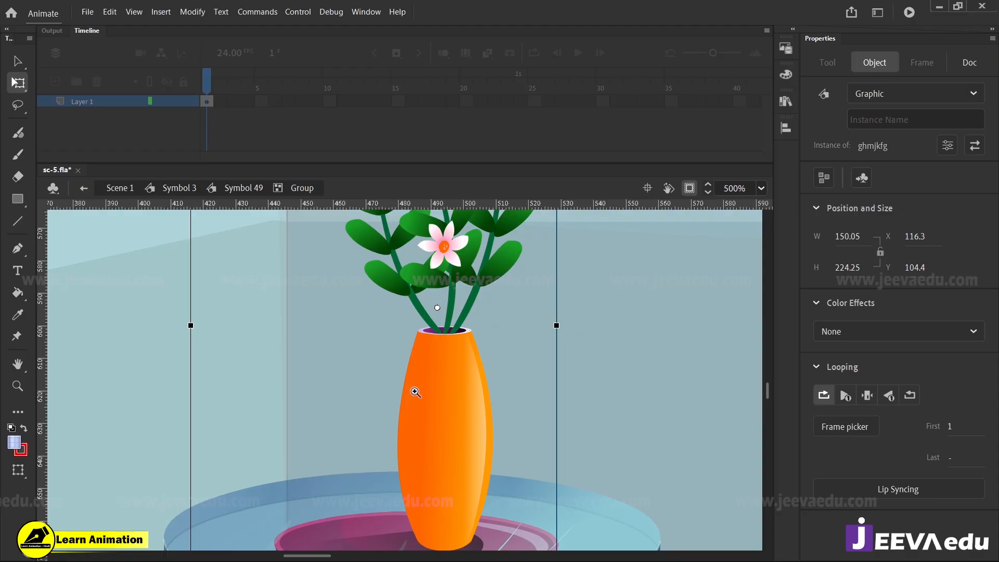
left_click(415, 388, "alt")
key("q")
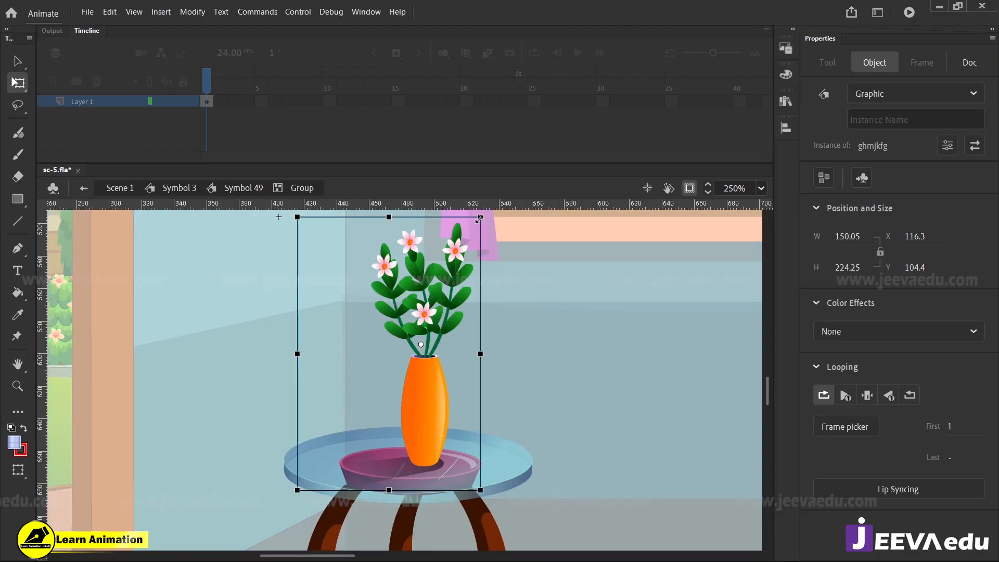
left_click_drag(480, 217, 469, 232)
left_click_drag(435, 396, 420, 407)
key("z")
left_click(408, 431, "alt")
left_click(409, 432, "alt")
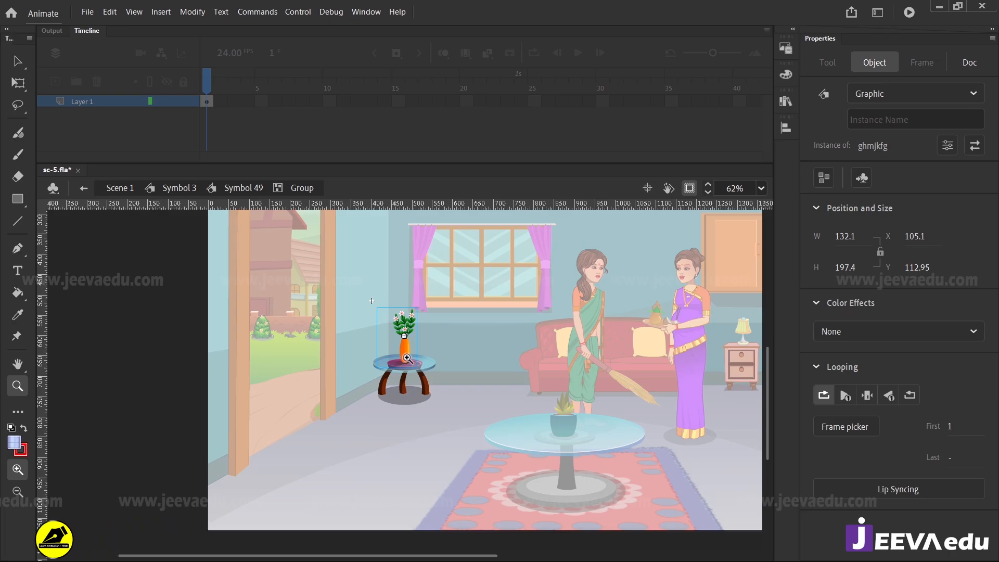
Shrink the vase further to 96 × 143.45 px and set it on the tabletop over the pink bowl
left_click(407, 355)
left_click(406, 356)
key("q")
left_click_drag(456, 271, 442, 302)
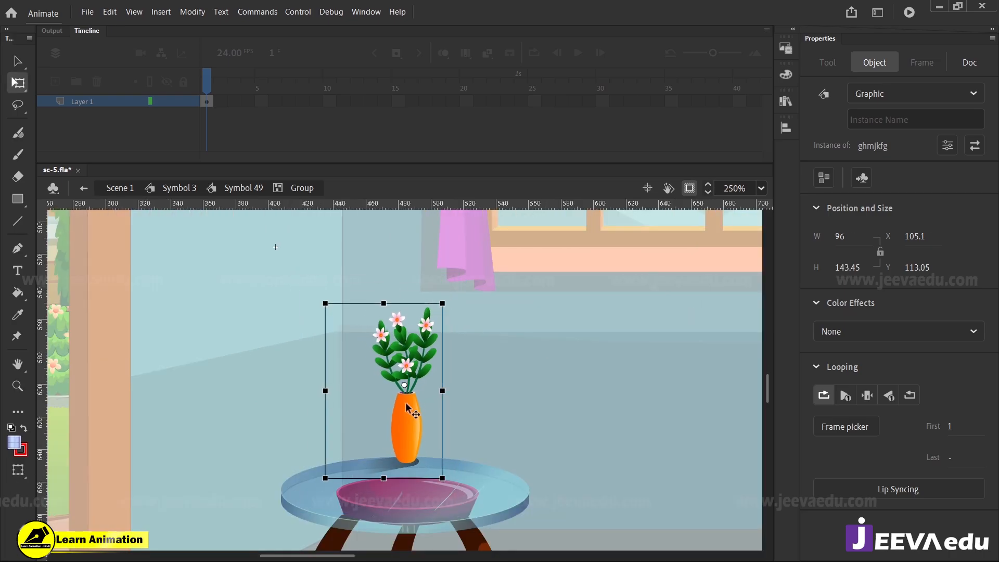
mouse_move(408, 440)
left_mouse_down()
mouse_move(409, 470)
mouse_move(416, 422)
mouse_move(416, 442)
left_mouse_up()
key("z")
left_click(408, 467)
left_click(405, 446)
left_click(415, 415, "alt")
left_click(415, 383, "alt")
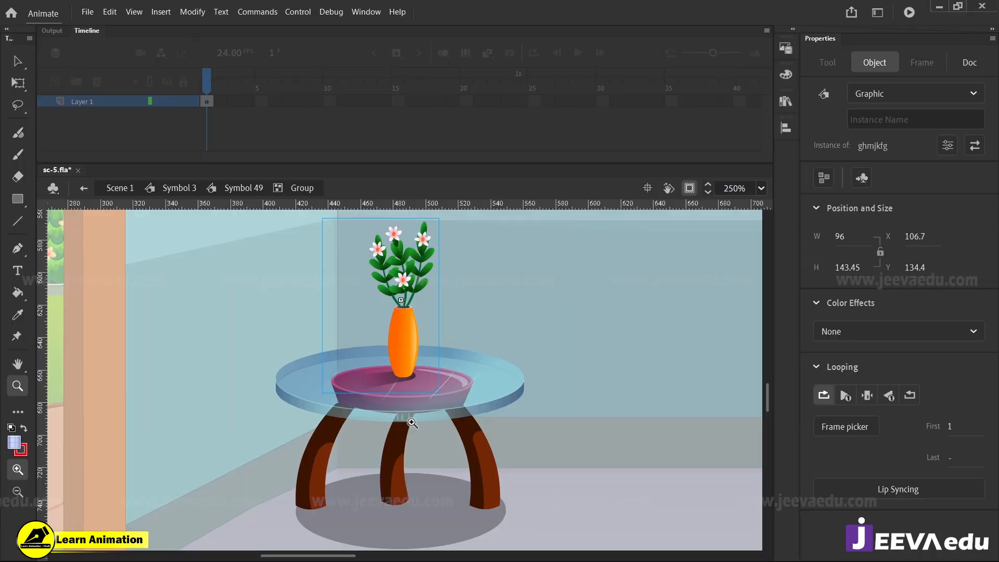
Open the vase symbol ghmjkfg and its nested groups for editing, down to the level of the orange body
left_click(411, 369)
left_click(407, 373)
left_click_drag(401, 394, 416, 478)
key("alt")
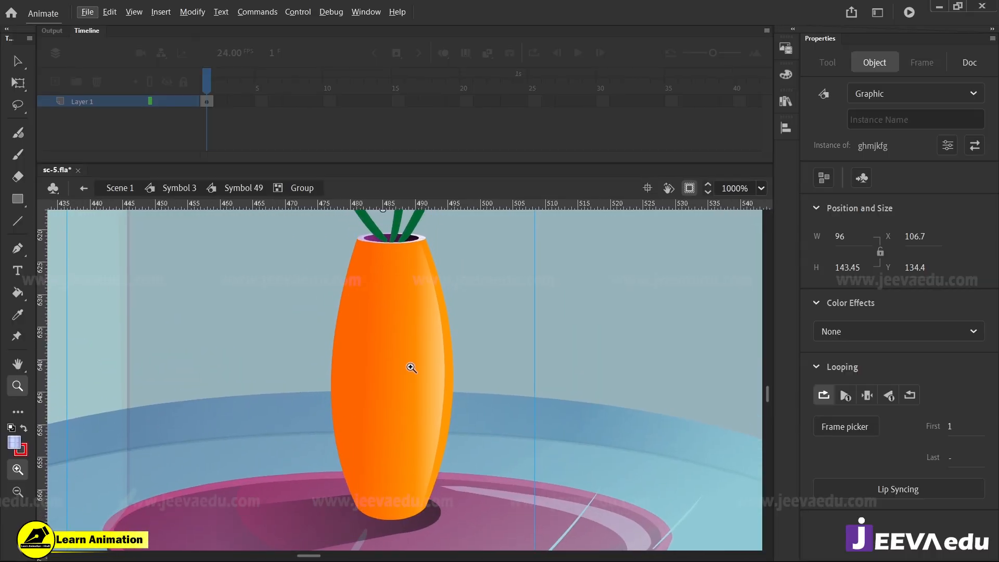
key("v")
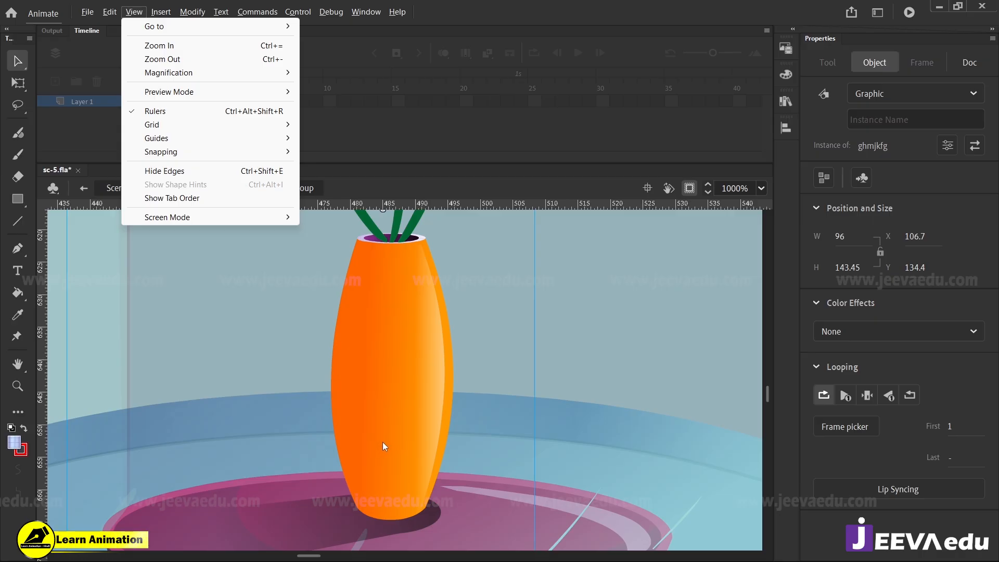
key("Escape")
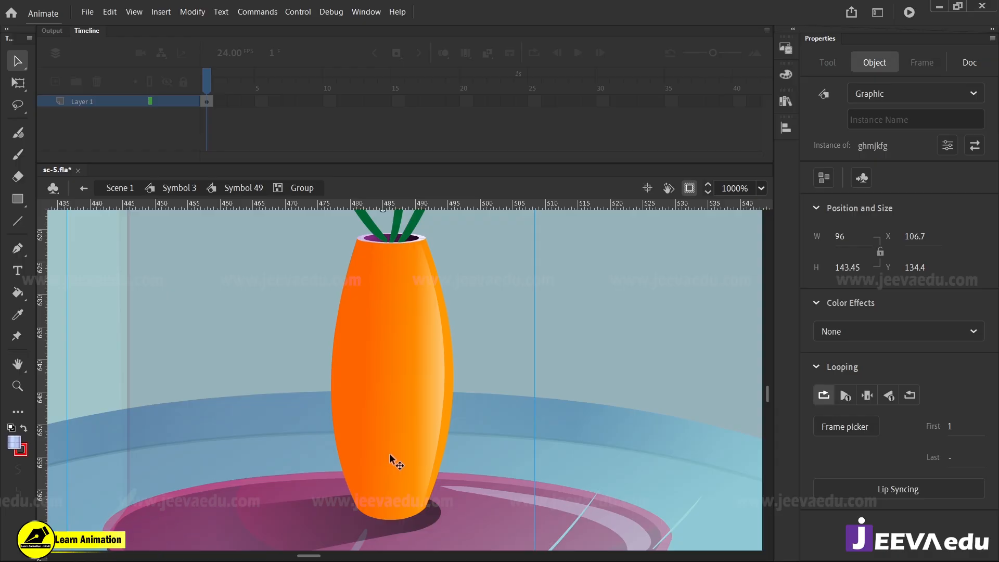
double_click(407, 415)
double_click(419, 389)
left_click(422, 386)
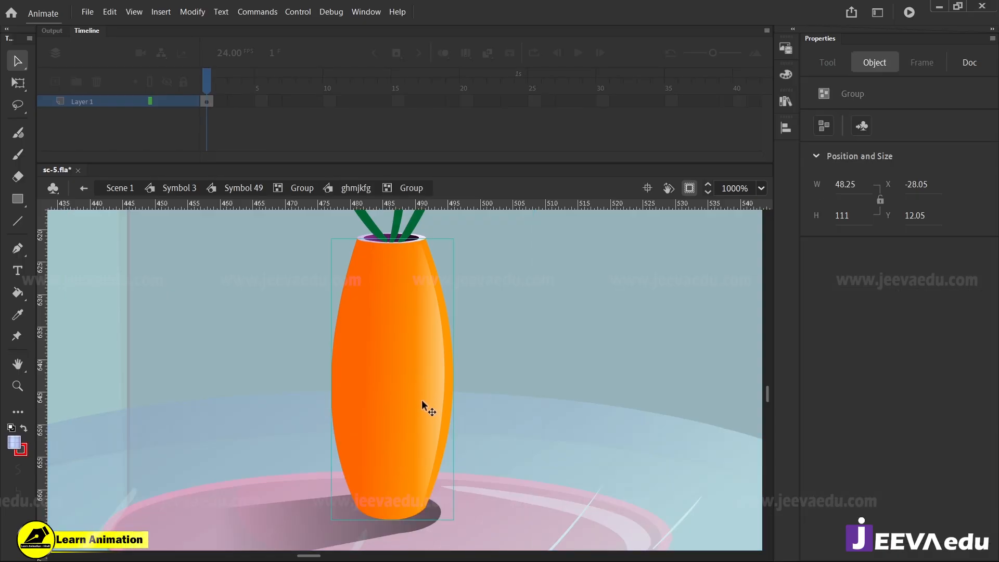
double_click(421, 400)
Undo the accidental move of the orange vase body and place a duplicate of it beside the original
left_click_drag(453, 401, 437, 417)
key("ctrl+z")
left_click(458, 392)
key("alt")
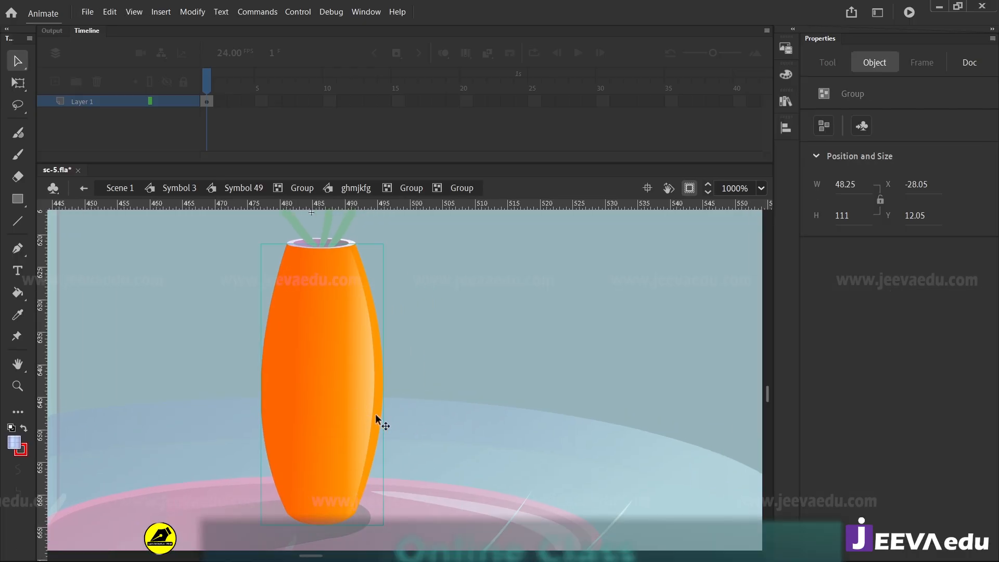
left_click_drag(376, 415, 544, 408)
left_click(546, 412)
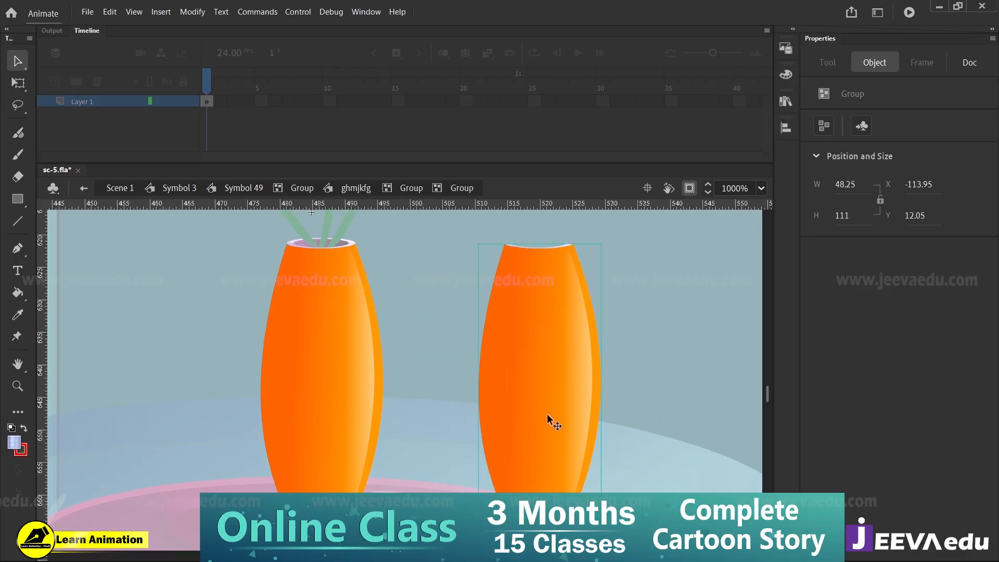
Break apart the duplicated vase body, pull its white highlight out to the side and break that into a plain shape
key("ctrl+b")
left_click(456, 389)
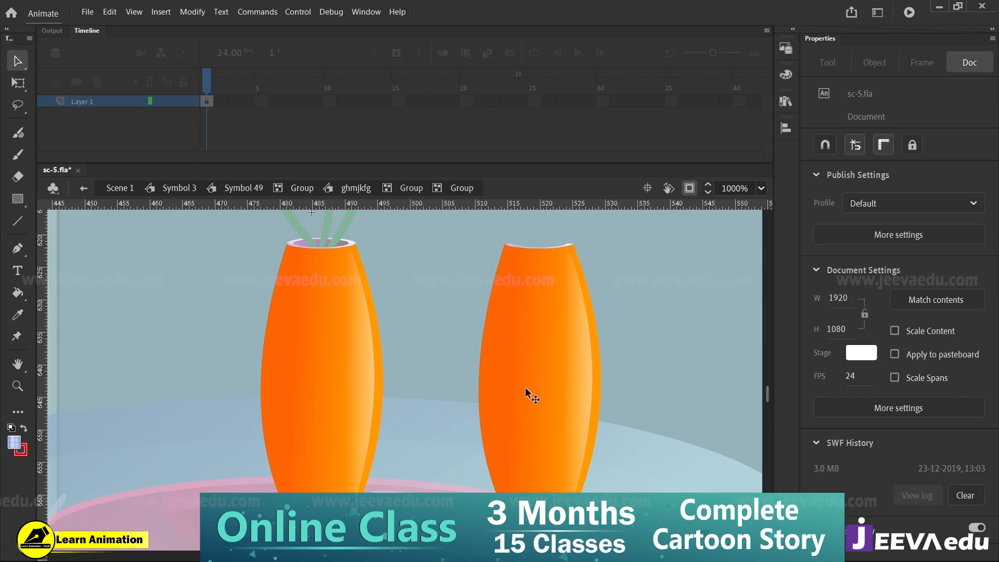
left_click(527, 392)
mouse_move(604, 415)
left_mouse_down()
mouse_move(532, 405)
mouse_move(636, 376)
left_mouse_up()
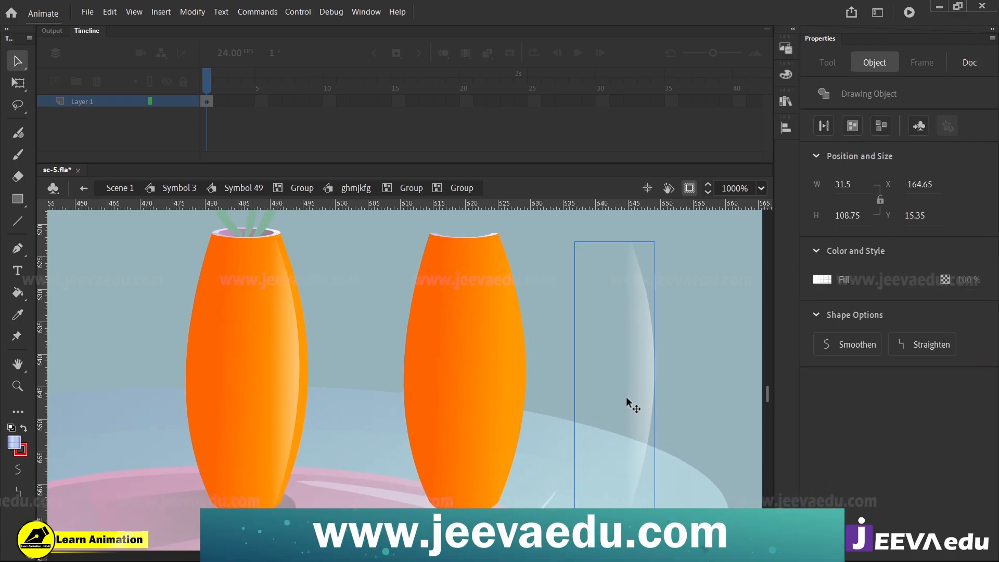
key("ctrl+b")
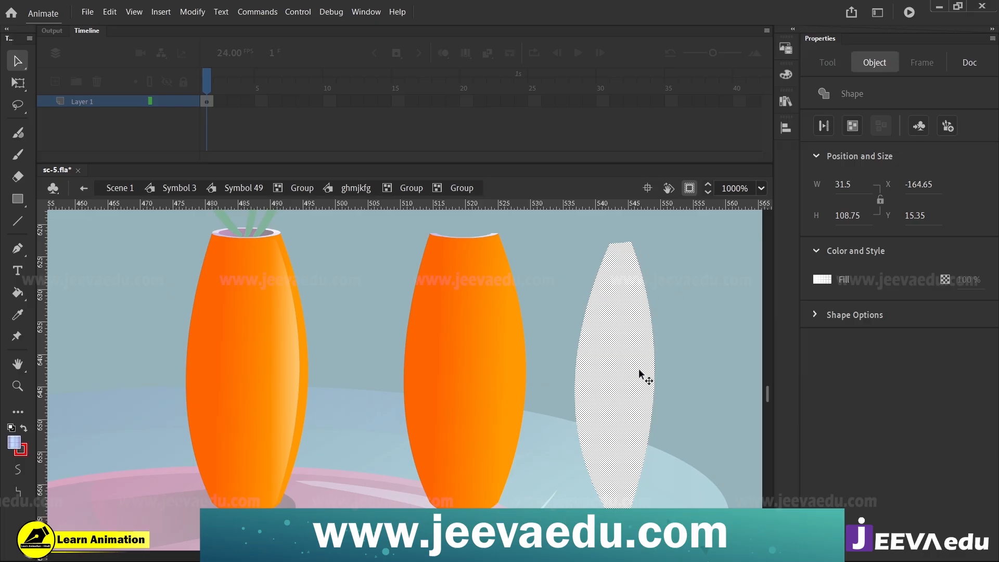
Inspect the colour stops of the separated highlight's white linear gradient
left_click_drag(639, 373, 528, 383)
left_click(561, 386)
left_click(508, 374)
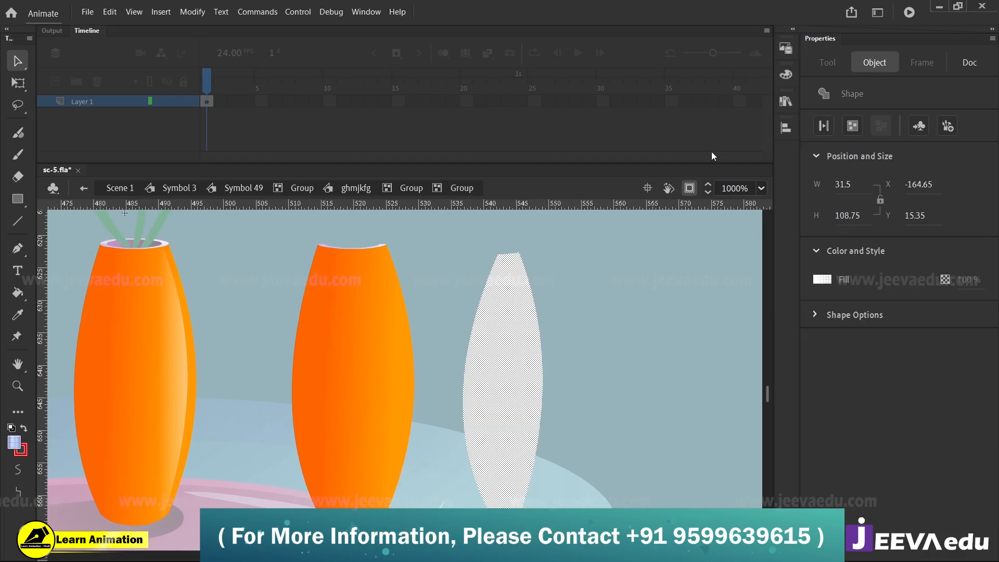
left_click(786, 75)
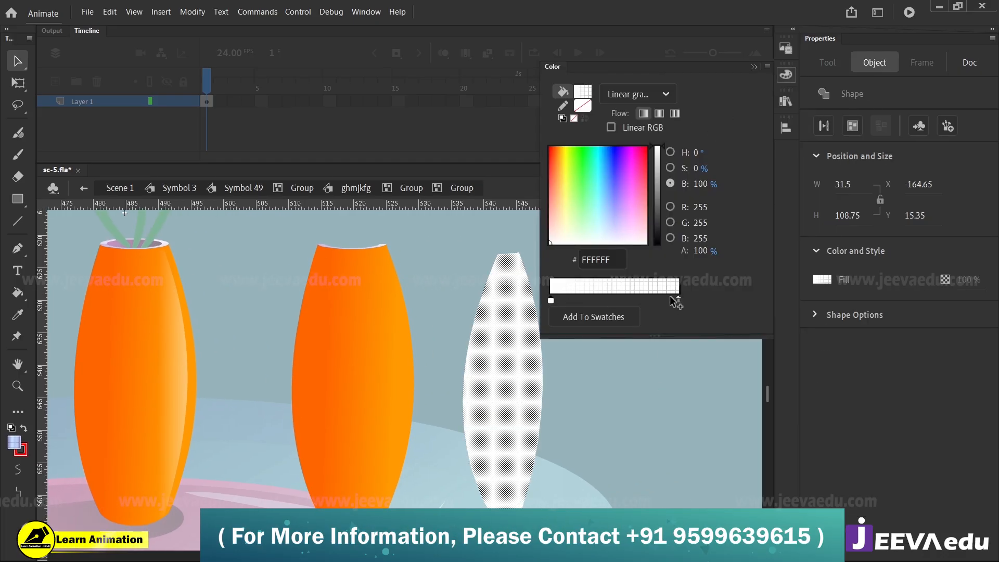
left_click(678, 300)
Duplicate the highlight shape beside itself and reset the copy's fill to solid white
left_click(582, 406)
left_click_drag(564, 427, 632, 405)
left_click(504, 404)
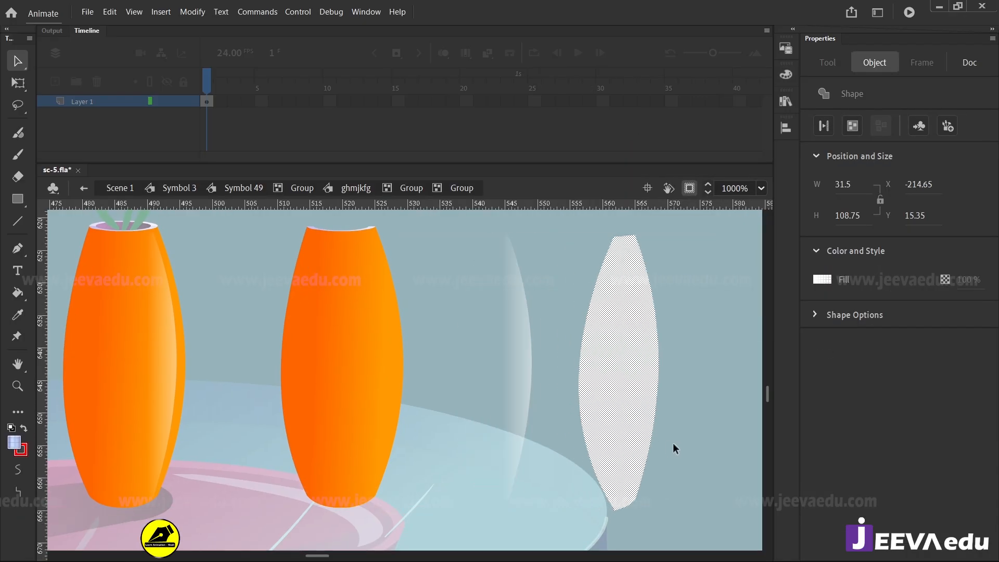
left_click(11, 427)
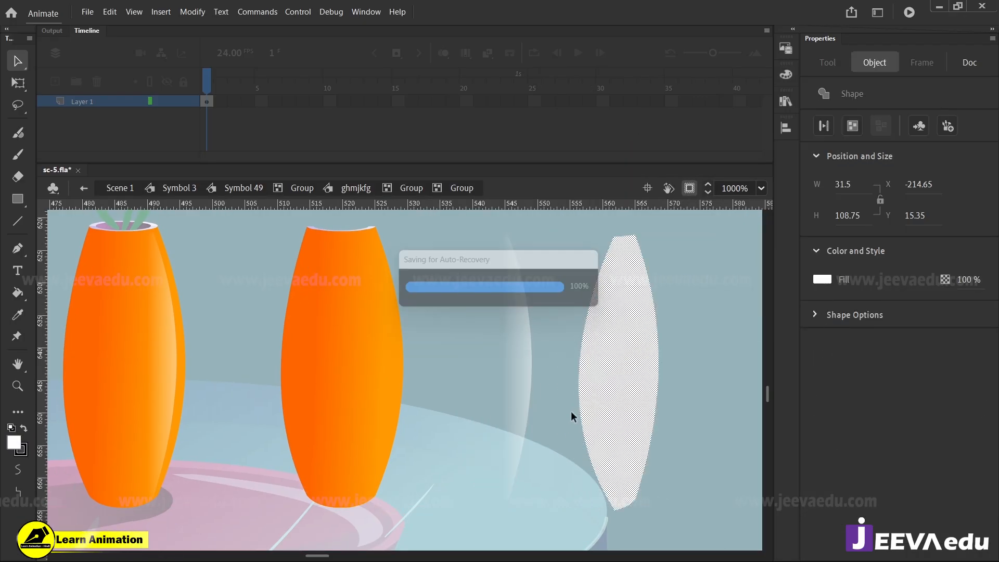
left_click(559, 455)
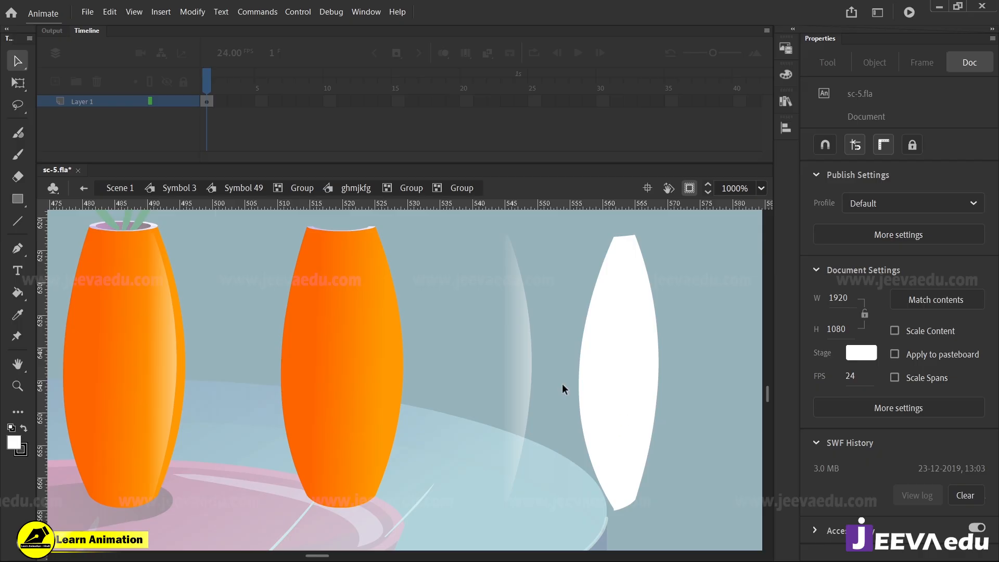
Give the white copy a linear gradient fill and remove the extra middle stops, leaving two colour stops
left_click(632, 382)
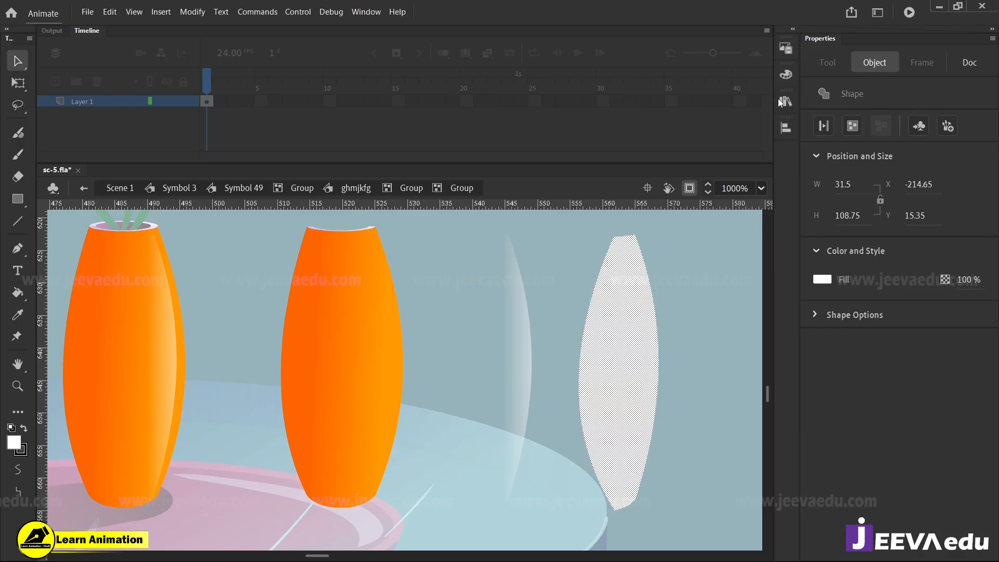
left_click(786, 75)
left_click(645, 94)
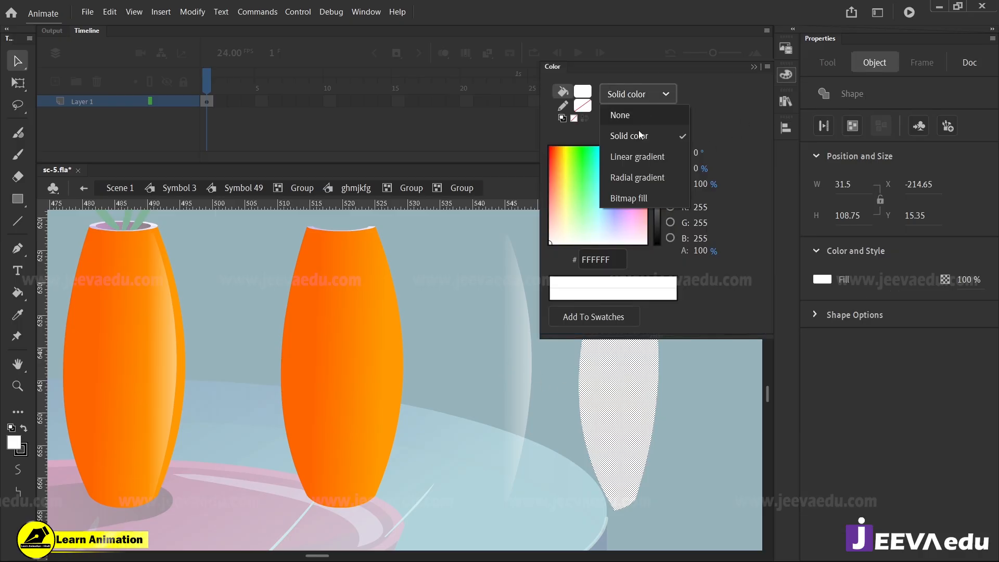
left_click(630, 158)
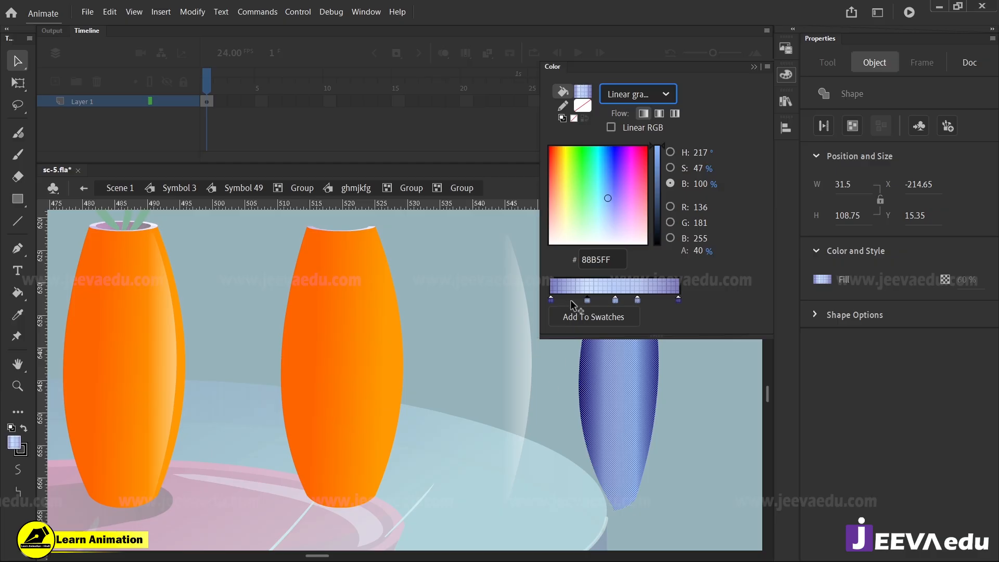
left_click(616, 300)
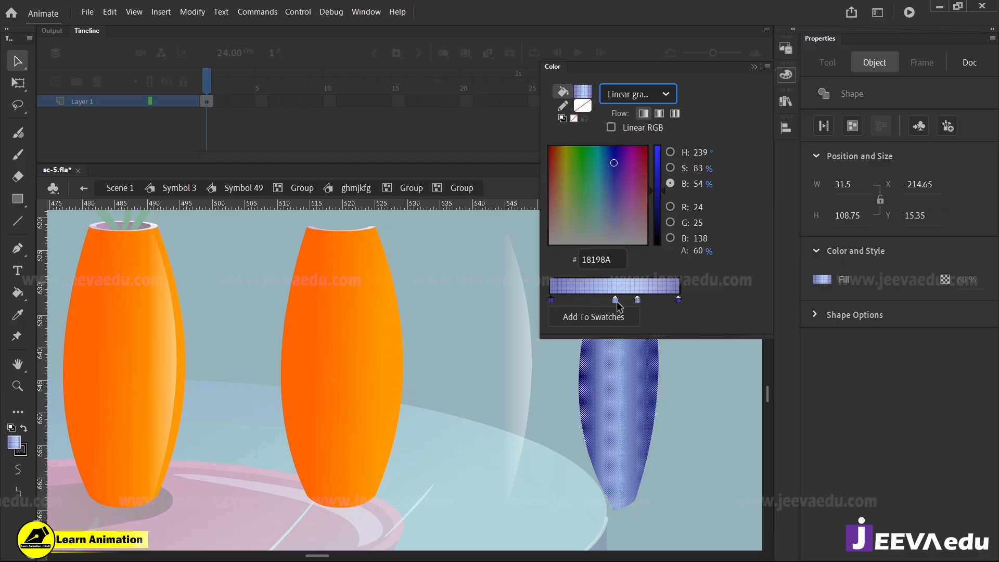
left_click_drag(615, 300, 656, 300)
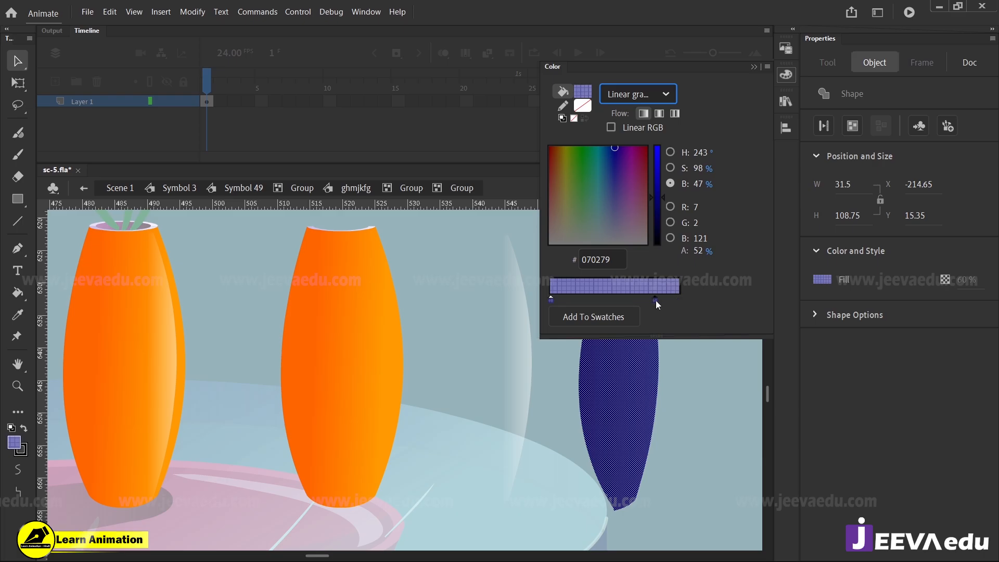
Set both colour stops of the copy's linear gradient to white, #FFFFFF
left_click(552, 300)
double_click(550, 301)
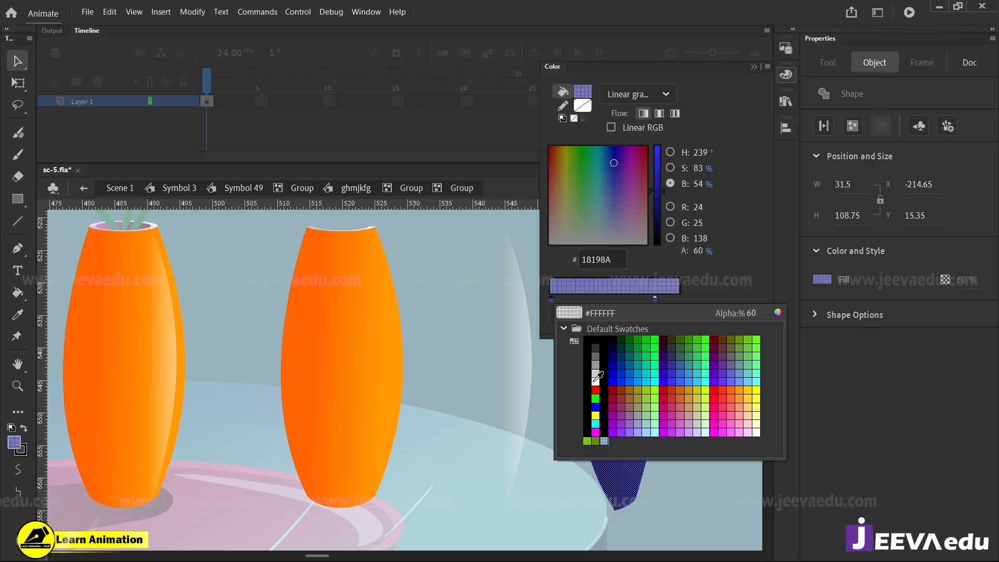
left_click(594, 381)
left_click(654, 301)
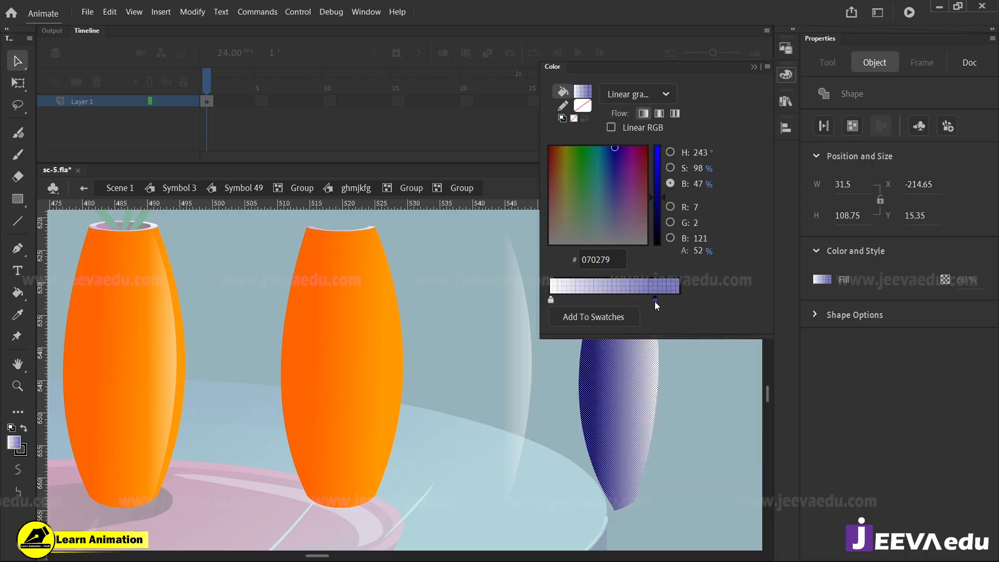
double_click(655, 300)
left_click(700, 380)
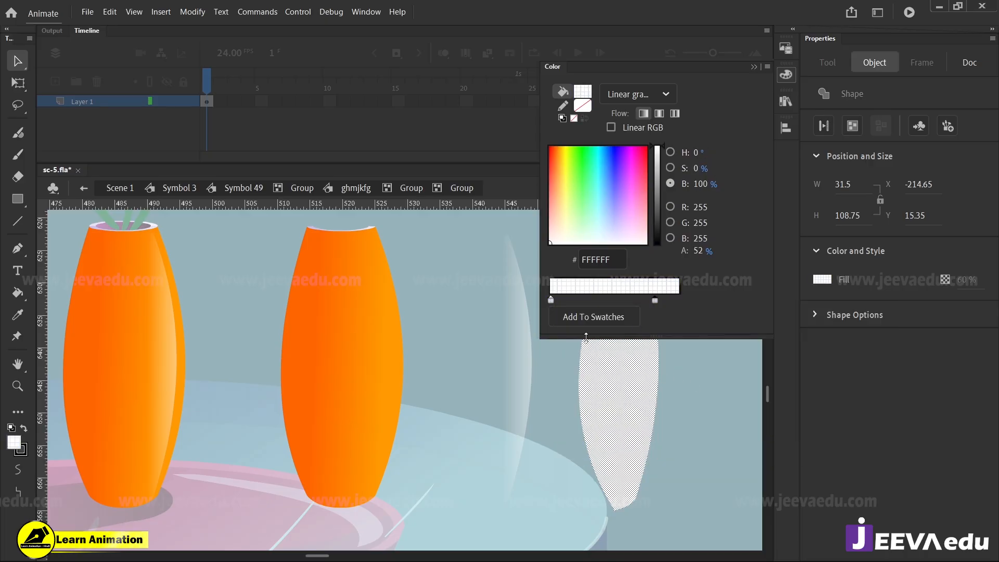
Set one white stop's alpha to 100% and the other's to 0%, with the transparent stop at the gradient's end
left_click(551, 301)
left_click_drag(700, 255, 859, 249)
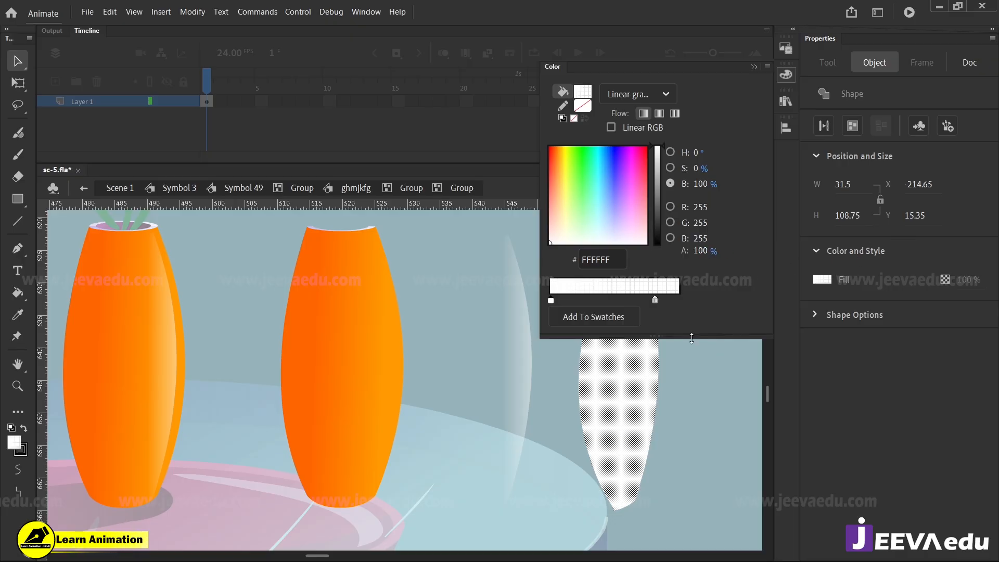
left_click(654, 301)
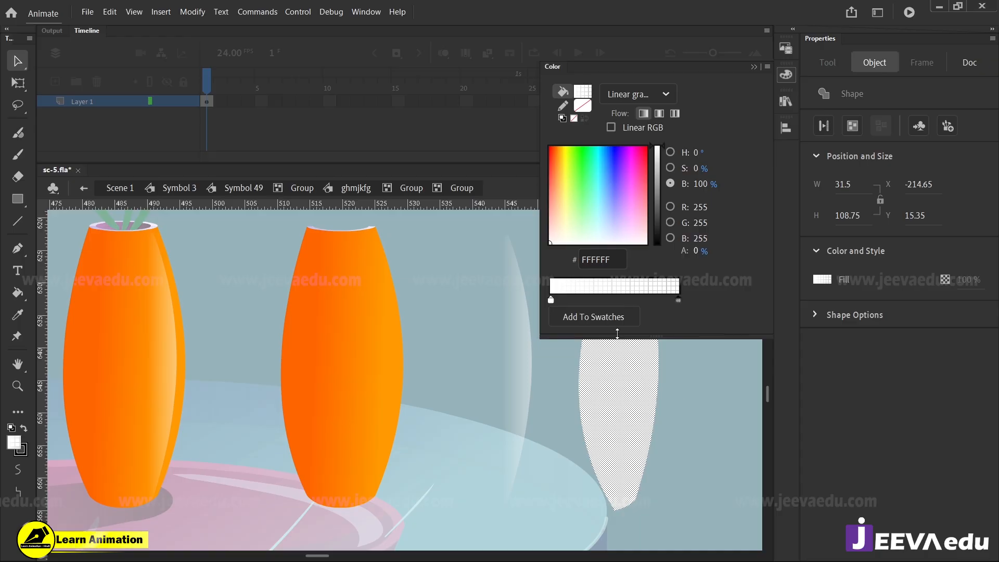
Review the alpha of both gradient stops and compare the new faded shape with the original highlight
left_click(554, 301)
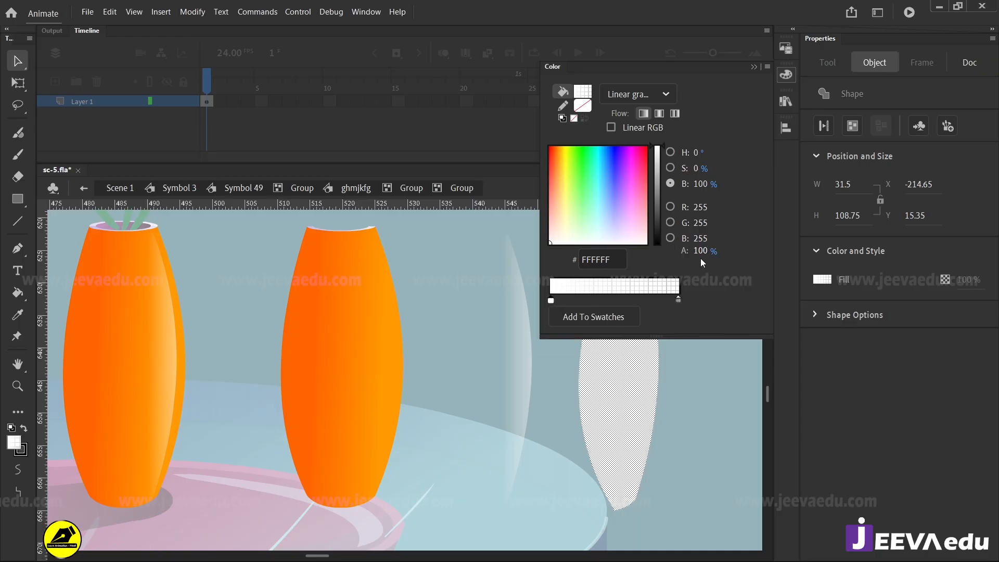
left_click(677, 300)
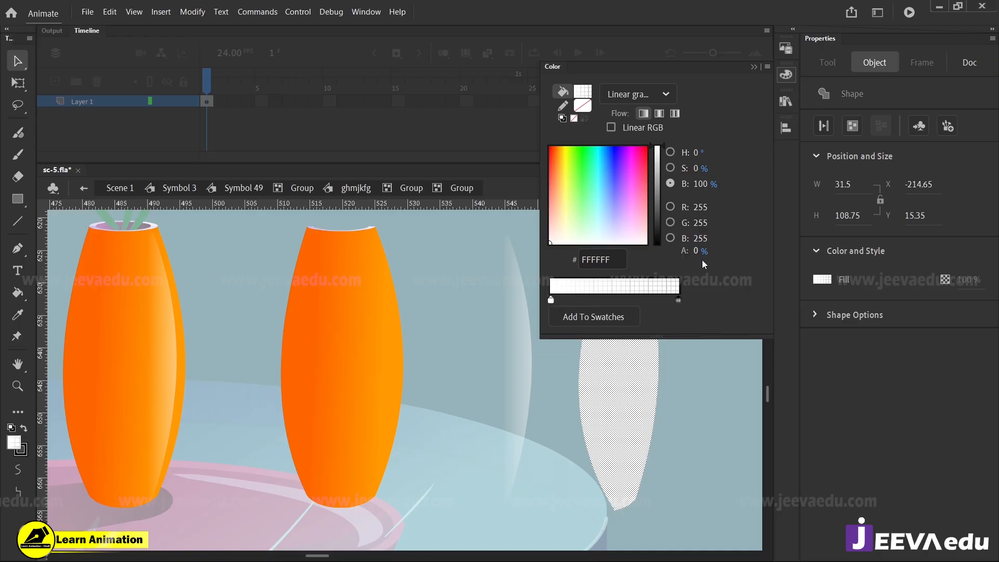
left_click(703, 423)
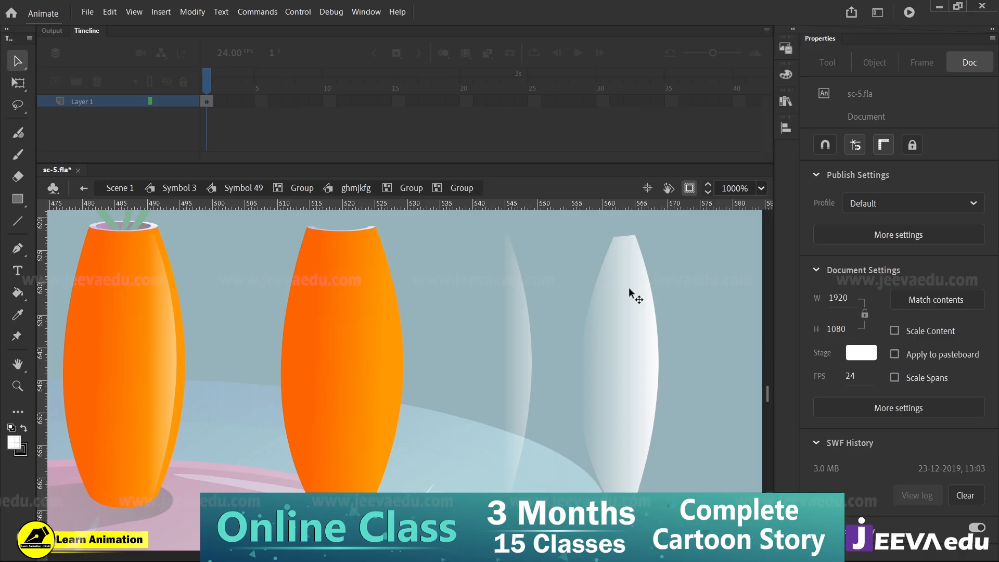
left_click(502, 380)
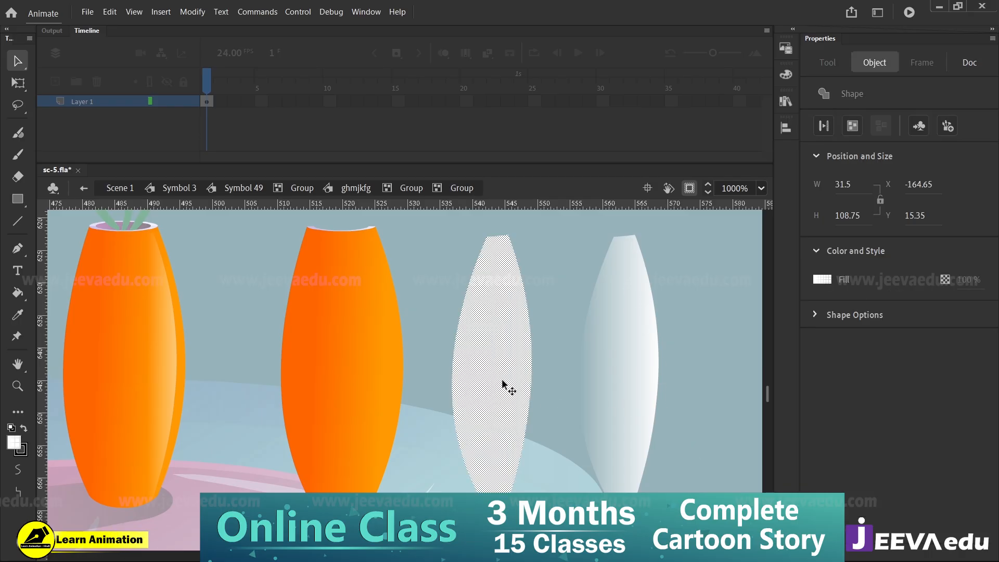
Inspect the colour stops of the original highlight's linear gradient as a reference for the copy
left_click(786, 79)
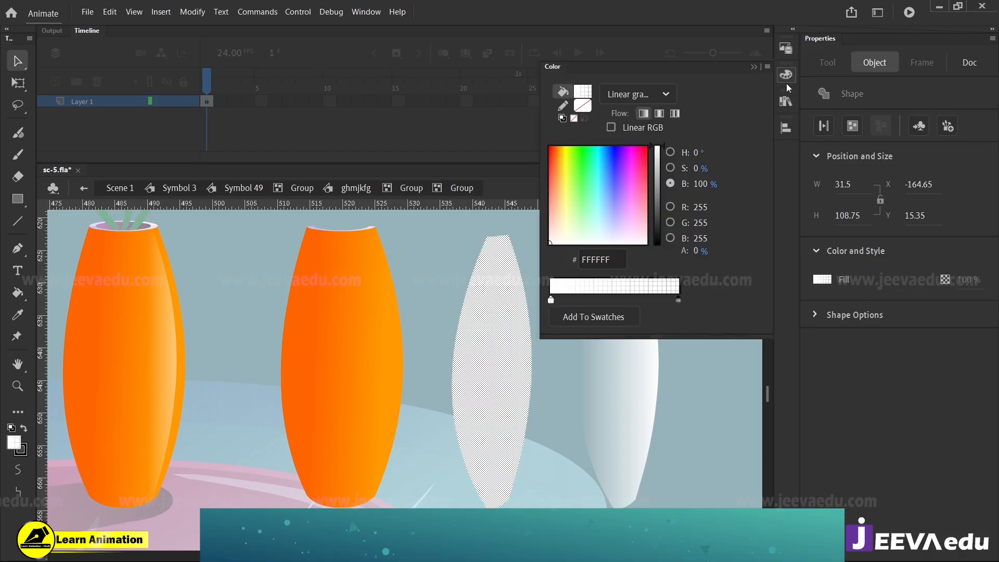
left_click(552, 300)
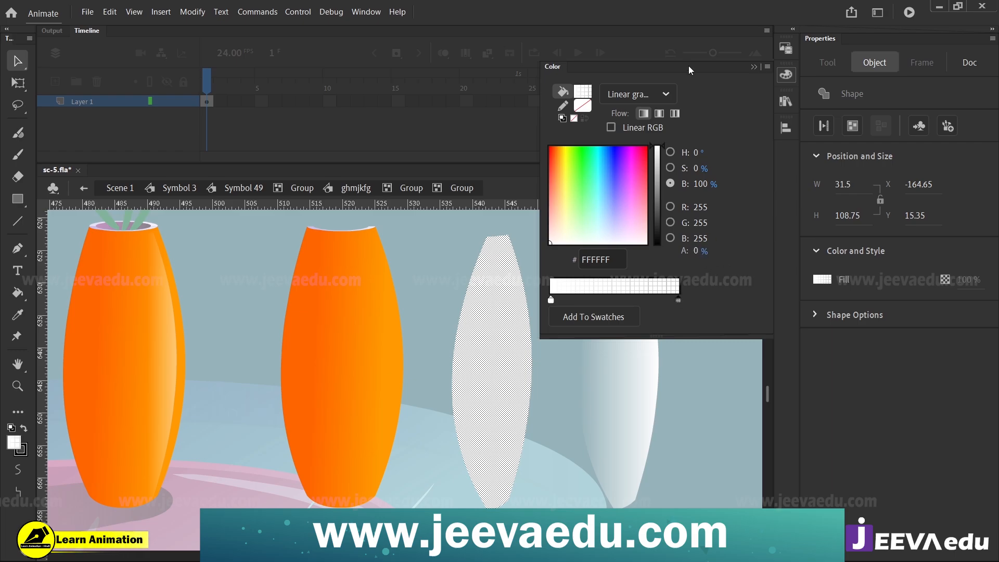
left_click(697, 397)
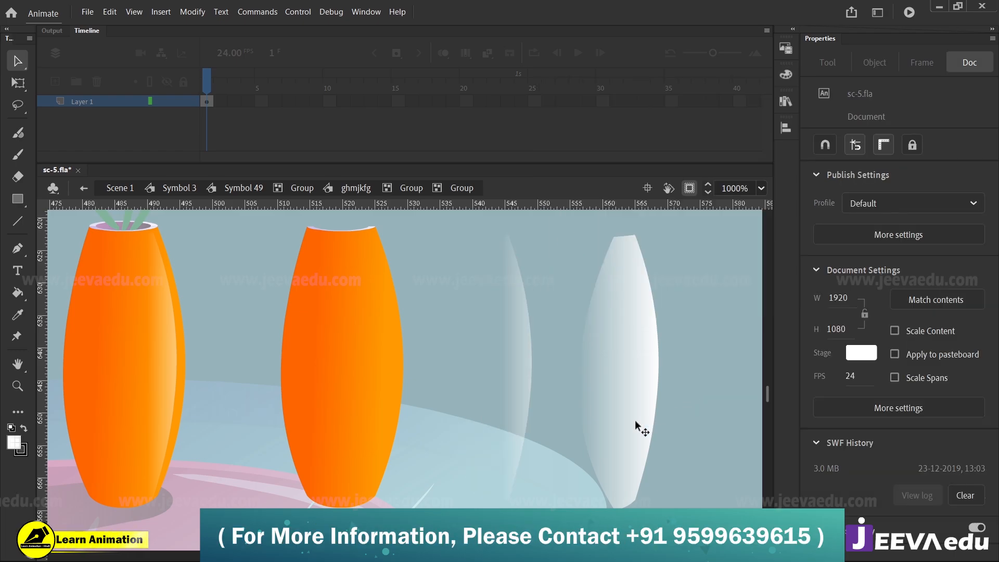
Shift the white copy's linear gradient sideways with the Gradient Transform tool, confining the white fade to the shape's right edge
left_click(632, 379)
left_click(670, 354)
left_click(621, 385)
key("f")
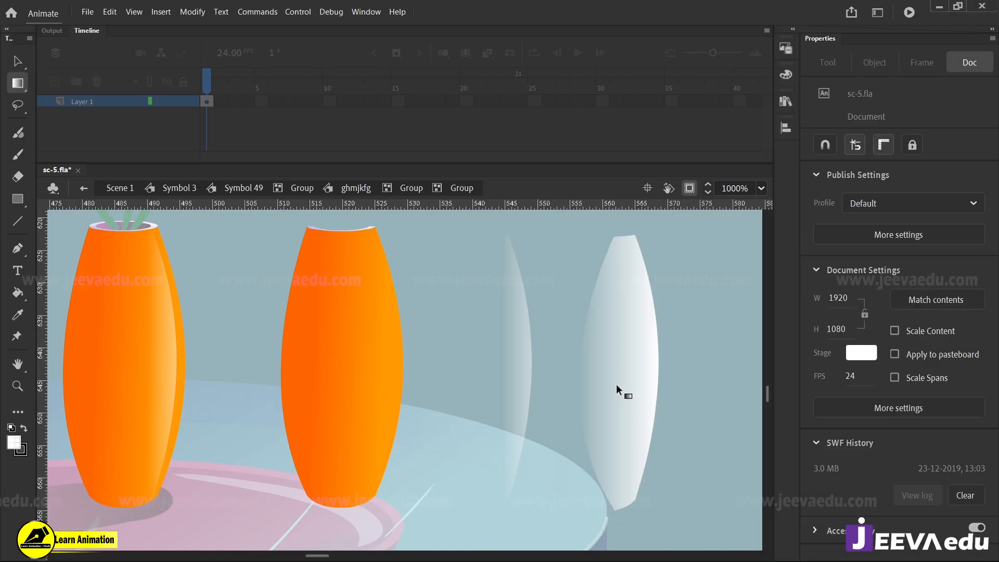
left_click(618, 380)
left_click_drag(616, 372, 664, 372)
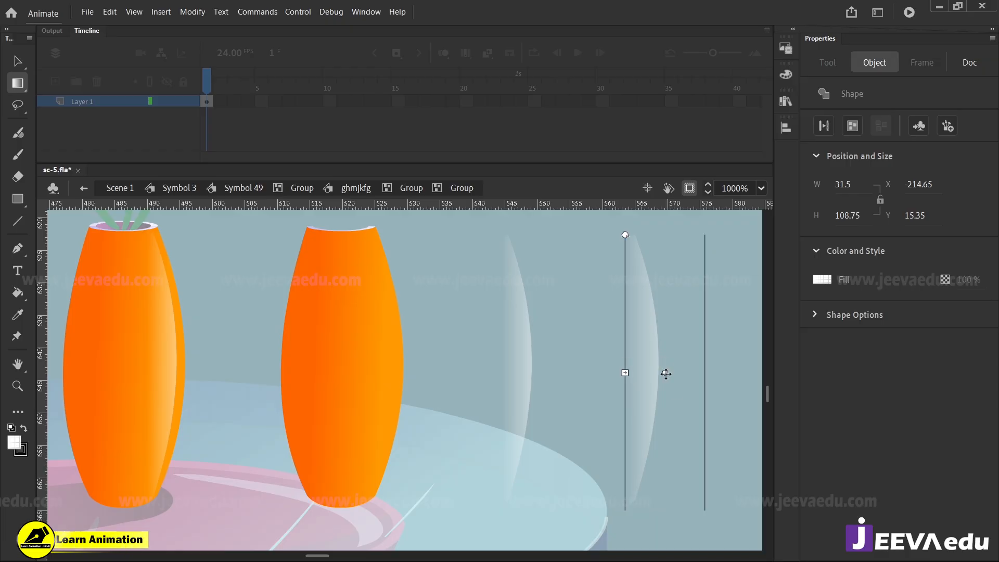
left_click(686, 408)
key("v")
left_click(646, 442)
left_click(661, 348)
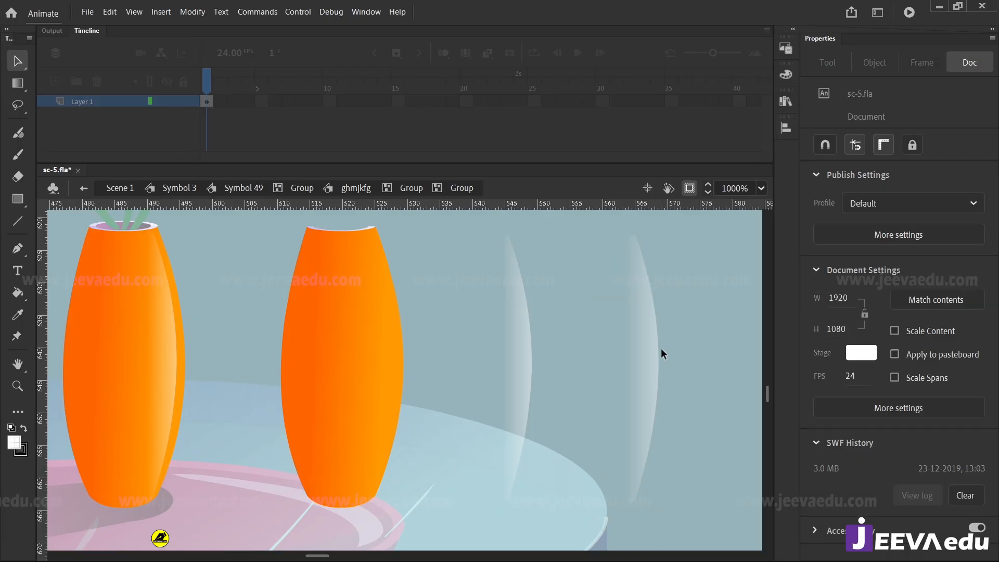
Group the faded highlight copy and place it over the plain orange vase, aligned along its right side
left_click(652, 383)
key("ctrl+g")
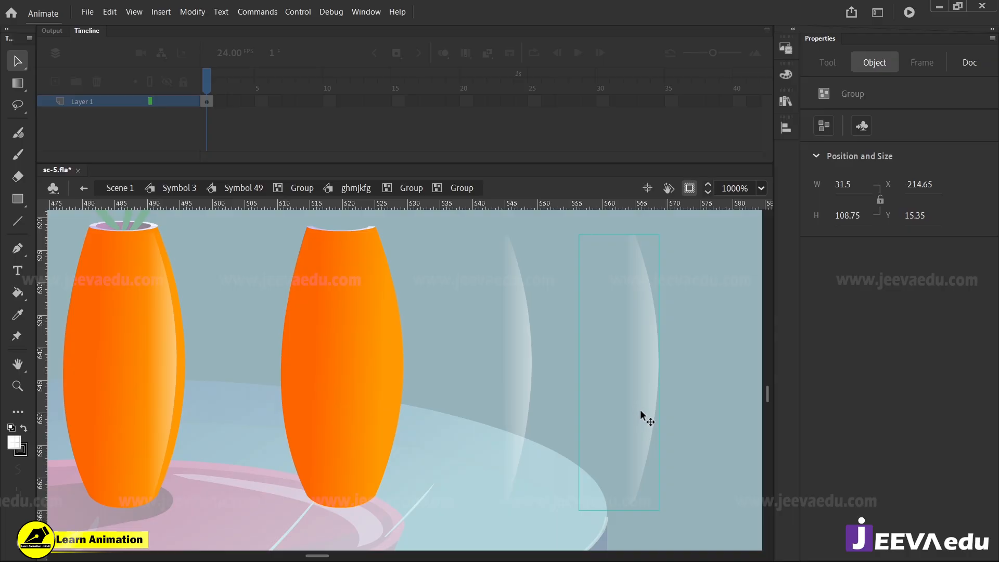
left_click_drag(640, 410, 373, 387)
left_click(520, 388)
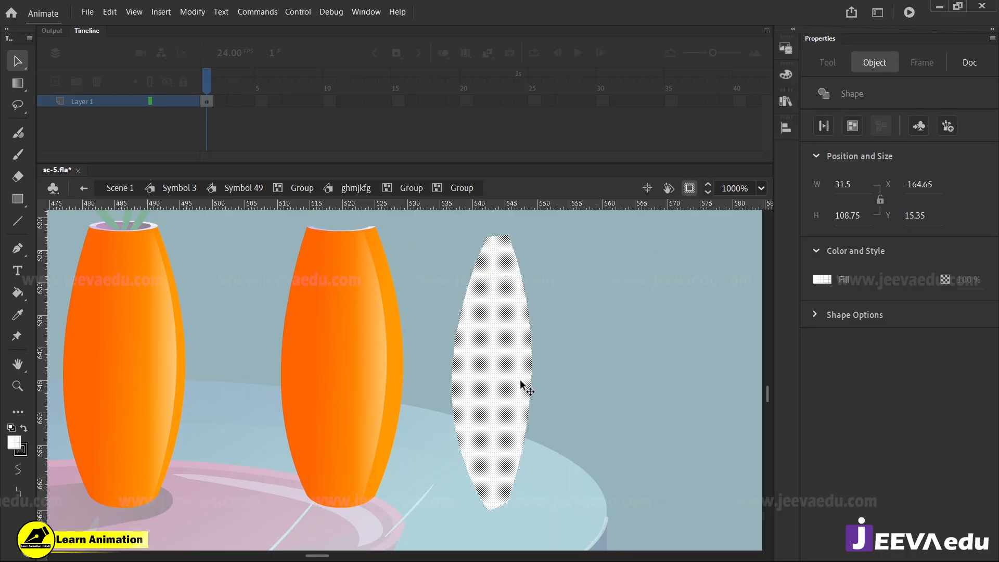
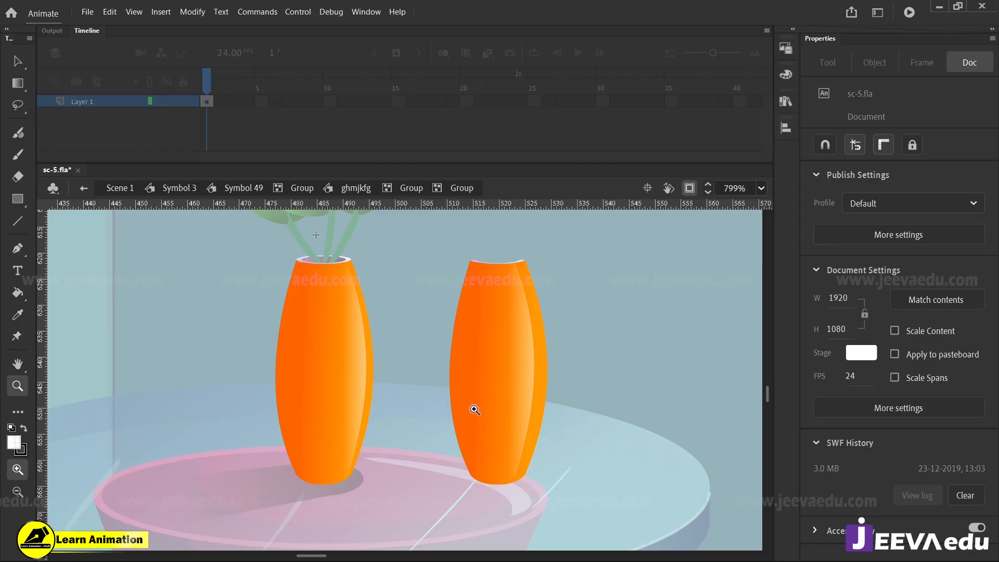
Delete the practice copy of the orange vase and its highlight beside the original vase
key("v")
double_click(566, 389)
double_click(528, 339)
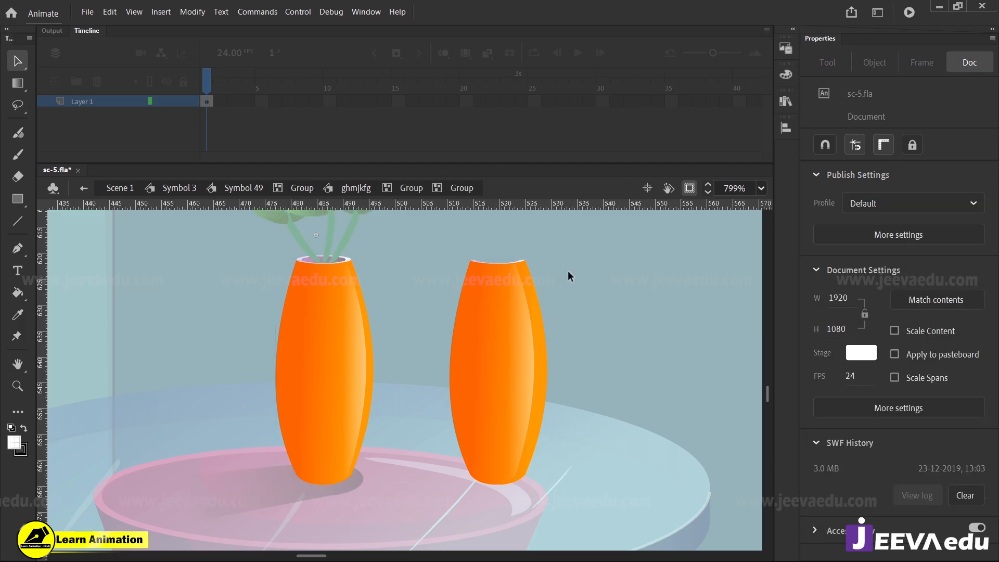
left_click_drag(575, 249, 431, 483)
key("Delete")
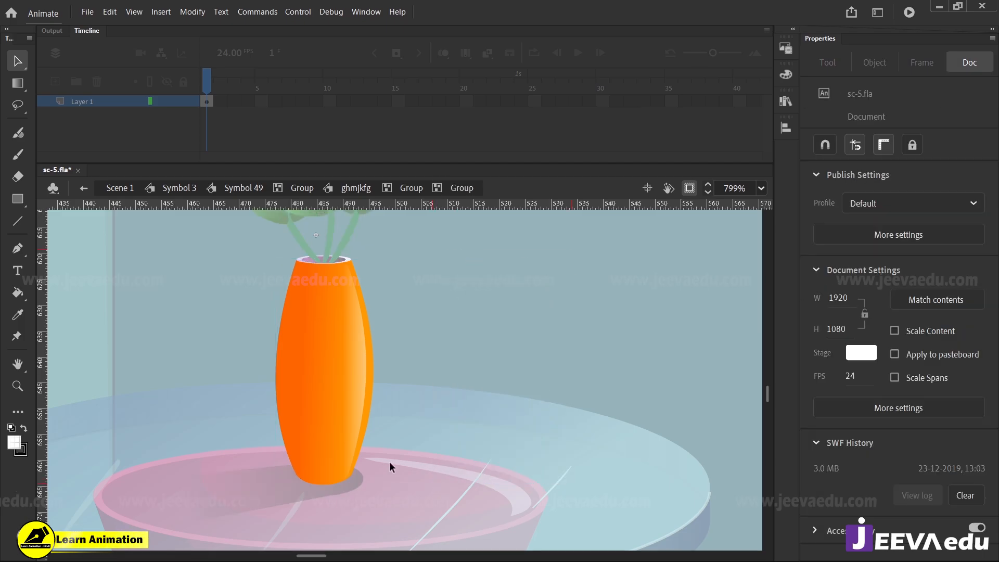
Open the original vase's group for editing to reach the shapes at its rim
key("ctrl+space")
double_click(390, 374)
key("ctrl+space")
left_click(340, 286)
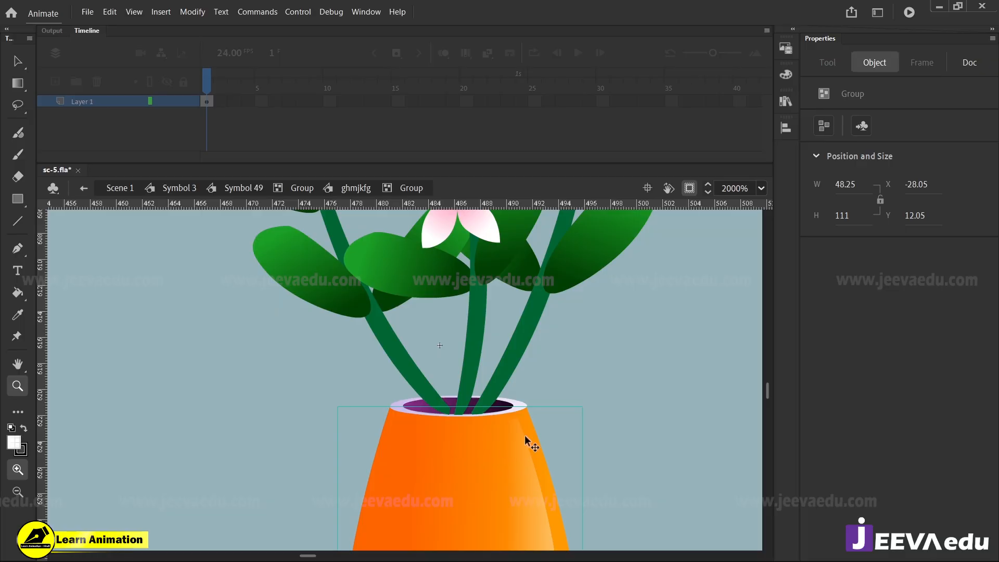
left_click(518, 400)
mouse_move(520, 409)
left_mouse_down()
mouse_move(604, 382)
mouse_move(549, 420)
mouse_move(486, 408)
left_mouse_up()
double_click(507, 413)
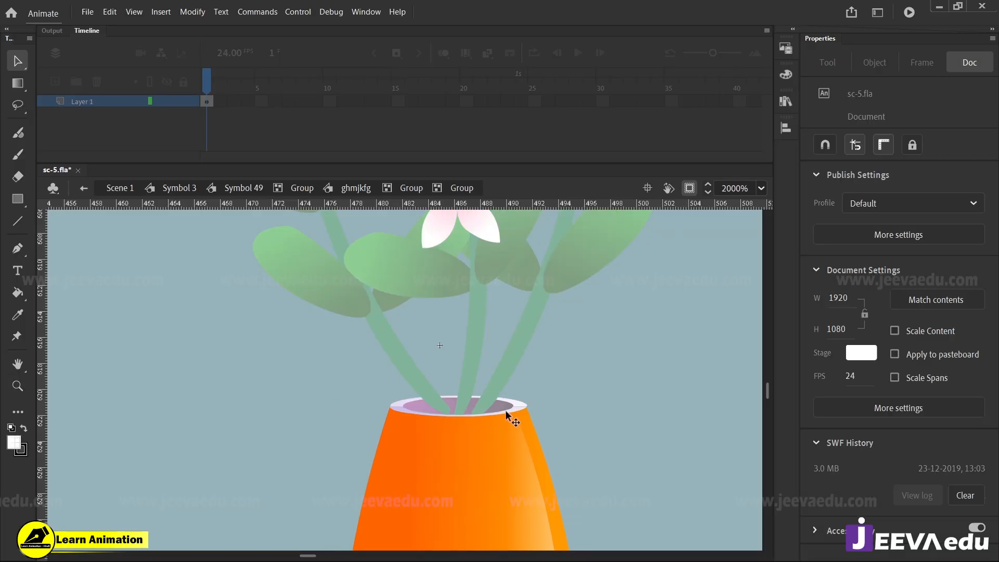
Open the rim's nested group and pull its thin lilac gradient strip out beside the vase
left_click(514, 411)
double_click(515, 411)
left_click(514, 407)
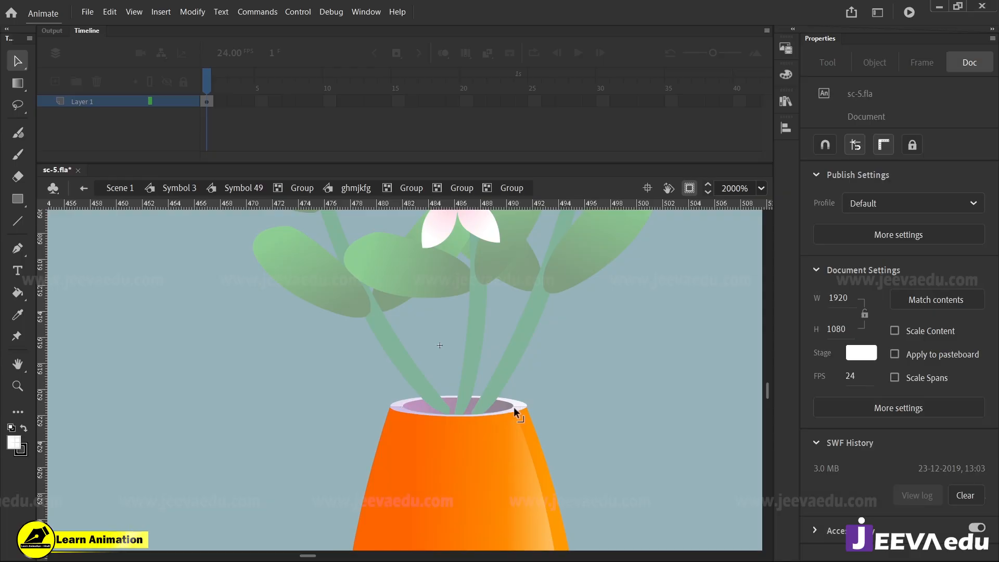
left_click(517, 410)
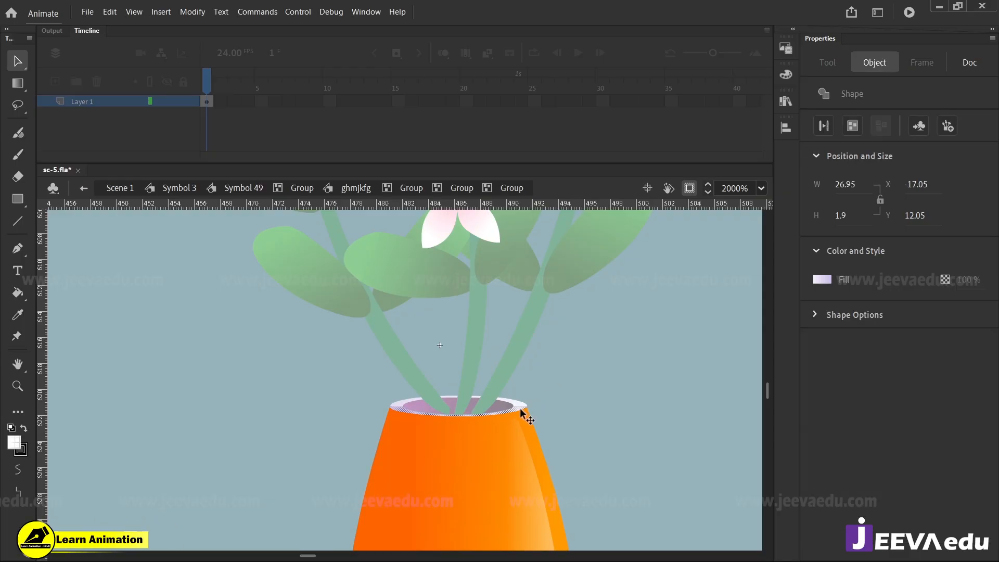
left_click_drag(517, 410, 686, 361)
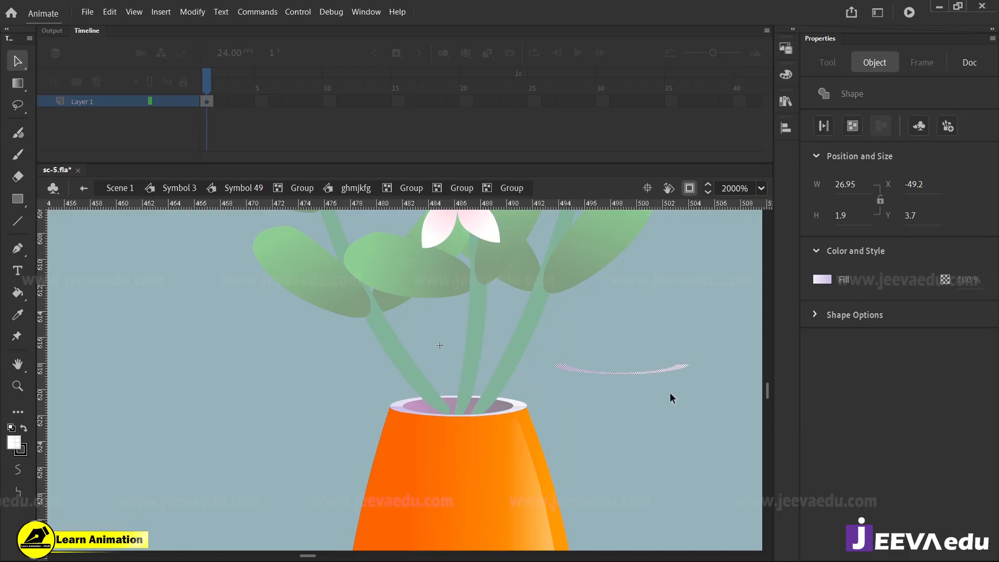
left_click(670, 393)
left_click(674, 371)
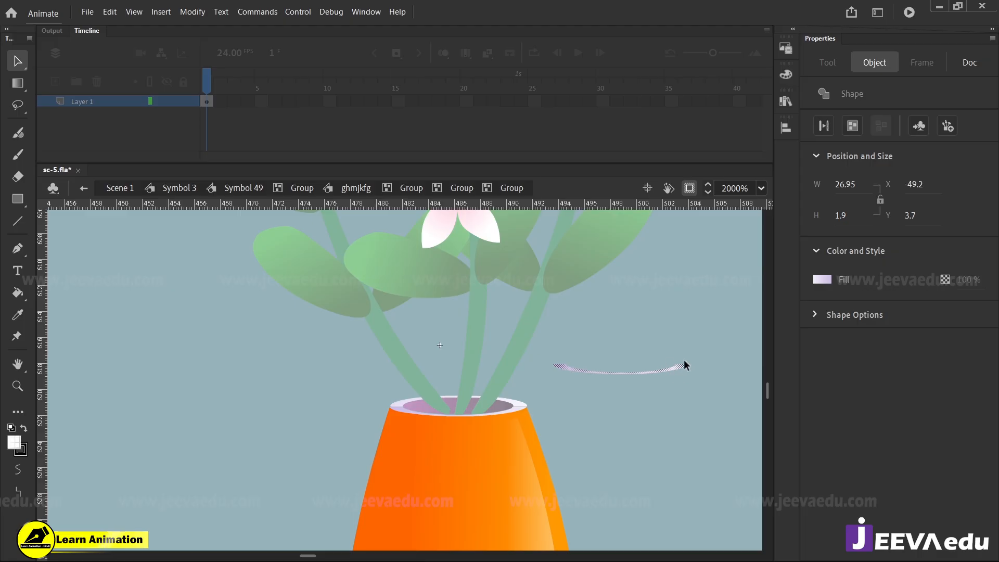
left_click(673, 385)
Try deleting the separated rim strip, and undo the deletion and the strip's move
key("z")
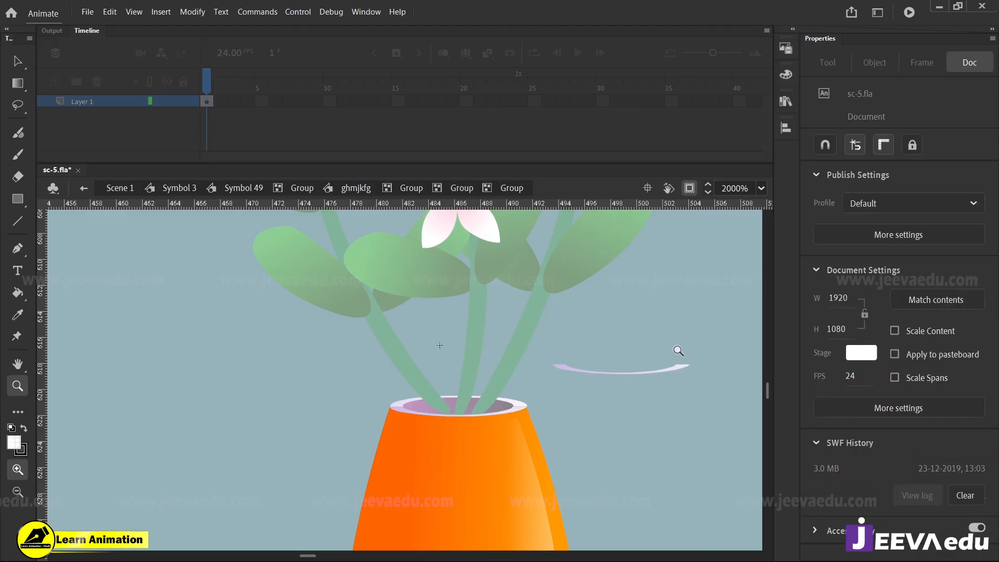
left_click(614, 367)
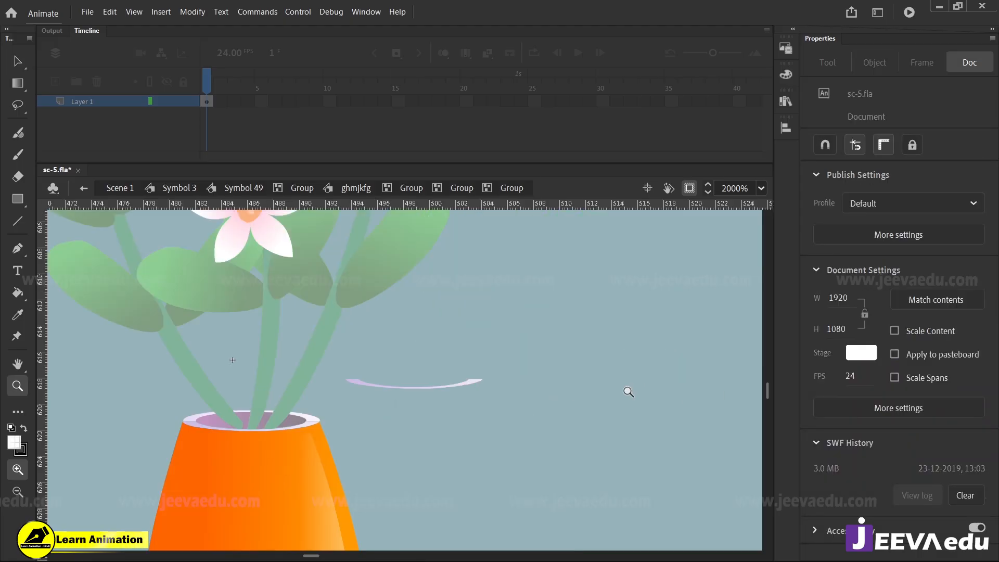
key("v")
left_click(453, 385)
key("Delete")
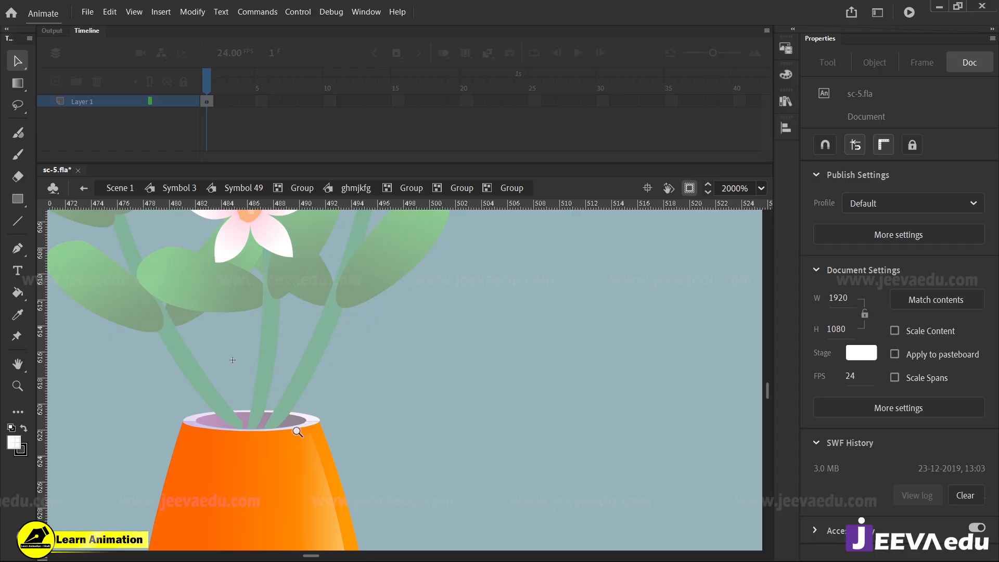
key("z")
key("ctrl+z")
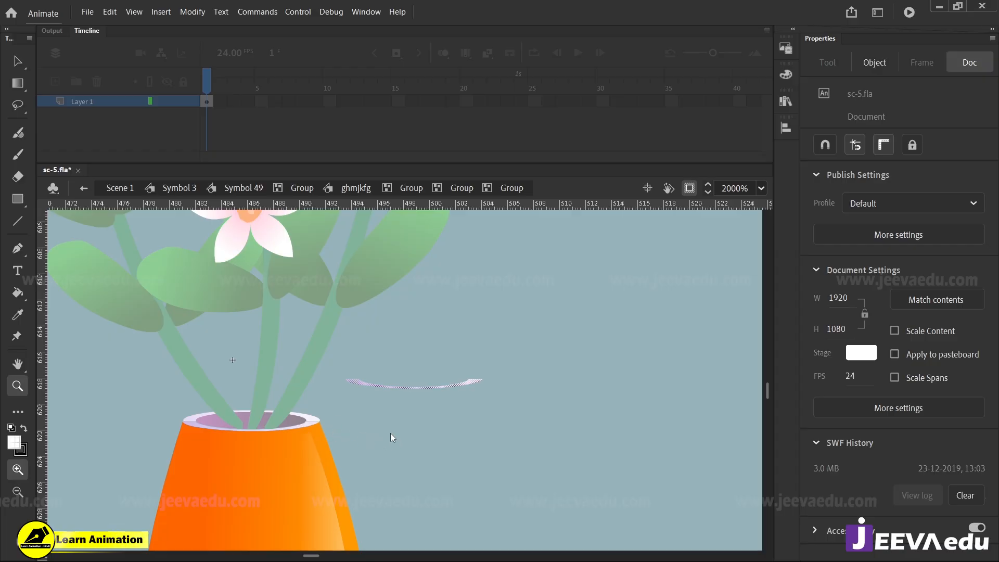
key("ctrl+z")
Return to Symbol 3 and review the flower vase and side table within the whole room scene
left_click(172, 189)
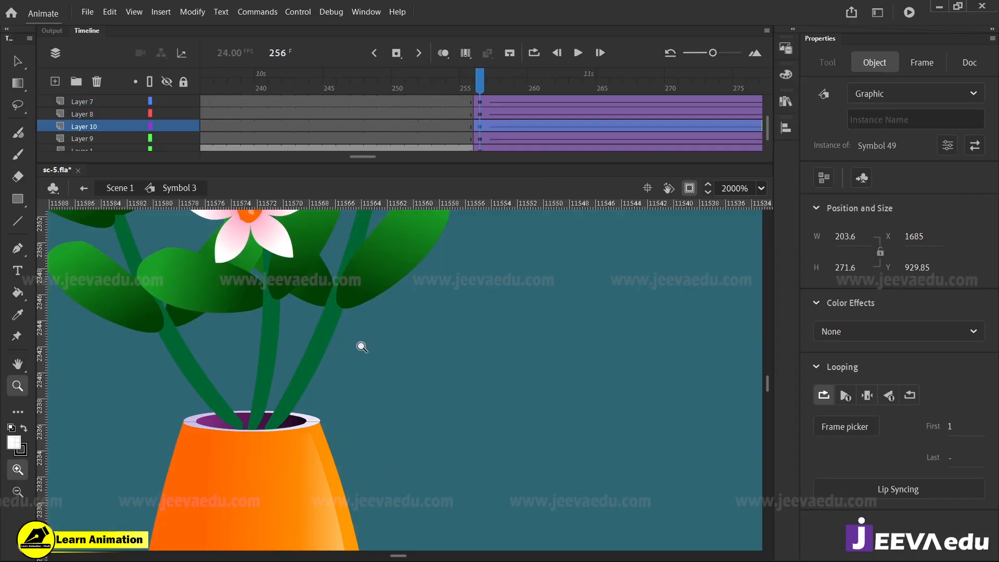
left_click(362, 347, "alt")
left_click(371, 385, "alt")
left_click(400, 393, "alt")
left_click(398, 348)
left_click(398, 348)
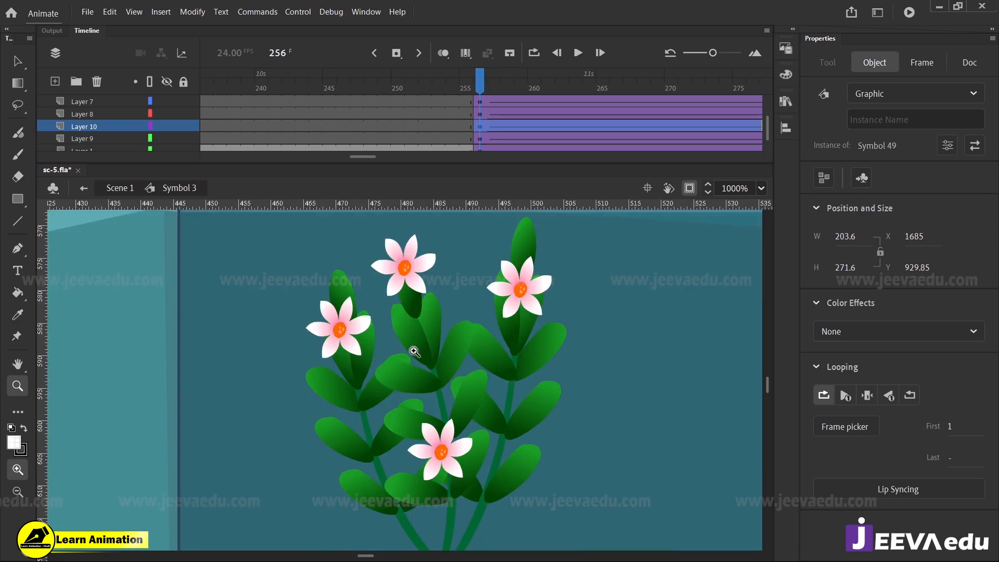
left_click(463, 385, "alt")
left_click(446, 420, "alt")
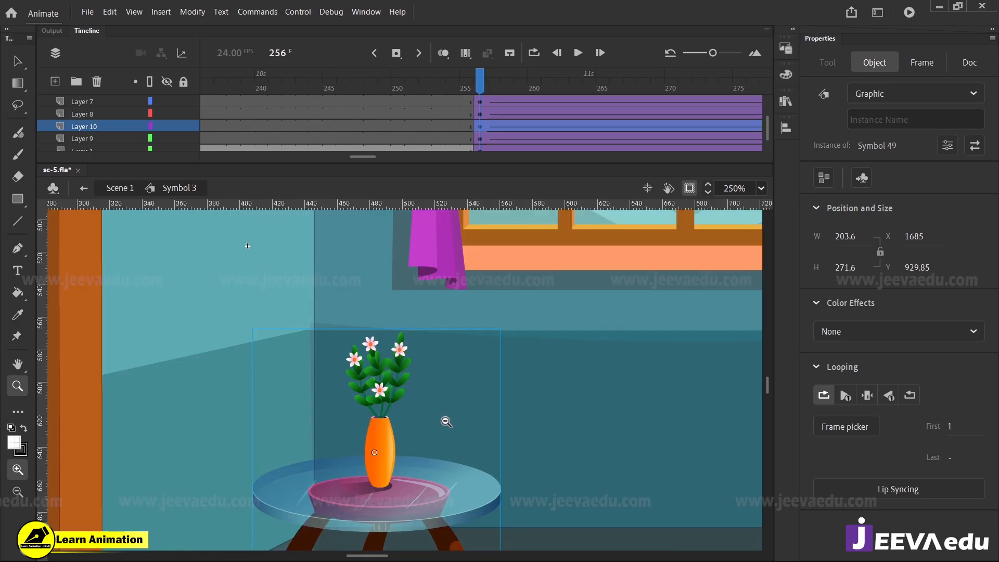
left_click(450, 422, "alt")
left_click(456, 424, "alt")
left_click(455, 424, "alt")
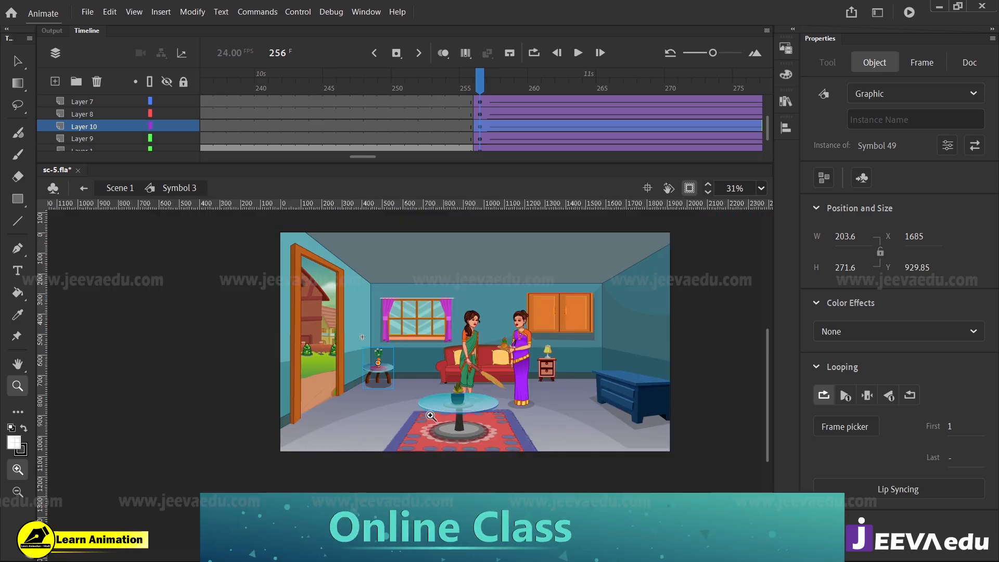
Examine the central glass table's semi-transparent top, its light edge, and the shadow beneath the plant pot
left_click(430, 412)
left_click(450, 379)
left_click(449, 347)
left_click(428, 367)
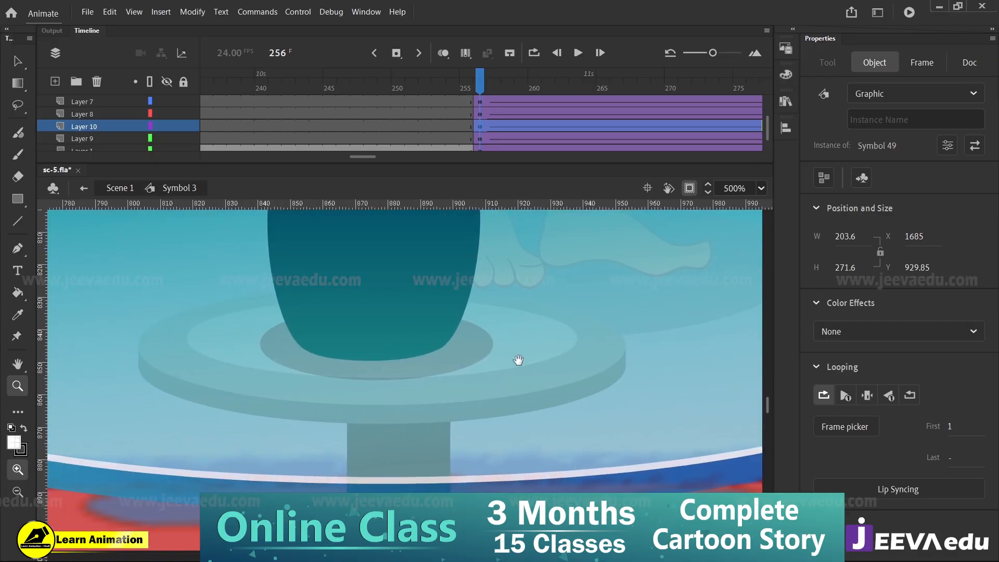
left_click_drag(517, 359, 476, 331)
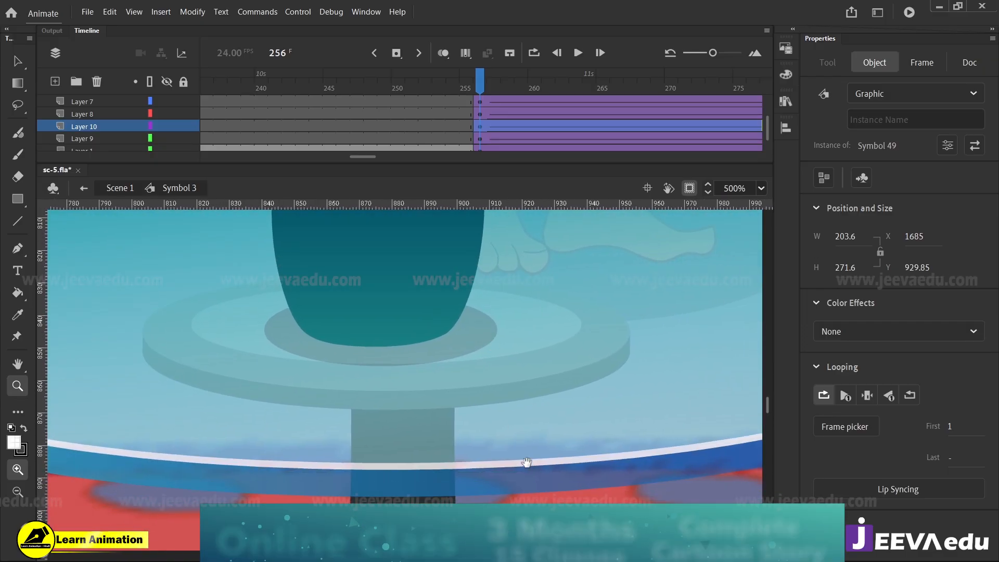
left_click(520, 462)
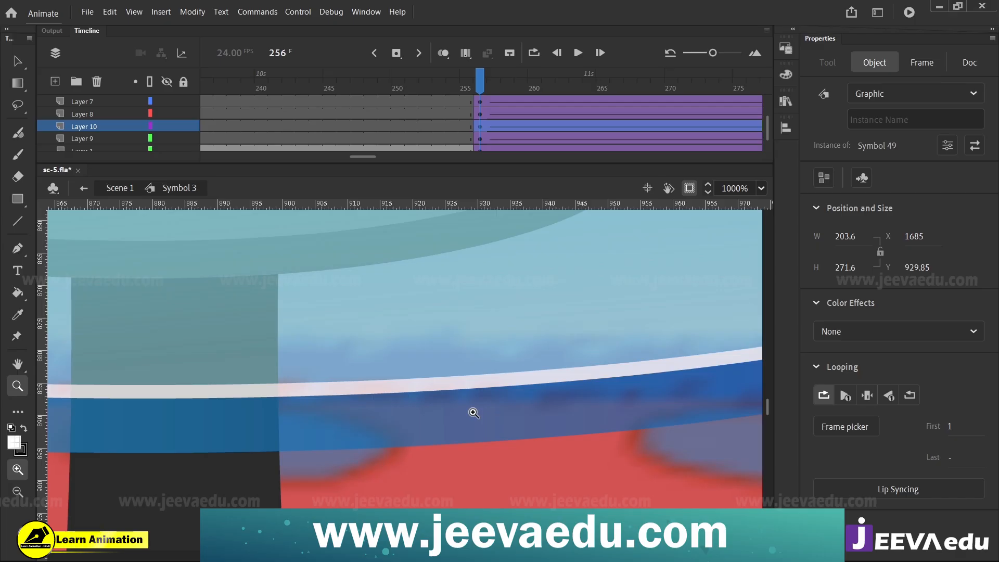
left_click(420, 345, "alt")
left_click(410, 343, "alt")
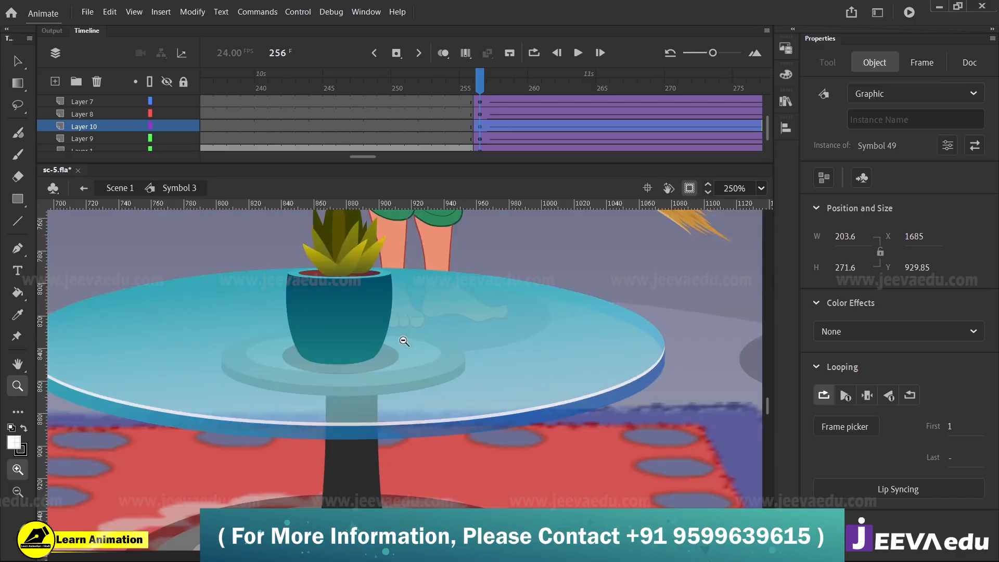
left_click(377, 362)
left_click(371, 400)
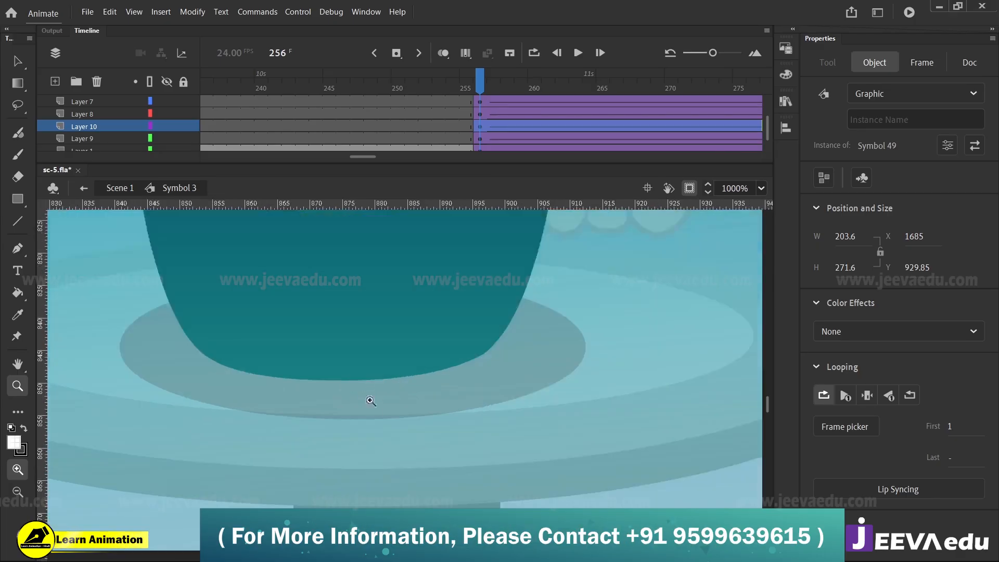
left_click(392, 427, "alt")
left_click(392, 426, "alt")
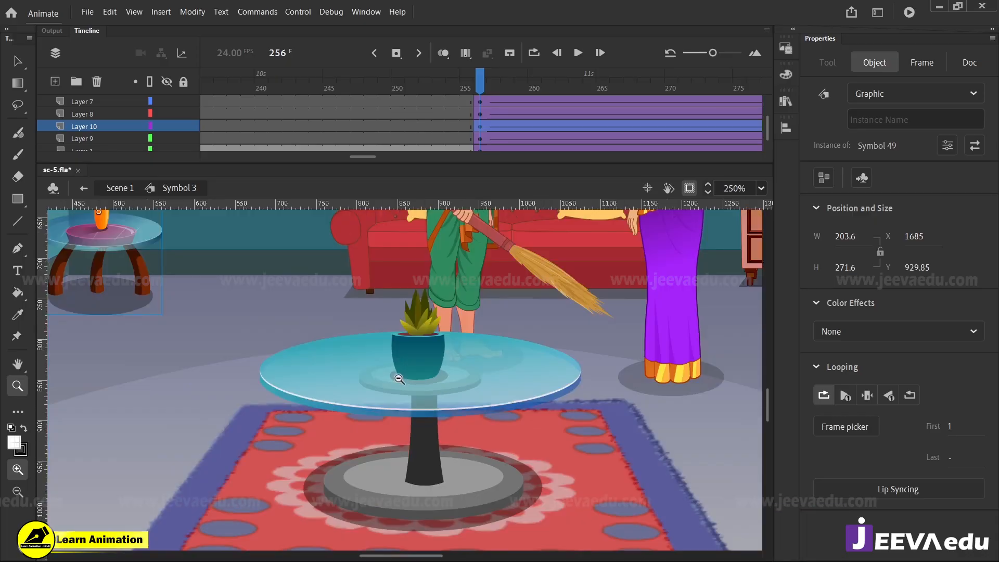
Examine the blue cabinet's shaded sides and its shadow on the floor
left_click(400, 406, "alt")
left_click(406, 411, "alt")
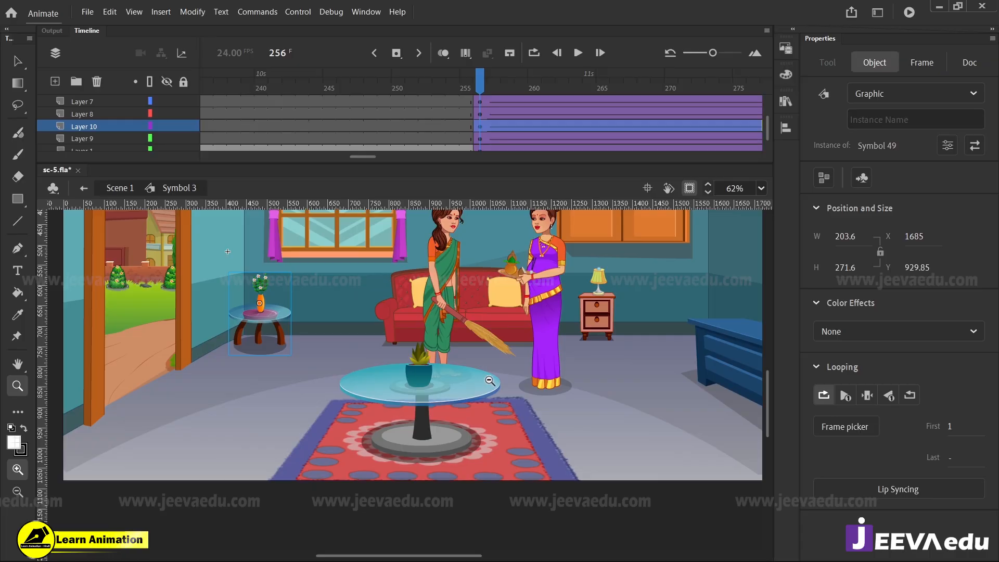
left_click(491, 382, "alt")
left_click(496, 389)
left_click(519, 366)
left_click_drag(384, 405, 373, 446)
left_click(337, 415)
left_click(374, 418, "alt")
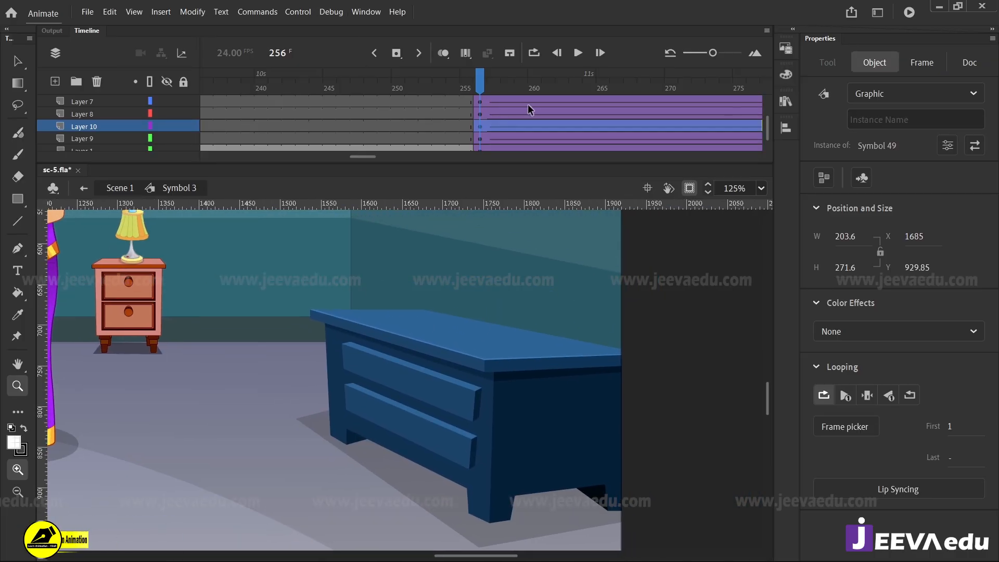
Add a new layer above Layer 2 and lock all the other layers
scroll(528, 109, "up", 2)
left_click(477, 103)
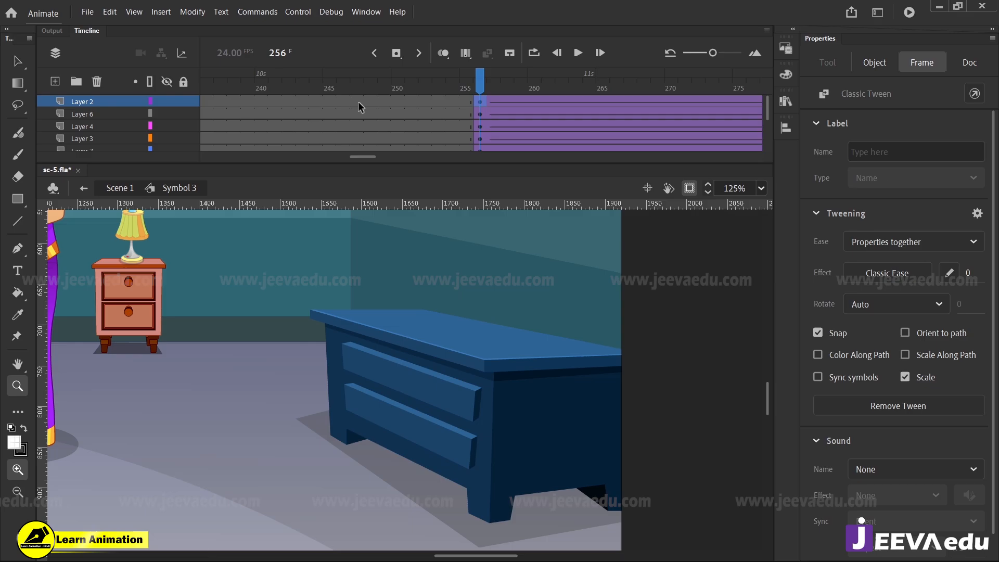
left_click(56, 81)
left_click(182, 101, "alt")
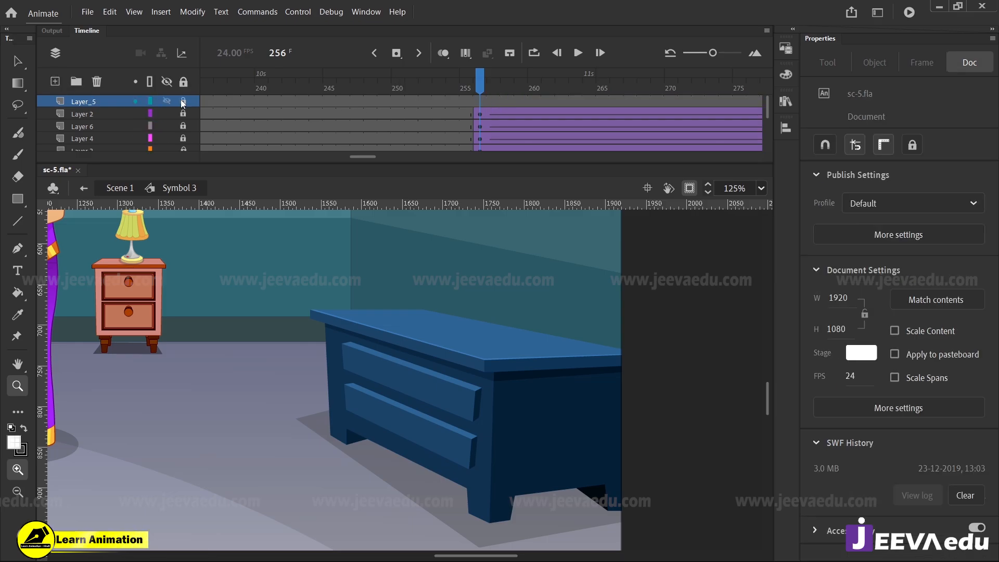
Draw two red guide lines with the Line tool, one along the cabinet's base and one across its drawer fronts
key("n")
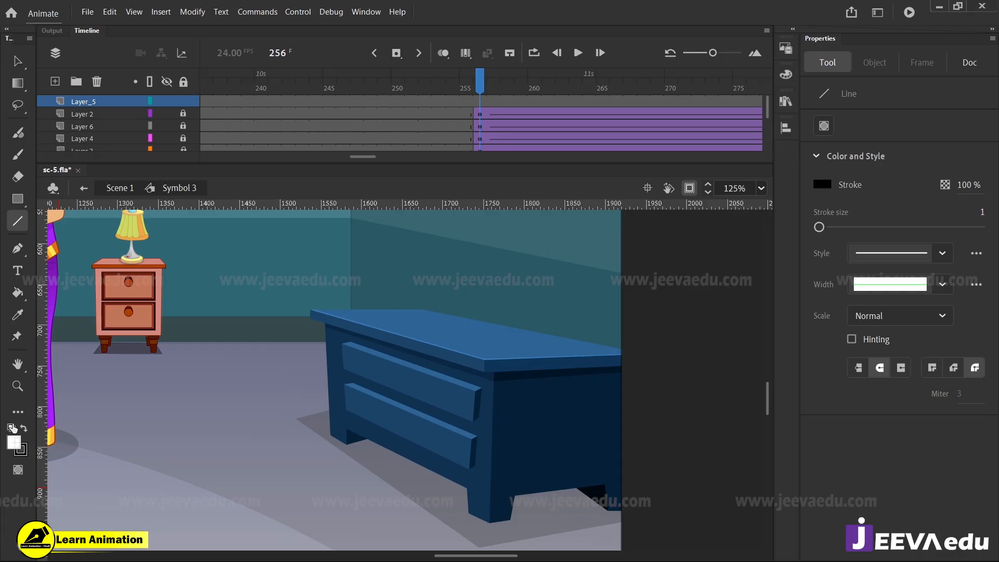
left_click(21, 449)
left_click(71, 349)
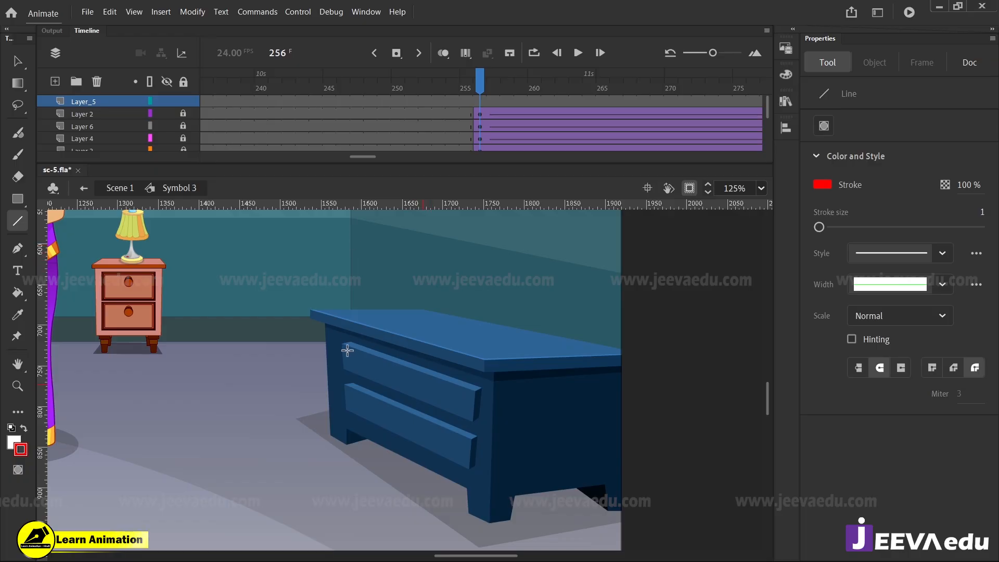
left_click_drag(280, 403, 558, 561)
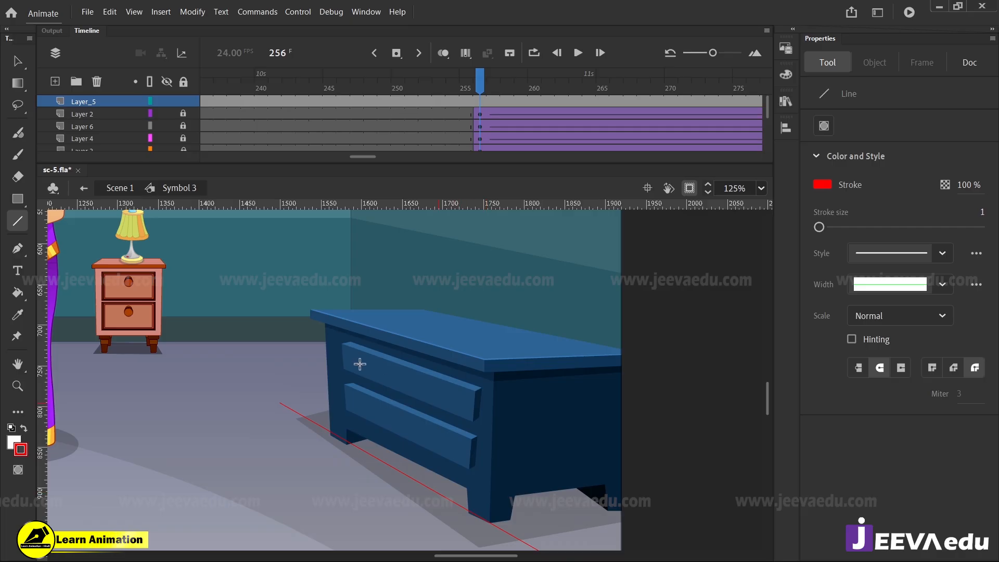
left_click_drag(601, 454, 708, 481)
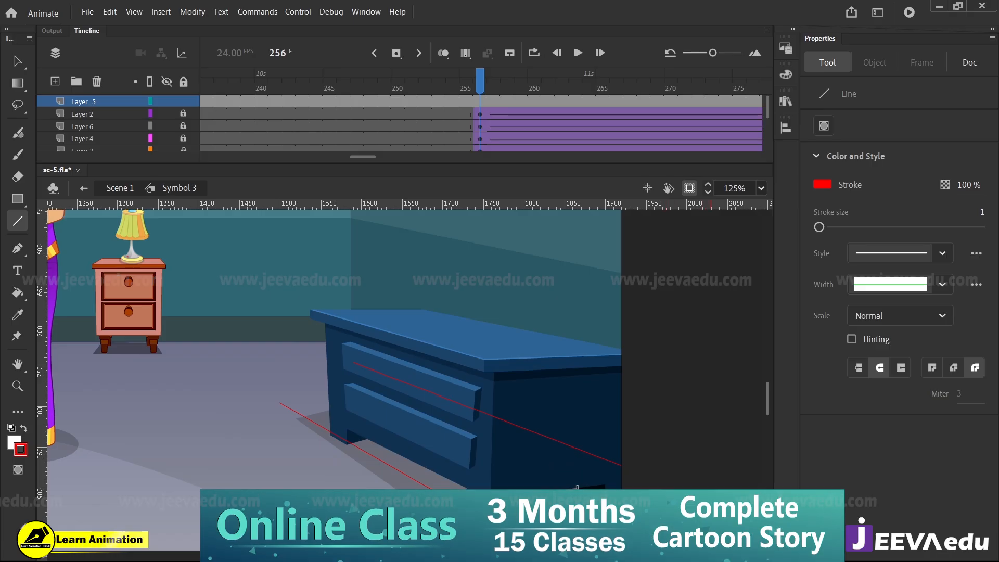
Sketch white brush marks on the cabinet's legs, above its top, and on the floor toward its shadow
key("b")
left_click_drag(575, 468, 557, 488)
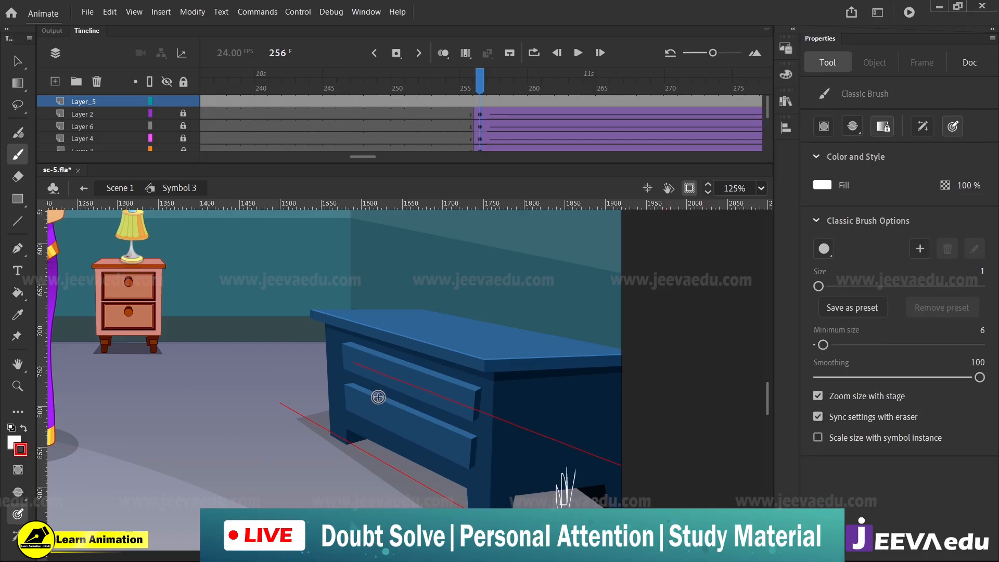
left_click_drag(357, 444, 371, 382)
left_click_drag(346, 284, 614, 288)
left_click_drag(354, 302, 620, 393)
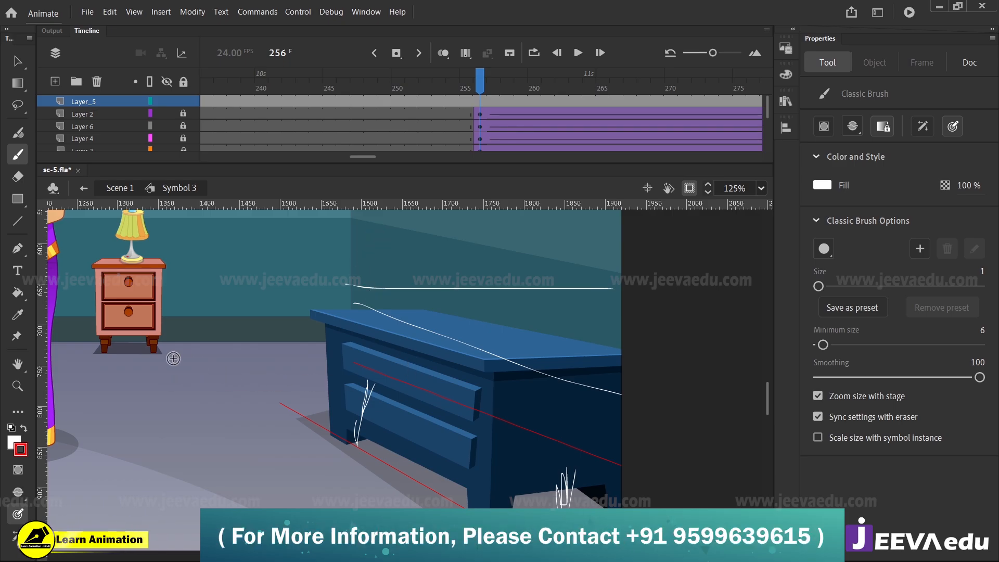
left_click_drag(152, 362, 264, 356)
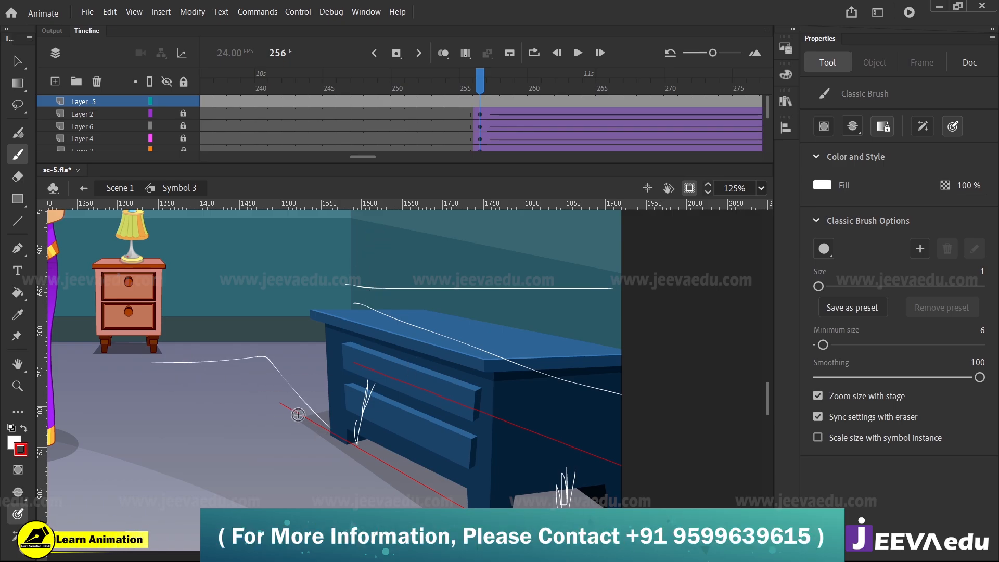
Undo all the white brush marks and red guide lines drawn around the cabinet
key("ctrl+z")
key("ctrl+z")
key("ctrl+z")
key("ctrl+z")
key("ctrl+z")
key("ctrl+z")
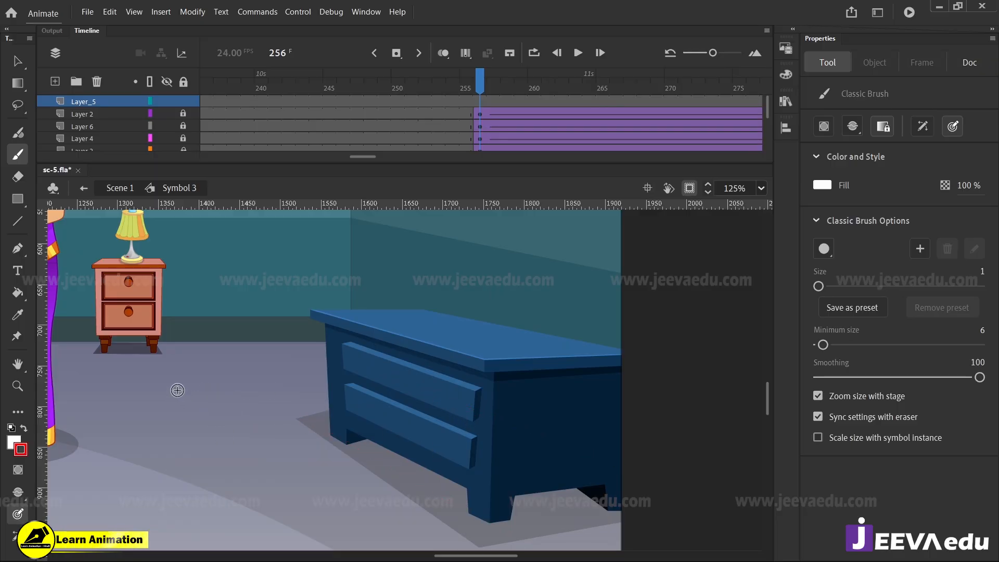
Sketch white brush strokes with the Classic Brush across the floor and wall between the nightstand and the blue cabinet
mouse_move(142, 382)
left_mouse_down()
mouse_move(228, 429)
mouse_move(225, 337)
left_mouse_up()
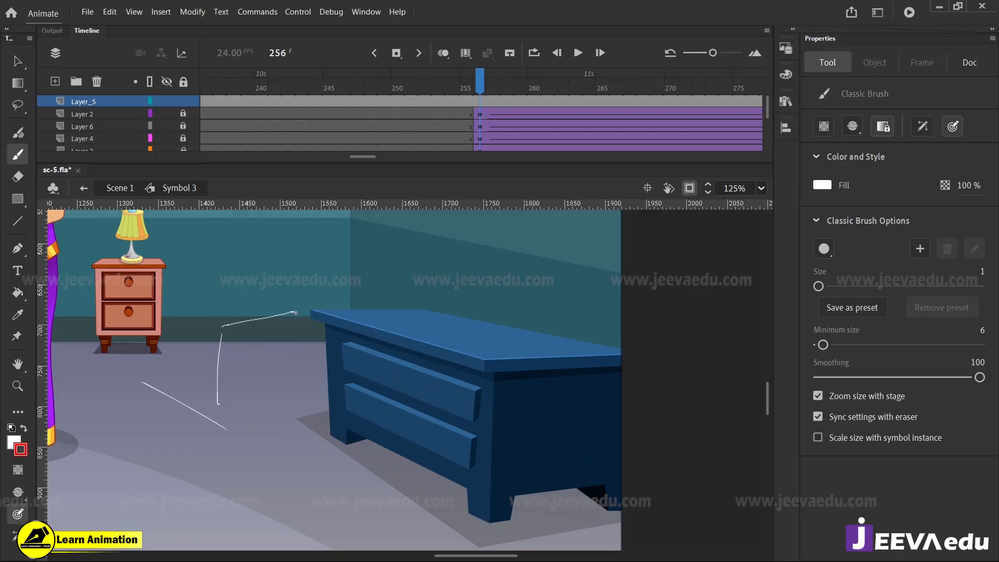
mouse_move(295, 314)
left_mouse_down()
mouse_move(293, 425)
mouse_move(238, 424)
left_mouse_up()
left_click_drag(130, 311, 243, 332)
left_click_drag(193, 276, 288, 302)
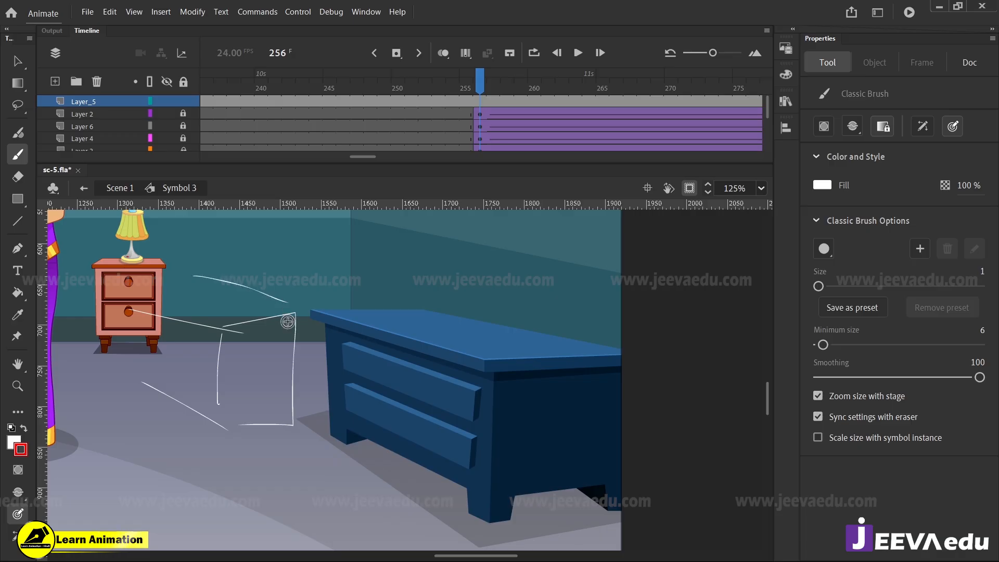
Undo the white brush strokes sketched between the nightstand and the blue cabinet
key("ctrl+z")
key("ctrl+z")
key("ctrl+z")
key("ctrl+z")
key("ctrl+z")
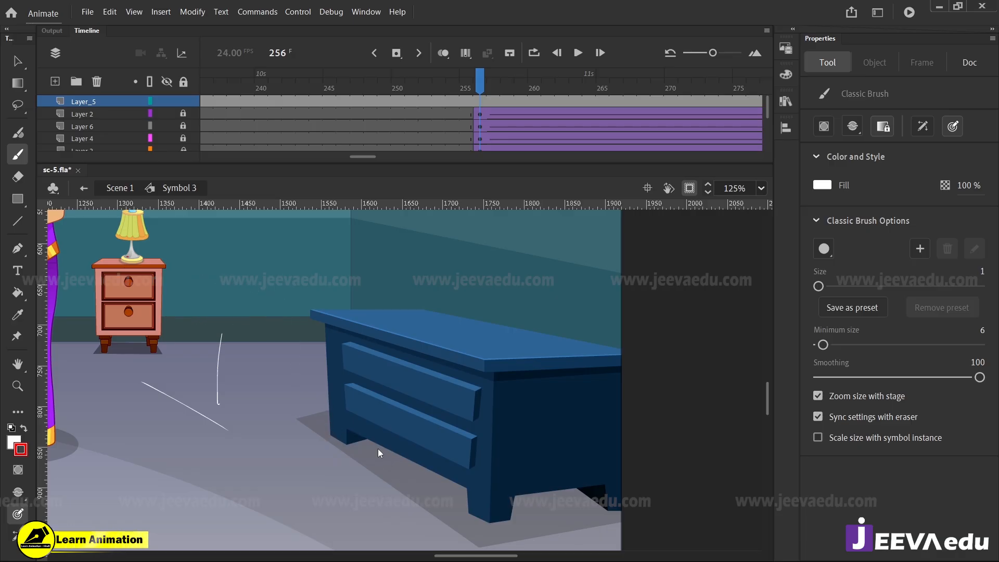
Examine the whole living room scene and the plant pot's shading and shadow on the glass table
key("z")
left_click(297, 433, "alt")
left_click(305, 414, "alt")
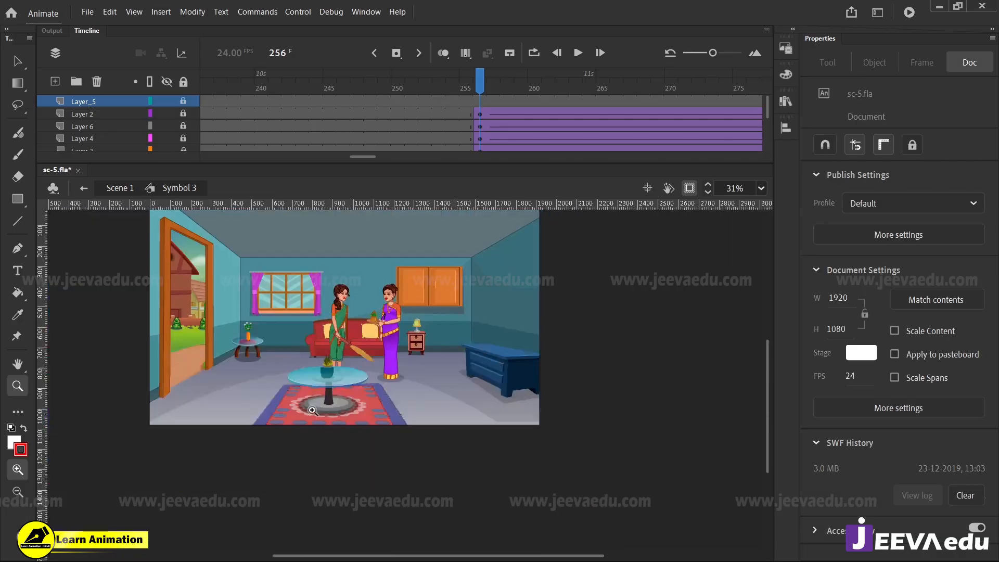
left_click_drag(391, 418, 475, 478)
left_click_drag(186, 249, 653, 509)
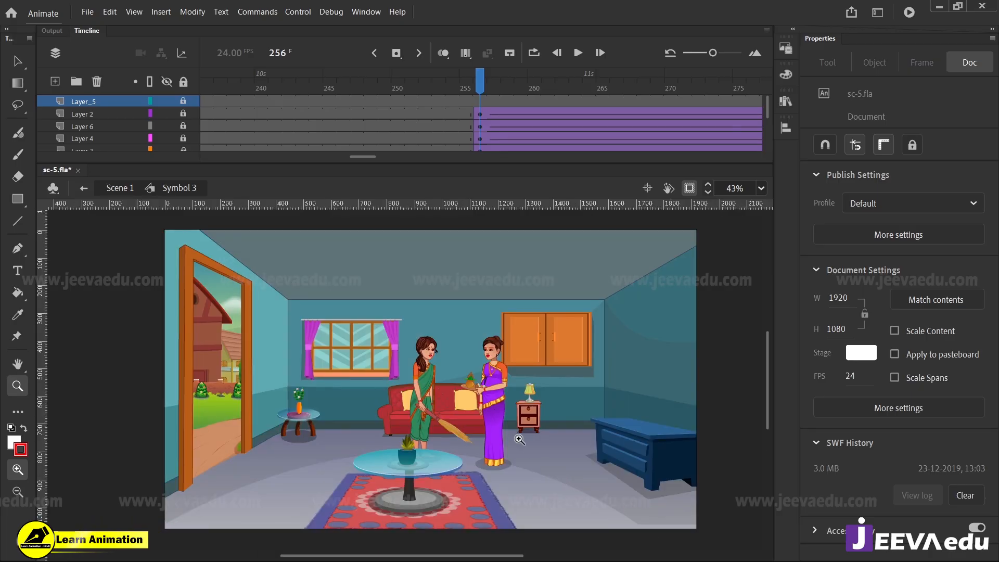
left_click(455, 403)
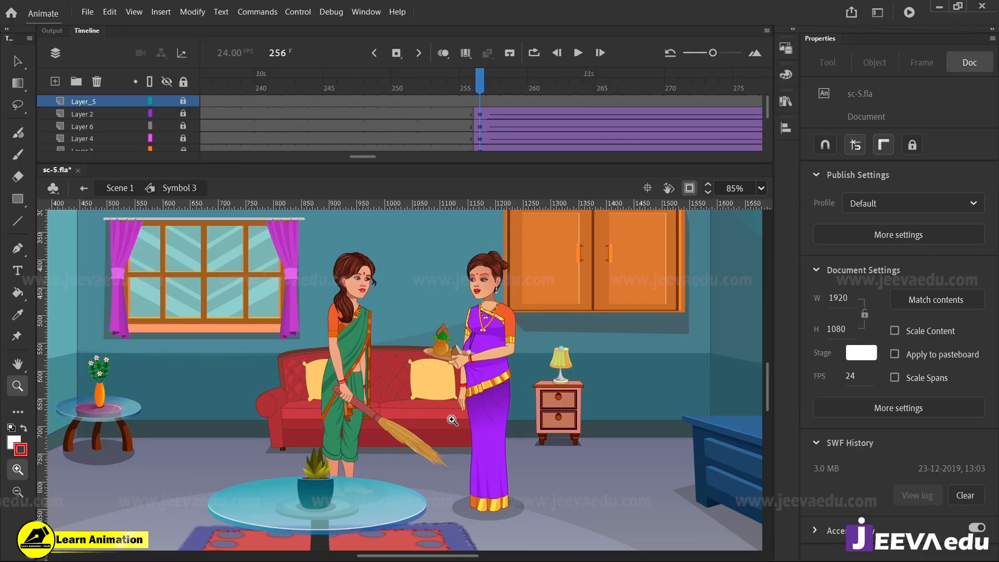
left_click(269, 432)
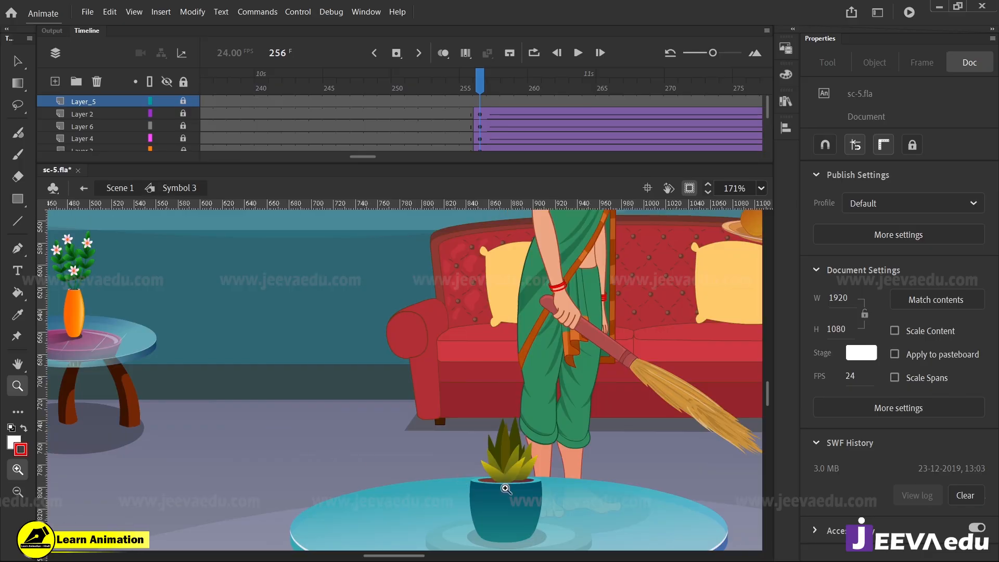
left_click(505, 489)
left_click(419, 446)
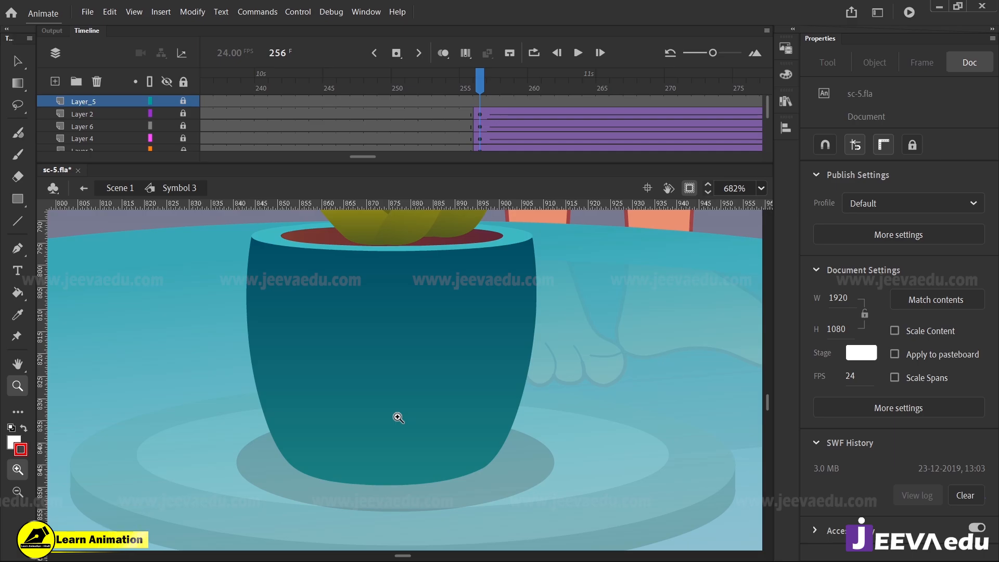
left_click(398, 410, "alt")
left_click(399, 392, "alt")
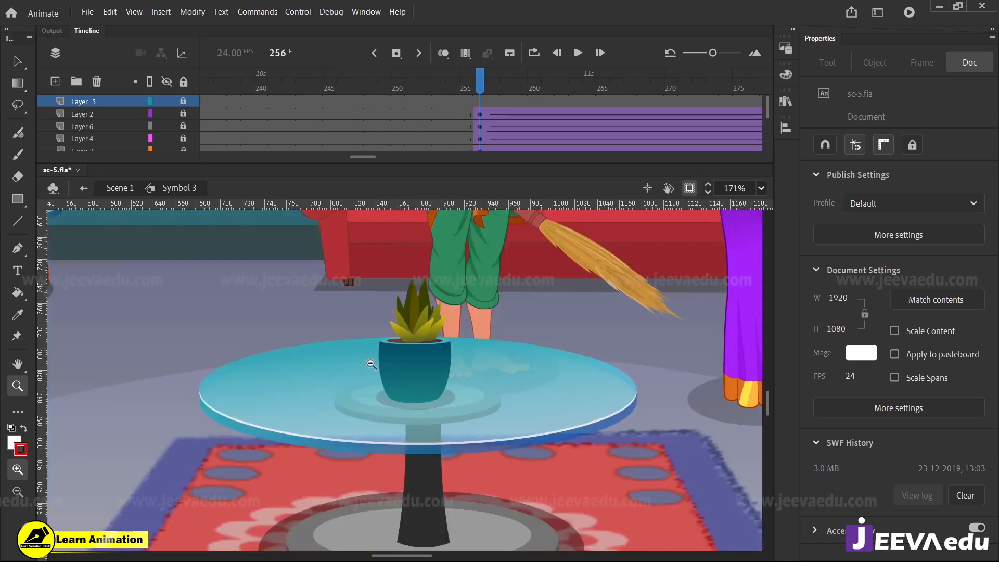
Go to frame 242 and examine the shading on the neck of the woman in the purple sari
left_click_drag(470, 92, 293, 180)
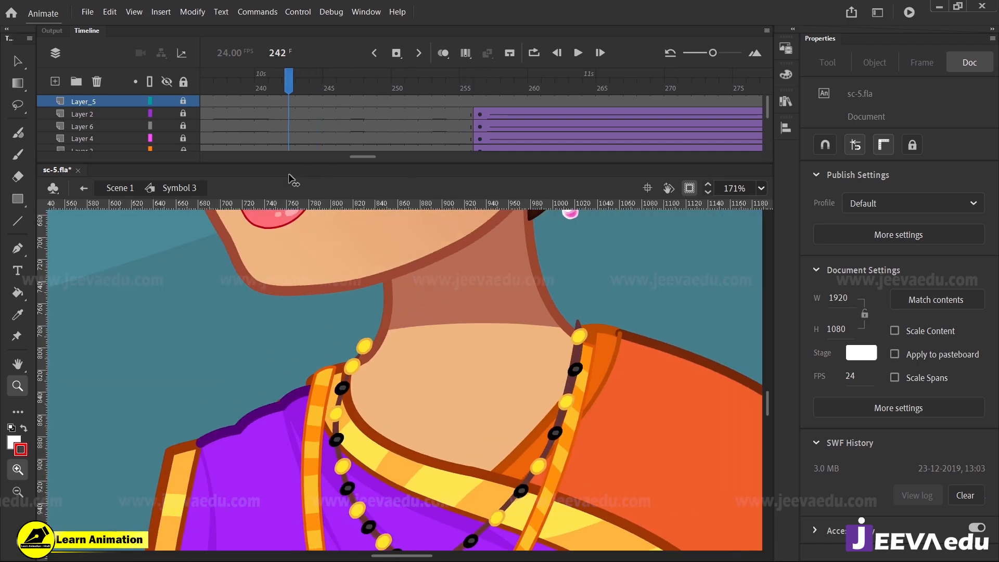
left_click(340, 391, "alt")
left_click(339, 315, "alt")
Go to frame 76 and examine the magenta pan's shading and its handle's shadow on the stove
left_click_drag(158, 85, 548, 143)
left_click(380, 383)
left_click(380, 383)
left_click_drag(404, 407, 218, 424)
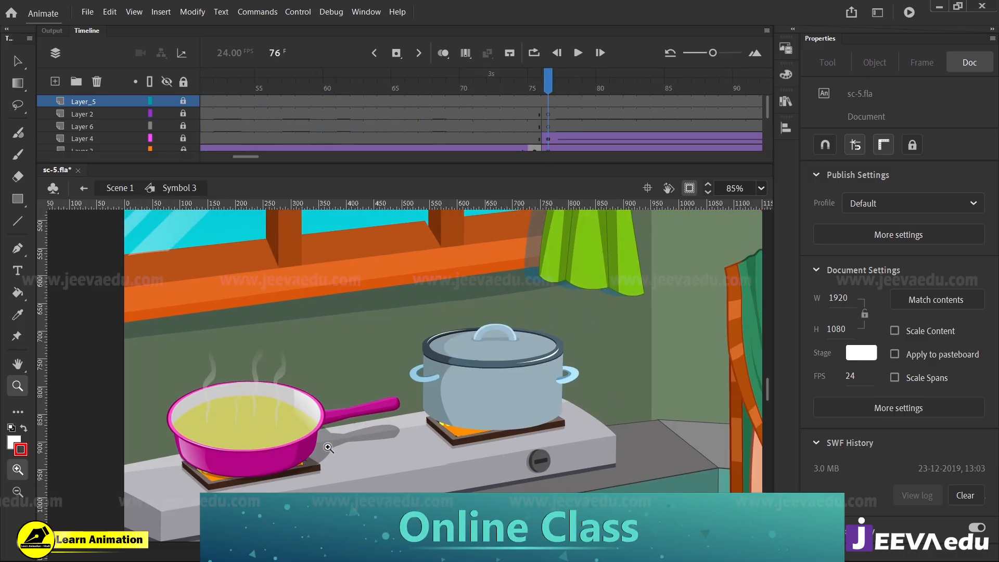
left_click(326, 451)
left_click_drag(402, 438, 350, 490)
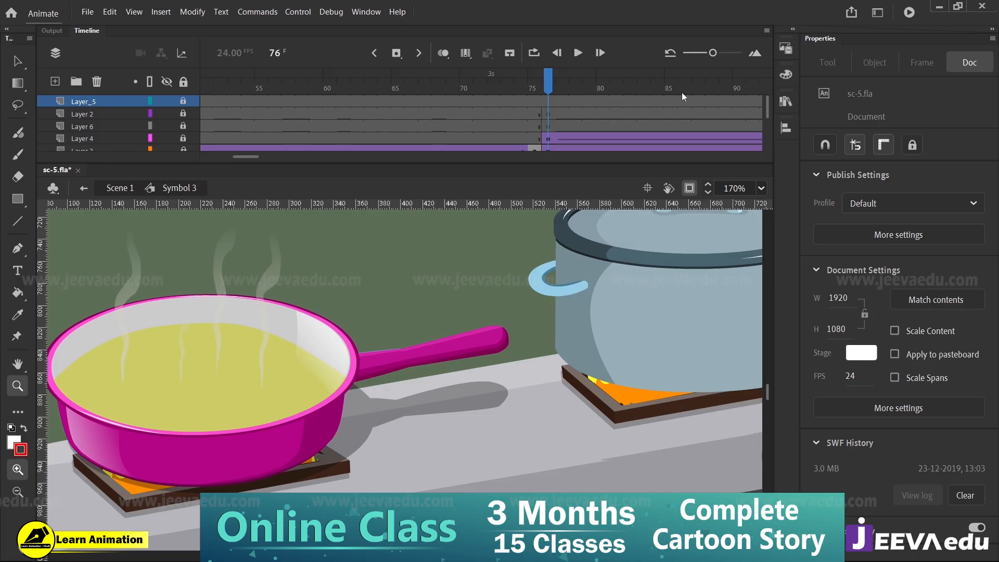
Go to frame 87 and examine the shading and highlights on the grey cooking pot and its lid
left_click_drag(572, 86, 357, 202)
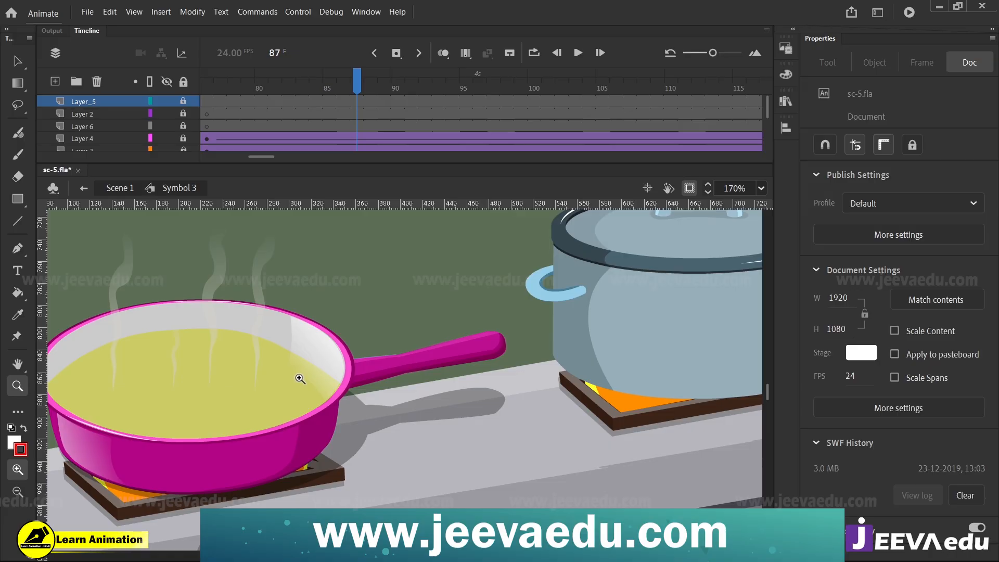
left_click(360, 400, "alt")
left_click(390, 412, "alt")
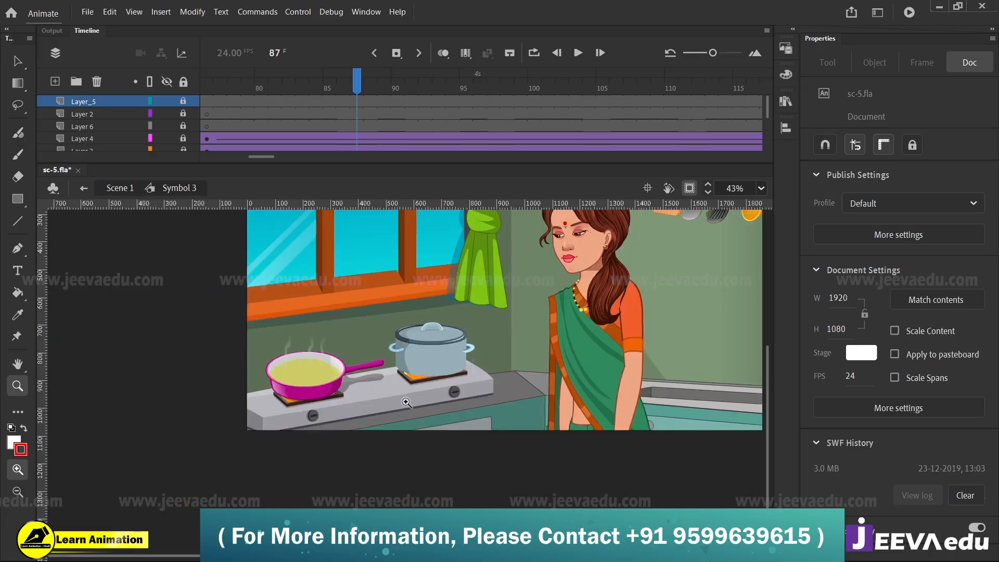
left_click(422, 336)
left_click(423, 335)
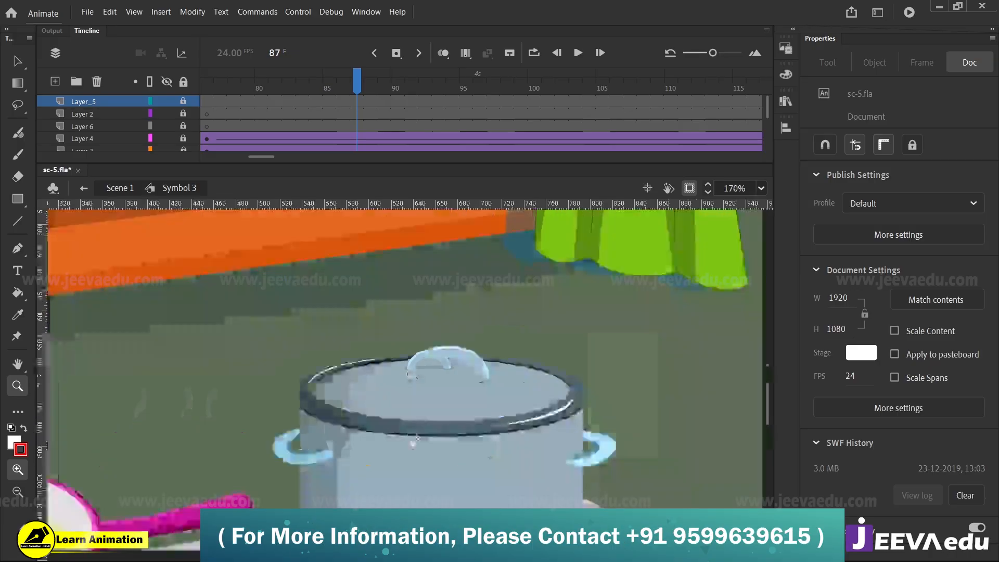
left_click_drag(433, 442, 395, 404)
left_click(408, 406)
left_click(387, 435, "alt")
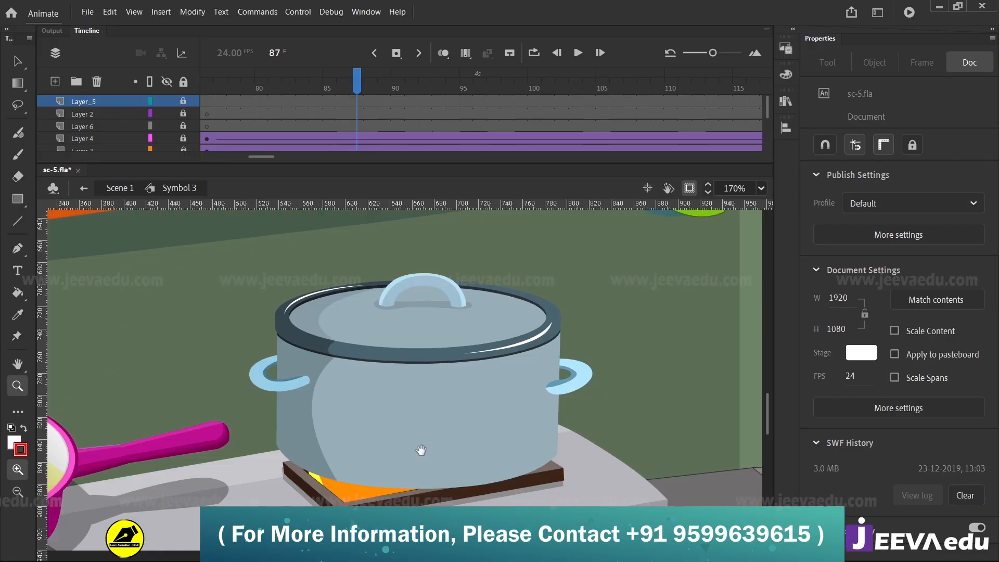
scroll(390, 405, "down", 1)
Examine the shading and wall shadows of the kitchen utensils hanging from the rack
left_click(542, 363, "alt")
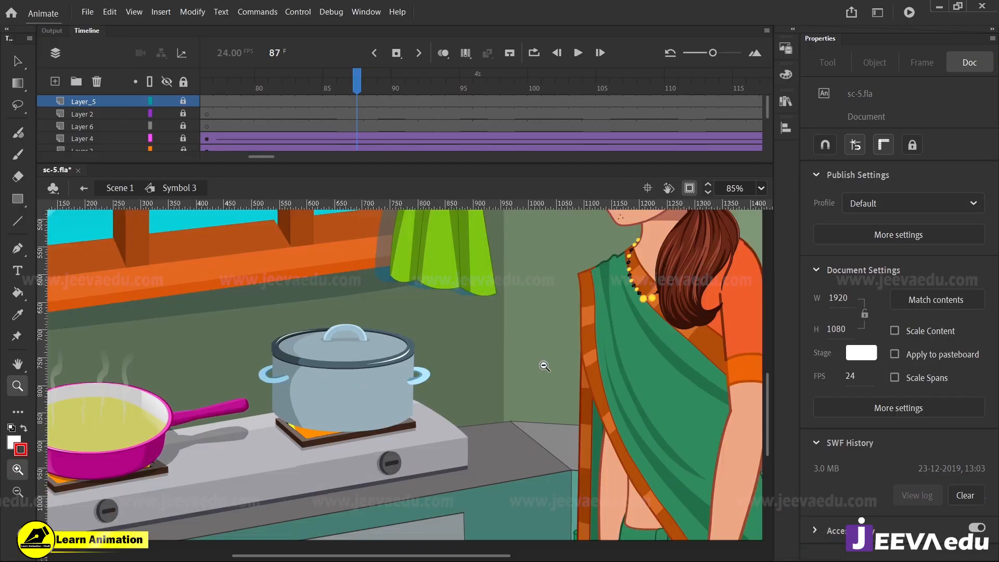
left_click(541, 363, "alt")
left_click(434, 356, "alt")
left_click(445, 355)
left_click(456, 333)
left_click(485, 329)
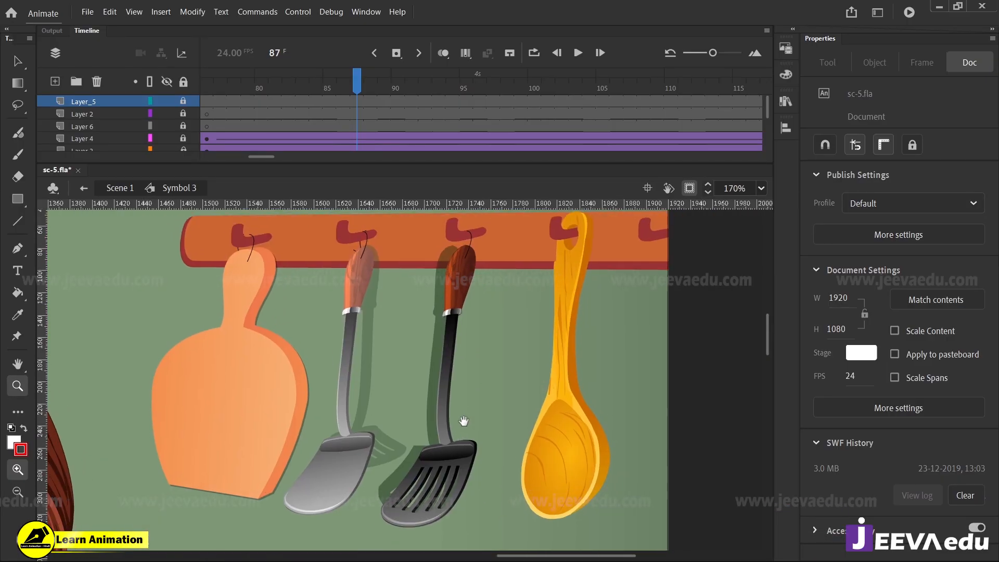
left_click(458, 383)
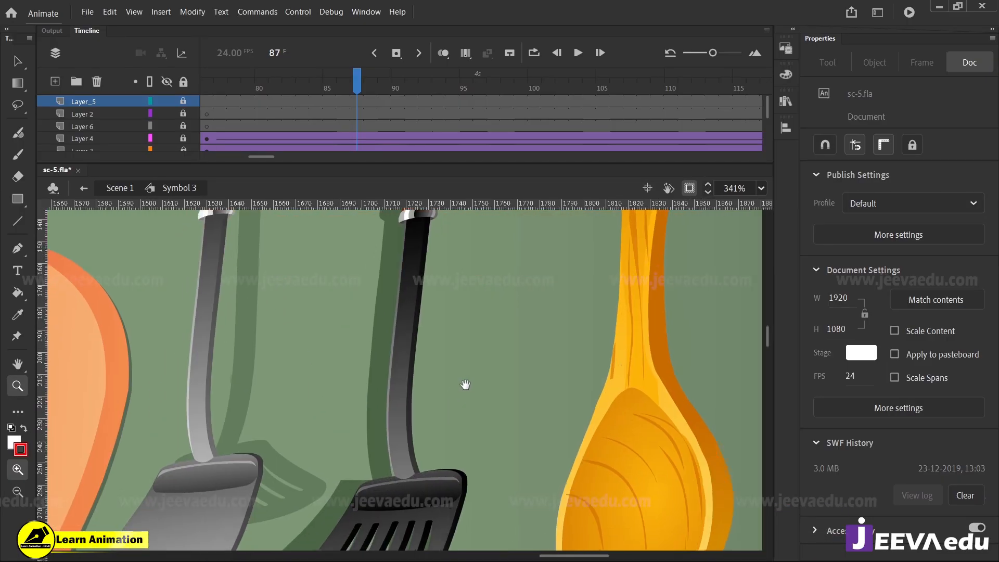
left_click(442, 424, "alt")
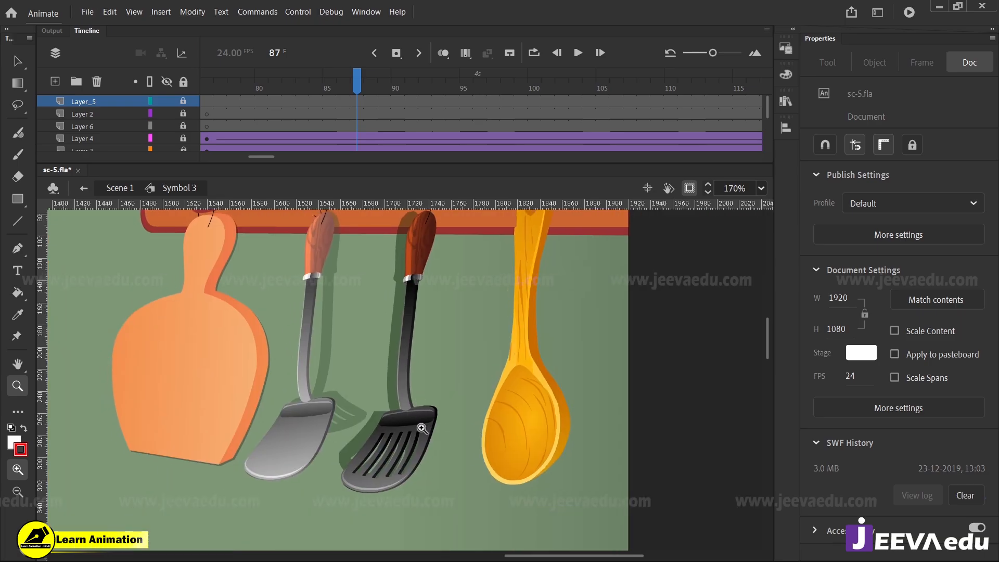
Unlock all layers and open the black spatula's wooden handle for editing through its symbol and nested groups
key("v")
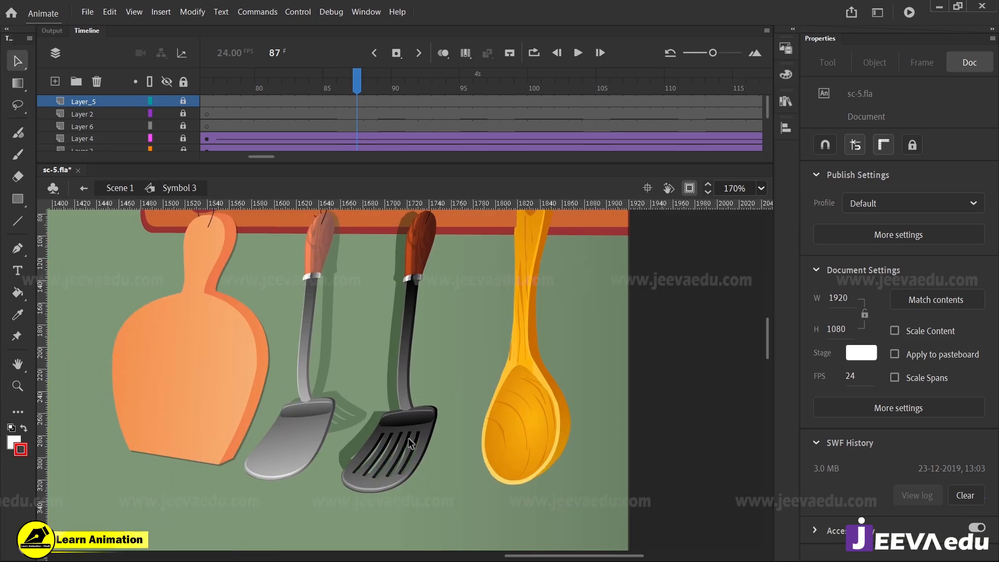
key("z")
left_click(183, 82)
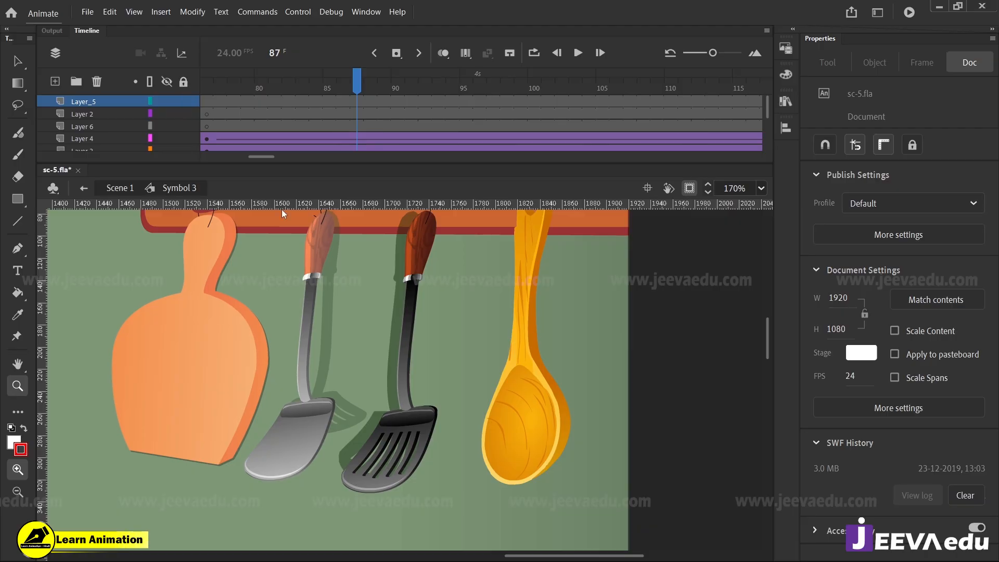
key("v")
double_click(419, 275)
key("z")
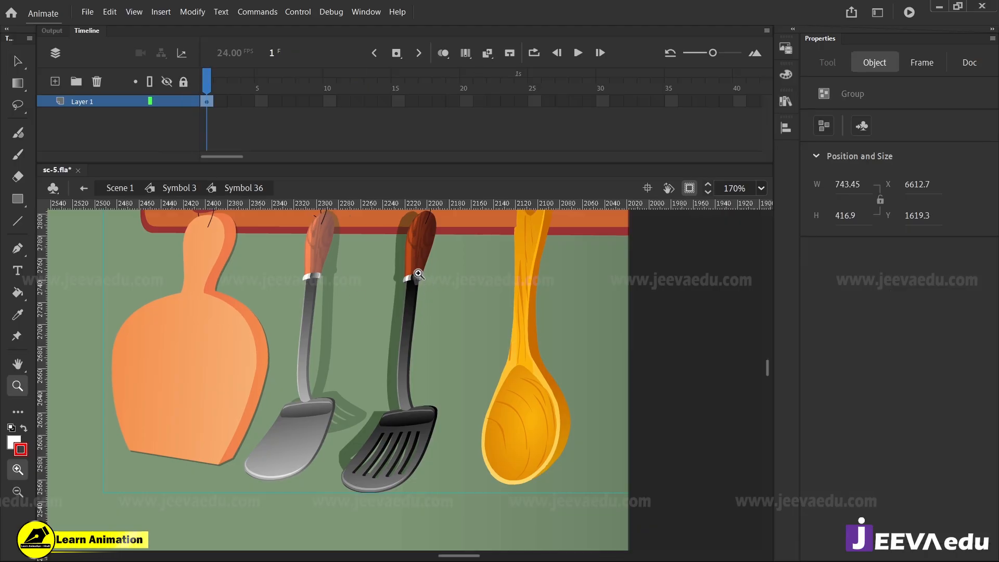
left_click(417, 271)
key("v")
double_click(414, 342)
double_click(414, 342)
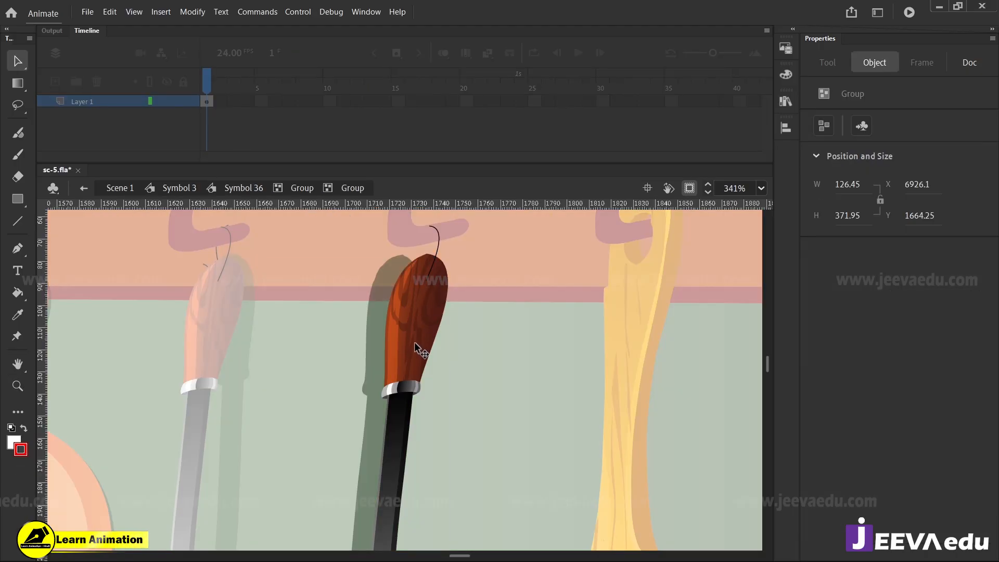
double_click(414, 342)
double_click(414, 341)
Select the dark gradient fill of the wooden handle and examine its shading up close
key("z")
left_click(417, 344)
key("v")
left_click(424, 371)
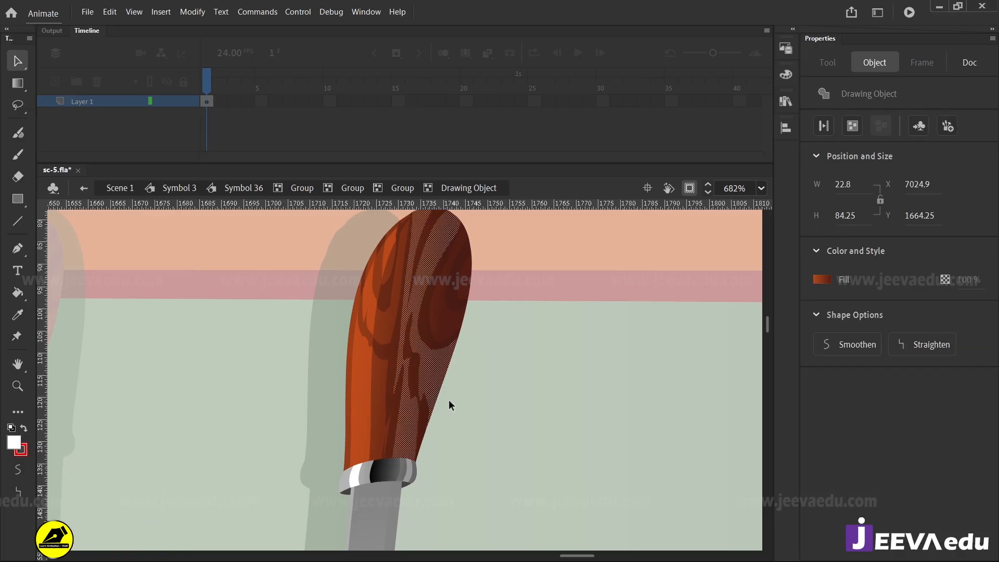
left_click(449, 400)
key("z")
left_click(410, 359)
key("space")
left_click_drag(459, 435, 483, 386)
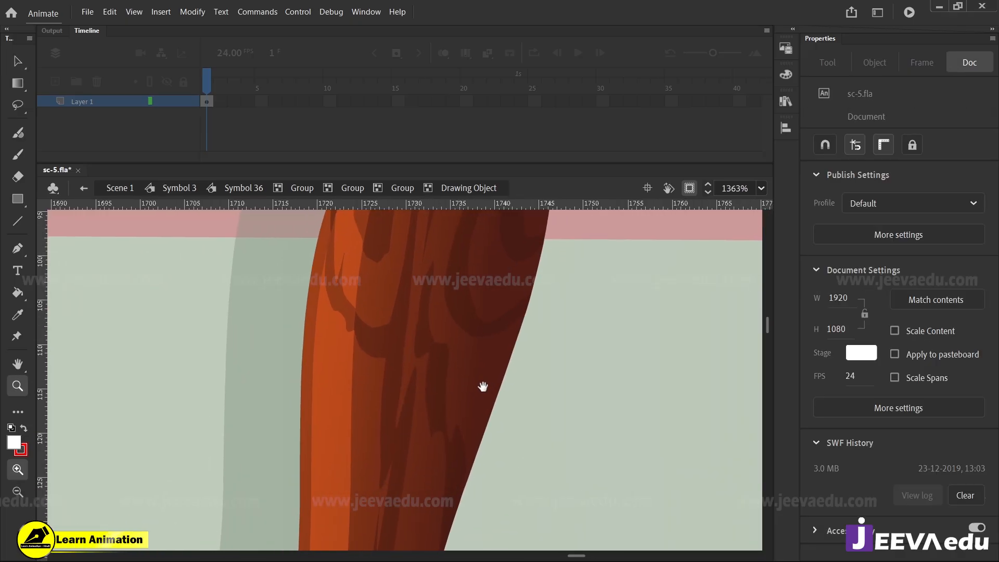
Select the handle's dark wood-grain shapes and light orange strip in turn to inspect their separate fills
key("v")
left_click(442, 375)
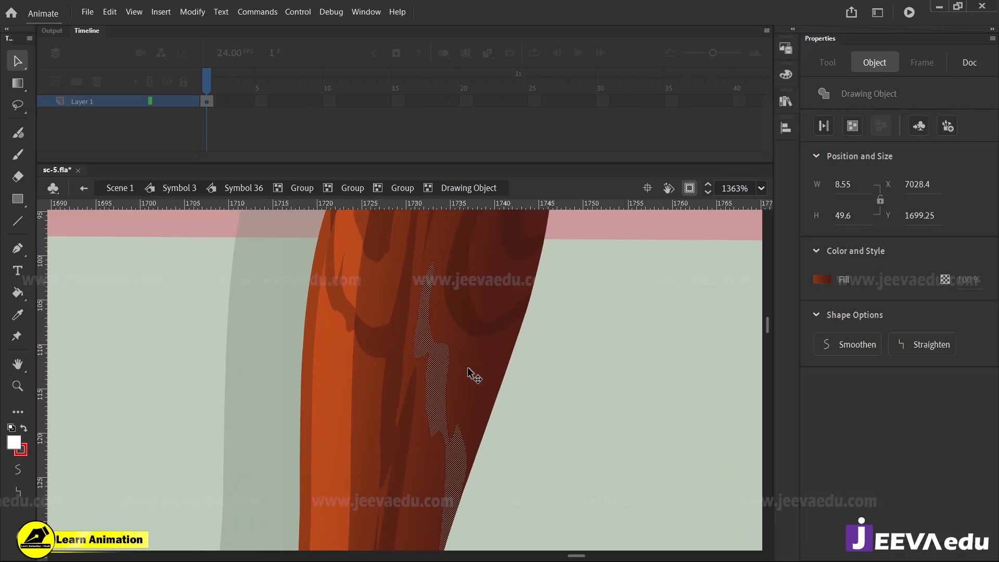
left_click(471, 376, "shift")
left_click(443, 369)
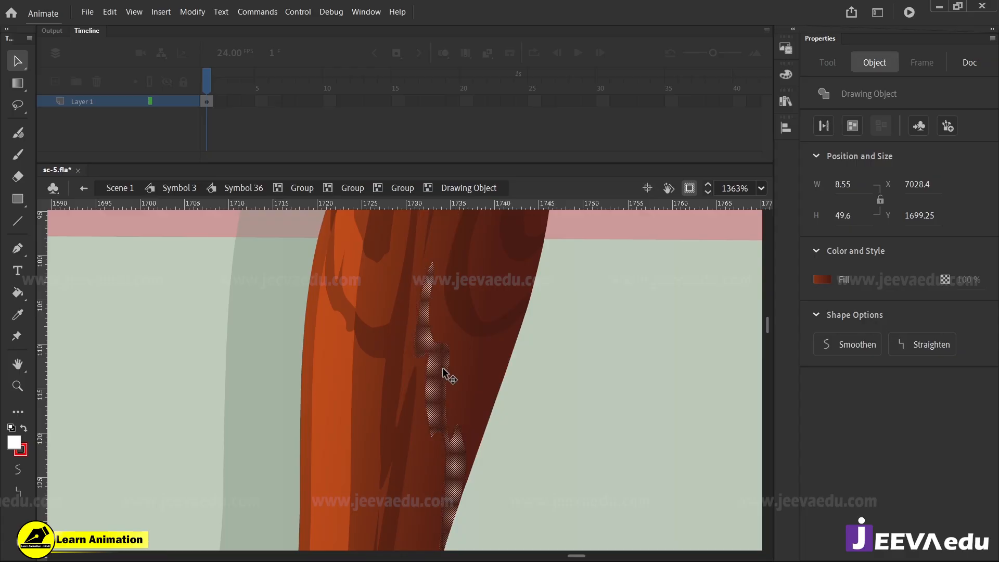
left_click(545, 413)
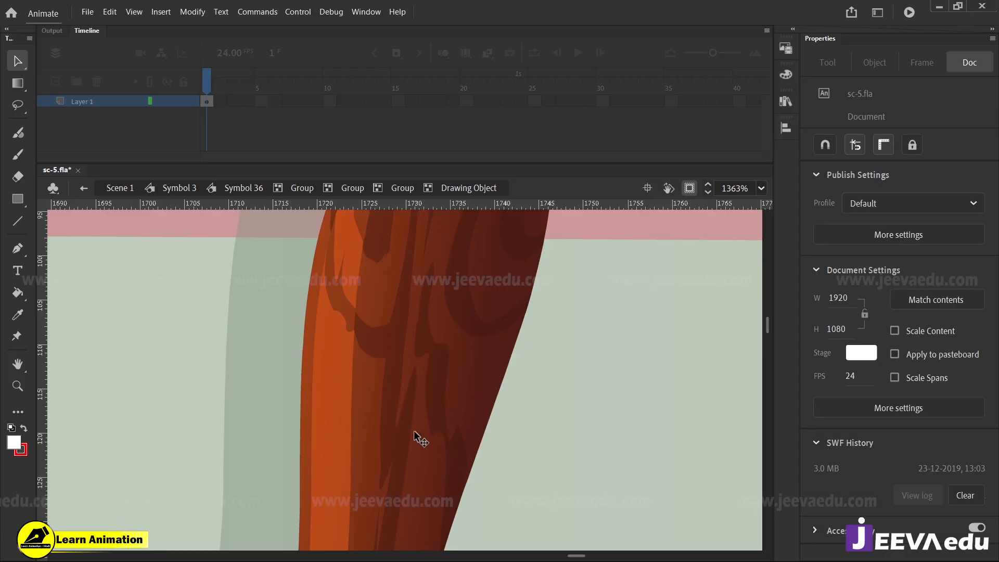
left_click(394, 388)
left_click(338, 389)
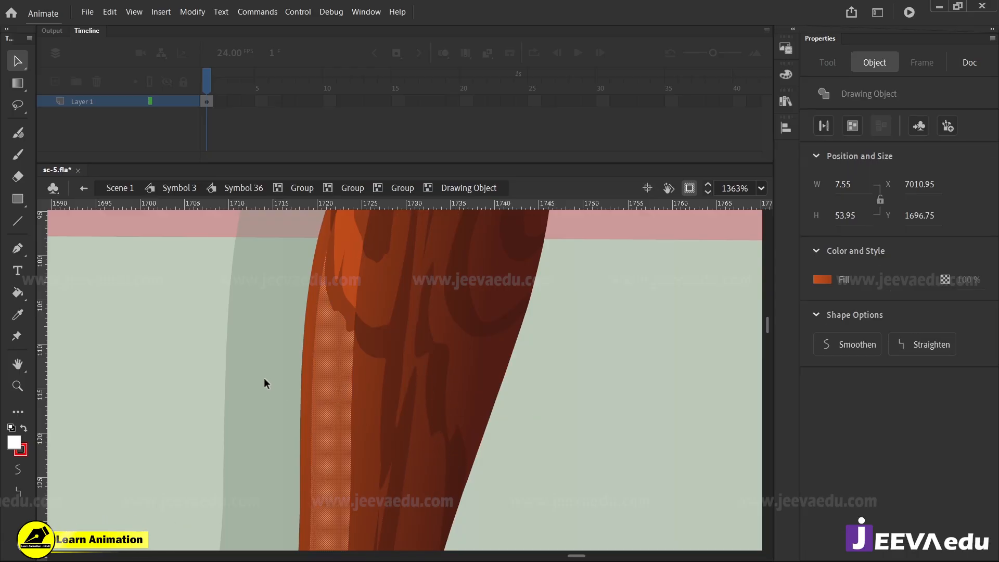
Examine the metal collar below the wooden handle and the spatula's shaft
key("z")
left_click(427, 427, "alt")
left_click(413, 447, "alt")
key("v")
left_click(429, 393)
key("z")
left_click(396, 394)
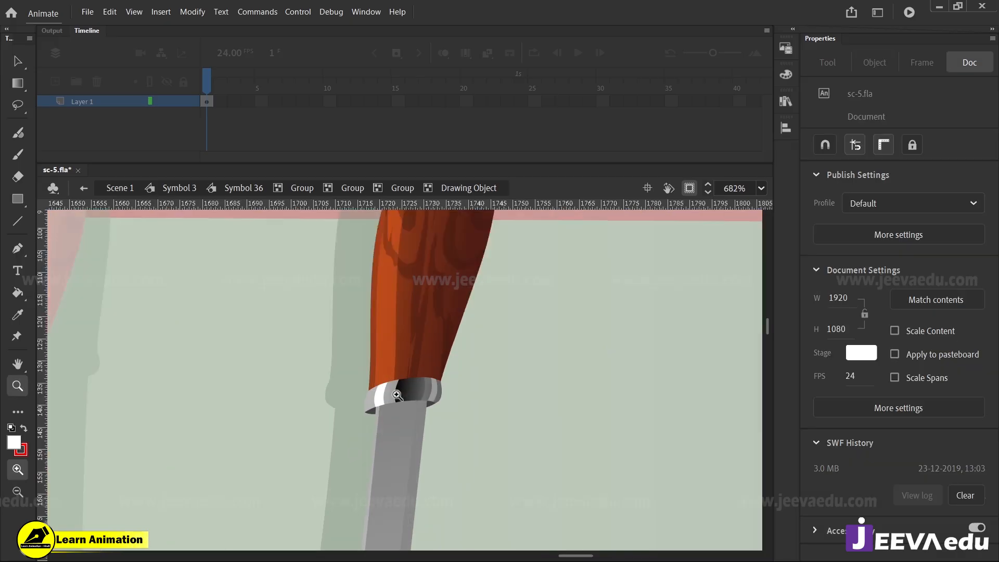
left_click_drag(455, 417, 448, 462)
left_click(422, 436, "alt")
left_click(426, 477)
left_click(402, 436, "alt")
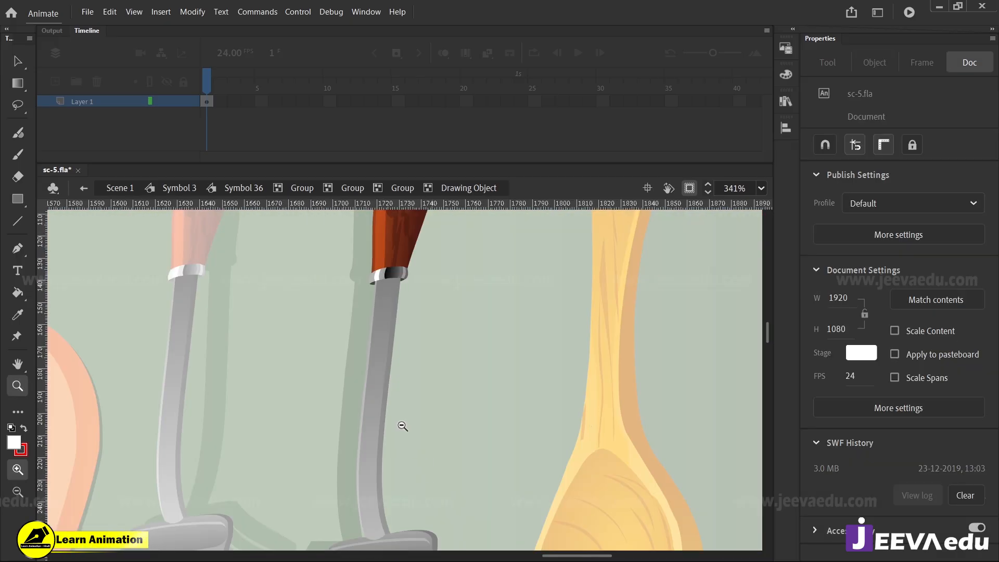
left_click(403, 426, "alt")
Exit the handle's drawing object and examine the shading of the spatula's black shaft and slotted blade
key("v")
double_click(421, 410)
key("z")
left_click(411, 339)
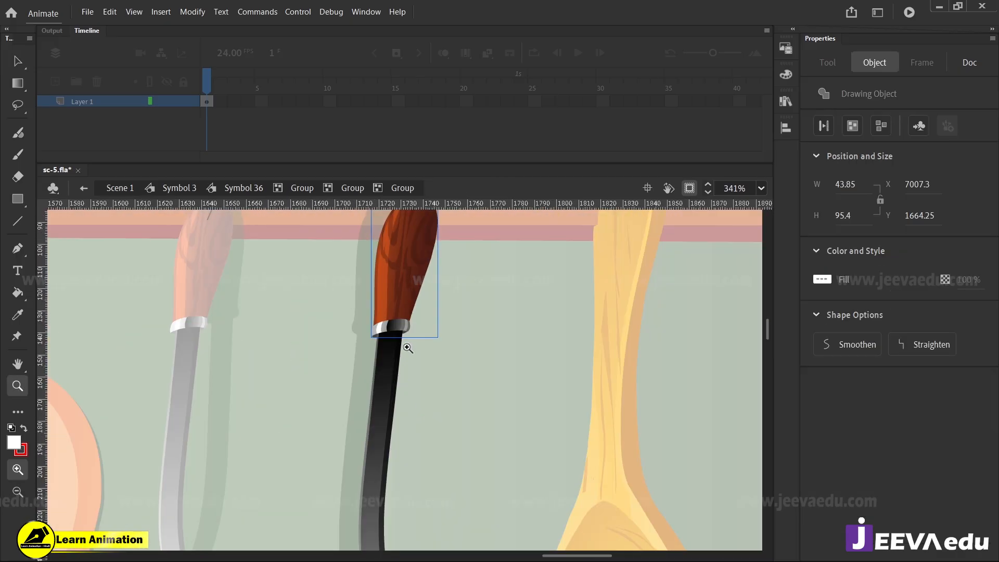
left_click(398, 351)
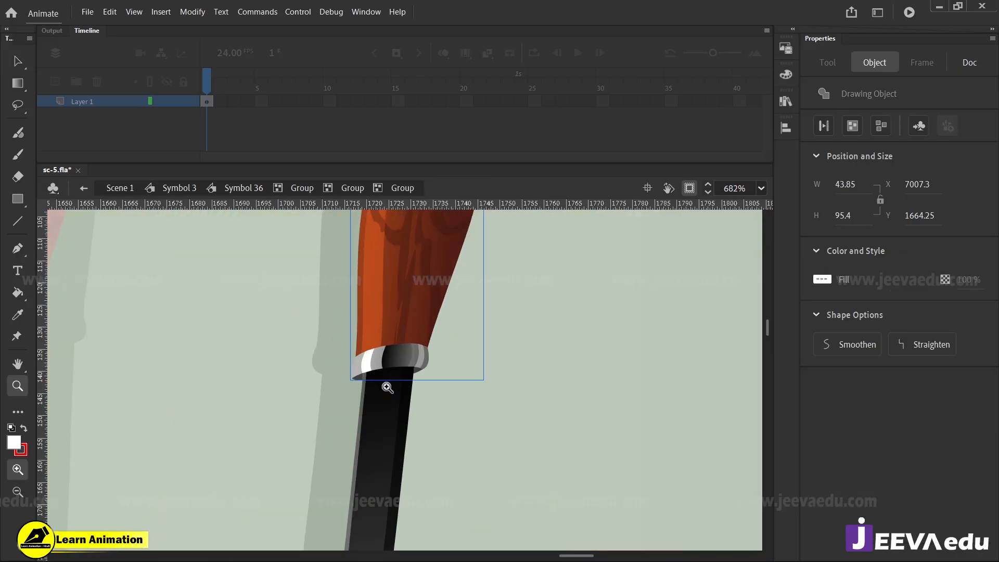
left_click(414, 417, "alt")
left_click(411, 423, "alt")
left_click(413, 445, "alt")
left_click(396, 419)
left_click(389, 414)
left_click(410, 378)
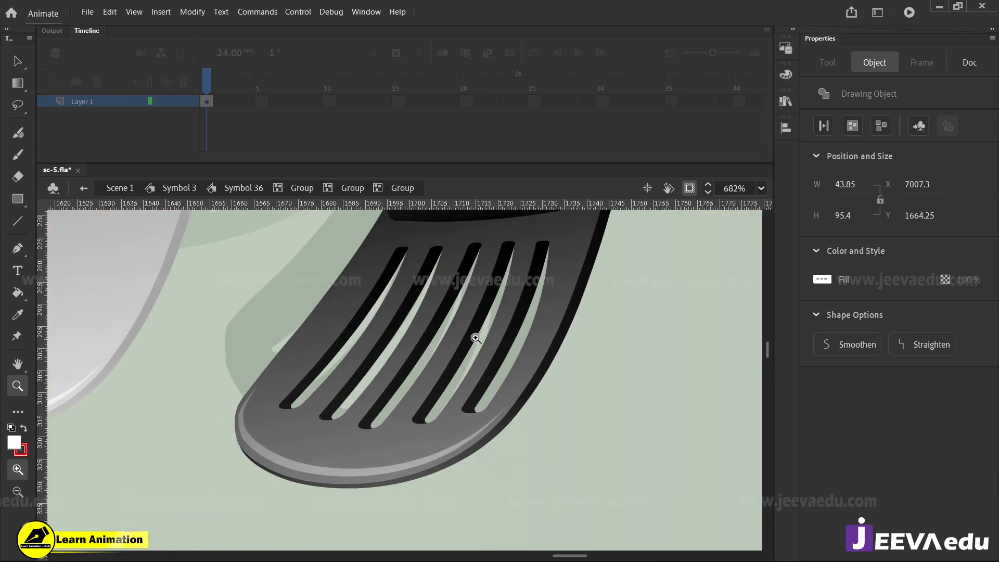
Open the drawing object of the black spatula's slotted blade and select its dark gradient fill for inspection
left_click(410, 430, "alt")
scroll(431, 364, "up", 2)
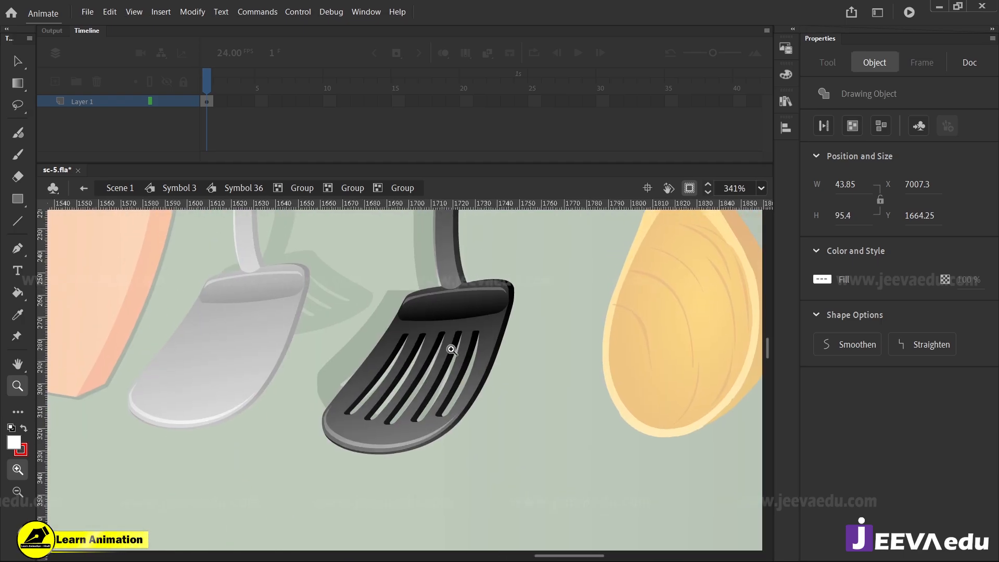
key("v")
left_click(487, 338)
double_click(487, 338)
key("z")
left_click(464, 345)
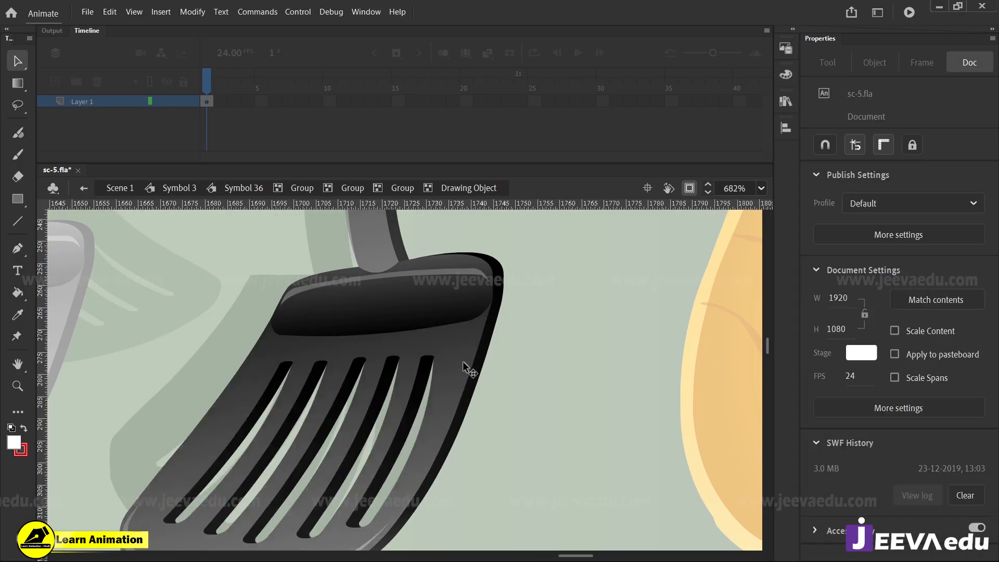
key("v")
left_click(460, 360)
left_click(462, 363, "shift")
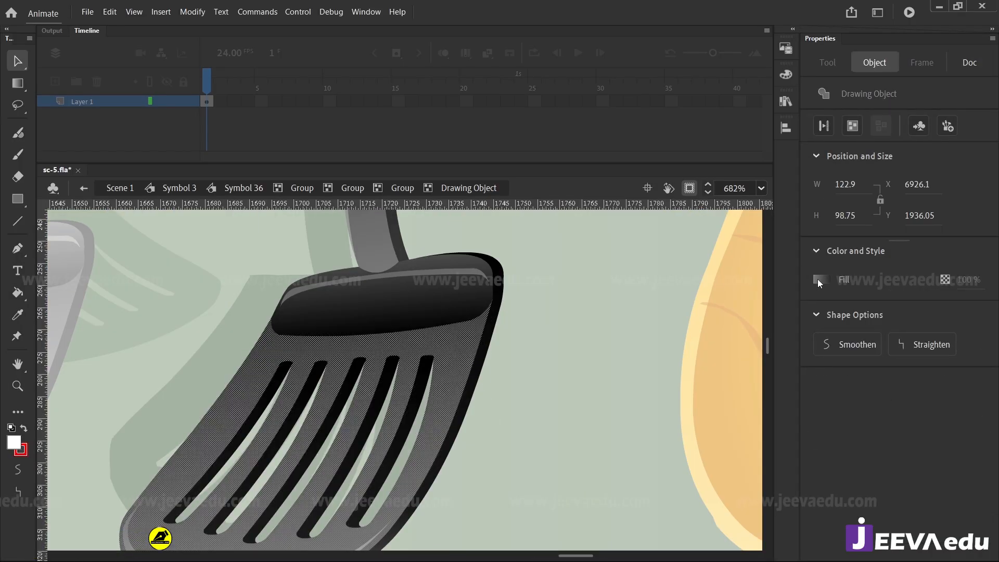
Show the blade fill's colour settings and look through the available fill types, leaving Linear gradient selected
left_click(786, 74)
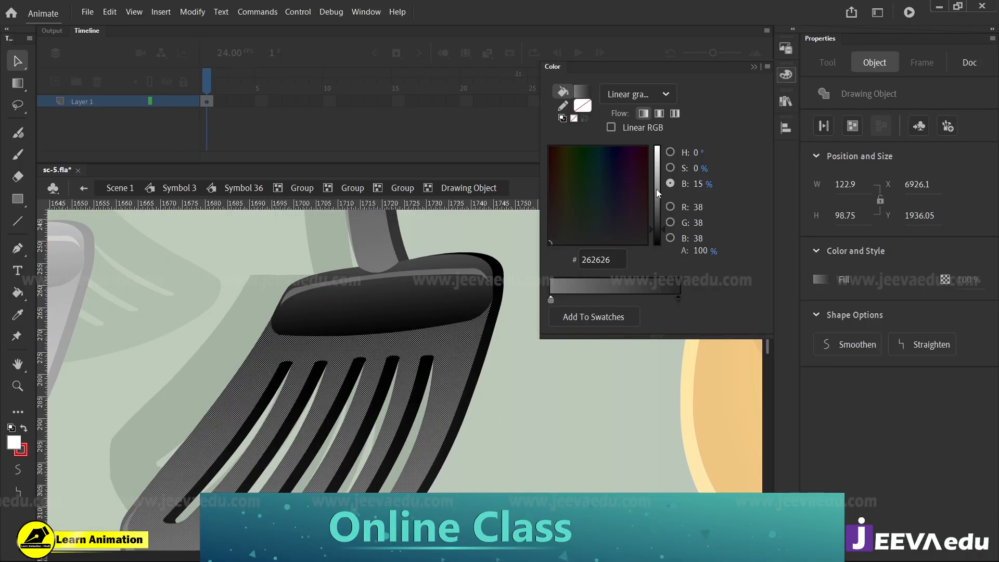
left_click(637, 94)
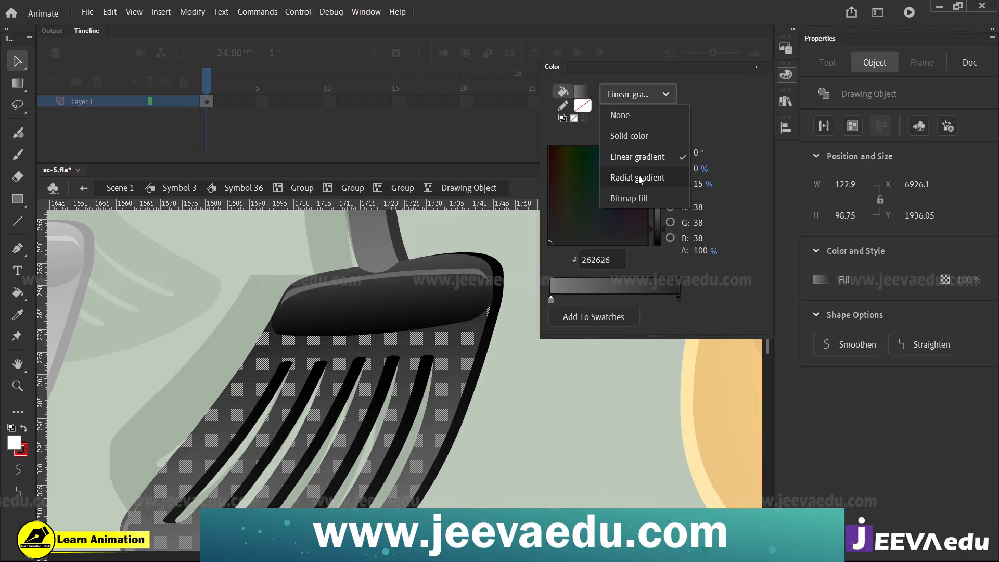
left_click(636, 398)
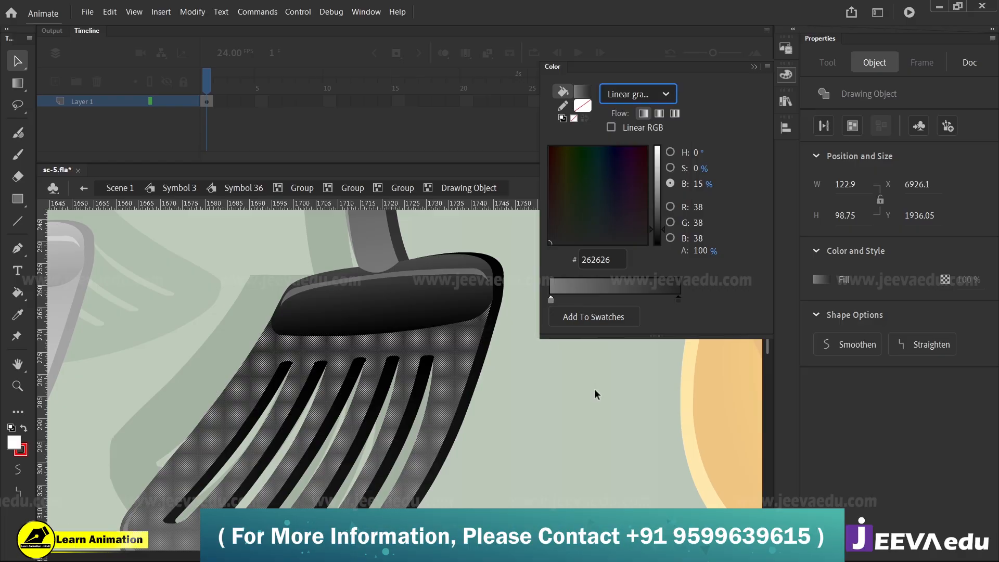
left_click(594, 393)
Return to Scene 1 and view the whole kitchen frame
left_click(317, 370, "alt")
left_click(326, 381, "alt")
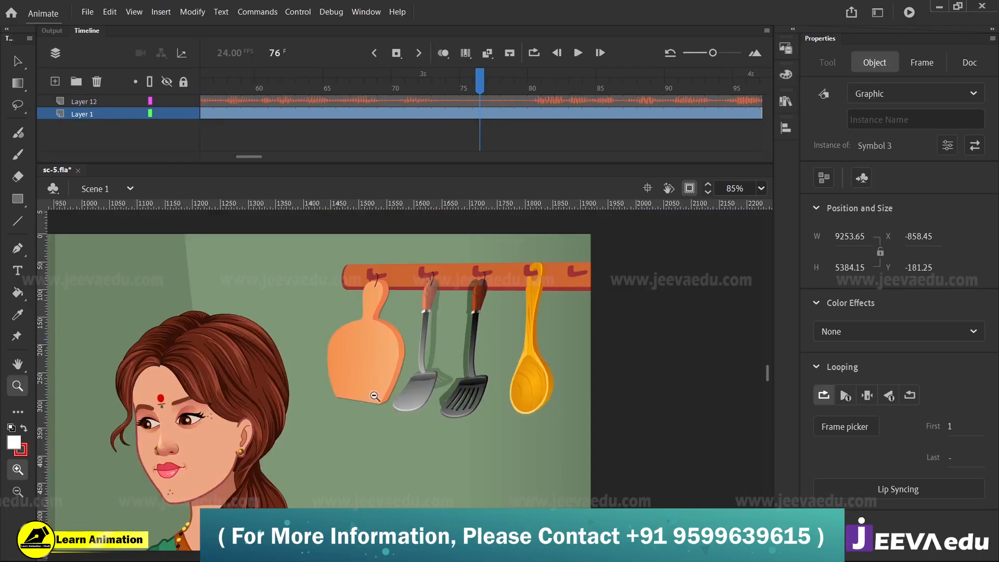
left_click(351, 391, "alt")
left_click(362, 434, "alt")
left_click_drag(279, 415, 346, 402)
left_click_drag(271, 290, 569, 470)
left_click_drag(482, 491, 501, 504)
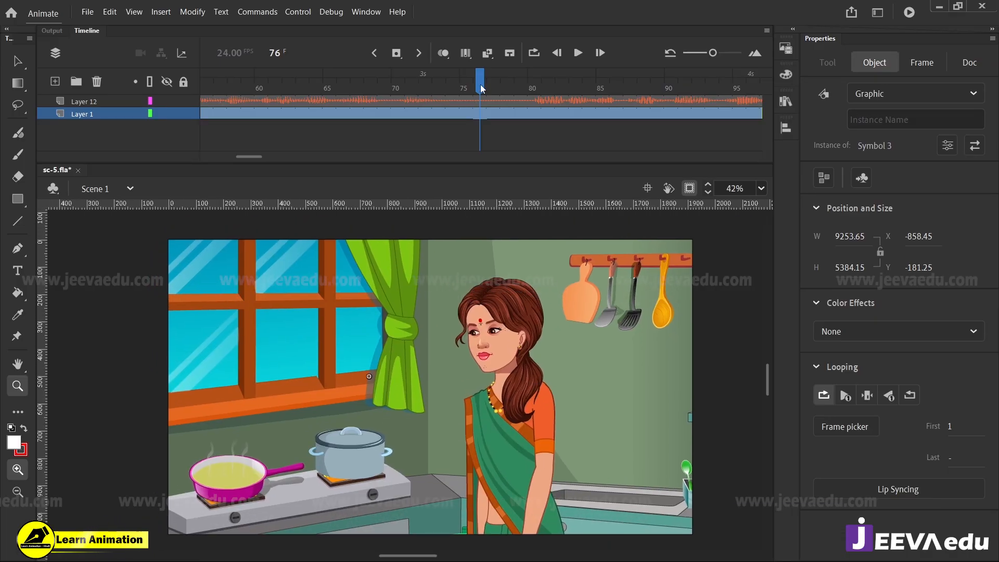
Open Symbol 3, play its animation from frame 76, and bring the playhead back to frame 76
key("v")
double_click(432, 455)
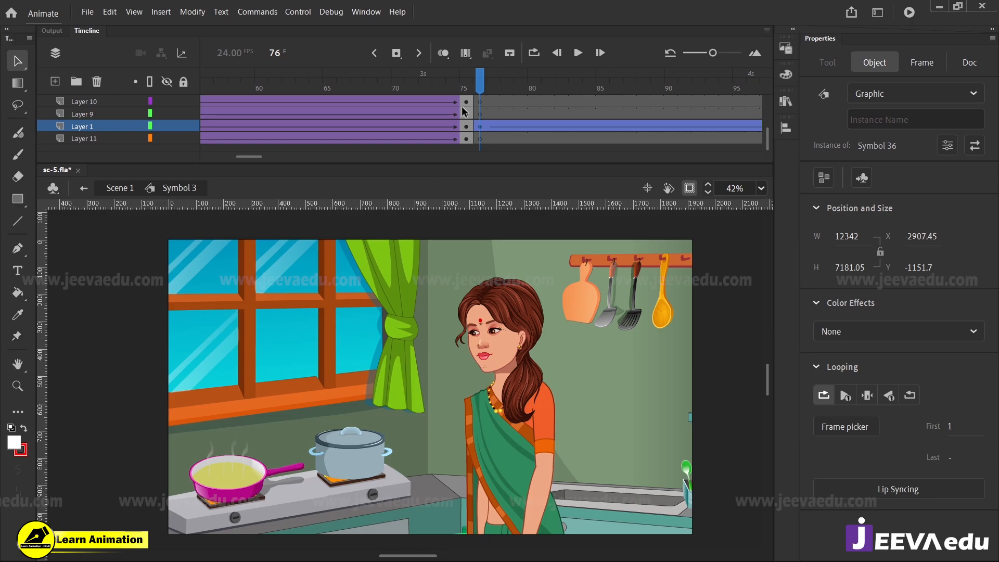
left_click_drag(480, 84, 417, 114)
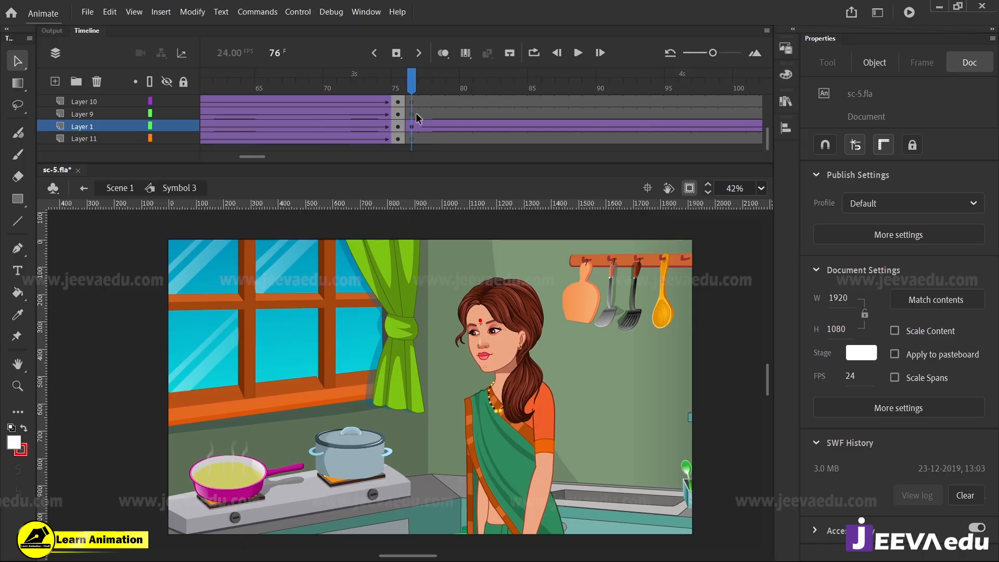
key("Return")
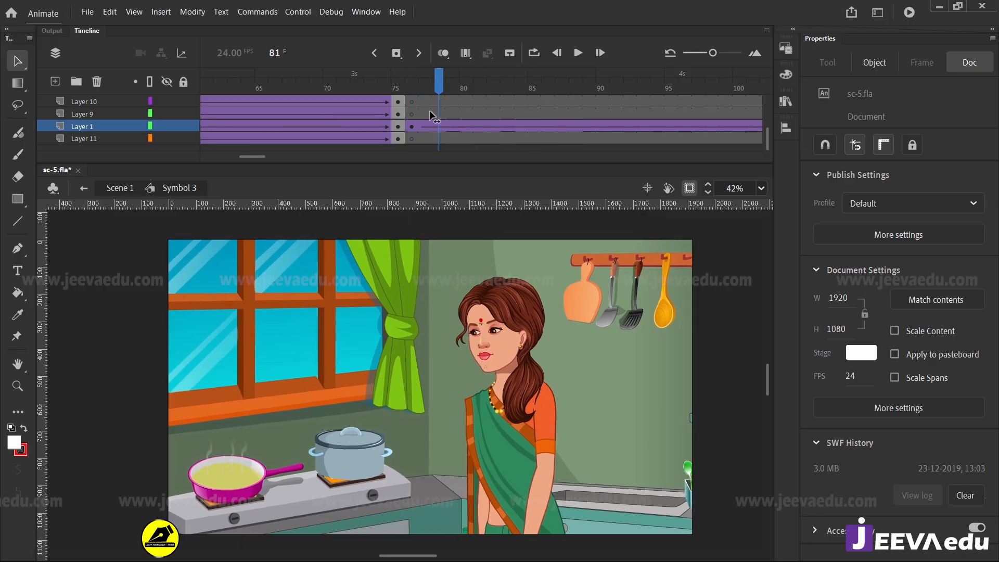
left_click_drag(827, 113, 416, 105)
Select the background symbol and examine the shading and shadows of the cutting board and hanging utensils
left_click(549, 349)
key("z")
left_click(558, 326)
left_click(558, 326)
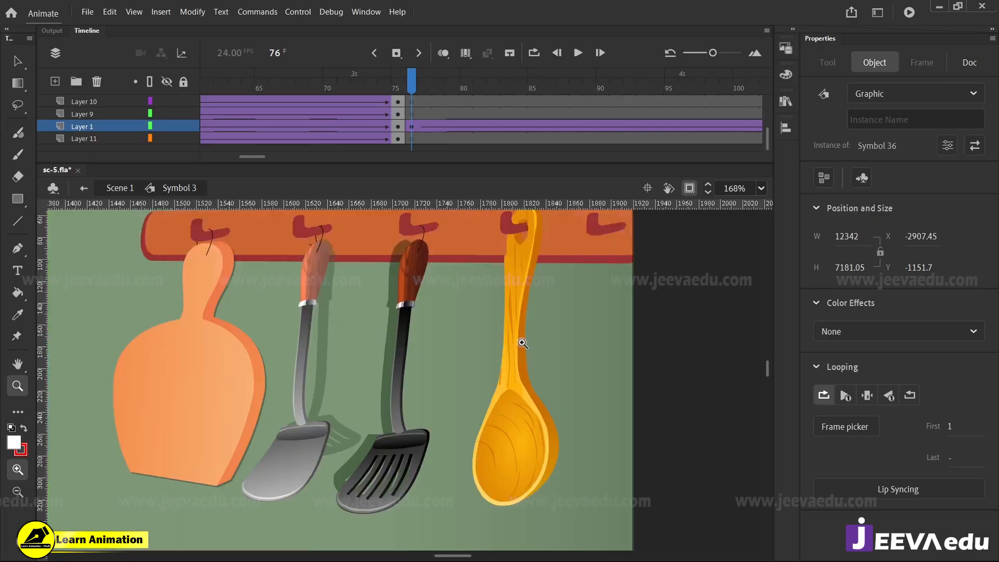
left_click(436, 399)
left_click(349, 402, "alt")
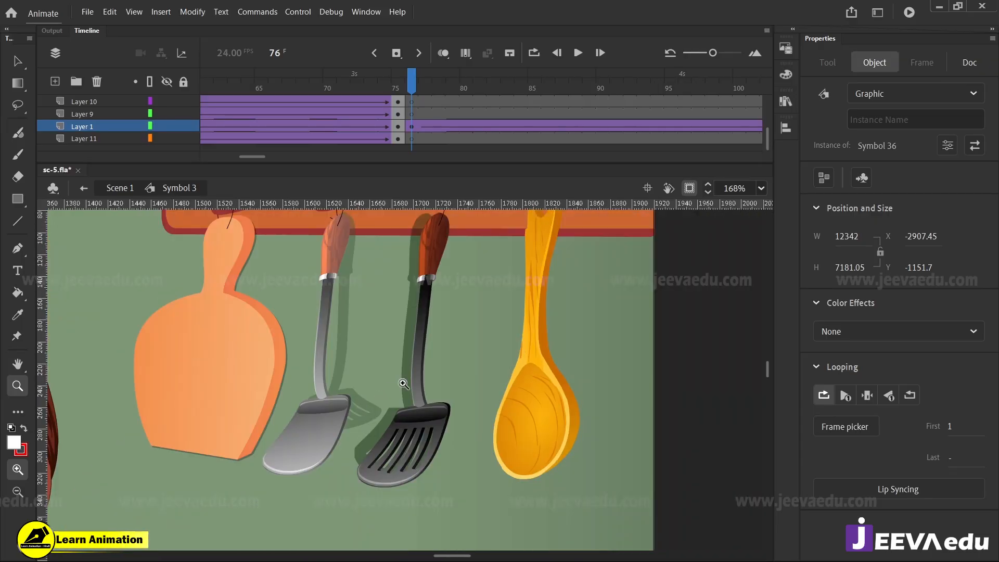
Turn off clipping outside the stage and look over the jars, jug and pots along the kitchen counter
left_click(336, 464, "alt")
left_click(335, 448, "alt")
left_click(332, 457, "alt")
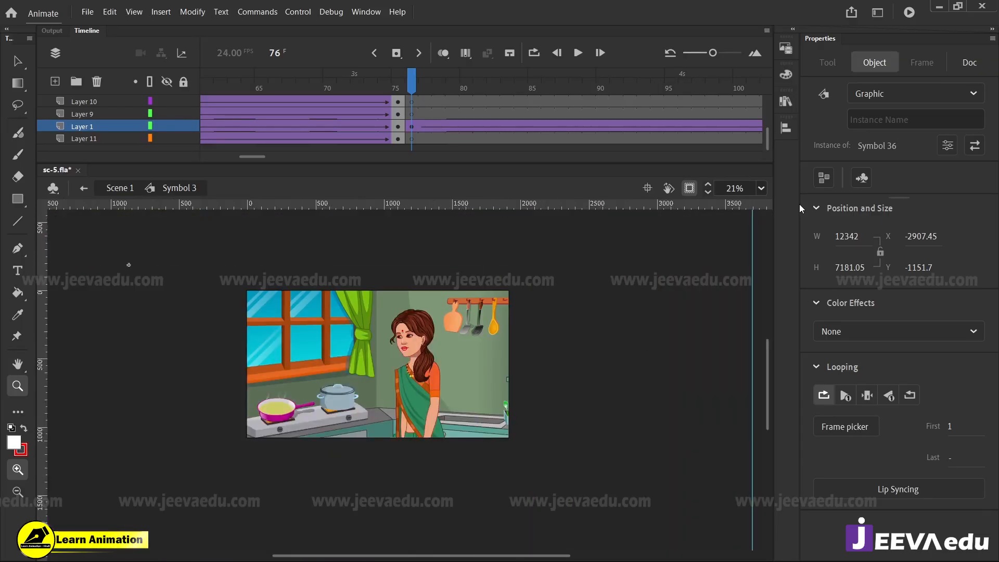
left_click(689, 188)
left_click(474, 395)
left_click_drag(656, 430, 484, 420)
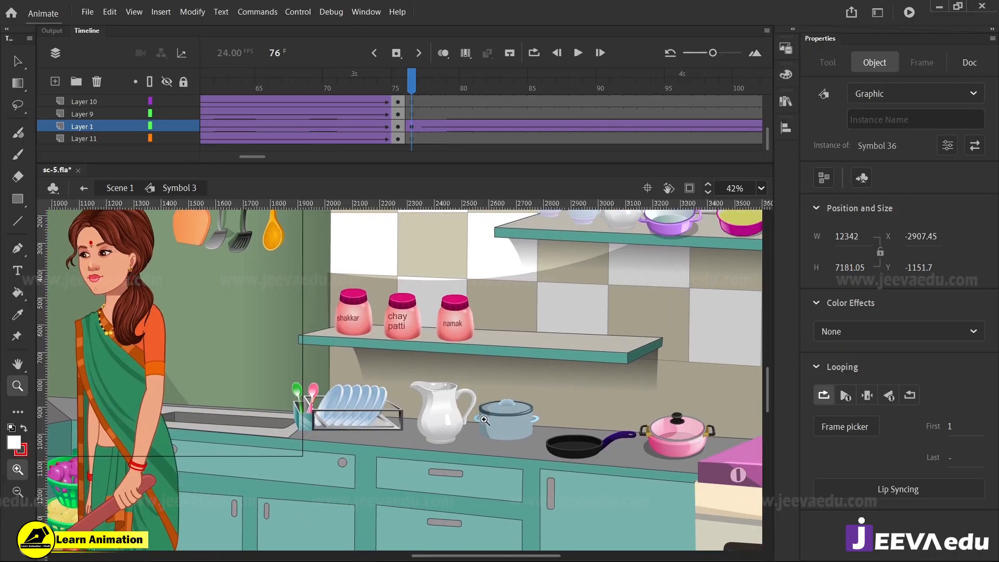
left_click(484, 420)
left_click(493, 405, "alt")
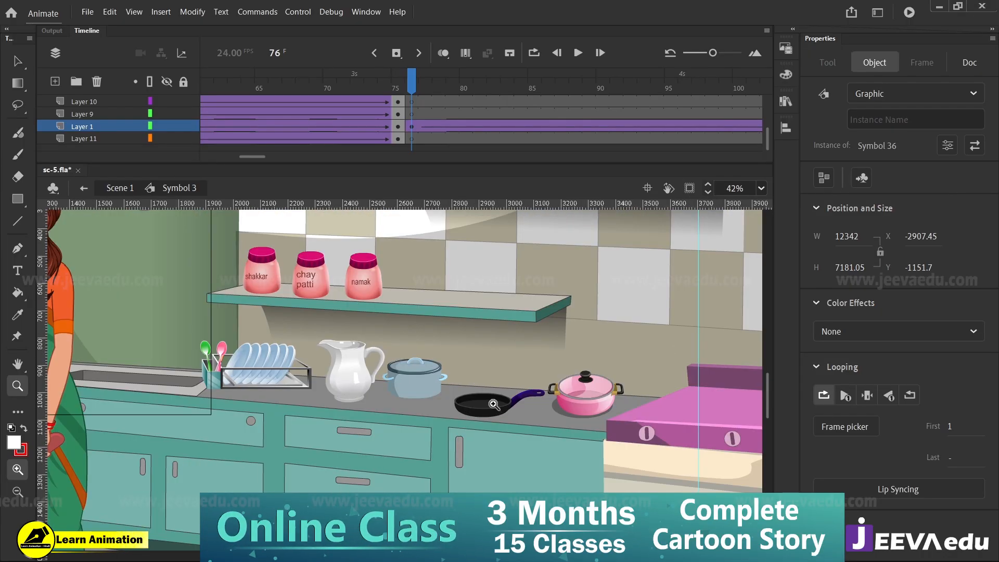
Examine the pink pot up close and open the lid symbol nested inside it
left_click(579, 402)
left_click(419, 392)
left_click(434, 360)
left_click_drag(486, 498, 446, 460)
left_click(446, 459, "alt")
key("v")
left_click(380, 373)
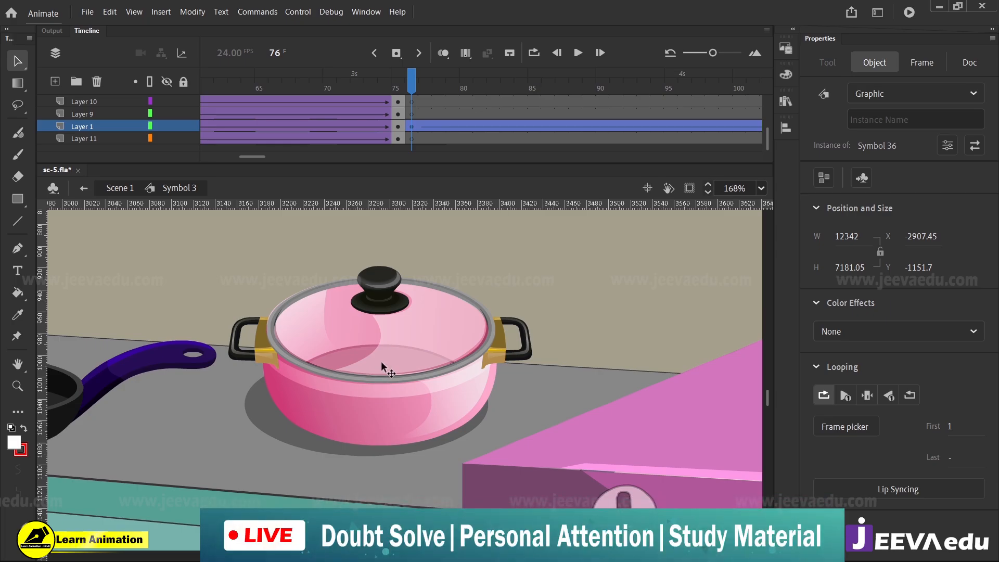
double_click(390, 344)
double_click(385, 340)
double_click(386, 345)
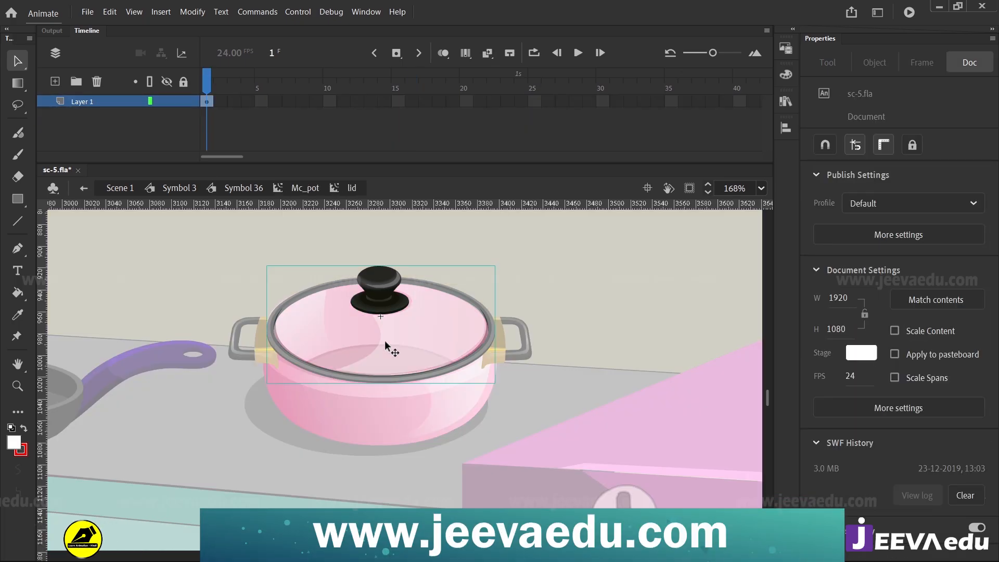
left_click(415, 364)
Open the nested groups of the lid's black knob and select its grey highlight shape to inspect it
double_click(388, 288)
left_click(386, 290)
key("z")
left_click(385, 299)
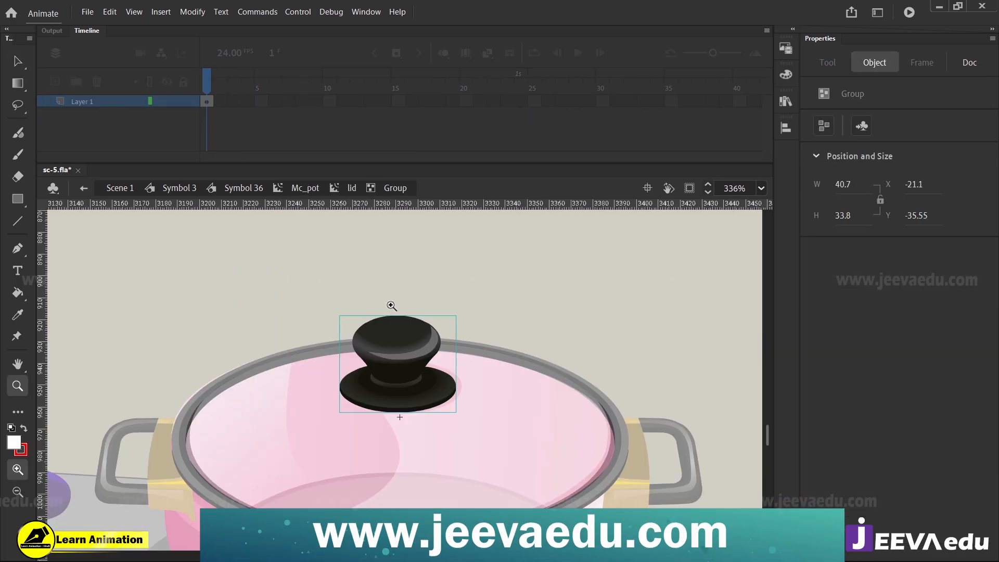
left_click(389, 305)
left_click_drag(454, 465, 453, 350)
key("v")
double_click(448, 362)
left_click(454, 366)
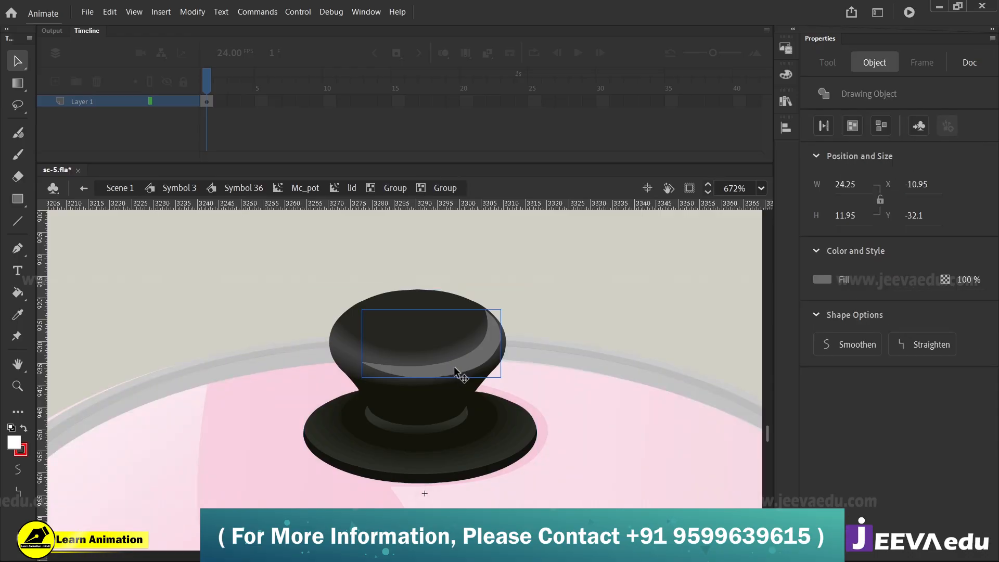
Leave the knob's group, inspect the lid's glass and rim group, and exit back to the Mc_pot symbol
key("z")
left_click(443, 425, "alt")
left_click(415, 436, "alt")
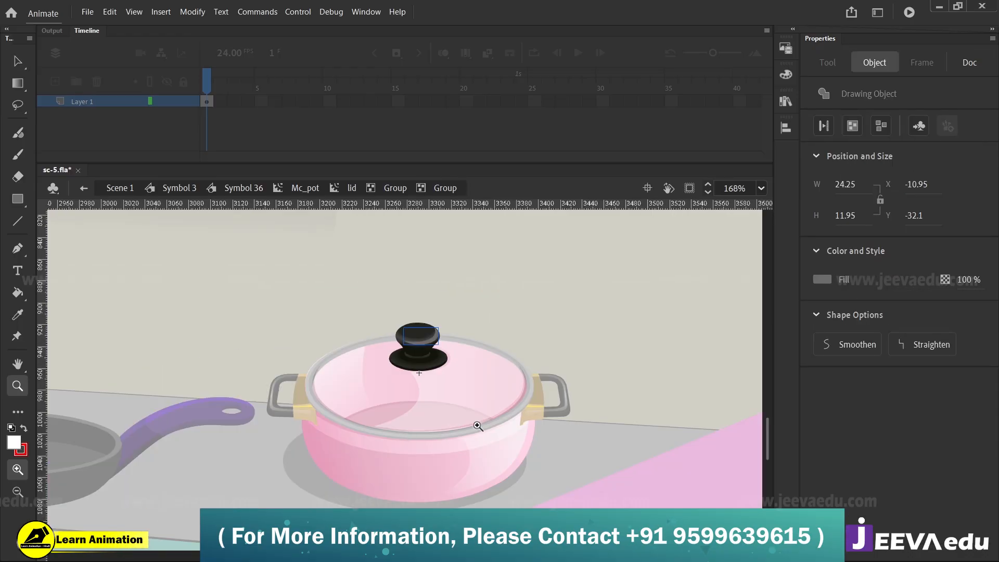
key("v")
double_click(473, 397)
left_click(470, 400)
left_click(497, 352)
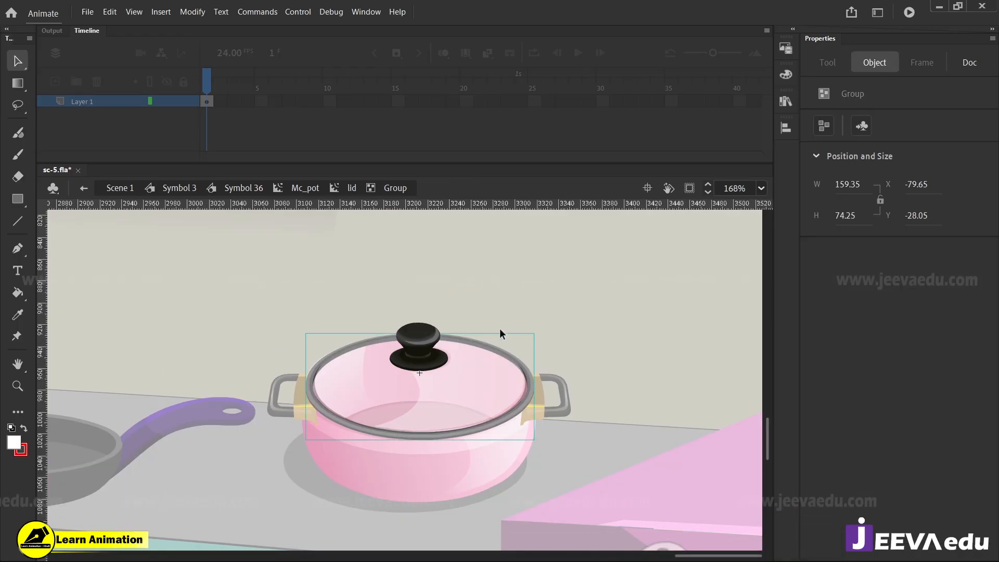
double_click(461, 391)
double_click(488, 290)
double_click(488, 290)
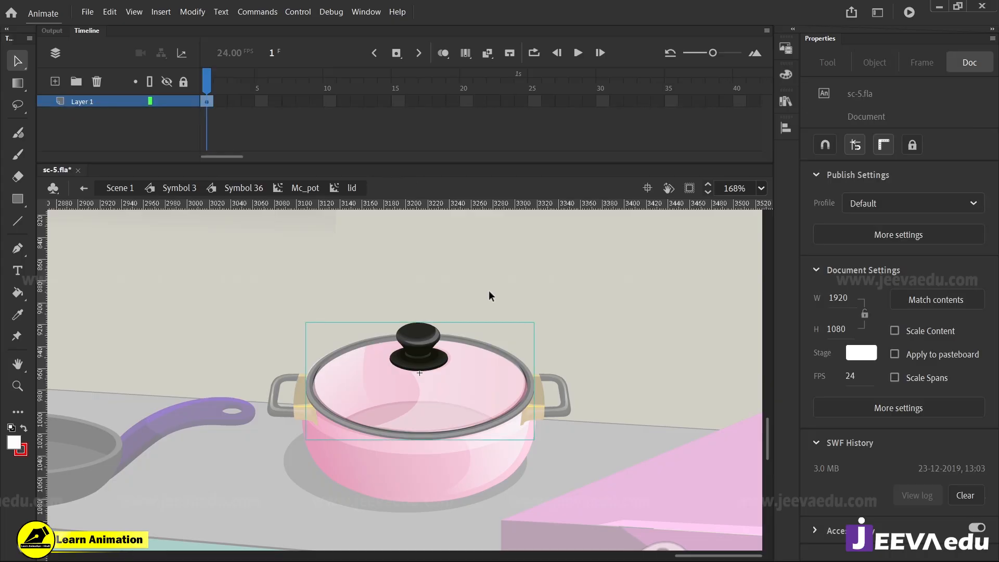
double_click(488, 290)
Move the lid off the pink pot to reveal what lies beneath it, and undo the move
left_click_drag(453, 401, 594, 316)
key("ctrl+z")
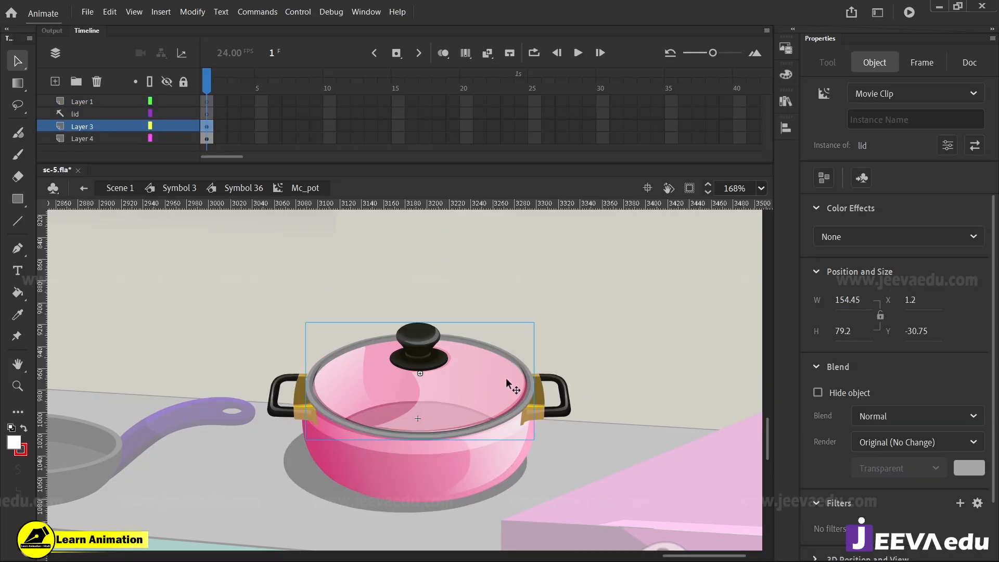
key("ctrl+y")
key("ctrl+z")
Open the pink pot's body symbol and select its pink gradient fill to inspect the shading up close
key("z")
left_click(422, 444)
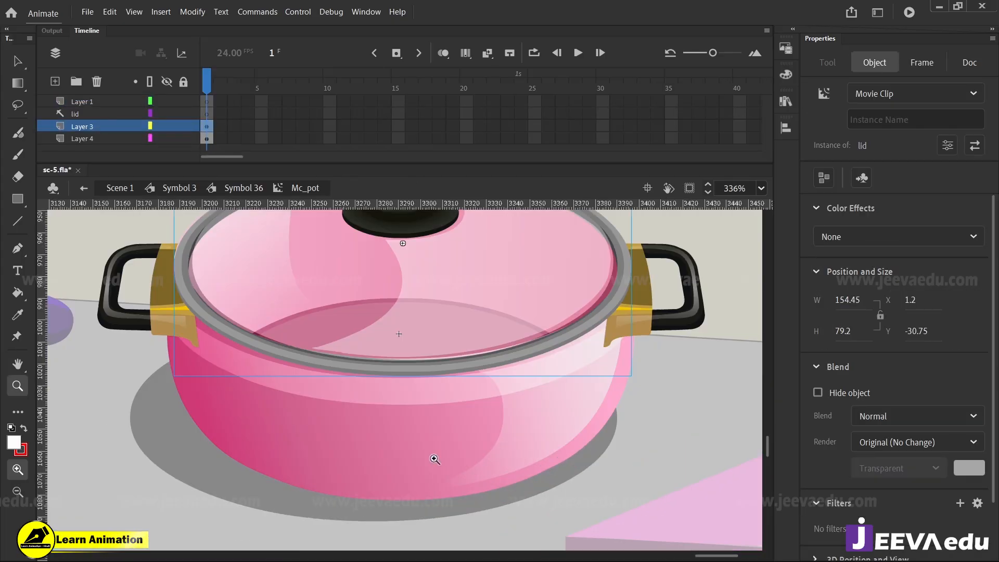
left_click(435, 459)
left_click(438, 431)
key("v")
double_click(471, 395)
left_click(470, 394)
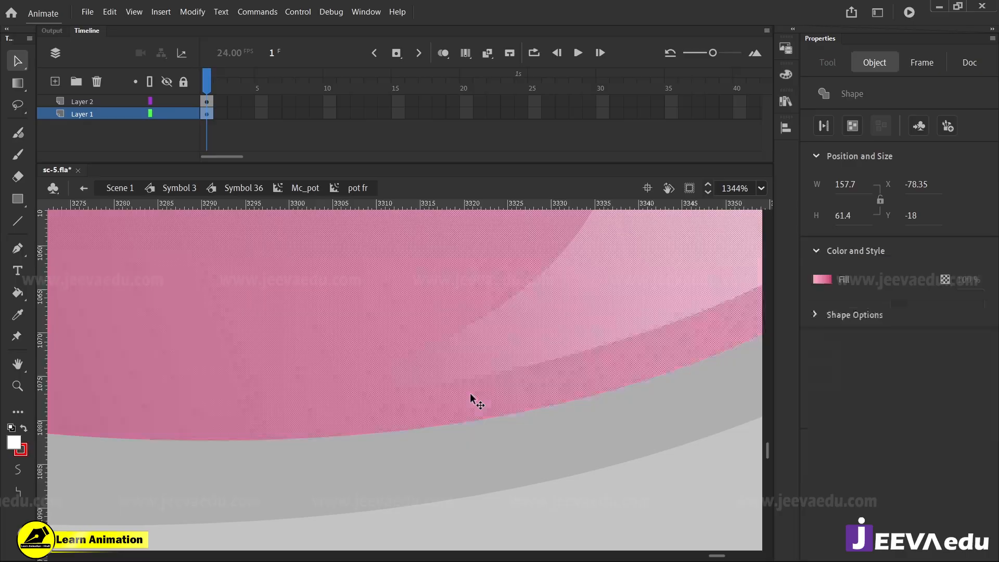
Try bending the pot body's lower edge downward, and undo the change
left_click(509, 416)
left_click_drag(509, 416, 650, 451)
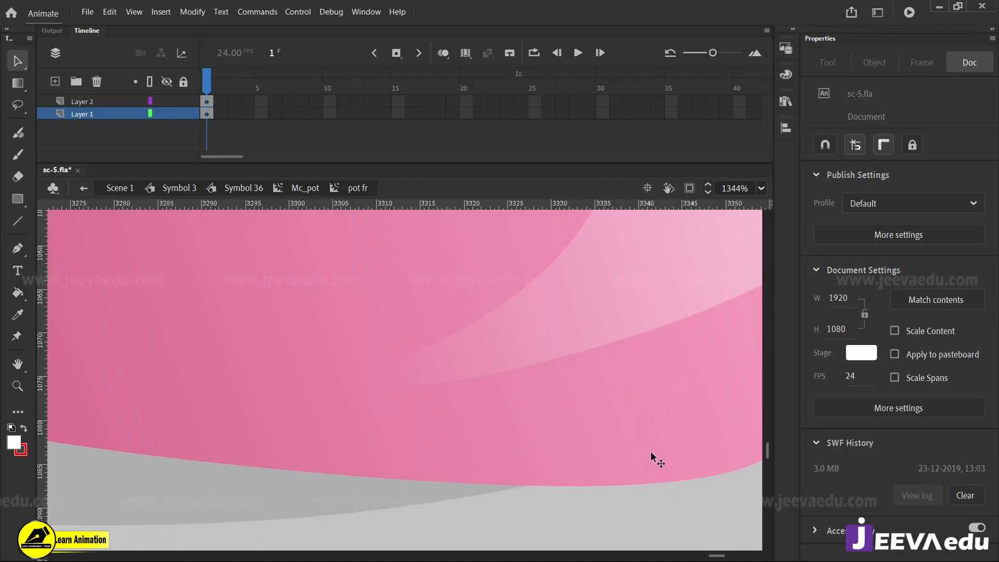
key("ctrl+z")
Exit the pot's nested symbols to Symbol 36 and examine the finished pink pot with its counter shadow
key("z")
left_click(401, 344, "alt")
left_click(401, 350, "alt")
left_click(402, 364, "alt")
left_click(404, 378, "alt")
key("v")
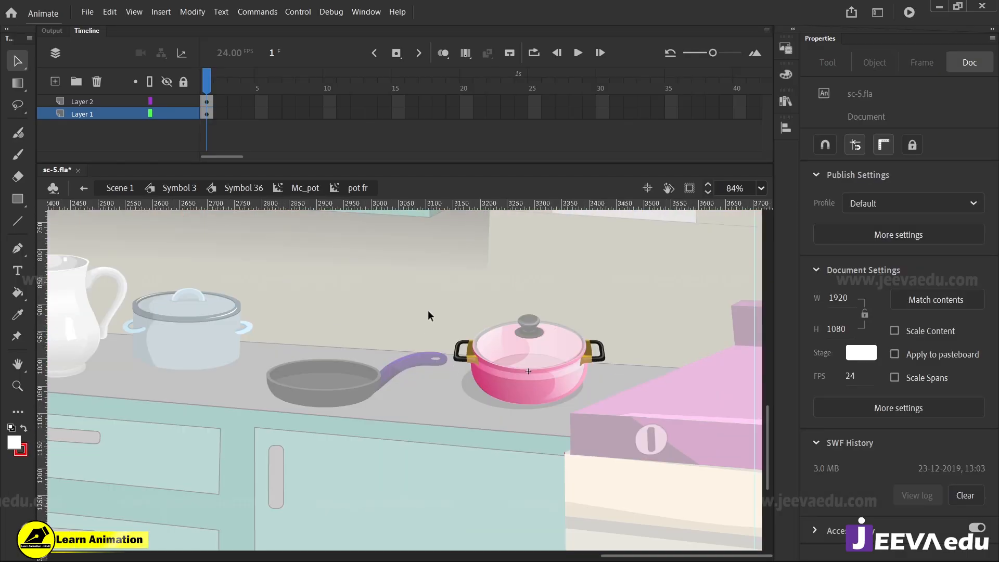
double_click(432, 286)
double_click(432, 286)
key("z")
left_click(525, 382)
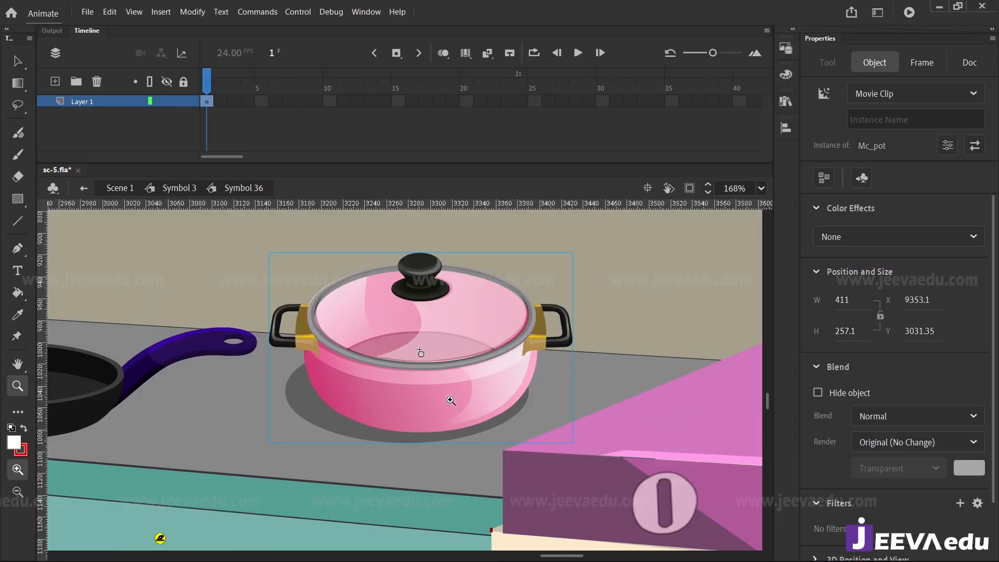
Return to Scene 1, turn clipping outside the stage back on, and view the whole kitchen frame
left_click(120, 188)
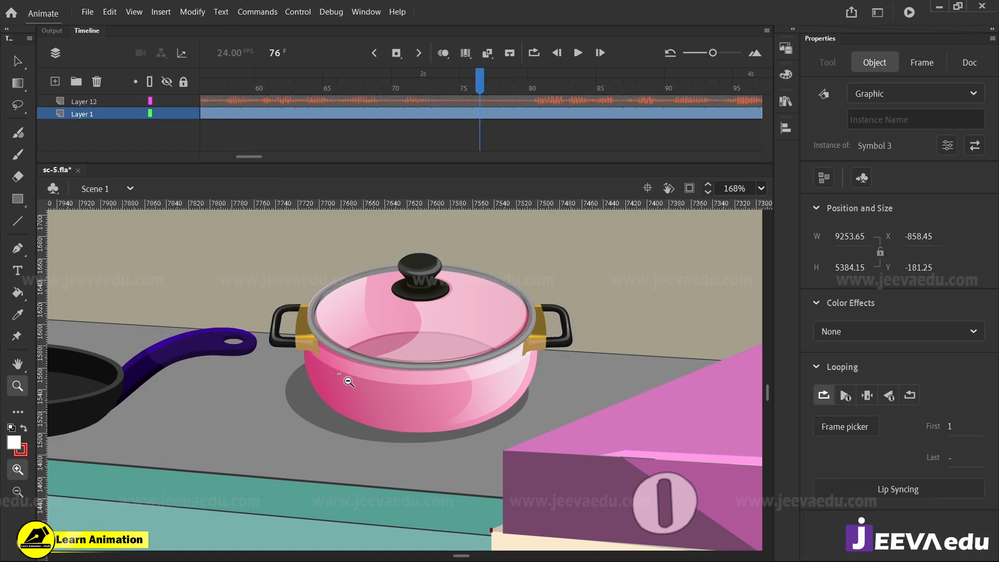
left_click(689, 188)
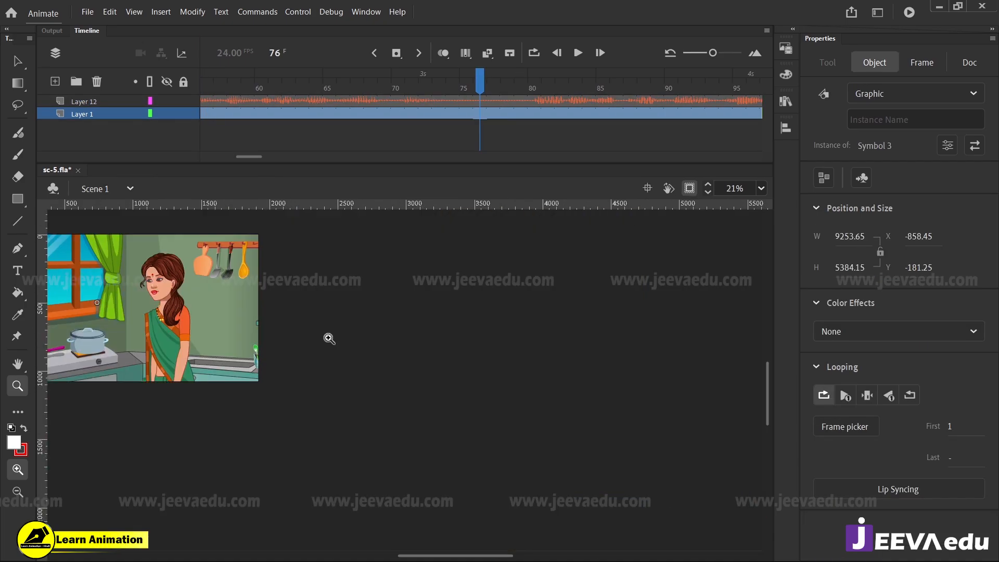
left_click(230, 347)
left_click(229, 347)
left_click_drag(318, 366, 370, 451)
left_click(370, 410, "alt")
left_click_drag(351, 415, 344, 411)
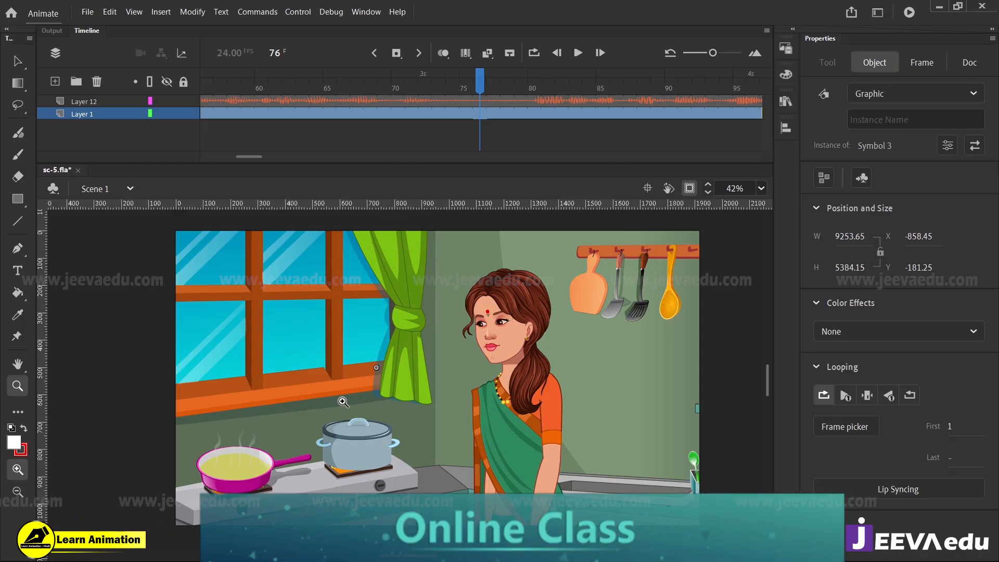
Open Symbol 3 and preview its animation from frame 76 onward
key("v")
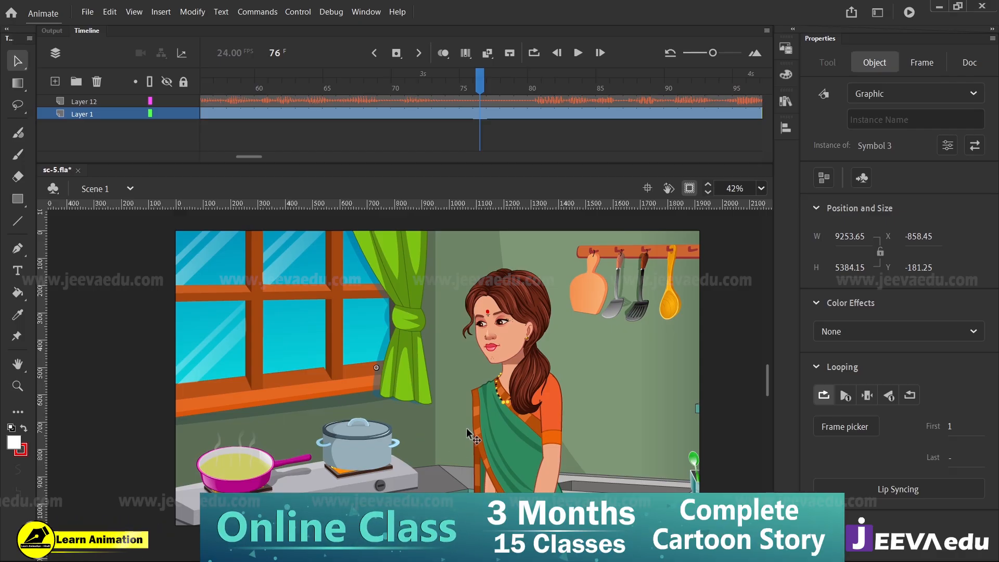
double_click(481, 420)
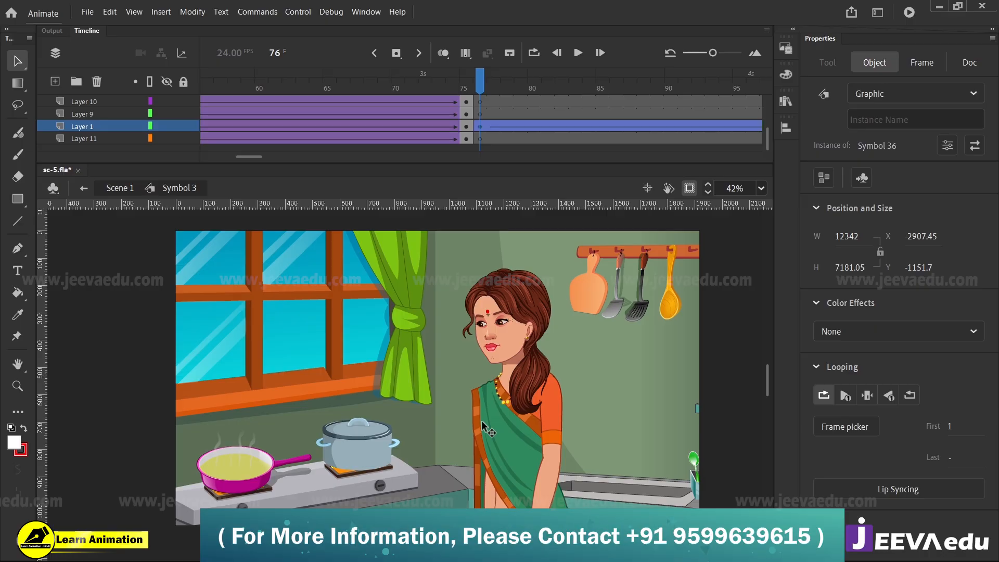
key("Return")
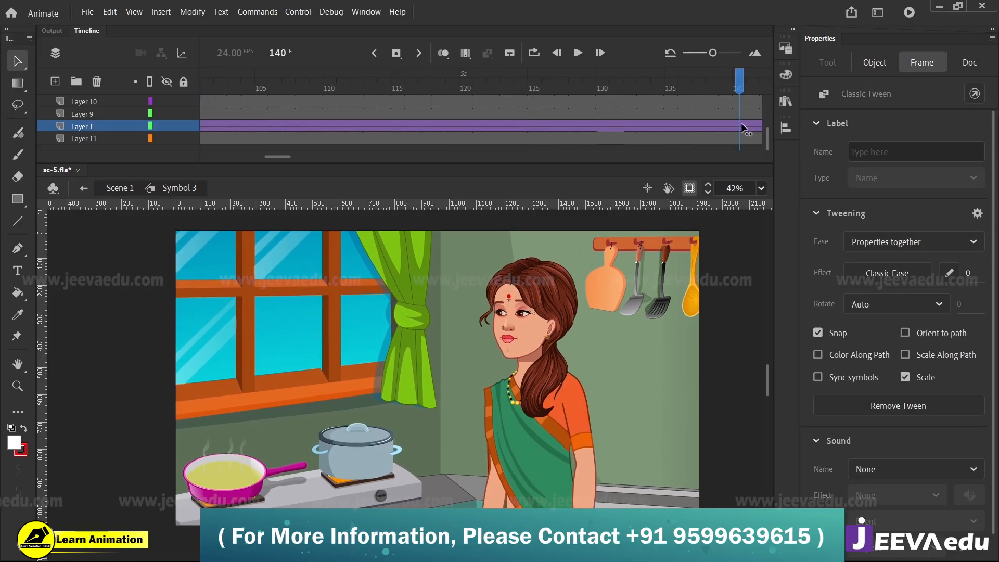